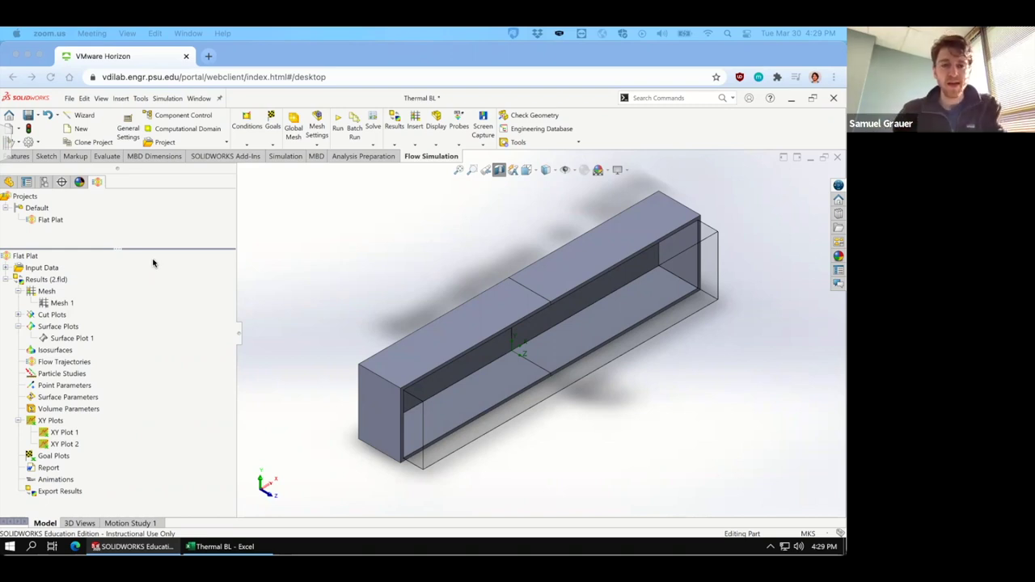
Step: Add Surface Plot 2 with fluid-temperature contours on the plate's bottom face, then reopen its definition
right_click(59, 328)
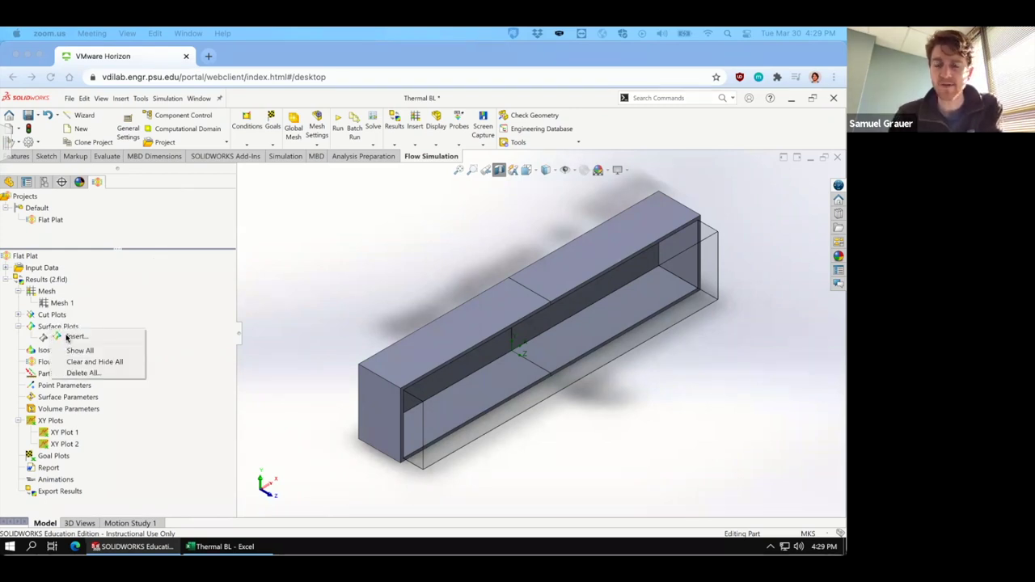
click(68, 337)
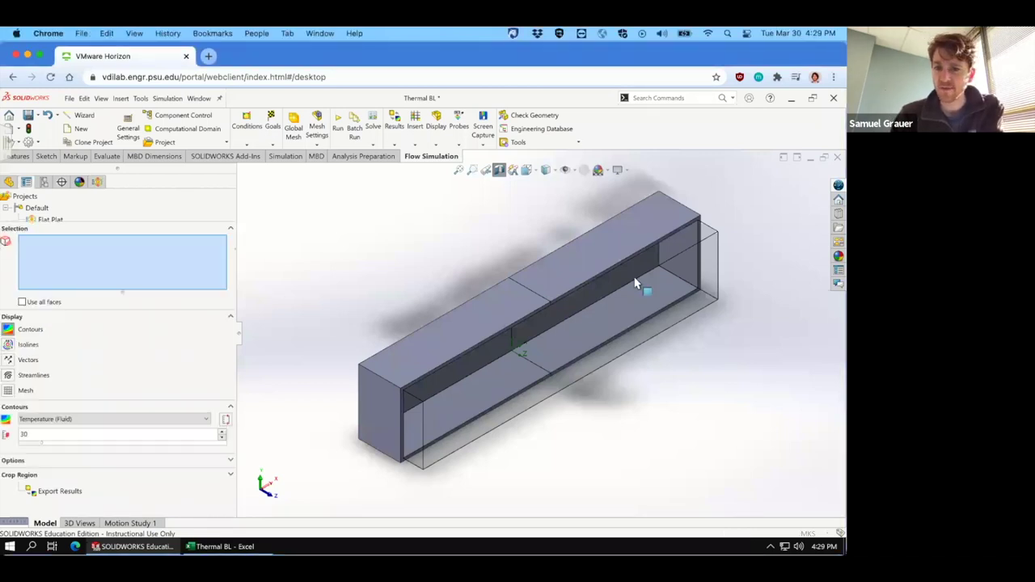
click(559, 341)
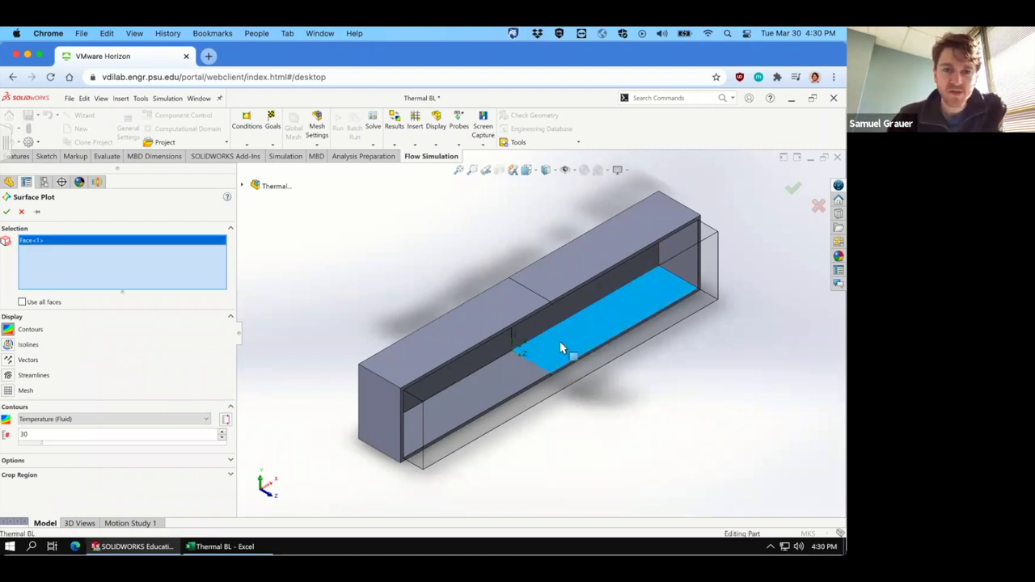
click(7, 212)
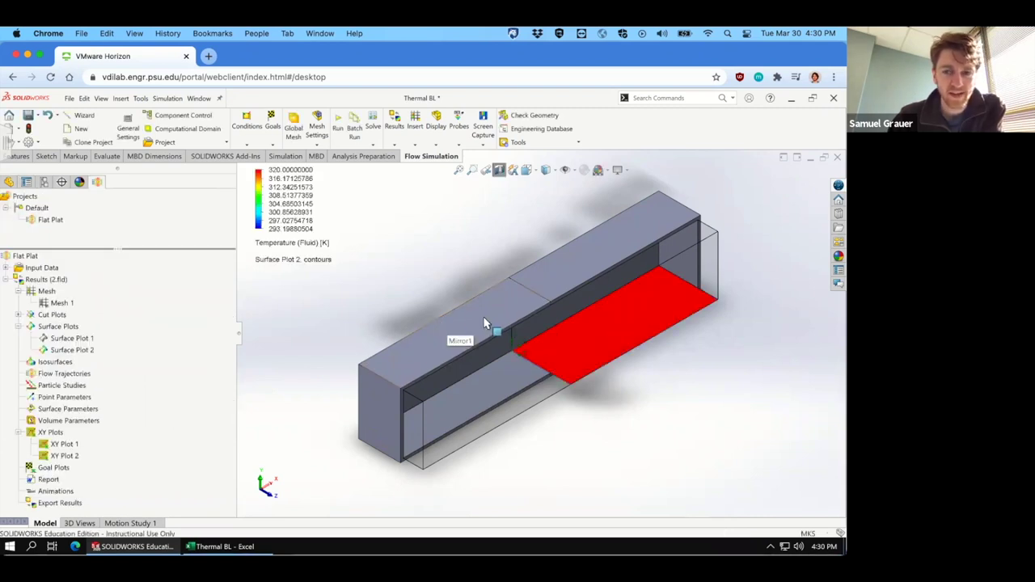
right_click(69, 350)
click(47, 352)
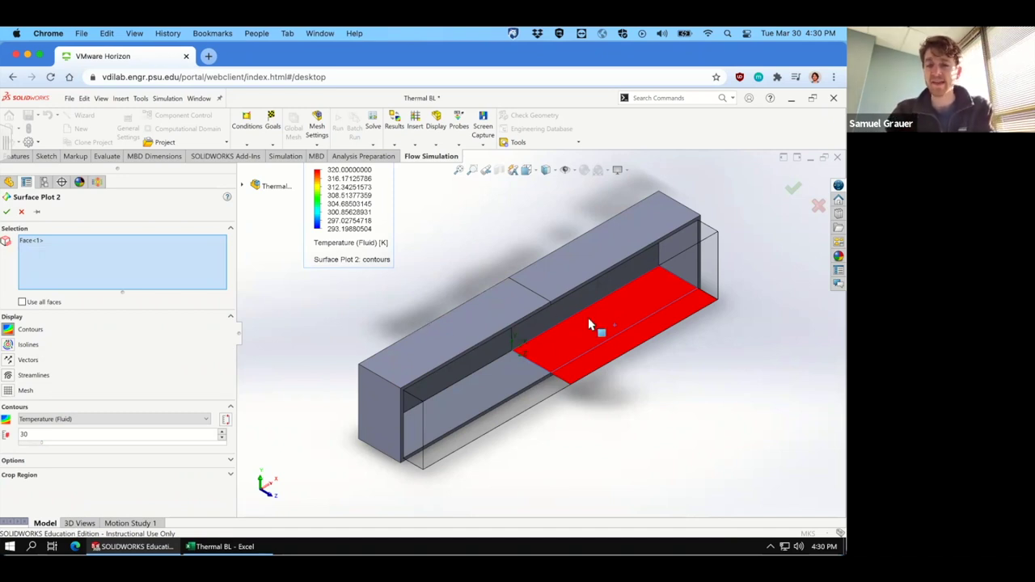
Step: Hide Surface Plot 2's temperature contours and display Surface Plot 1's heat-flux contours
click(790, 192)
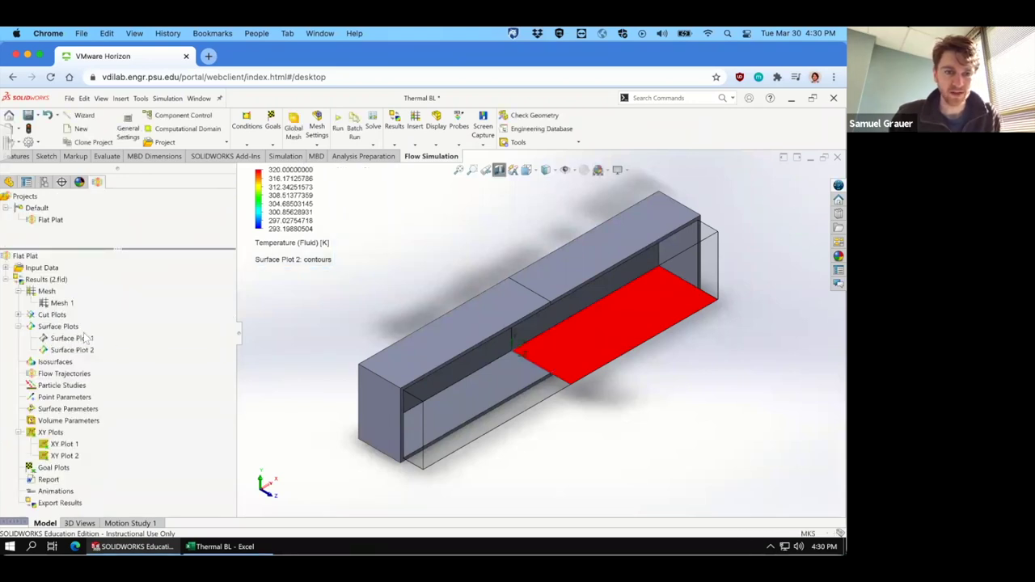
right_click(73, 350)
click(106, 375)
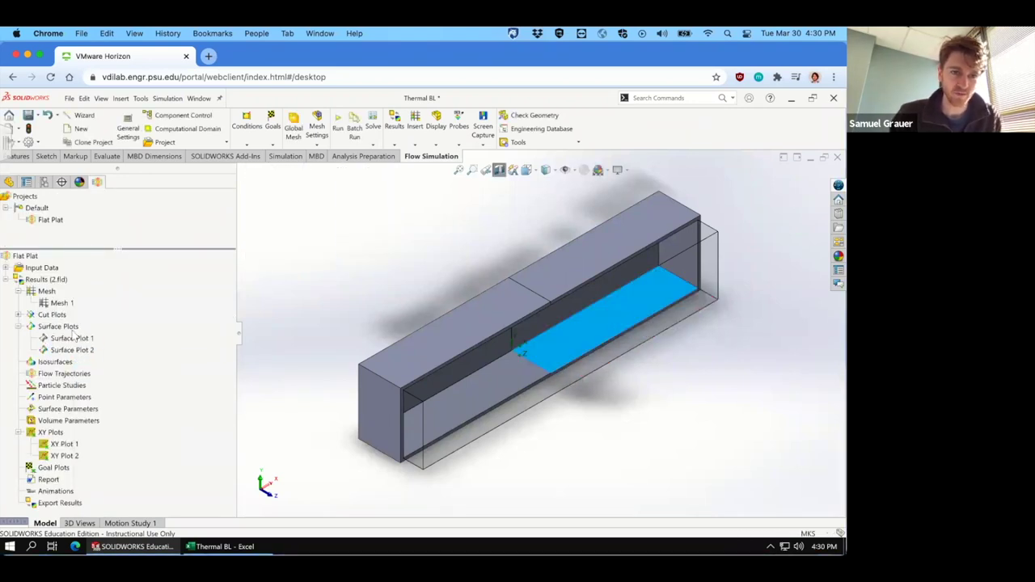
right_click(73, 338)
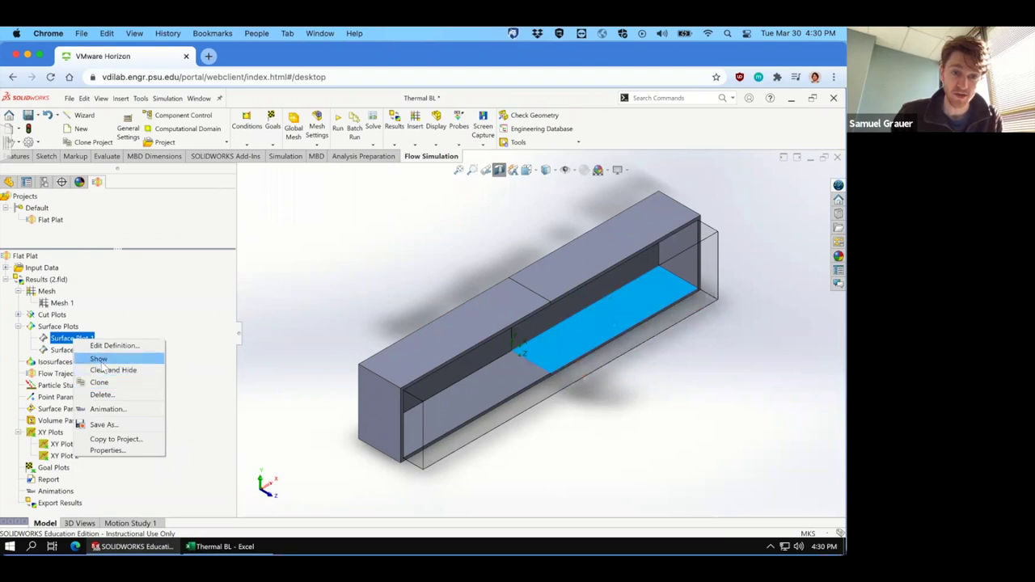
click(101, 358)
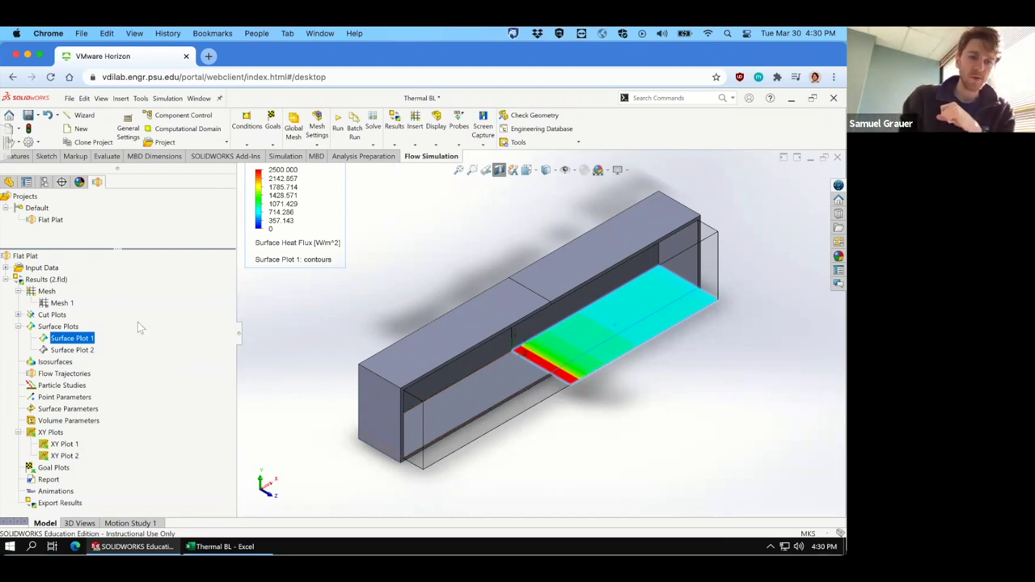
Step: Hide Surface Plot 1's heat-flux contours and collapse the Surface Plots list
right_click(46, 341)
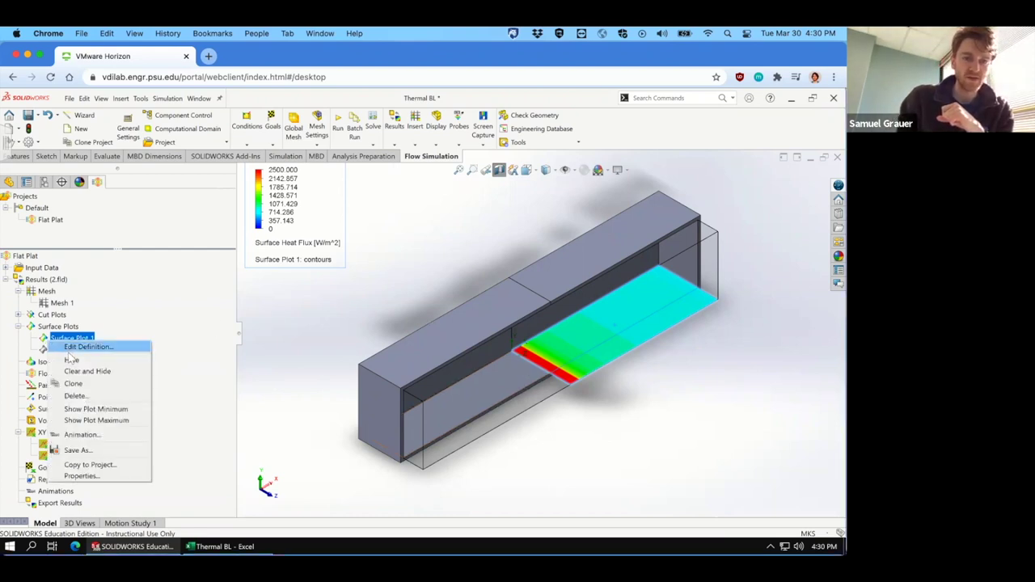
click(71, 360)
click(19, 326)
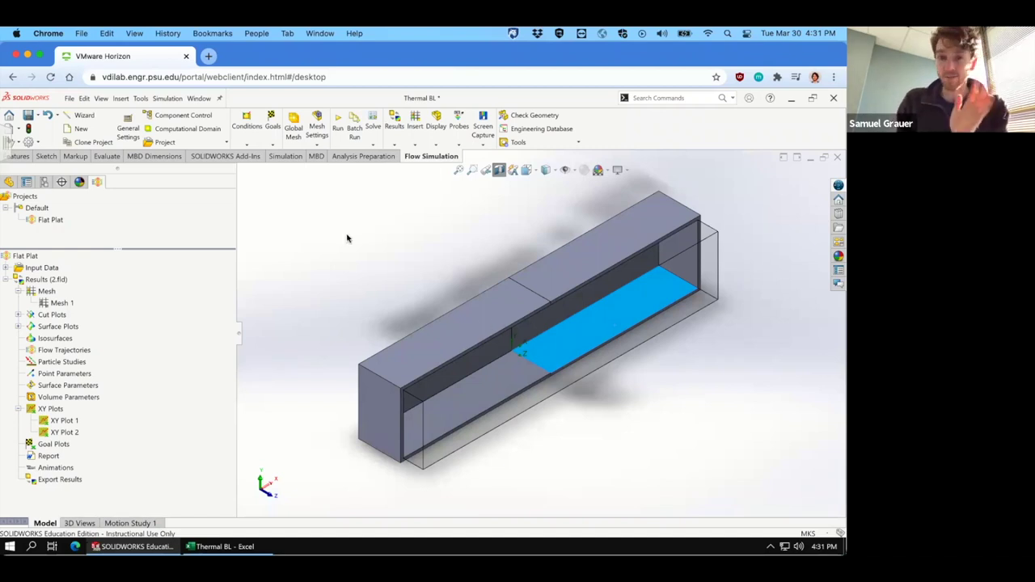
Step: Change the Global Mesh cell count Nx to 60 under Input Data > Mesh
click(370, 237)
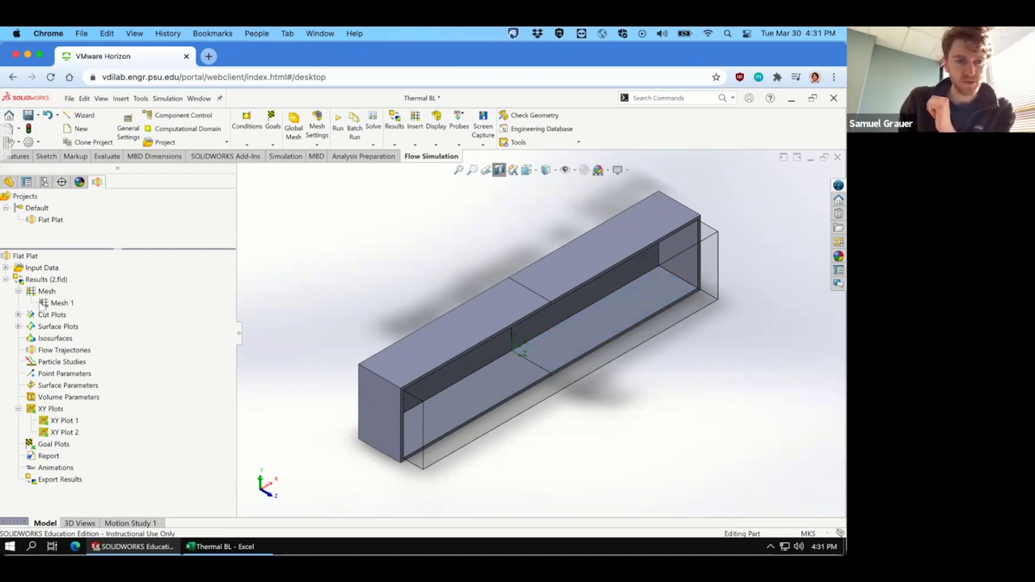
click(6, 267)
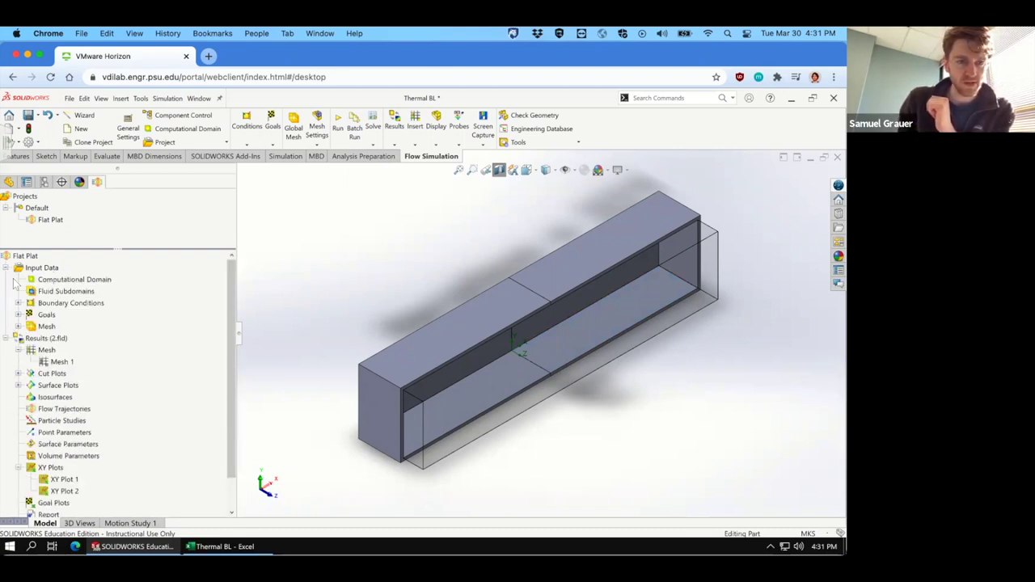
click(18, 304)
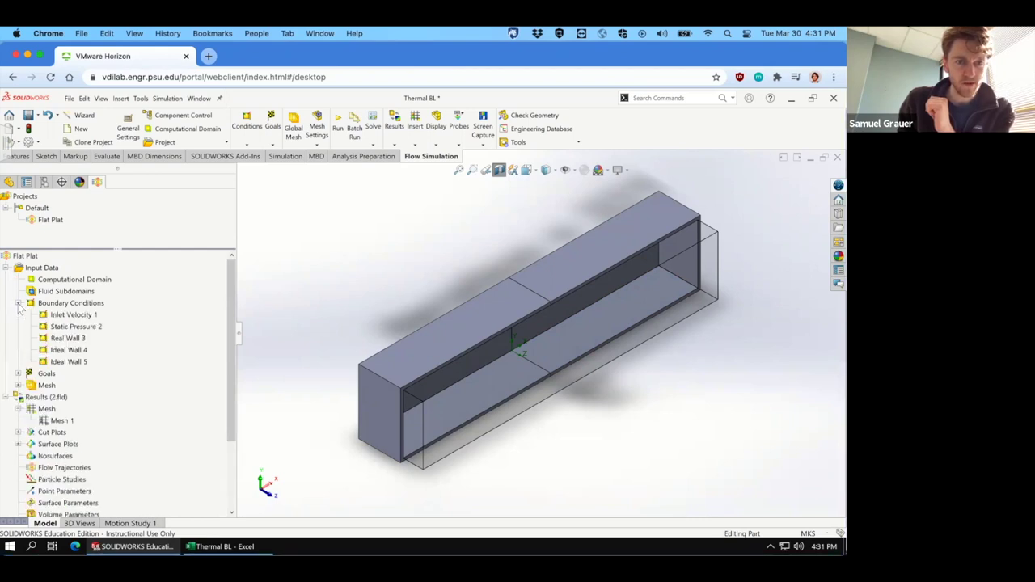
click(18, 385)
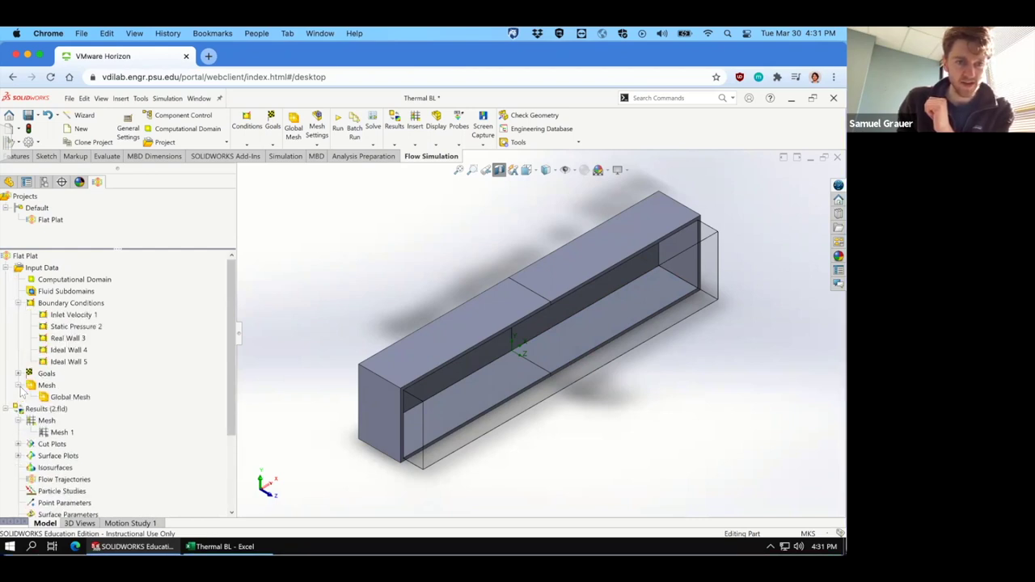
double_click(70, 397)
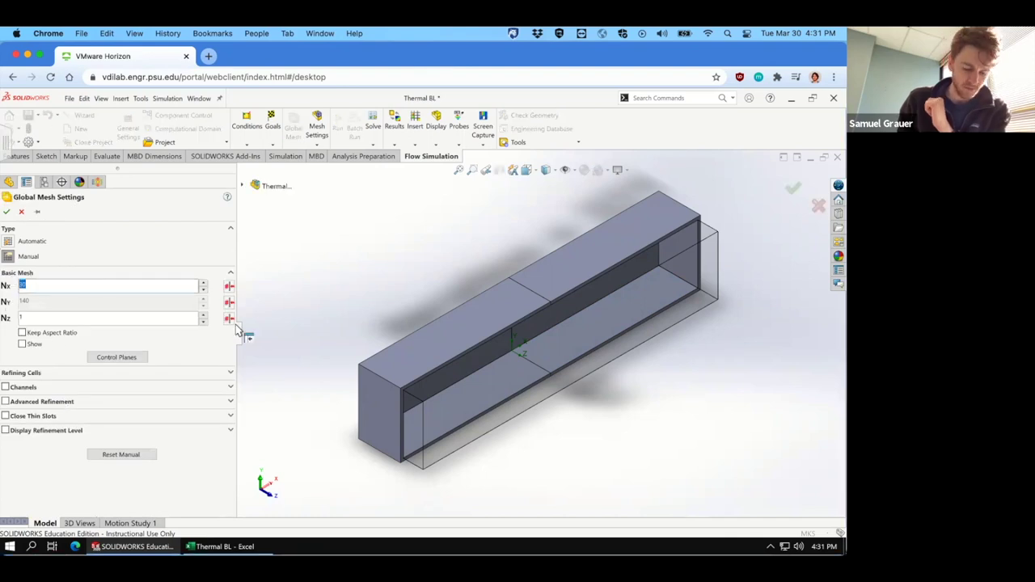
text(60)
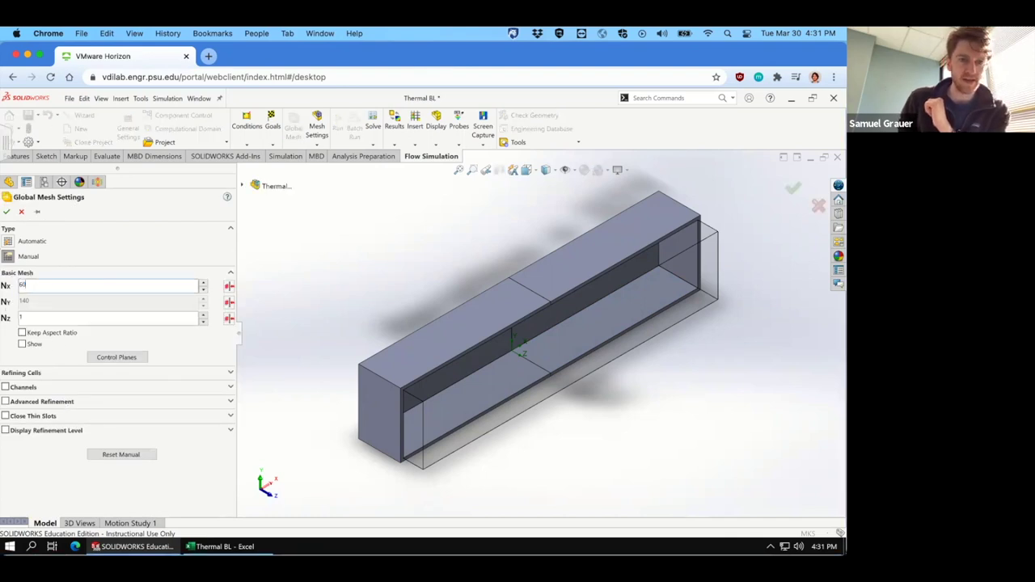
click(7, 212)
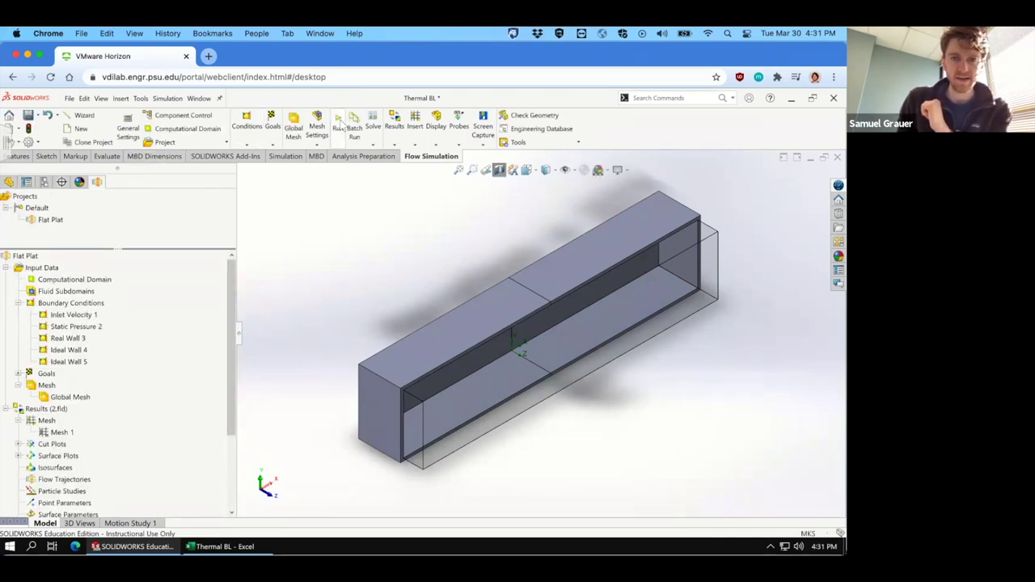
click(339, 122)
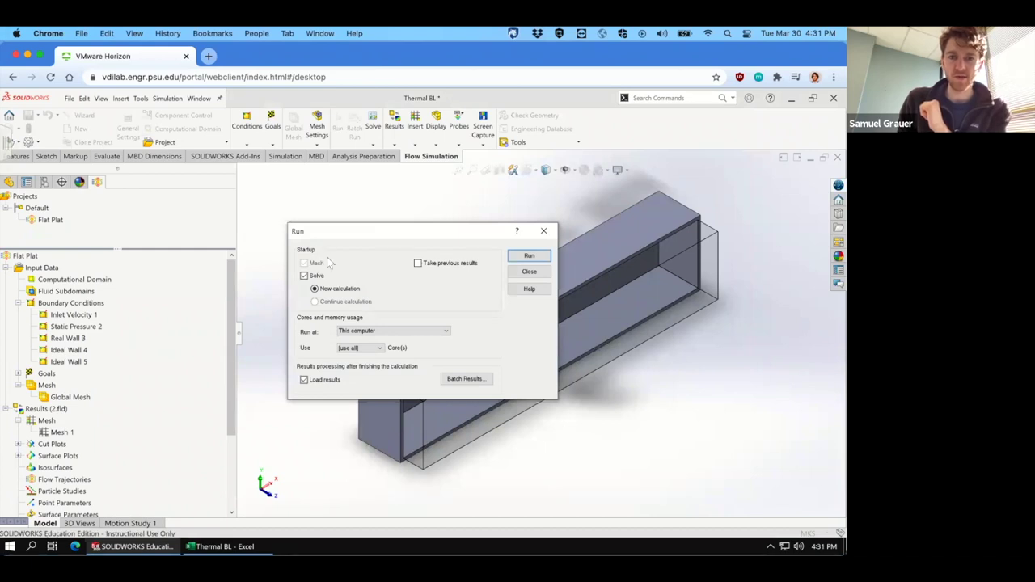
Step: Run the calculation and view the solver finishing after 206 iterations
click(521, 255)
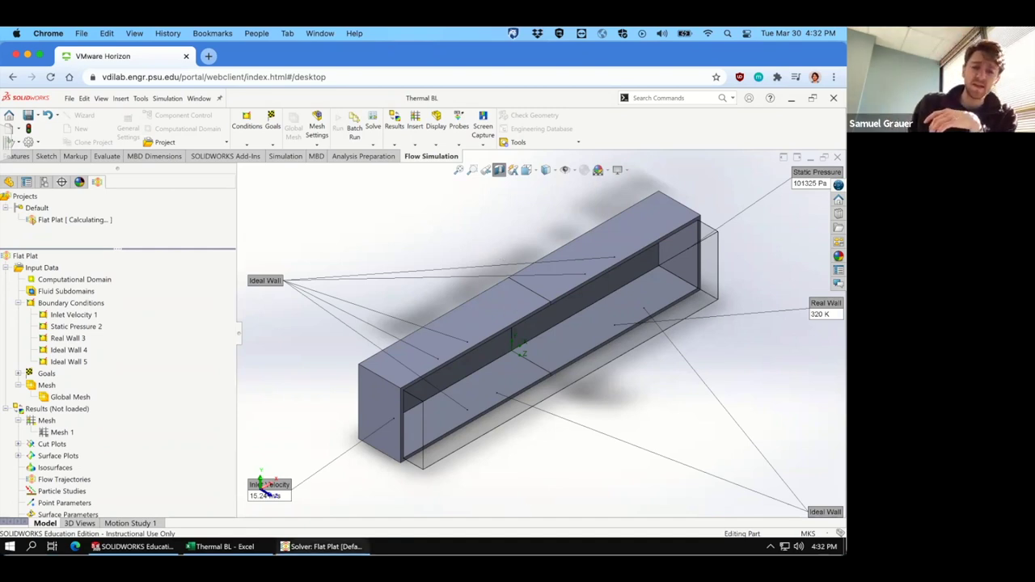
click(322, 546)
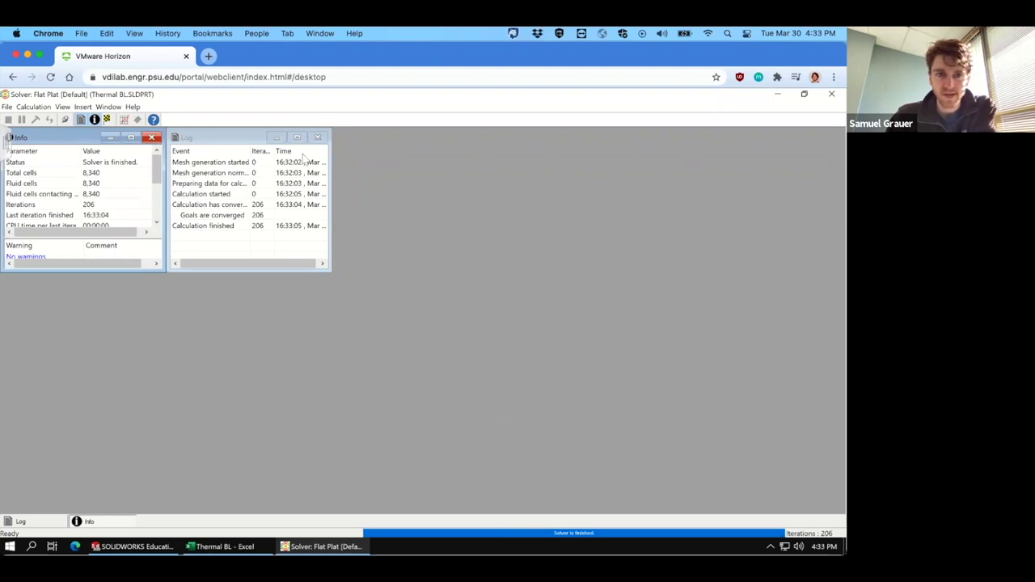
Step: Review the goal table, including the 948.215 W/m^2 average heat flux
click(82, 107)
click(103, 142)
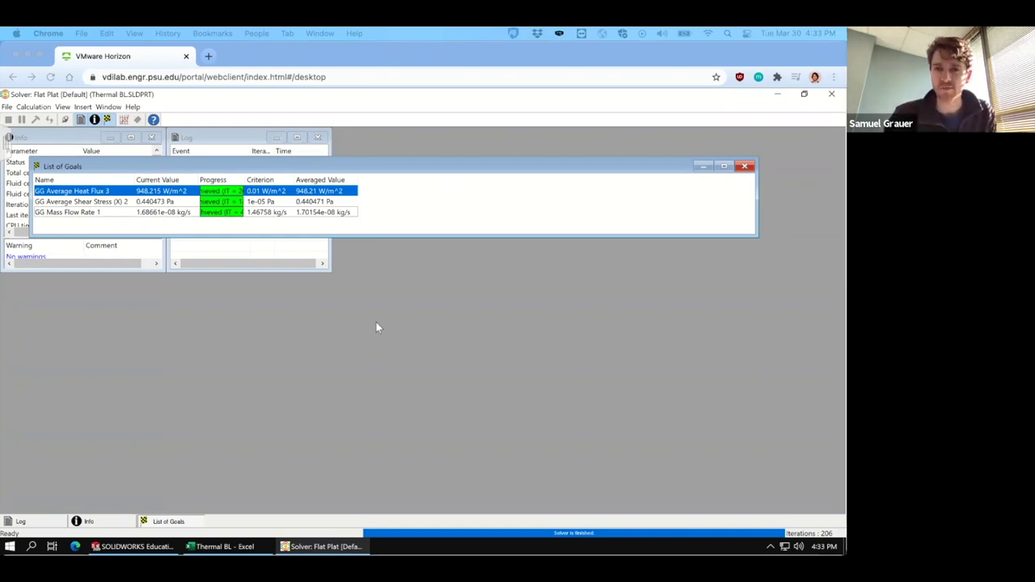
click(745, 165)
Step: Close the solver and give Real Wall 3 a heat transfer coefficient of 35.315 W/m^2/K
click(830, 95)
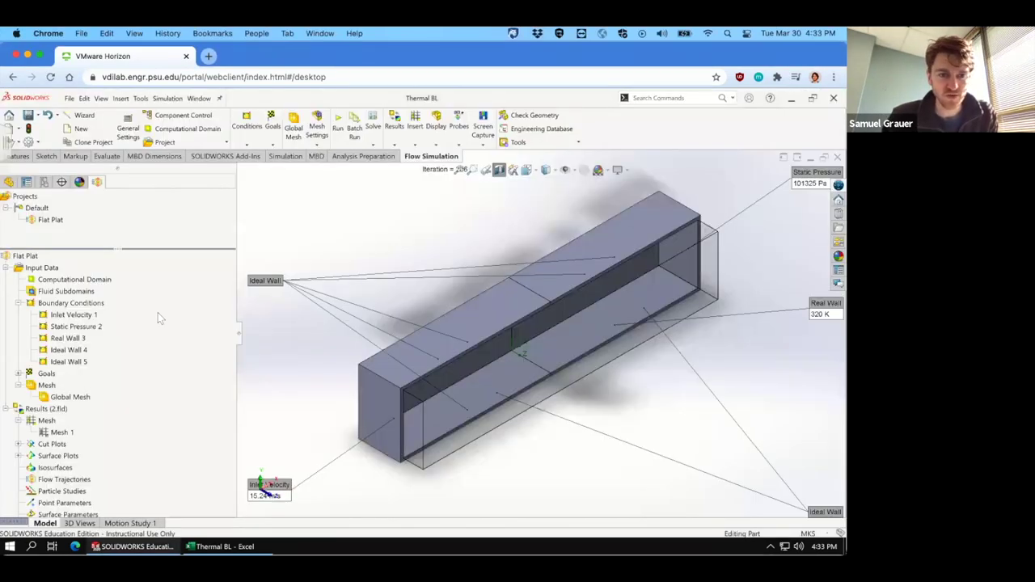
click(65, 338)
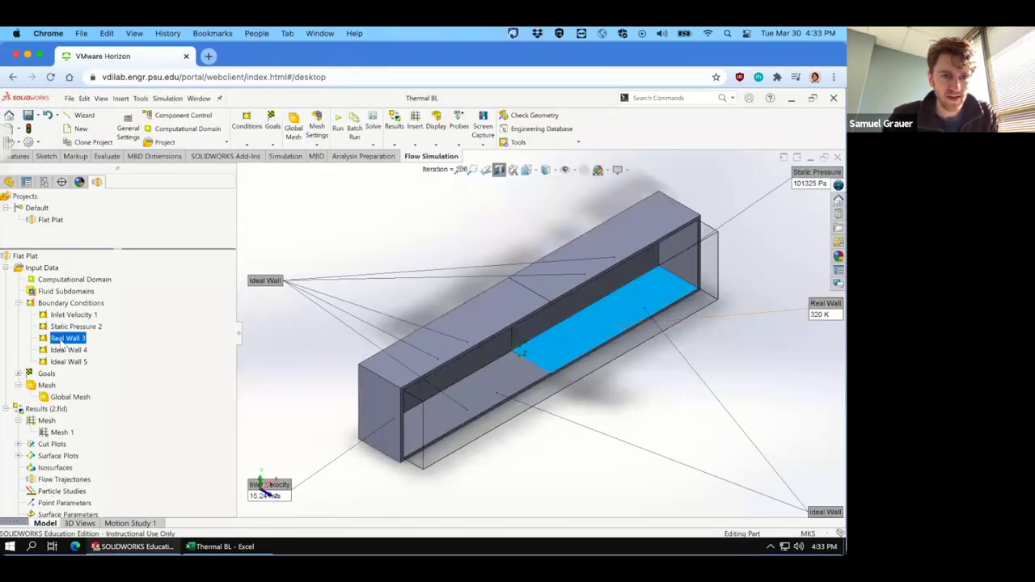
double_click(61, 339)
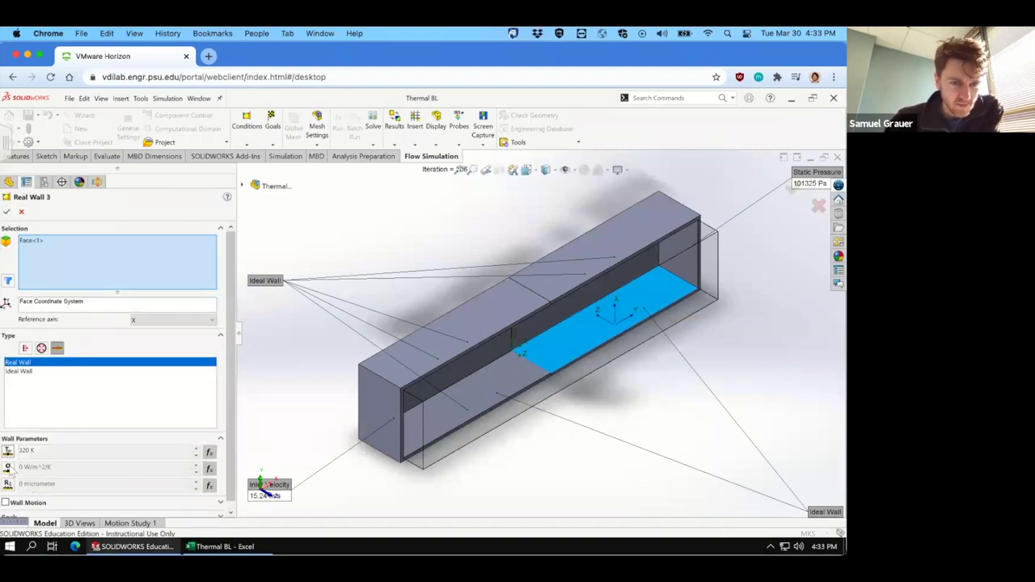
click(9, 468)
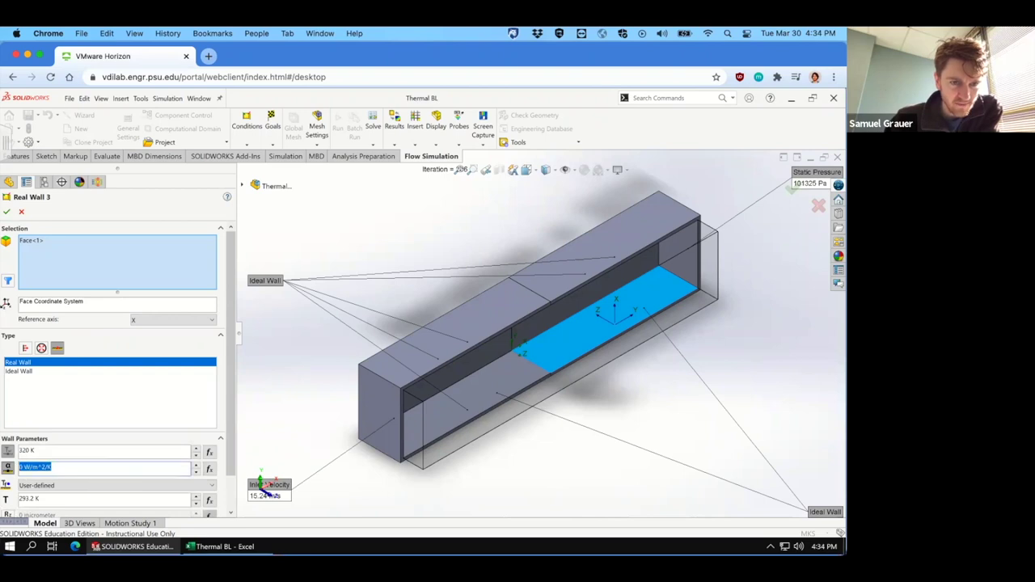
text(15)
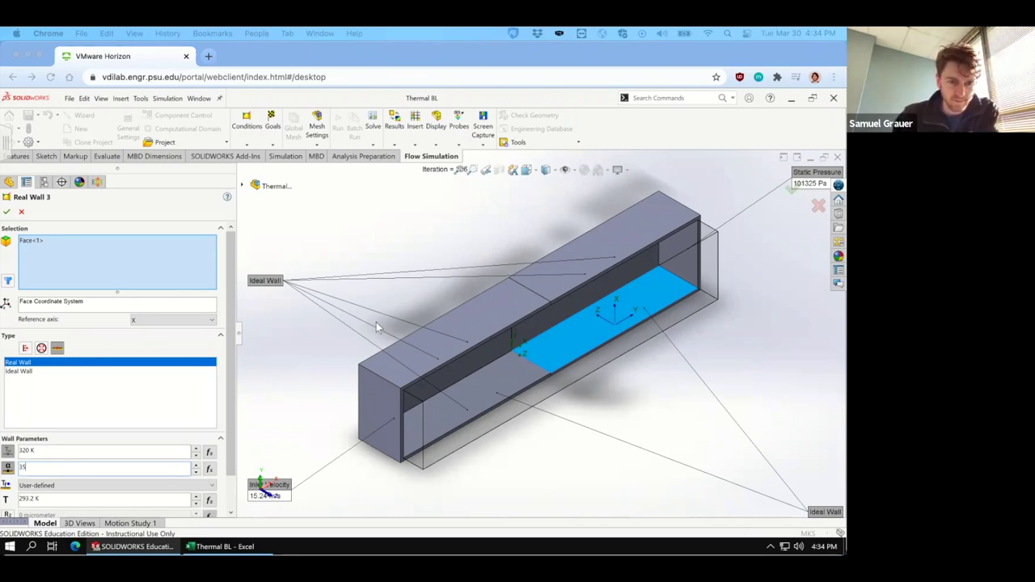
click(117, 469)
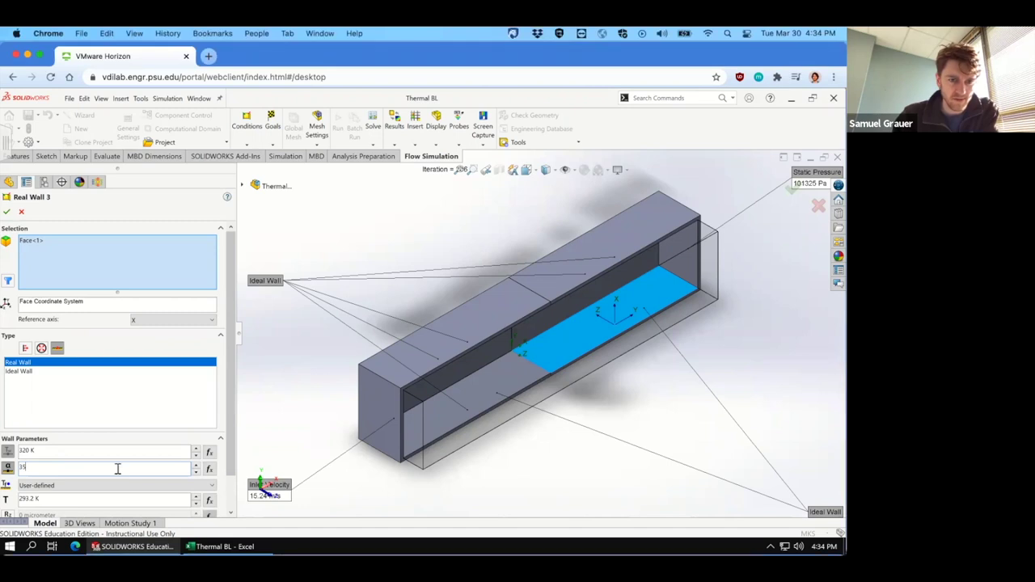
text(35.315)
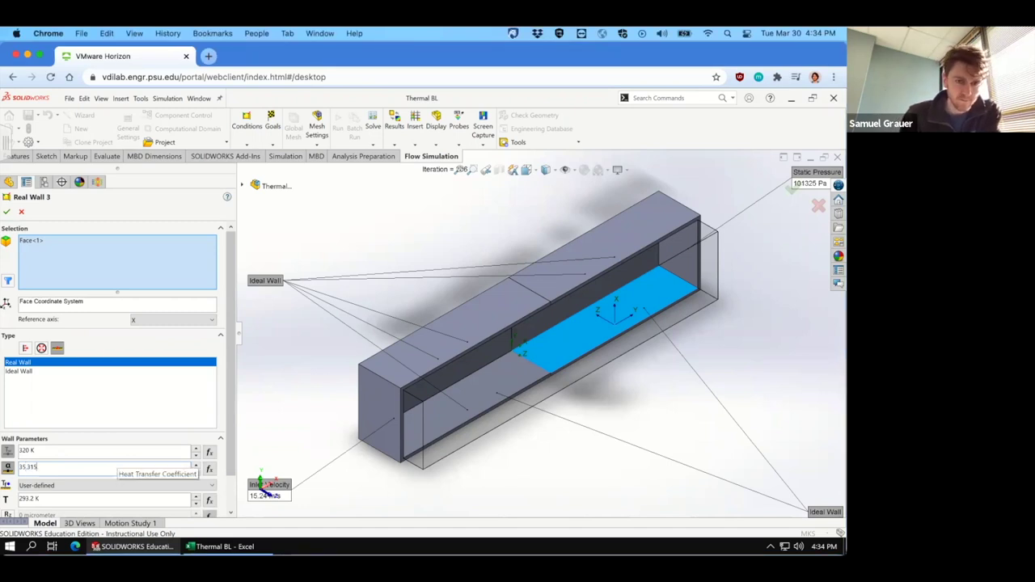
key(Return)
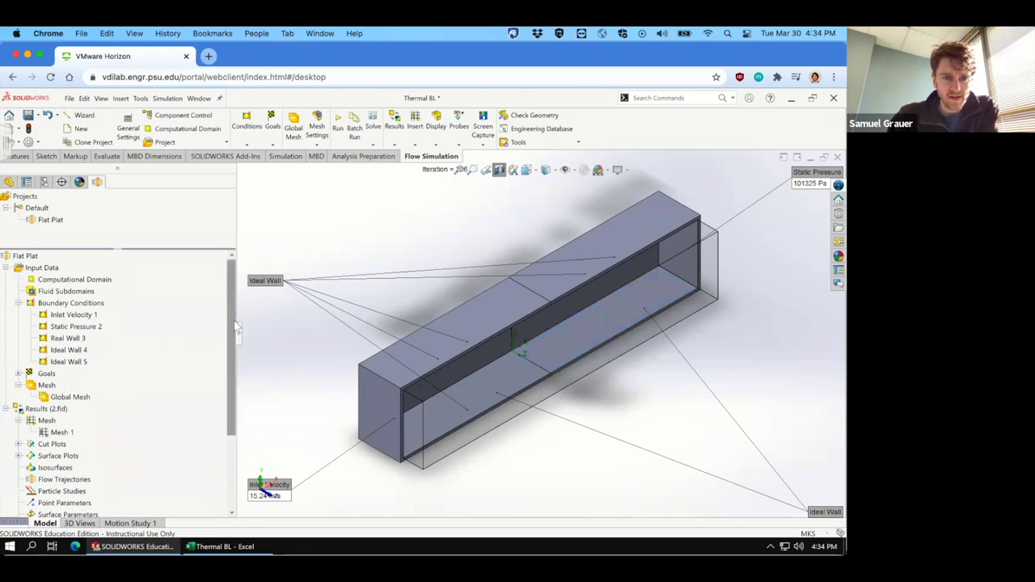
Step: Delete the GG Average Heat Flux 3 goal
drag(228, 352, 231, 471)
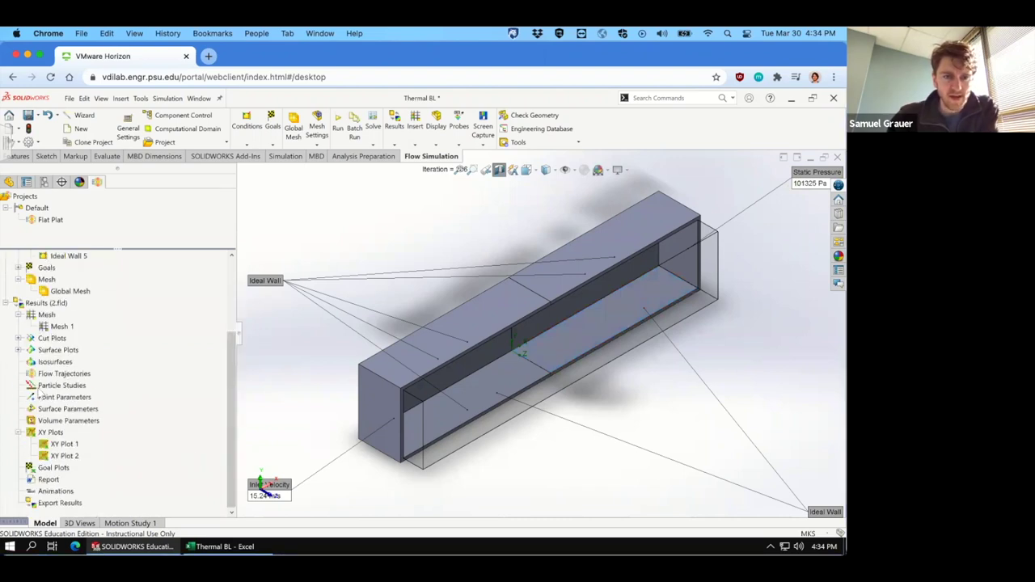
scroll(26, 299, up, 1)
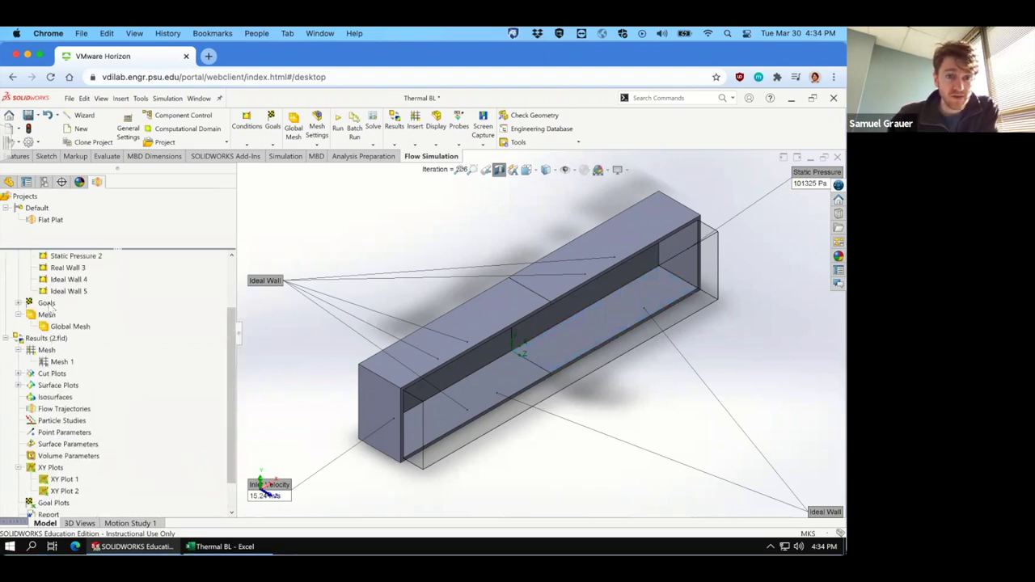
scroll(27, 346, up, 1)
click(19, 338)
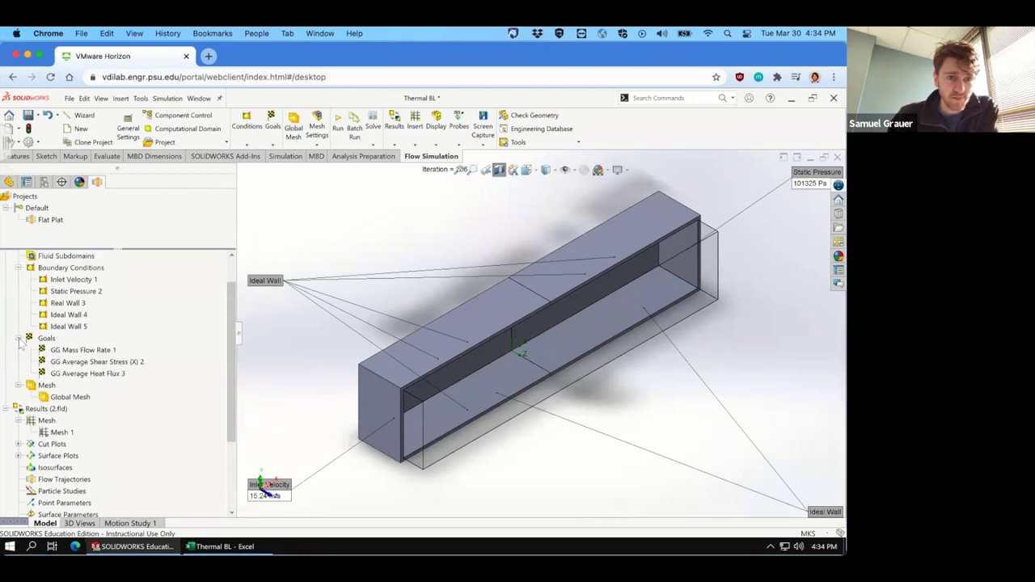
right_click(95, 377)
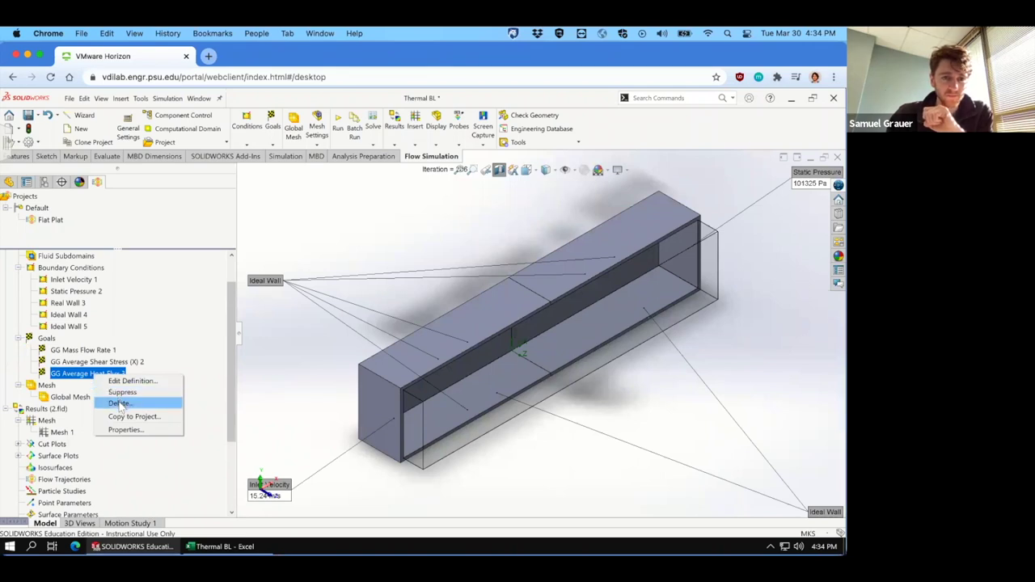
click(118, 403)
click(495, 281)
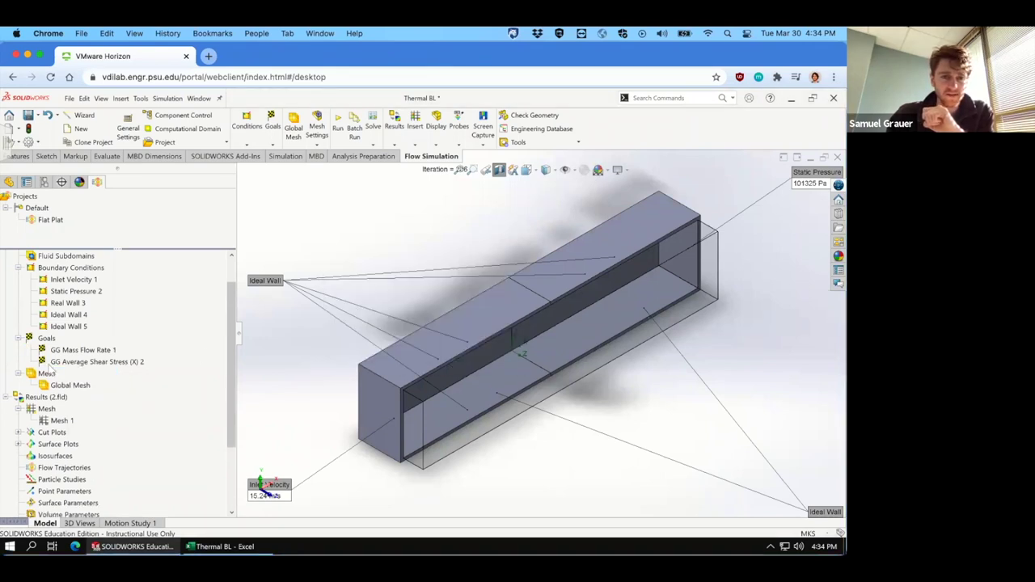
Step: Insert a global goal for maximum Temperature (Fluid)
right_click(42, 339)
click(85, 348)
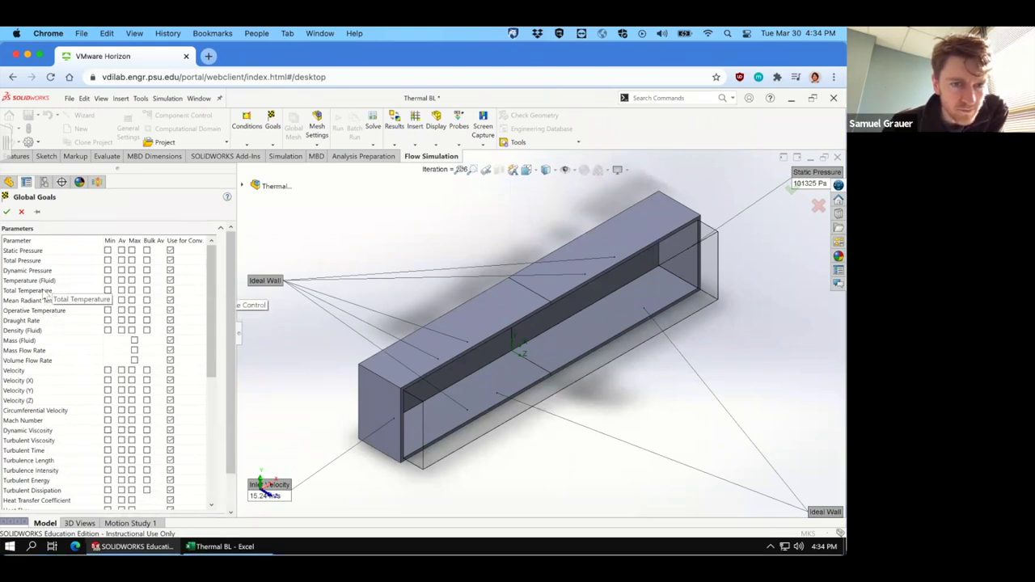
click(132, 280)
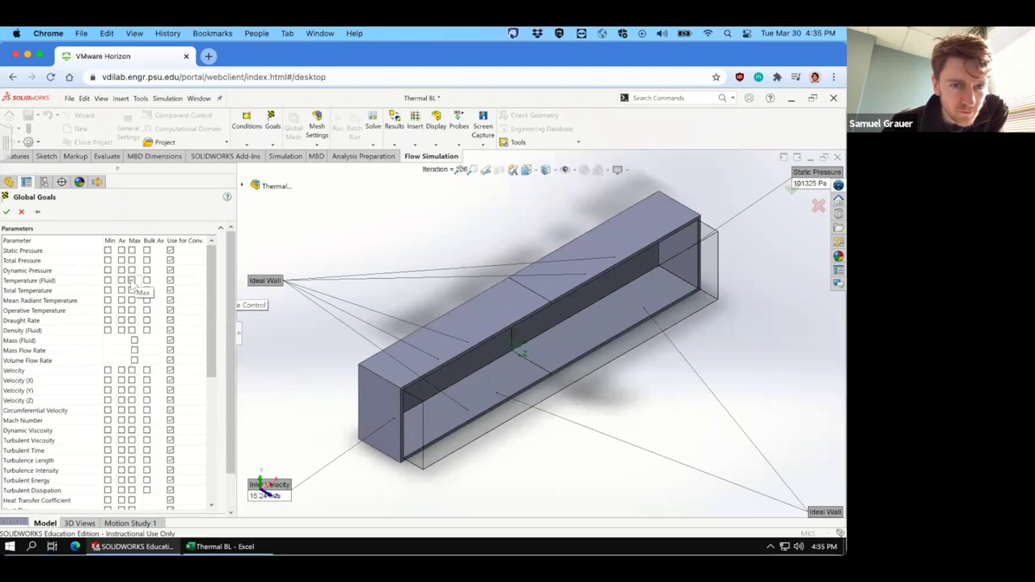
click(6, 212)
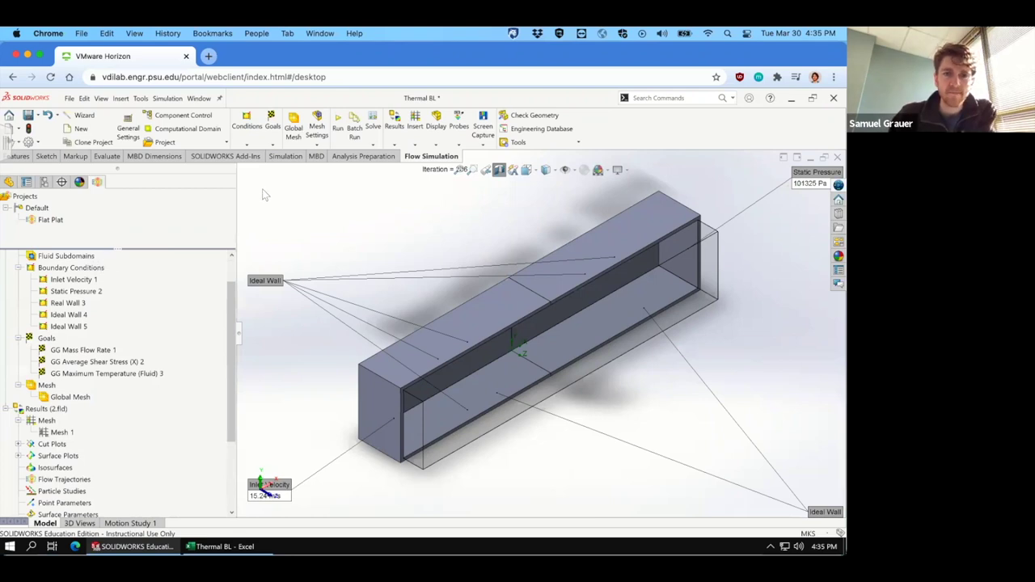
Step: In Calculation Control Options, set GG Maximum Temperature's criterion to manual with value 0.01 K
click(373, 131)
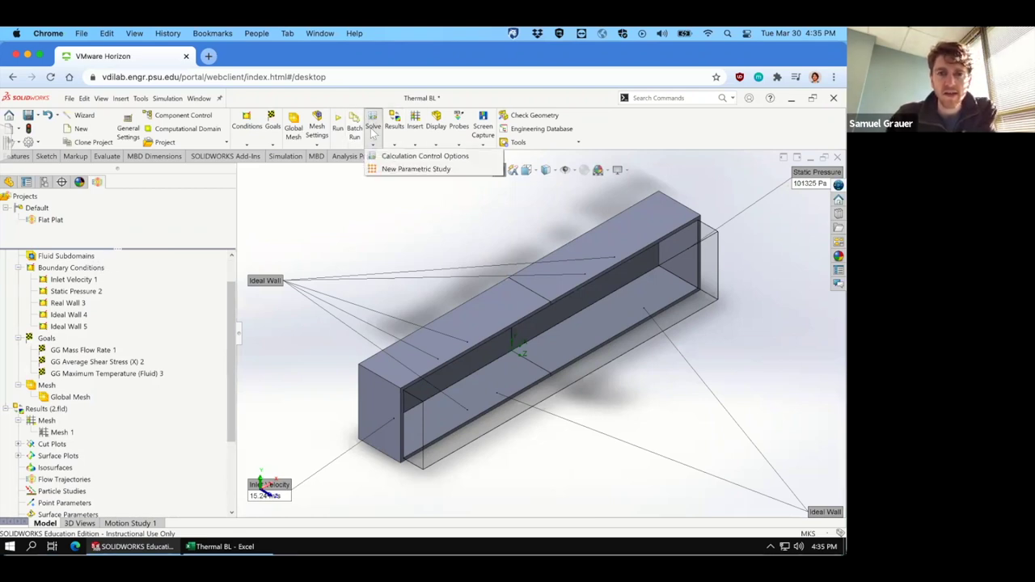
click(412, 156)
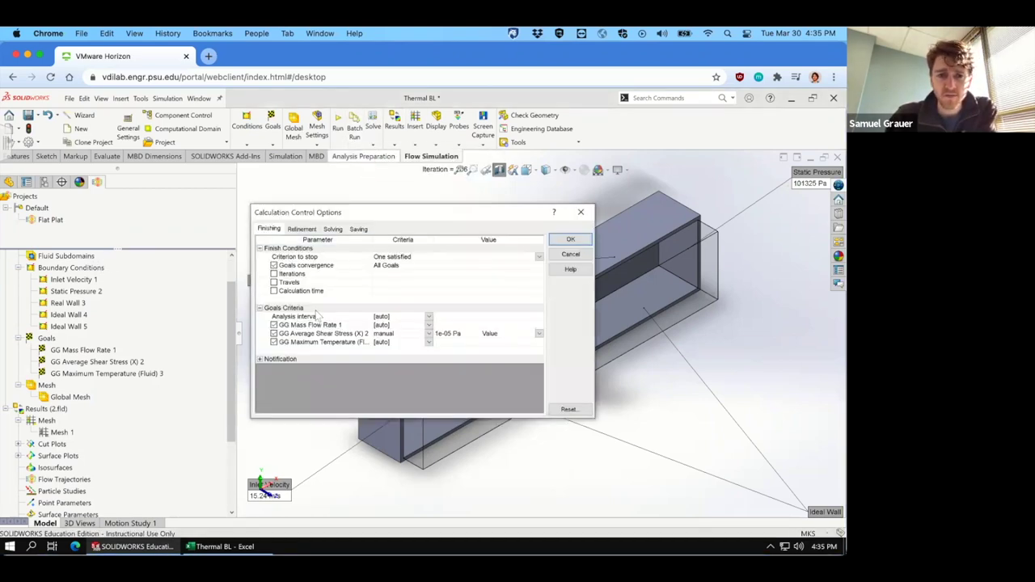
click(429, 342)
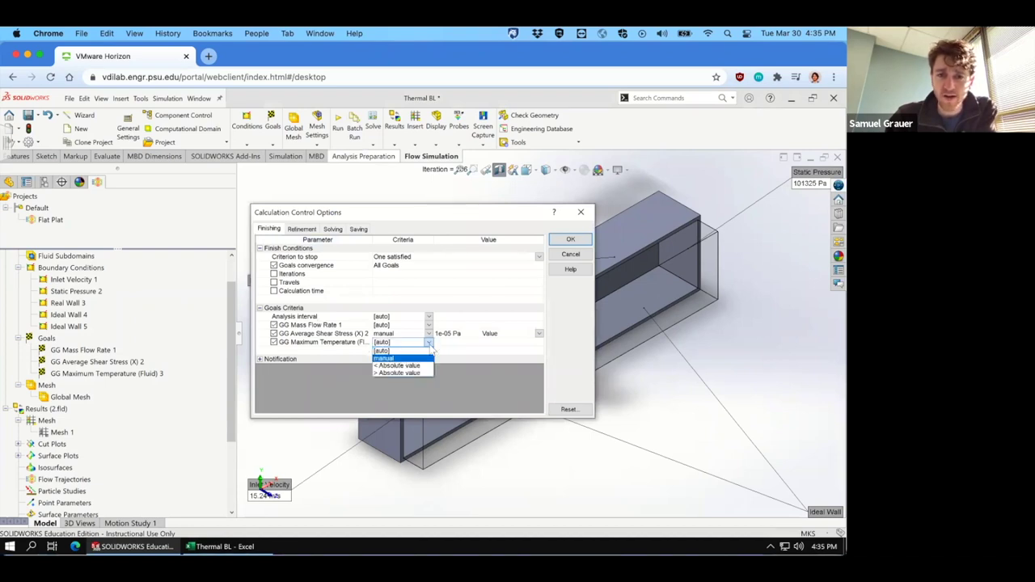
click(427, 360)
click(438, 342)
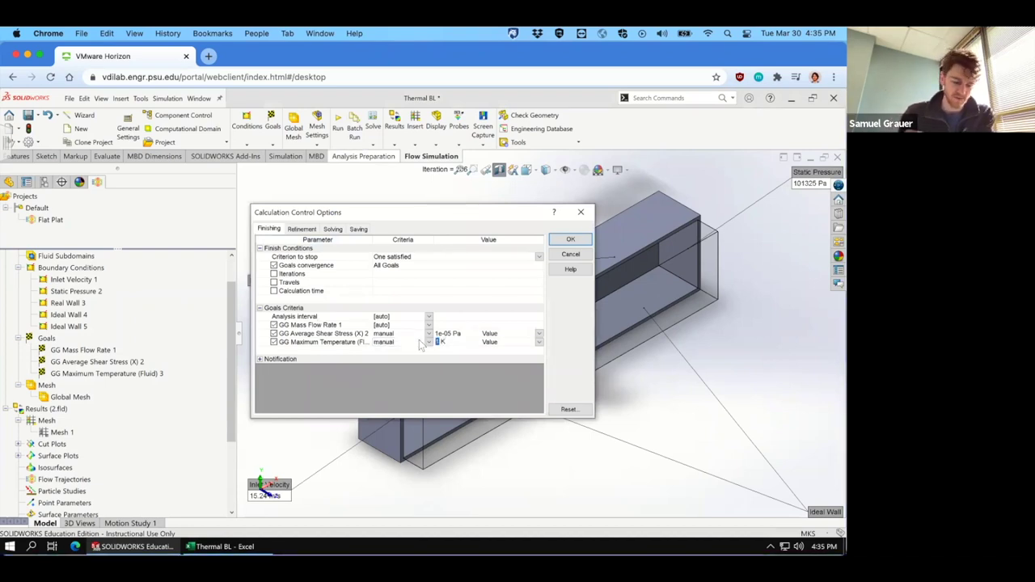
text(0.01)
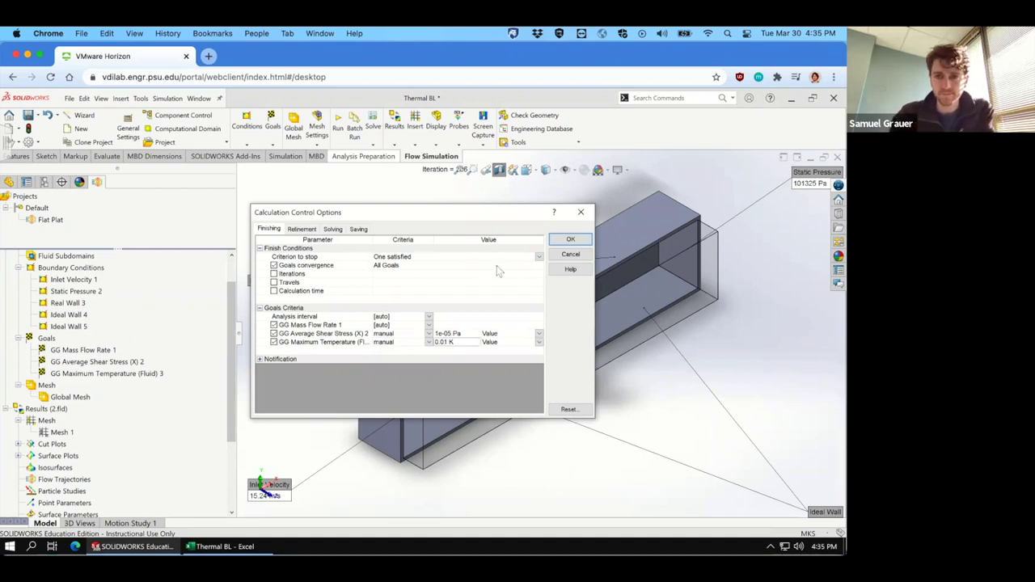
Step: Accept the control options and rerun as a new calculation with fresh meshing
click(566, 241)
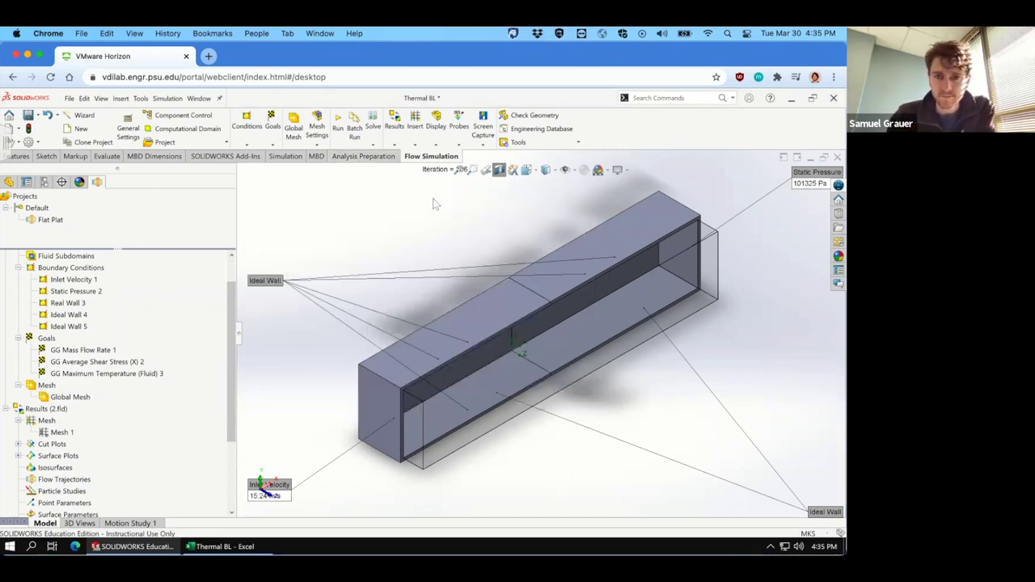
click(339, 129)
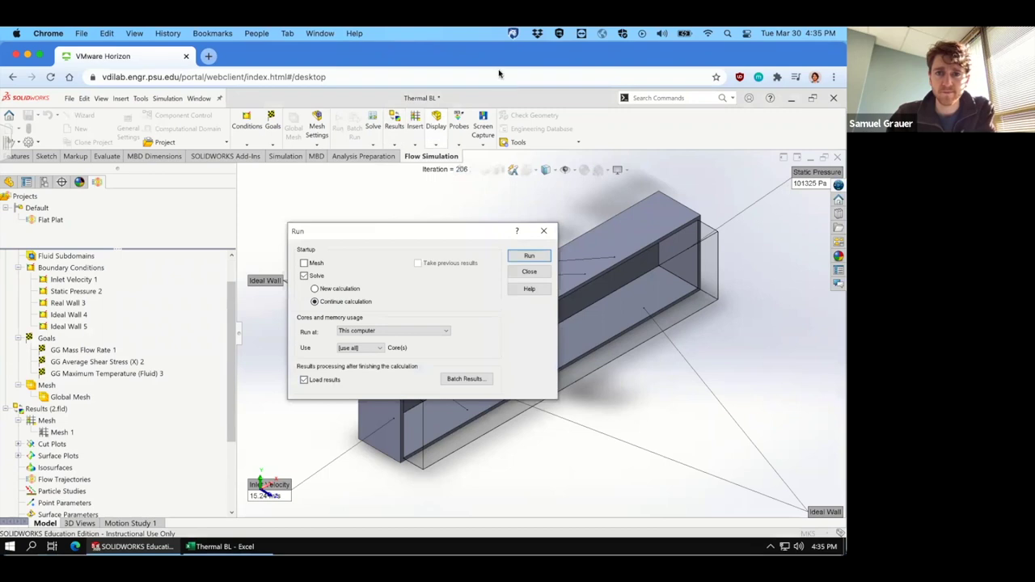
click(305, 264)
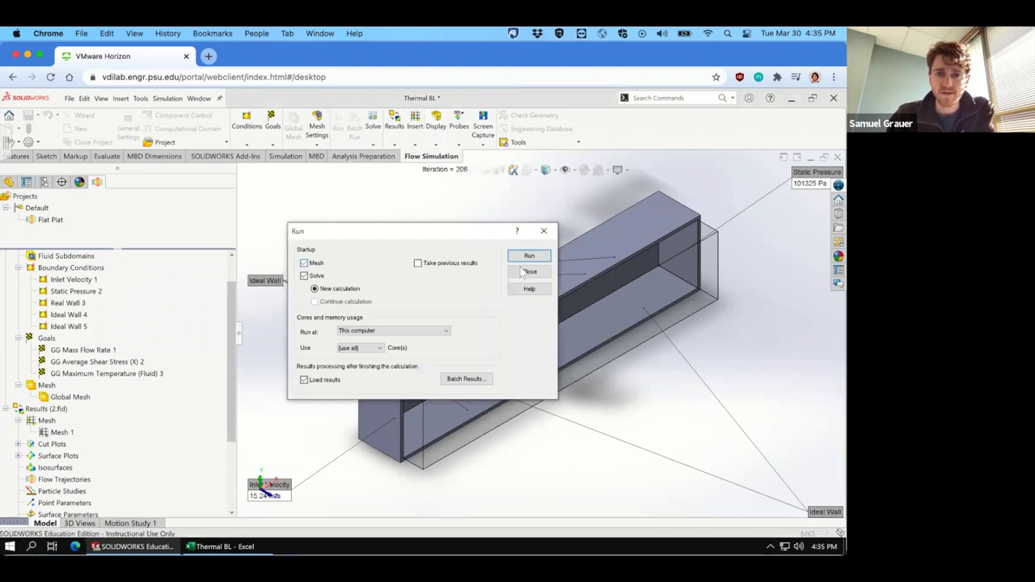
click(529, 256)
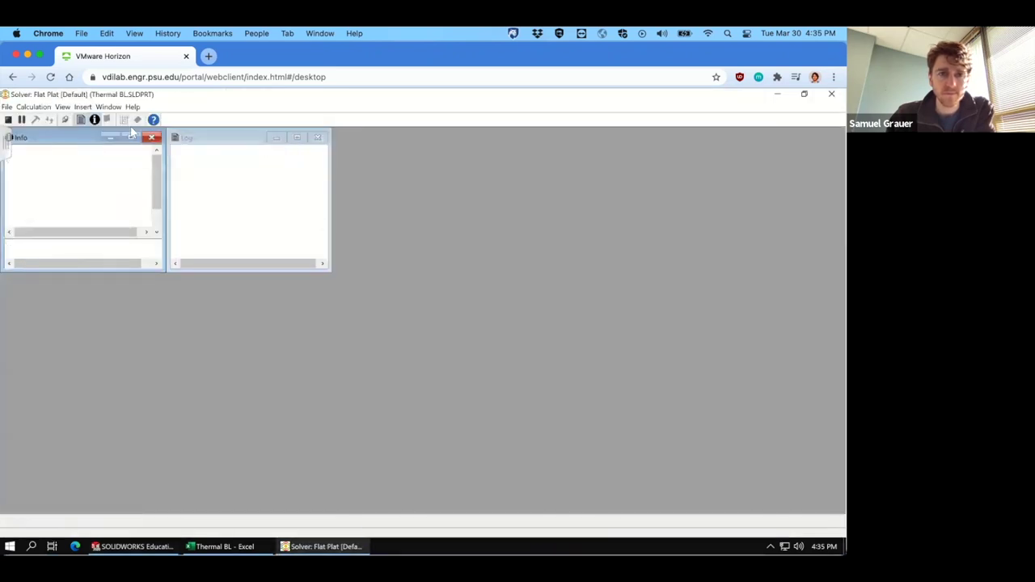
Step: Check the goal table to confirm all three goals converged at 192 iterations
click(108, 107)
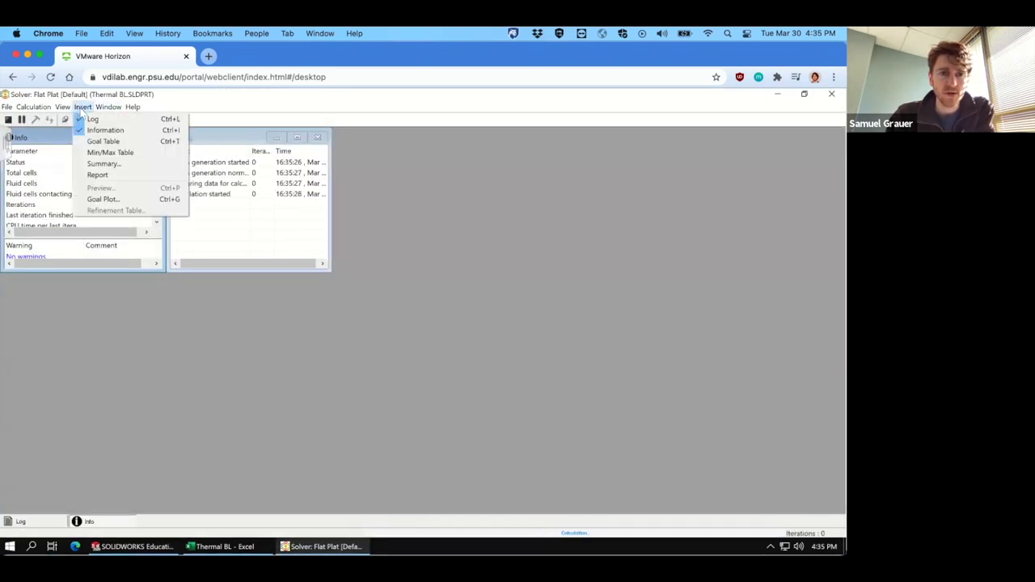
mouse_move(63, 107)
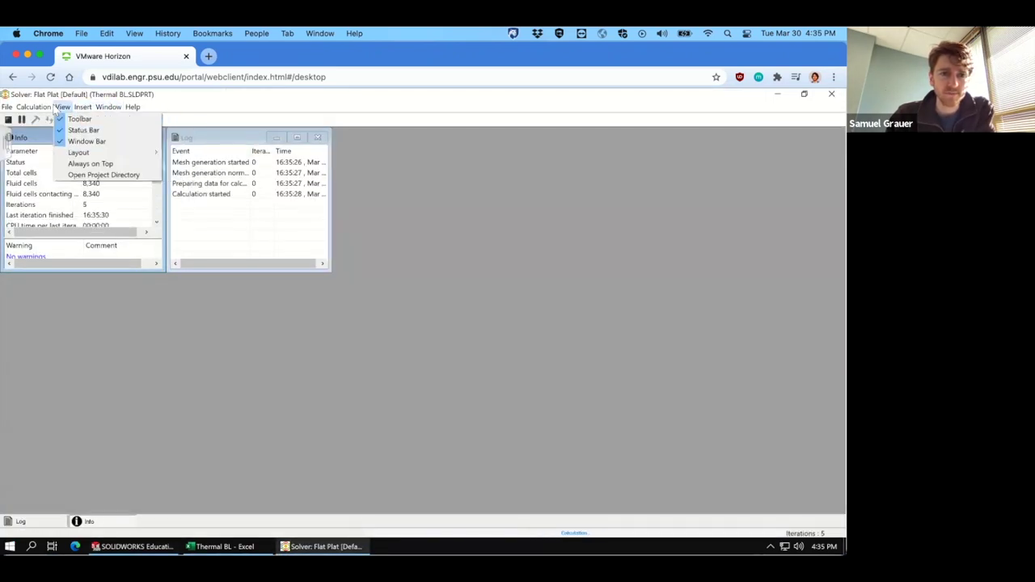
click(110, 107)
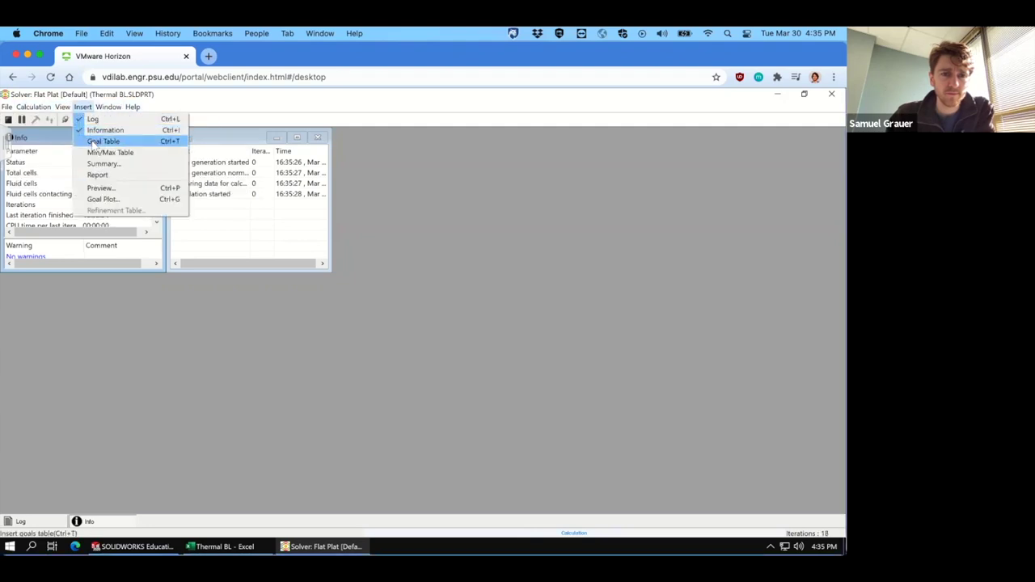
click(109, 132)
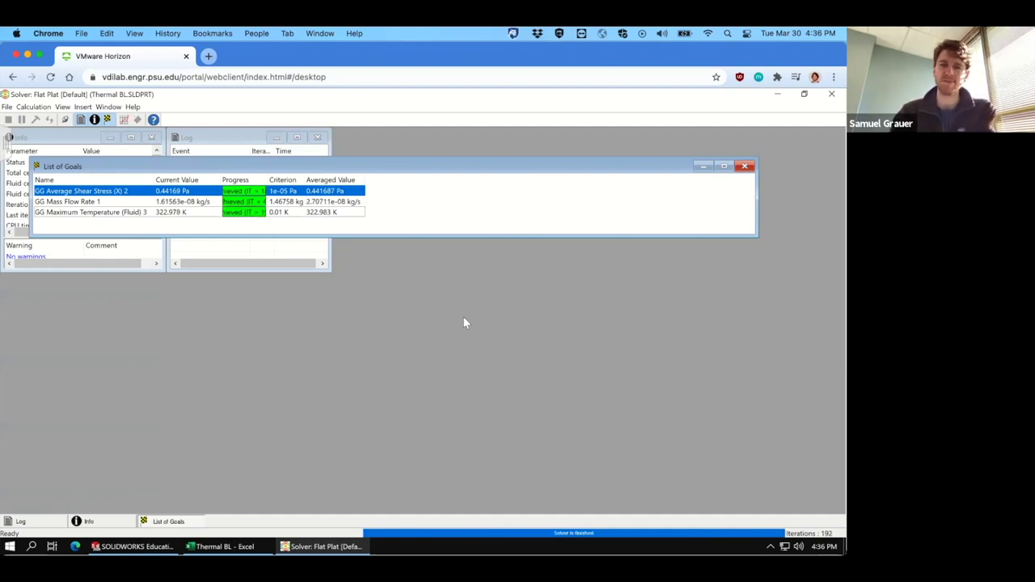
click(744, 165)
Step: Close the solver and show Surface Plot 1's heat-flux contours on the plate
click(831, 95)
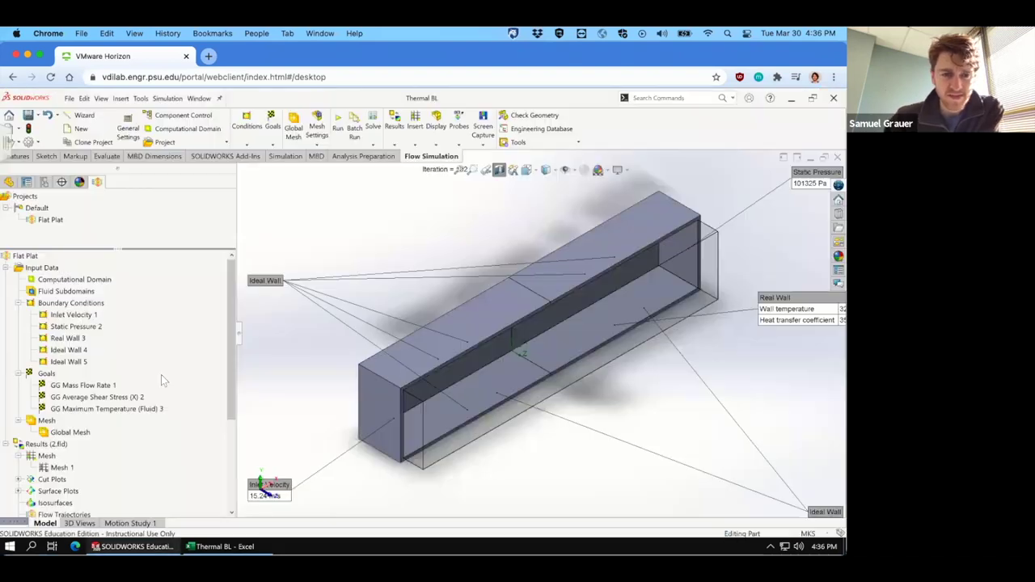
drag(232, 323, 232, 408)
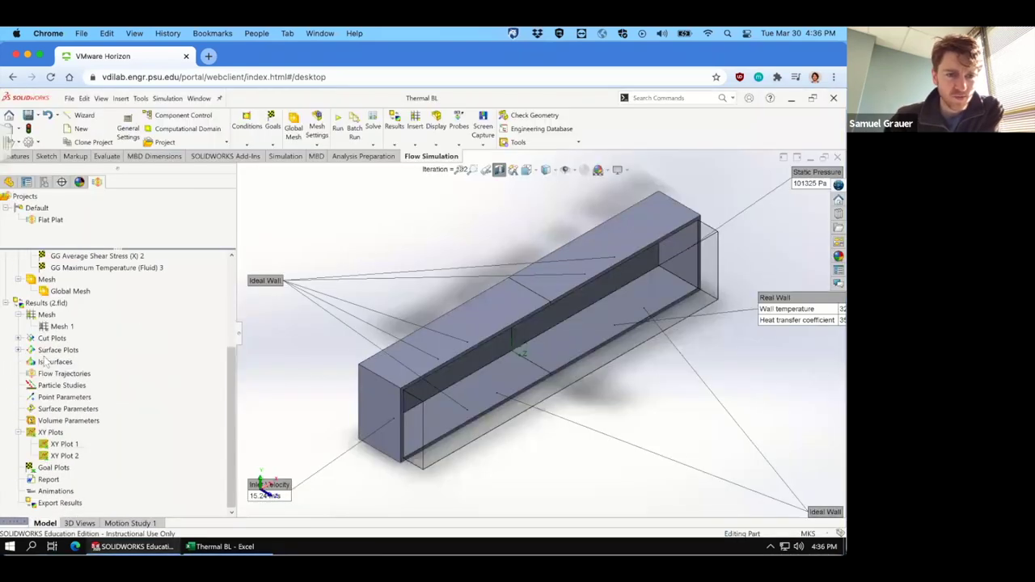
click(18, 350)
click(71, 361)
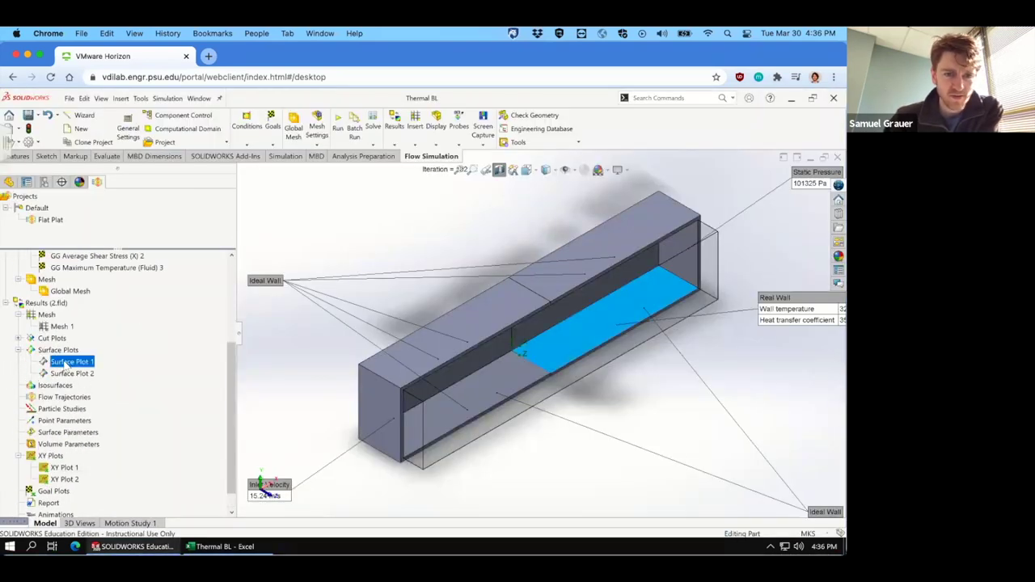
double_click(72, 361)
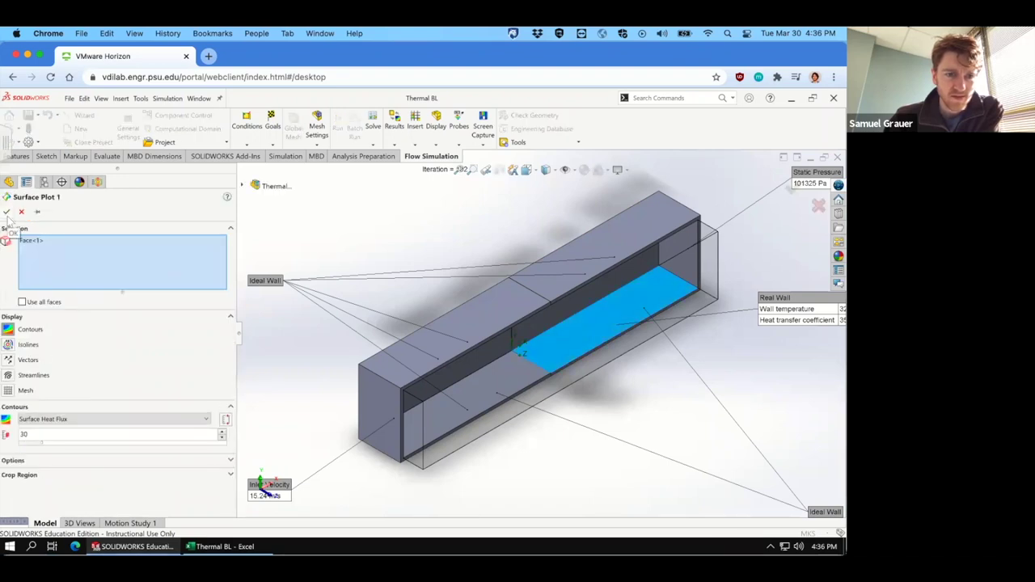
click(7, 213)
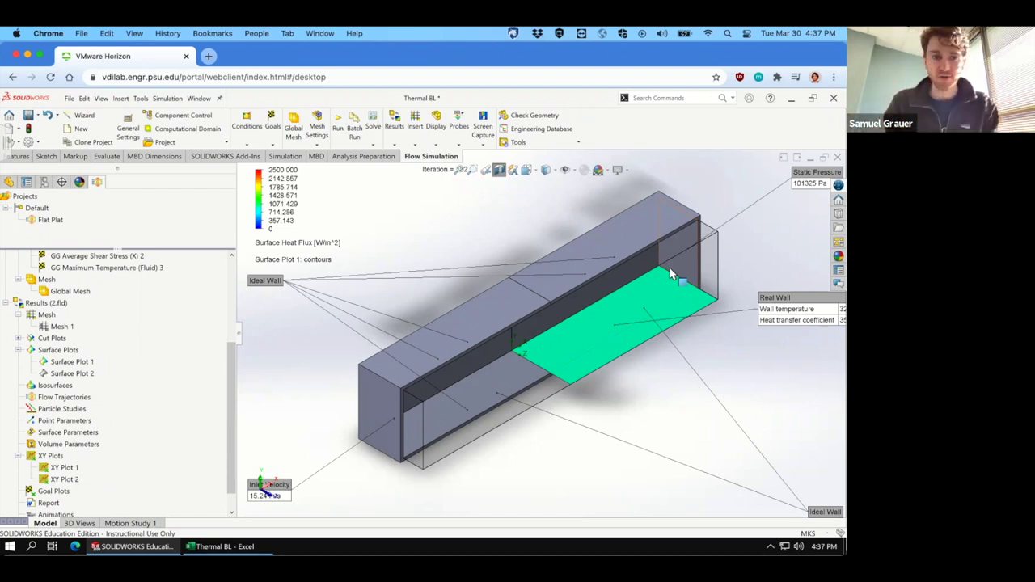
Step: Hide Surface Plot 1's heat flux contours and show Surface Plot 2's fluid temperature contours (about 293–323 K)
right_click(77, 365)
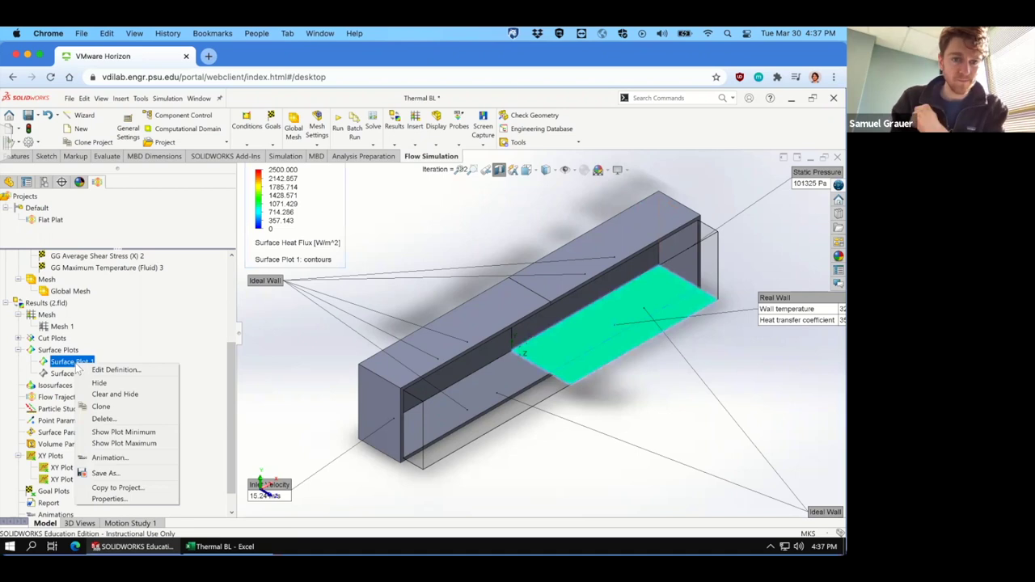
click(72, 373)
right_click(73, 373)
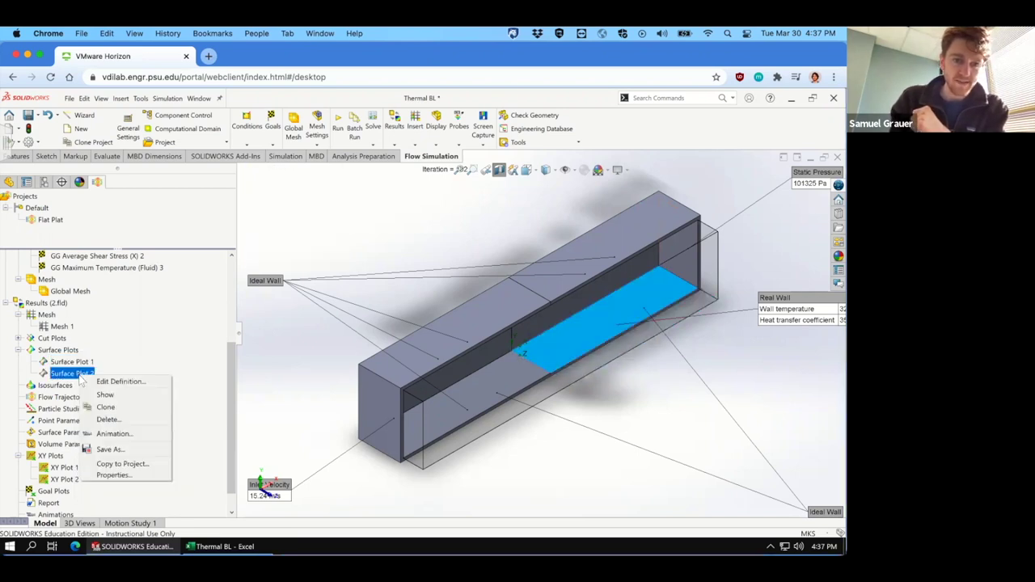
click(104, 393)
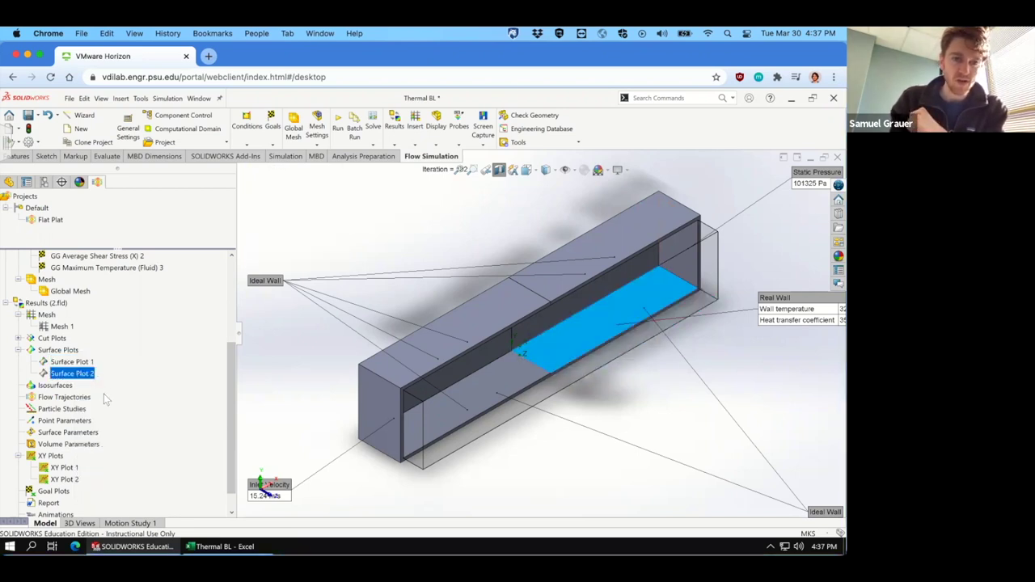
click(453, 226)
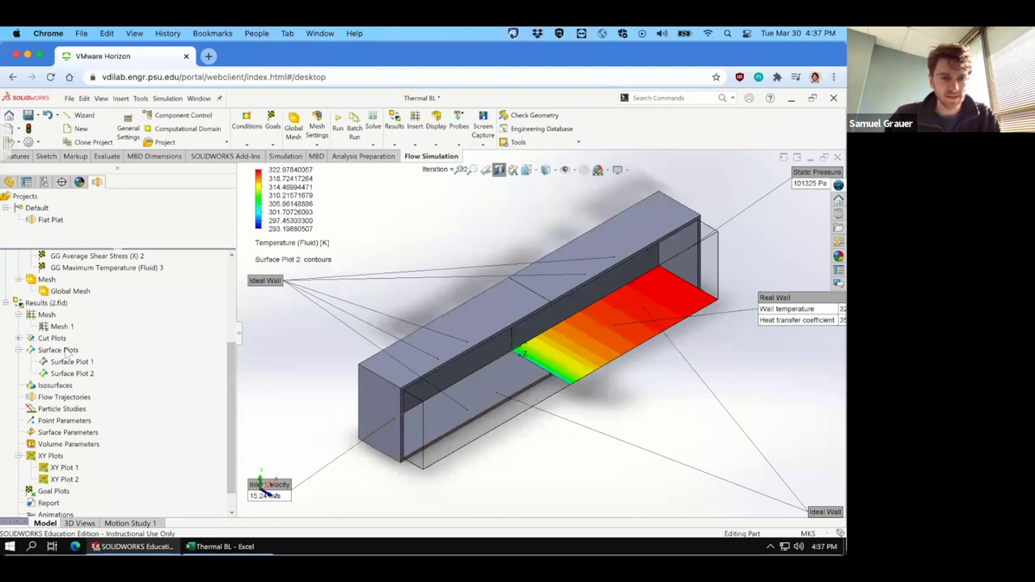
Step: Hide Surface Plot 2, then export XY Plot 1's data to Excel as workbook 'XY Plot 1 (2)'
right_click(64, 374)
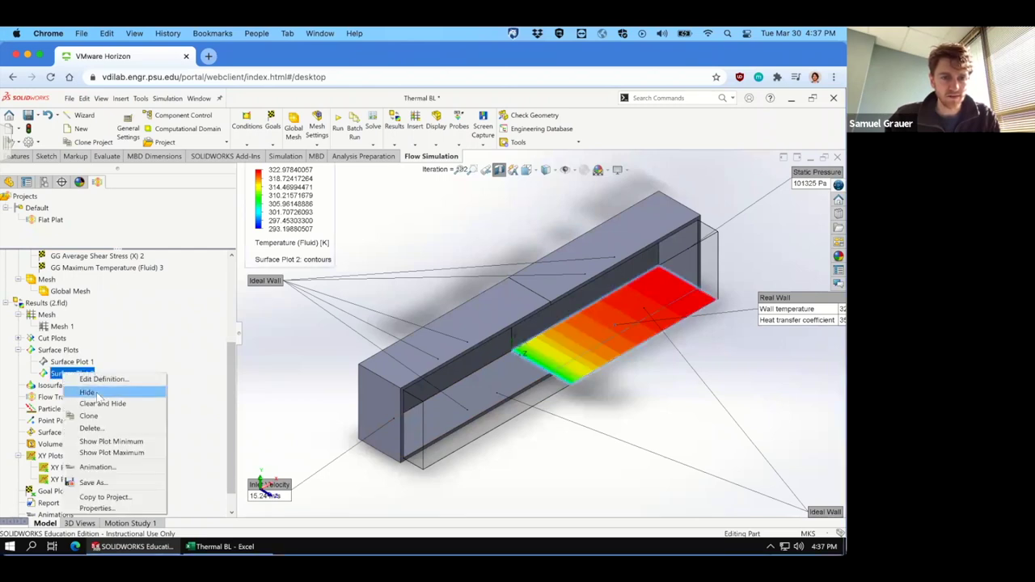
click(121, 389)
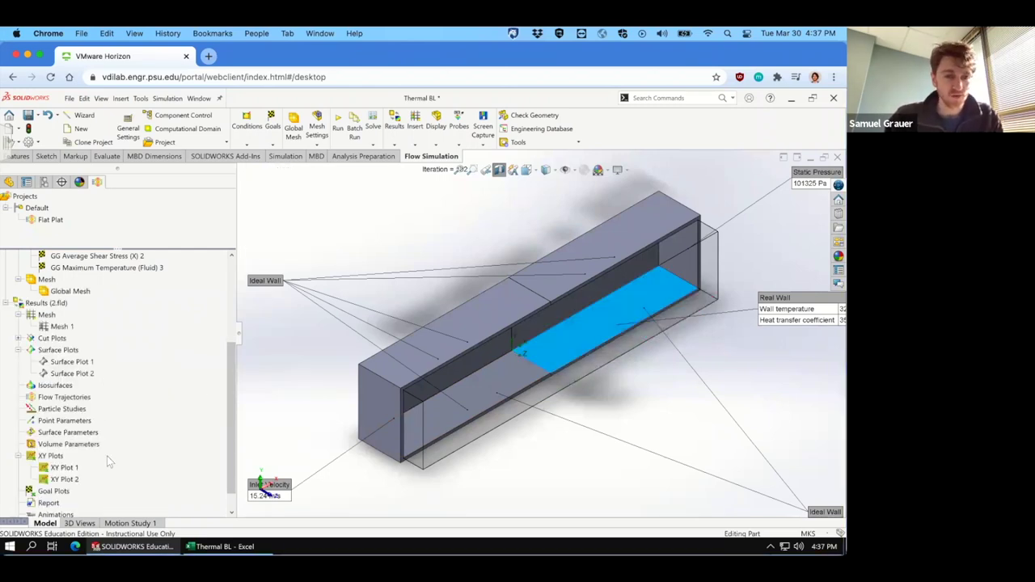
click(73, 468)
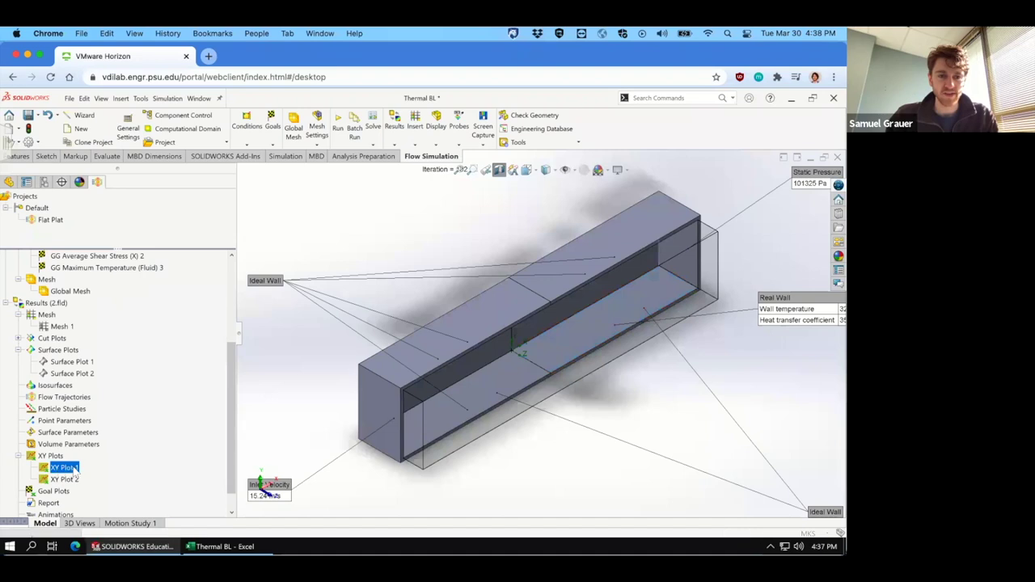
double_click(73, 468)
scroll(227, 339, down, 3)
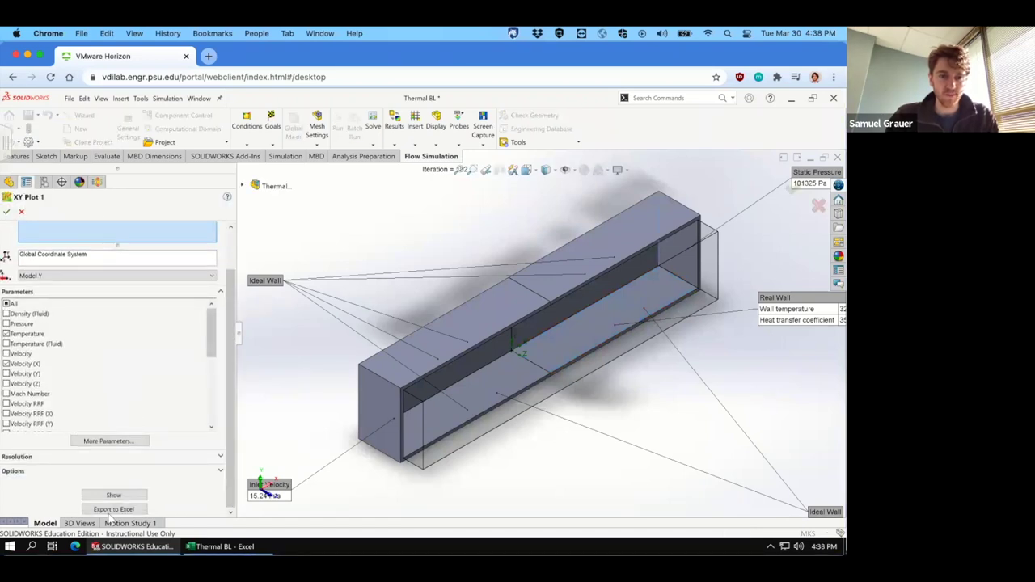
click(113, 509)
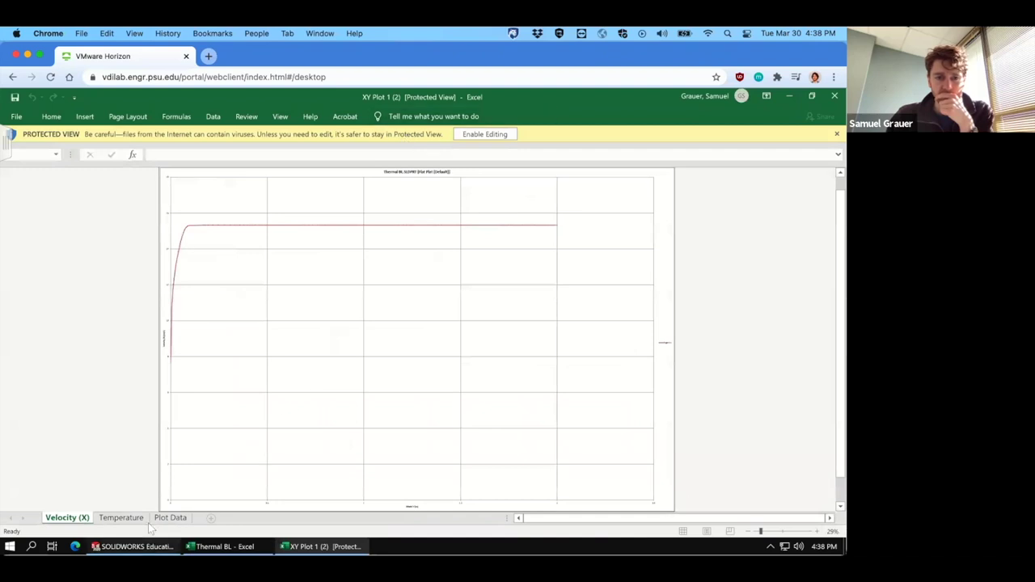
Step: Copy the Edge<1> temperatures in B5:B60 of the Plot Data sheet, then return to Thermal BL
click(164, 518)
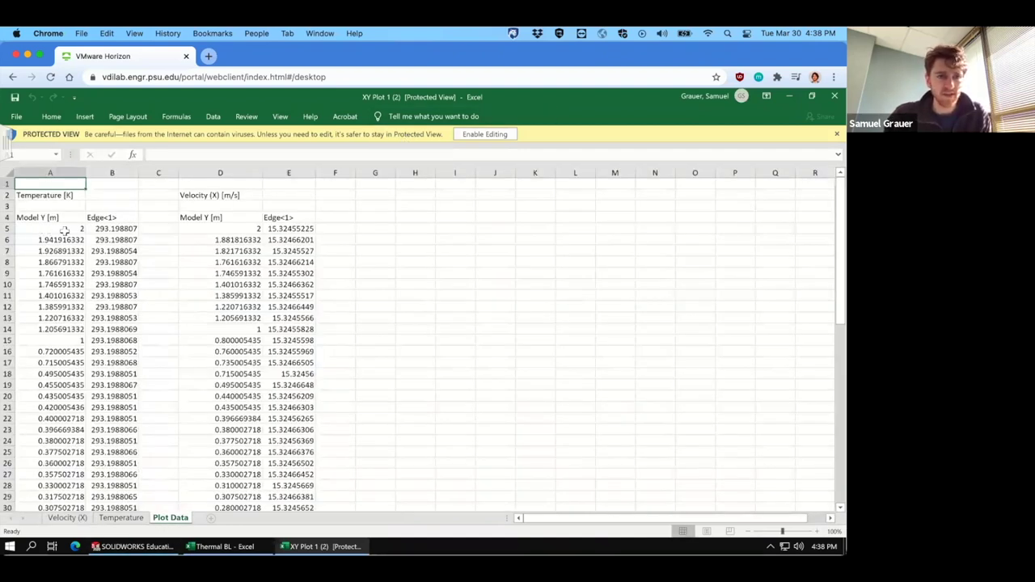
click(121, 229)
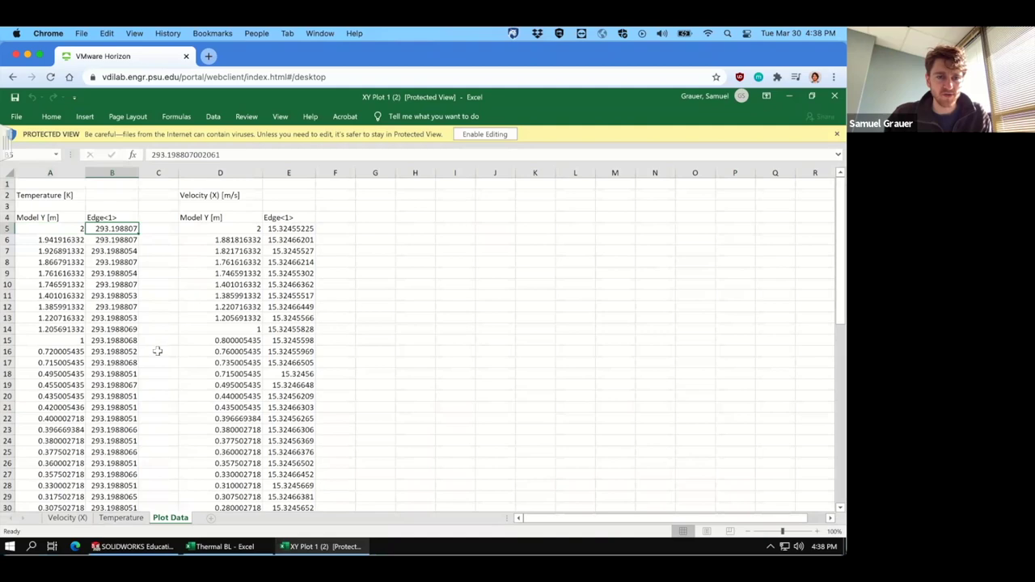
scroll(158, 351, down, 6)
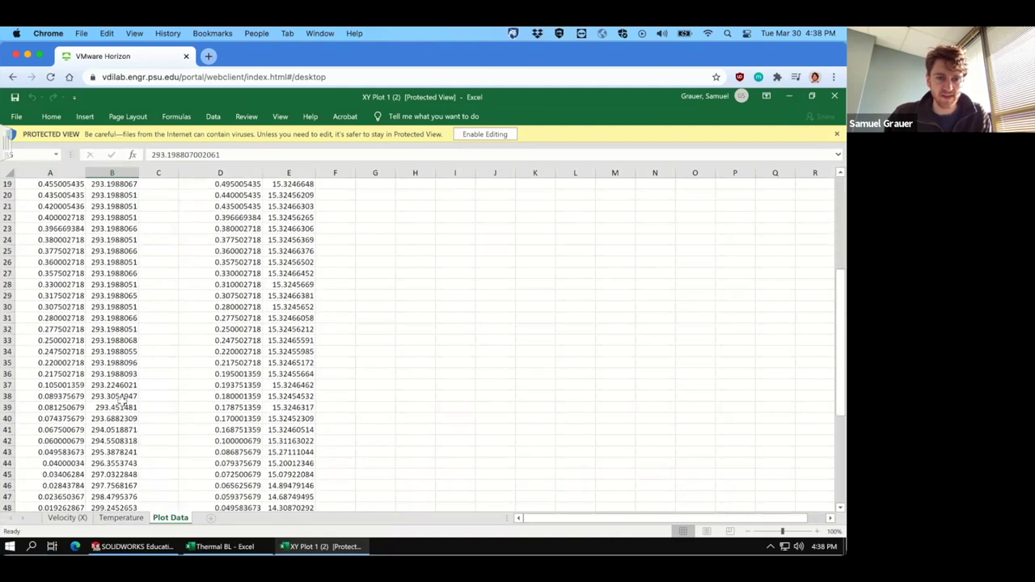
scroll(119, 399, down, 5)
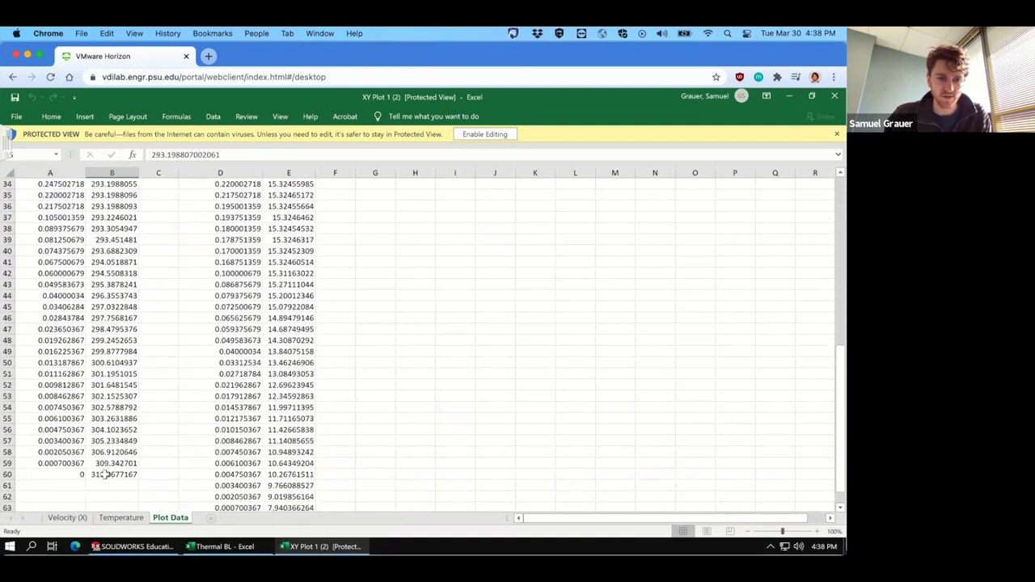
shift+click(105, 475)
right_click(115, 213)
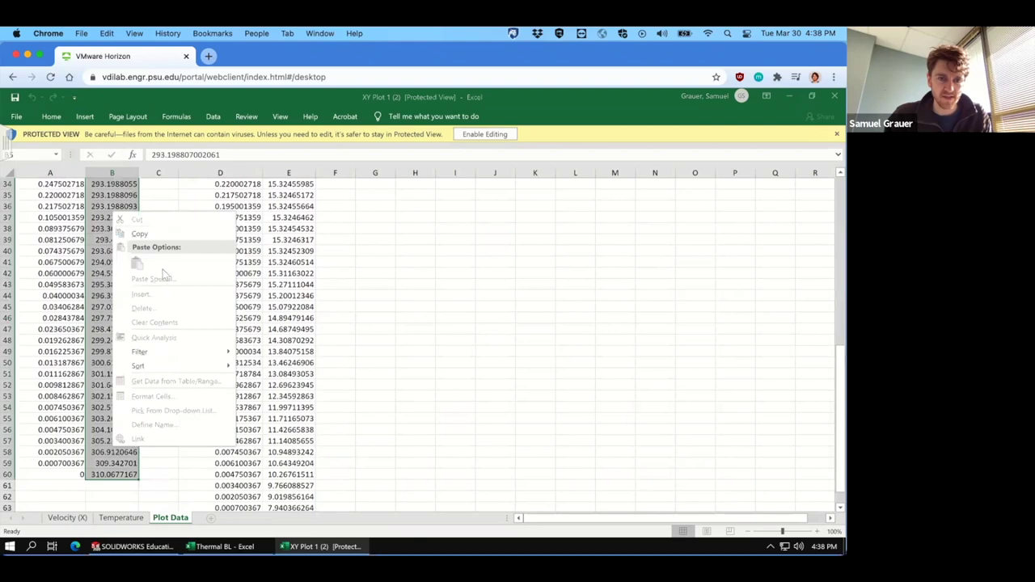
click(141, 234)
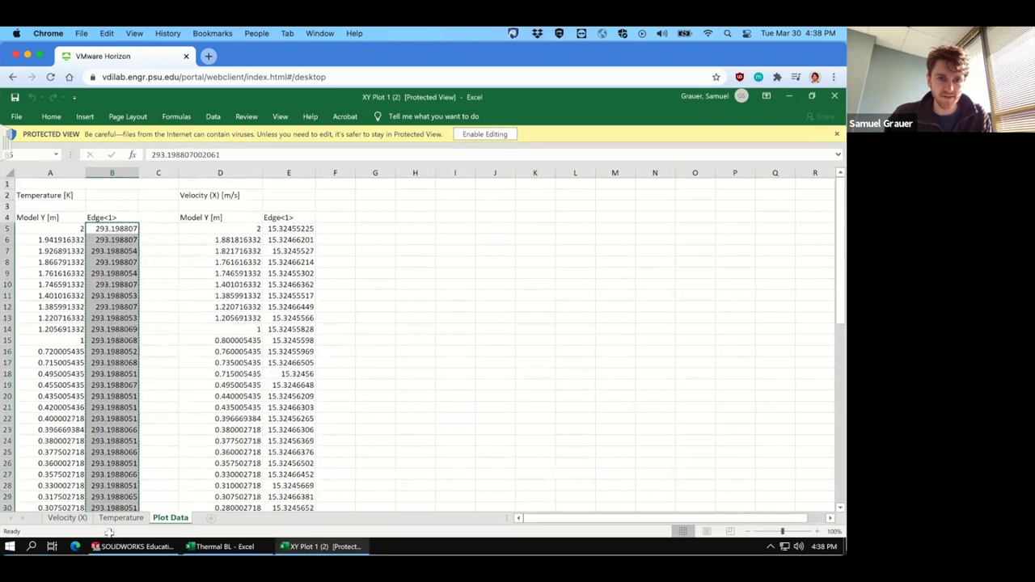
click(217, 546)
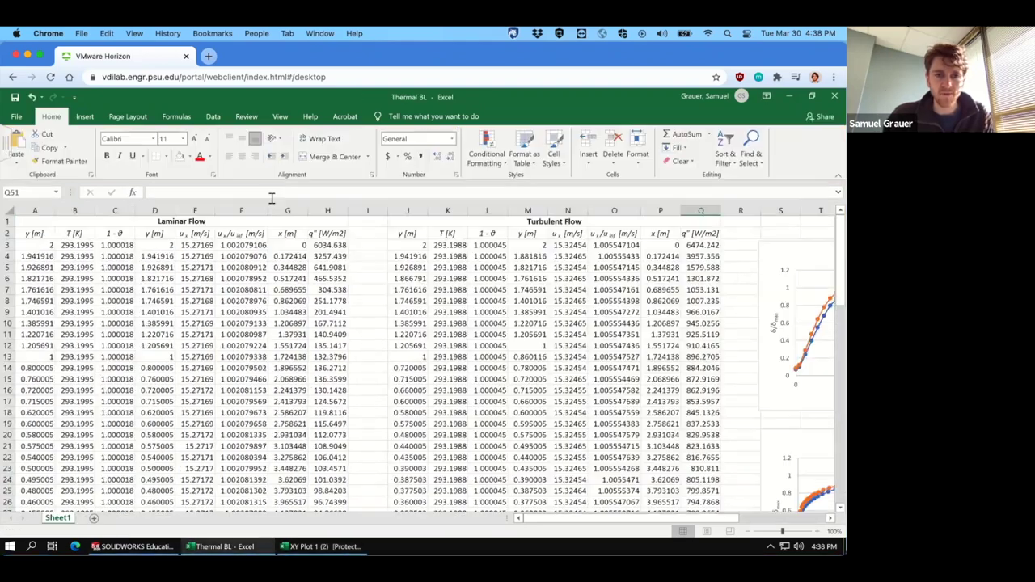
Step: Insert one empty column at L in the Turbulent Flow table, undoing an extra one at N
right_click(495, 211)
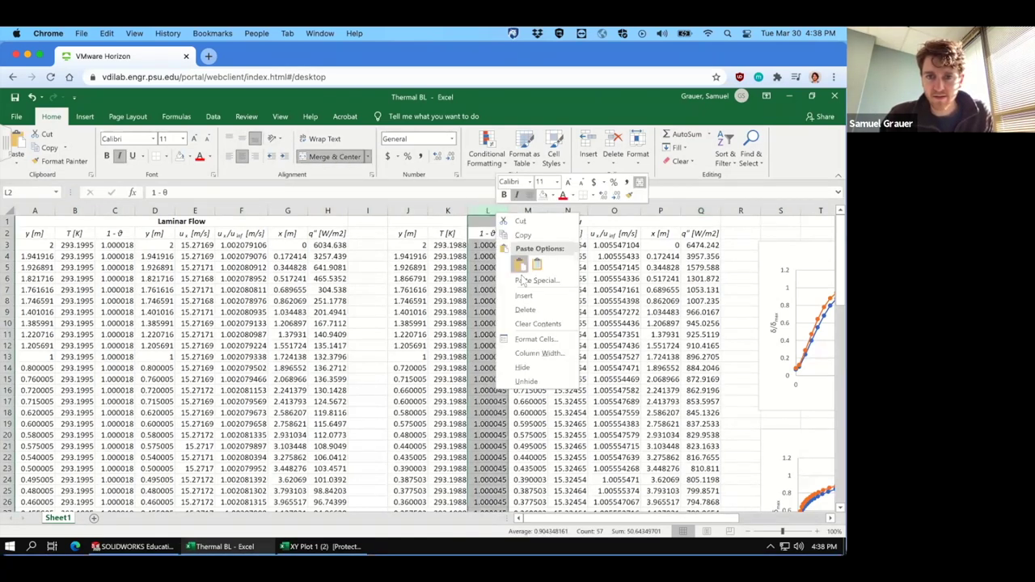
click(530, 267)
right_click(559, 213)
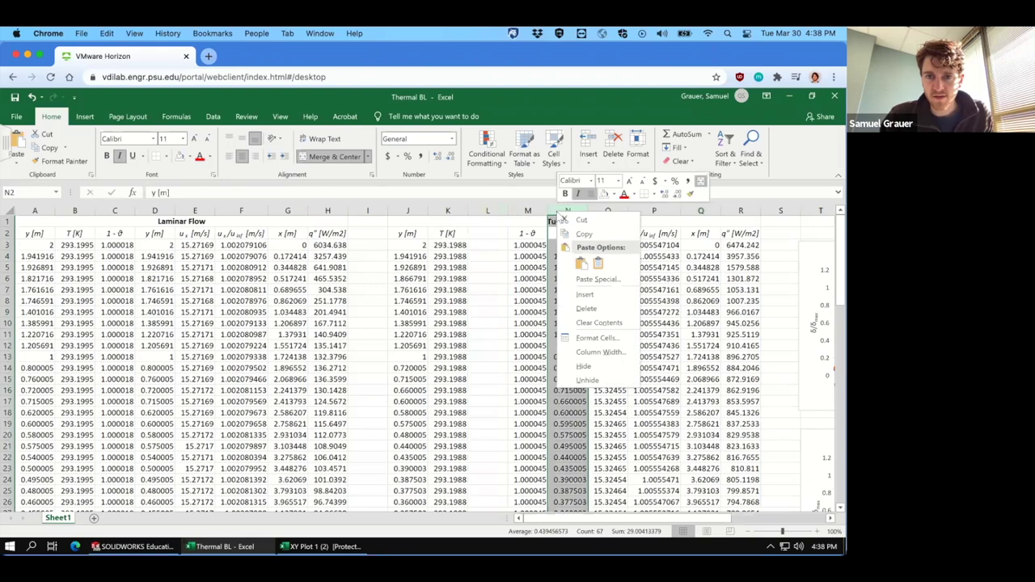
click(585, 294)
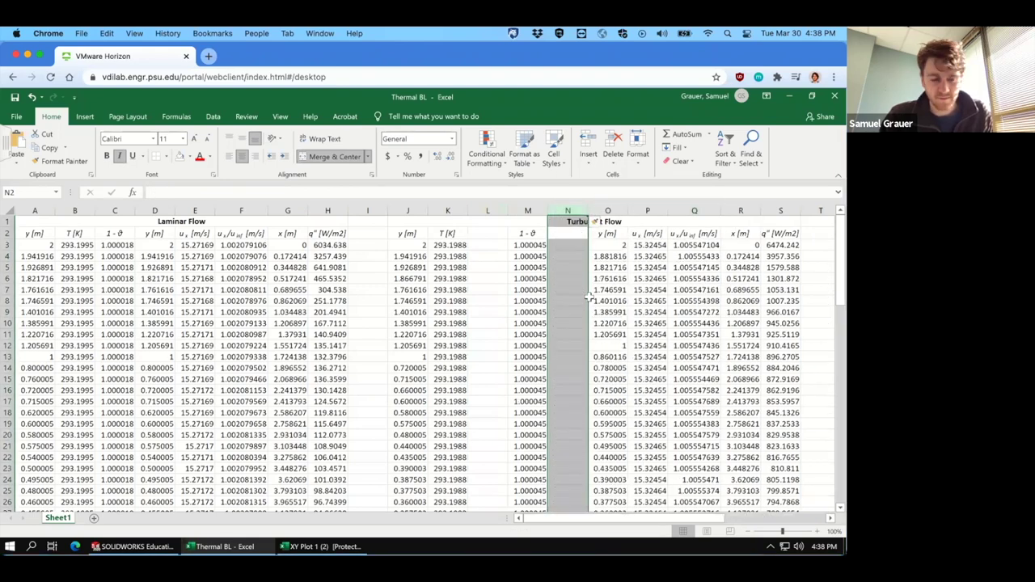
key(ctrl+z)
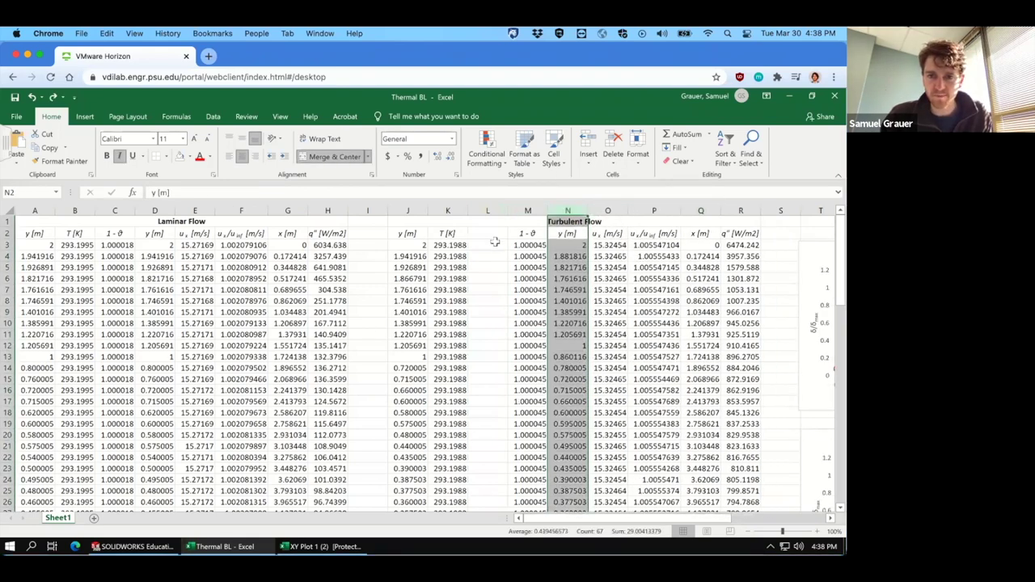
Step: Enter the header 'Talt [K]' in L2 with 'alt' formatted as subscript
click(488, 233)
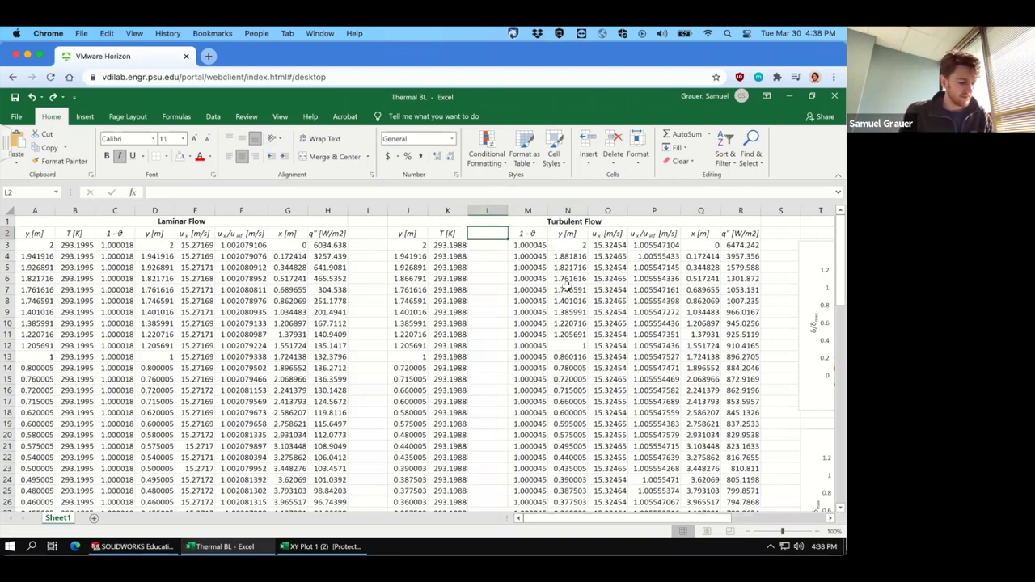
text(Talt)
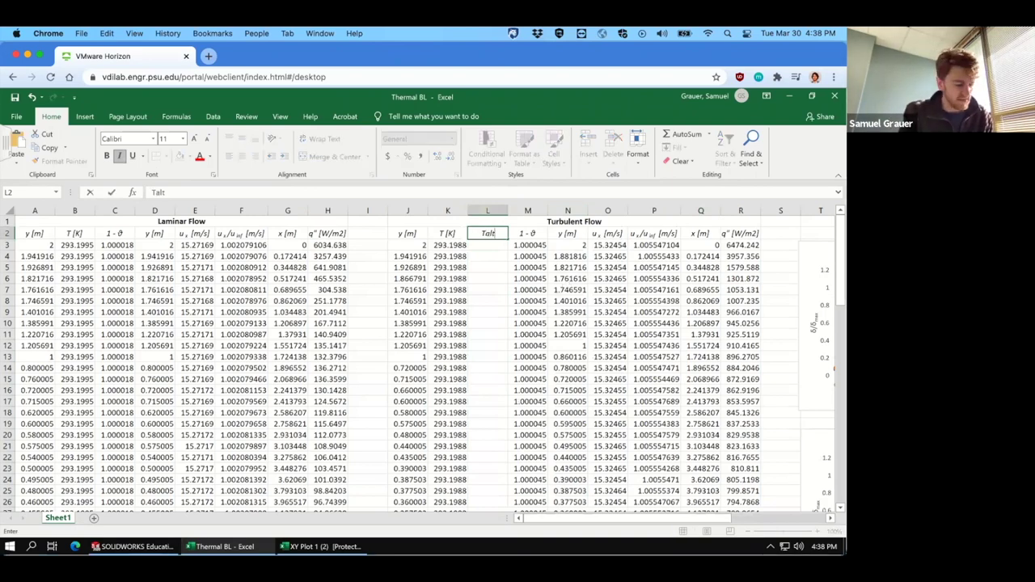
text( [K])
key(Left)
key(Left)
key(Left)
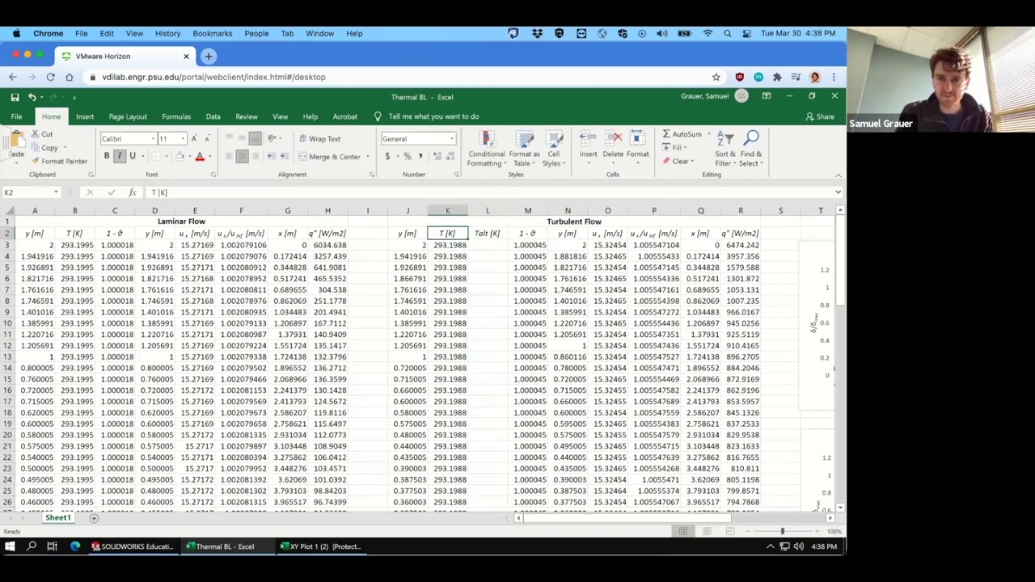
key(Right)
key(Right)
key(Right)
key(F2)
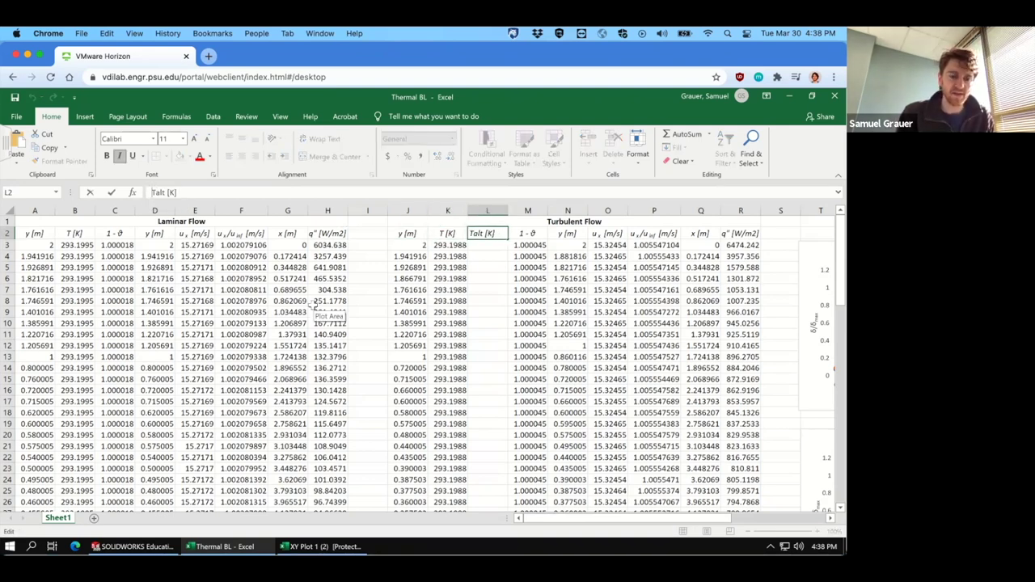
key(Left)
key(Left)
key(Left)
key(Left)
key(Left)
key(Left)
key(Left)
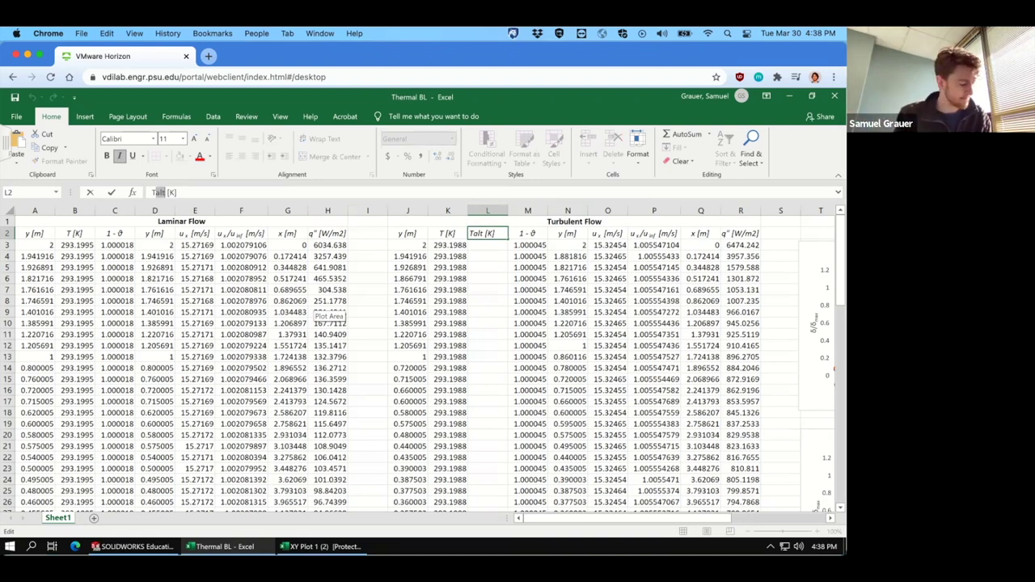
key(ctrl+1)
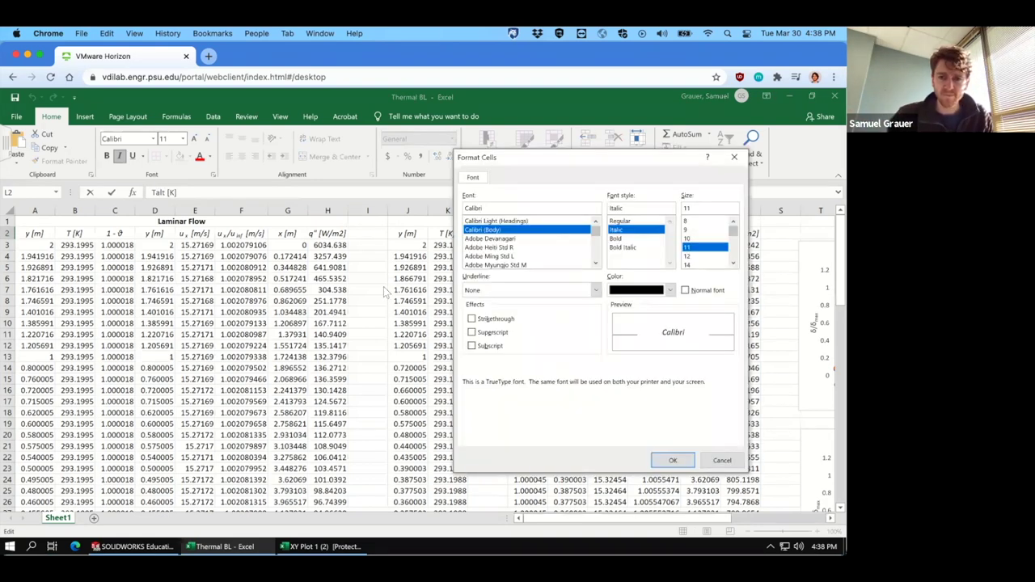
click(472, 345)
click(675, 460)
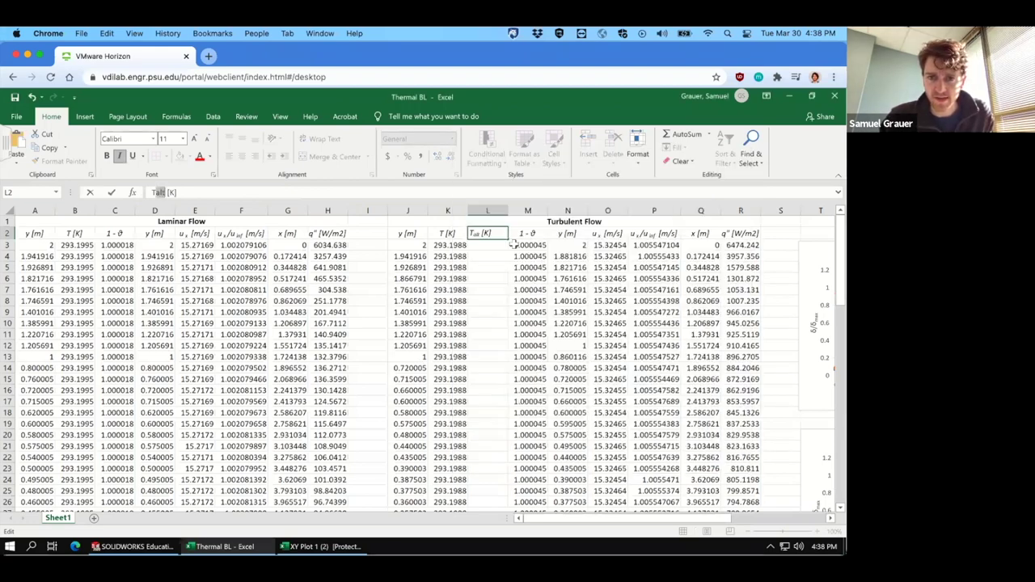
Step: Paste the exported temperatures from L3 down, then select the y, T and Talt headers in J2:L2
click(481, 247)
right_click(481, 247)
click(506, 295)
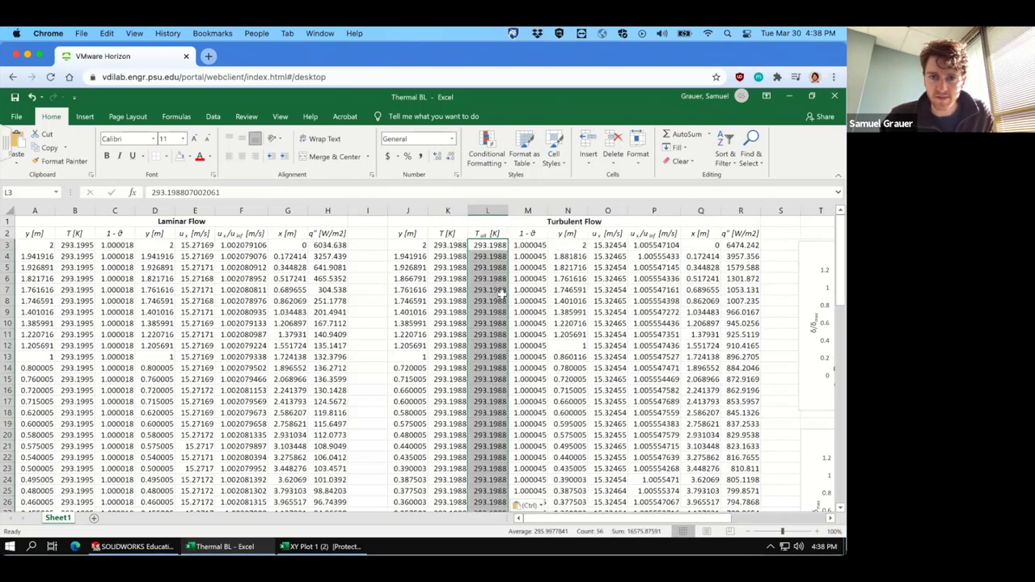
click(501, 298)
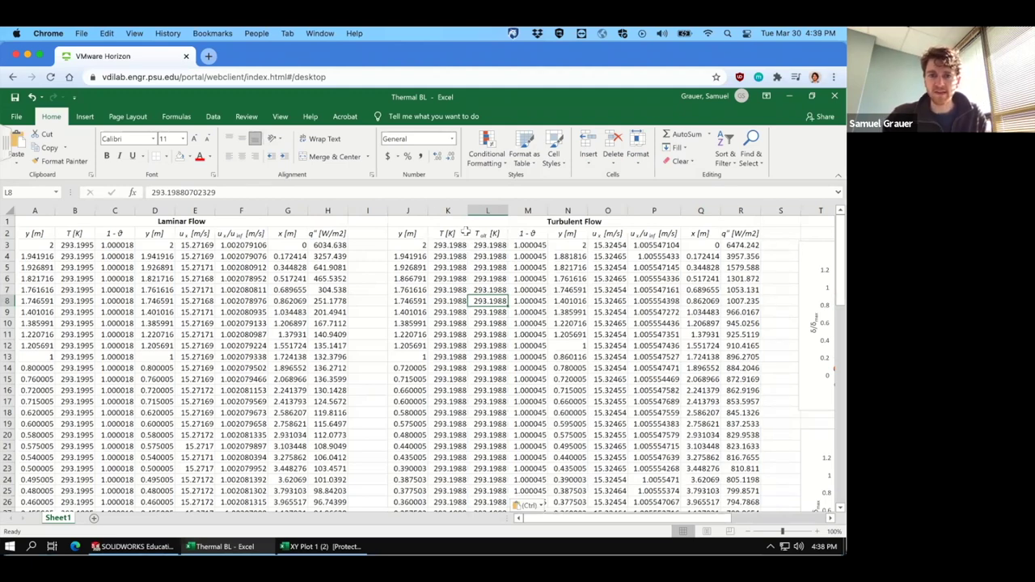
click(408, 210)
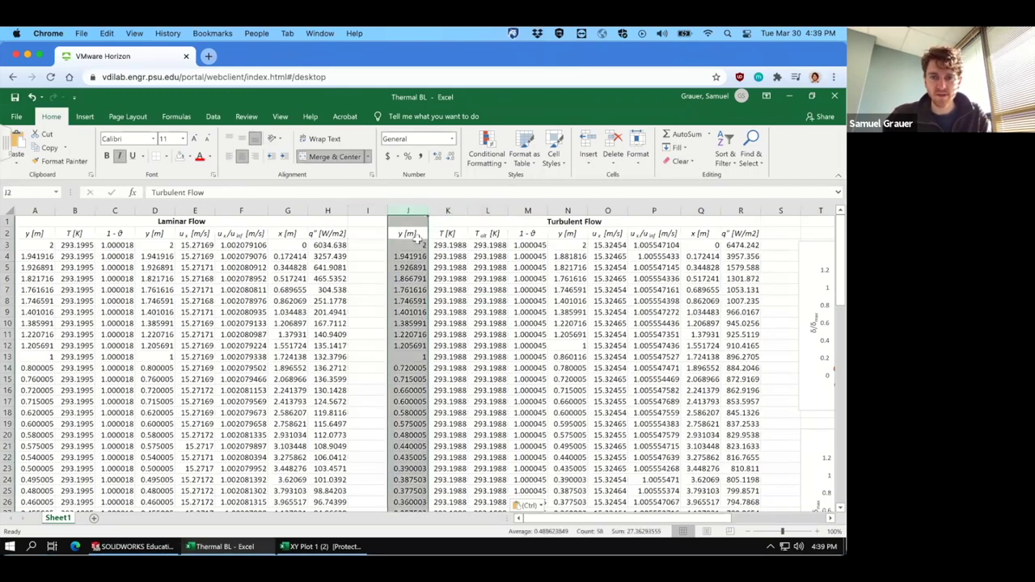
click(408, 233)
drag(495, 239, 494, 234)
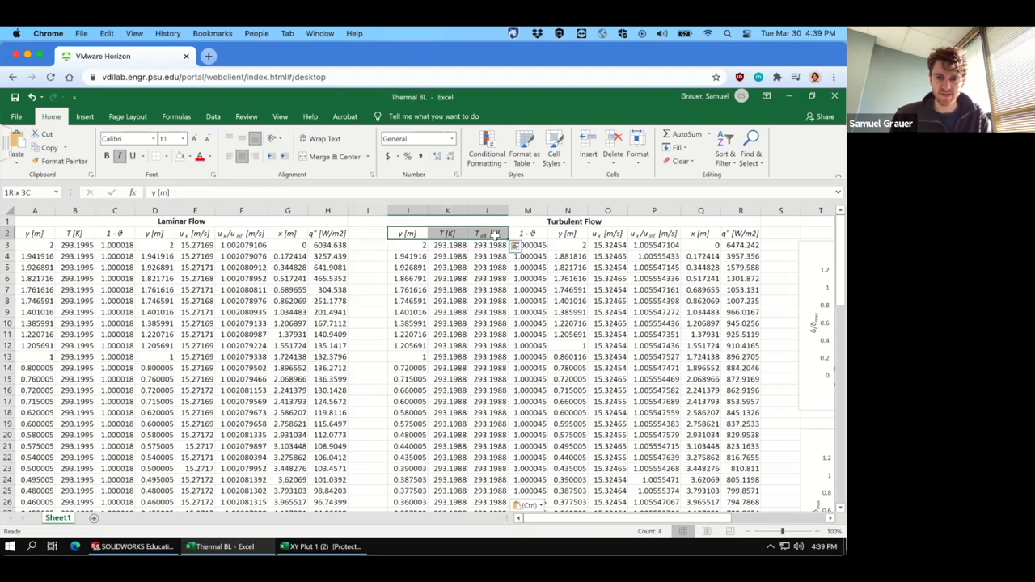
Step: Extend the selection to row 58 and insert a scatter chart of T and Talt versus y
key(ctrl+shift+Down)
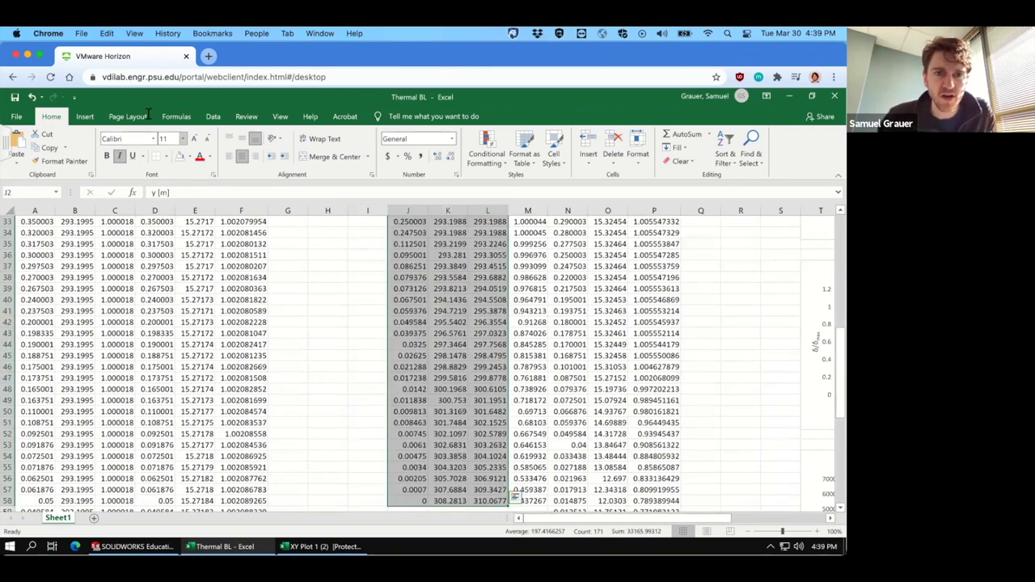
click(85, 117)
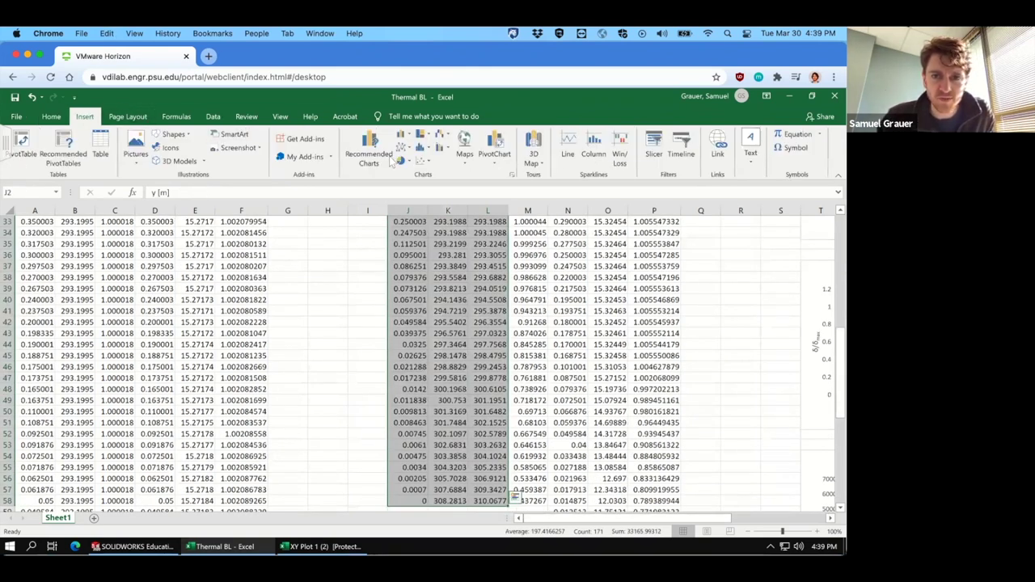
click(424, 161)
click(438, 237)
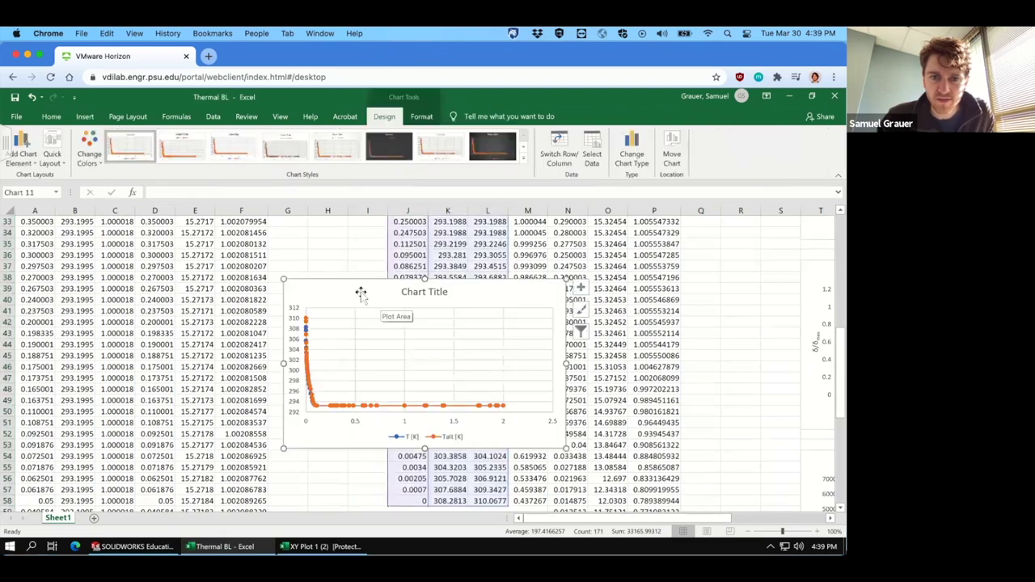
Step: Replace the chart title with 'Outlet Temperature Profiles'
click(412, 289)
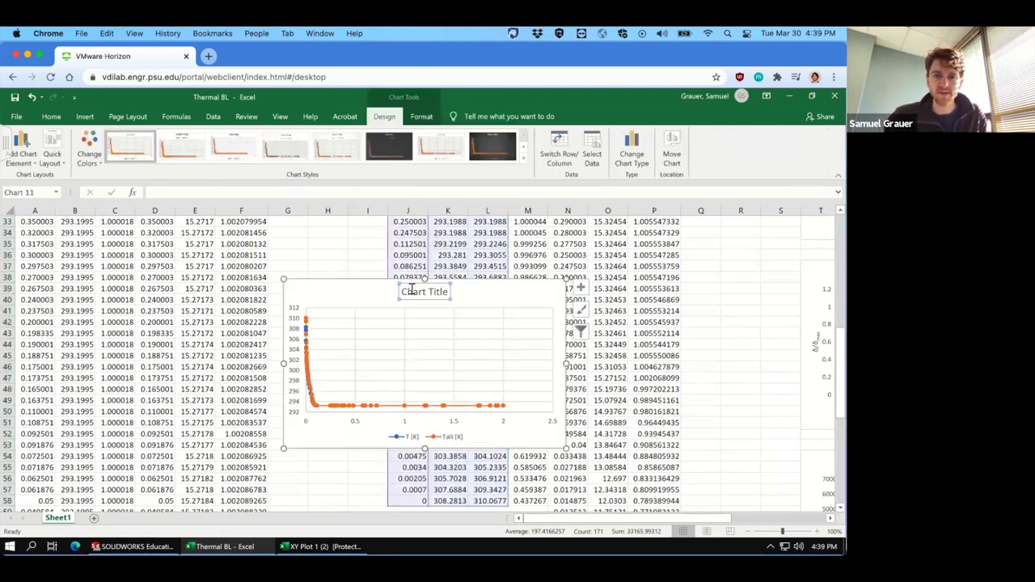
triple_click(411, 291)
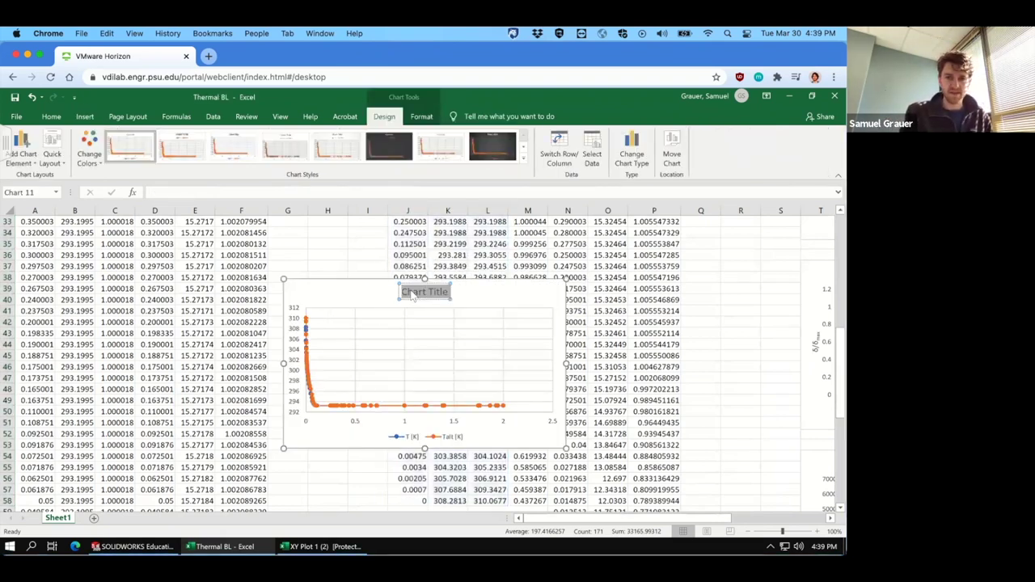
text(P)
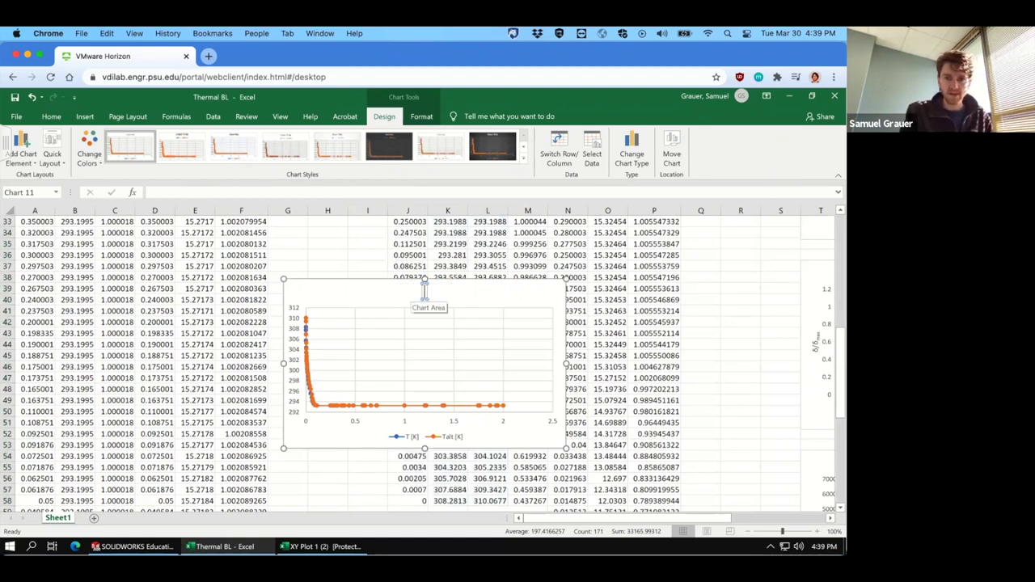
key(BackSpace)
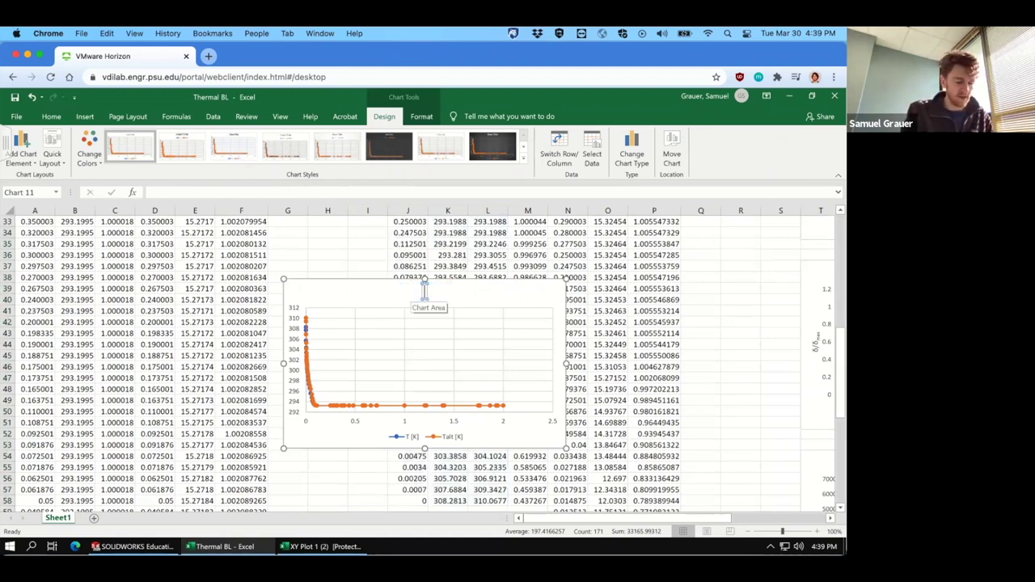
text(Outlet Temperature)
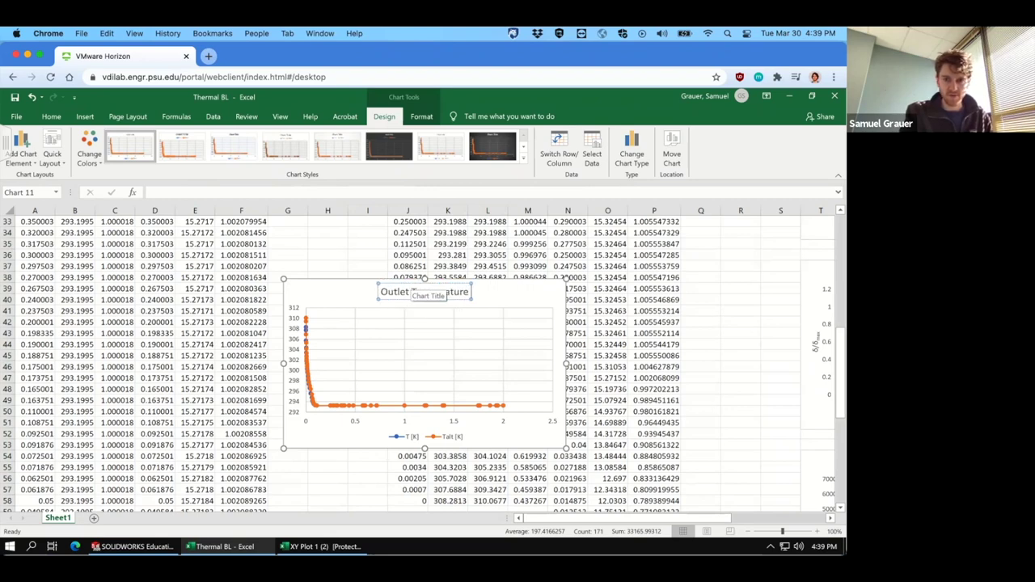
text(Profiles)
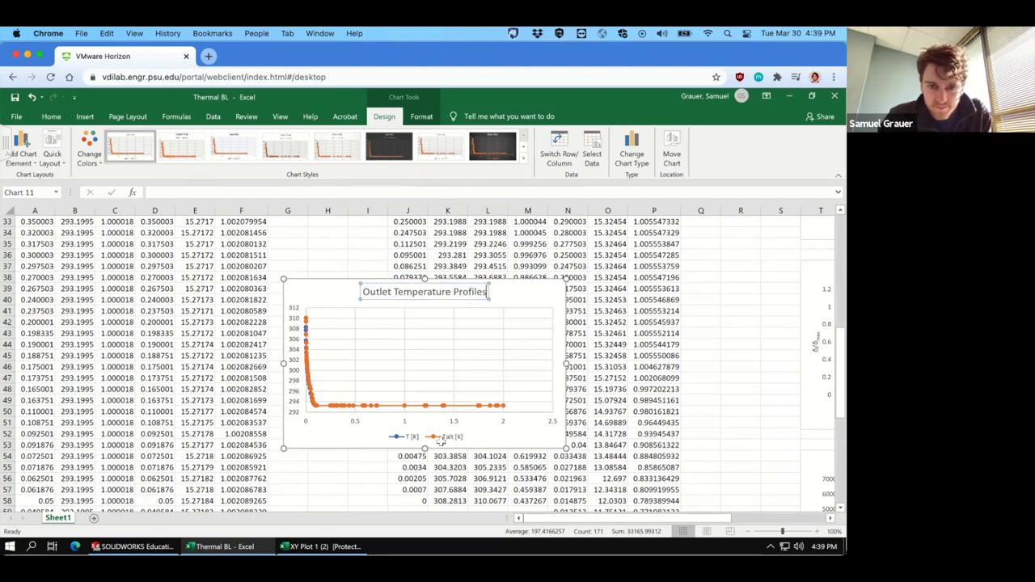
click(400, 437)
right_click(402, 443)
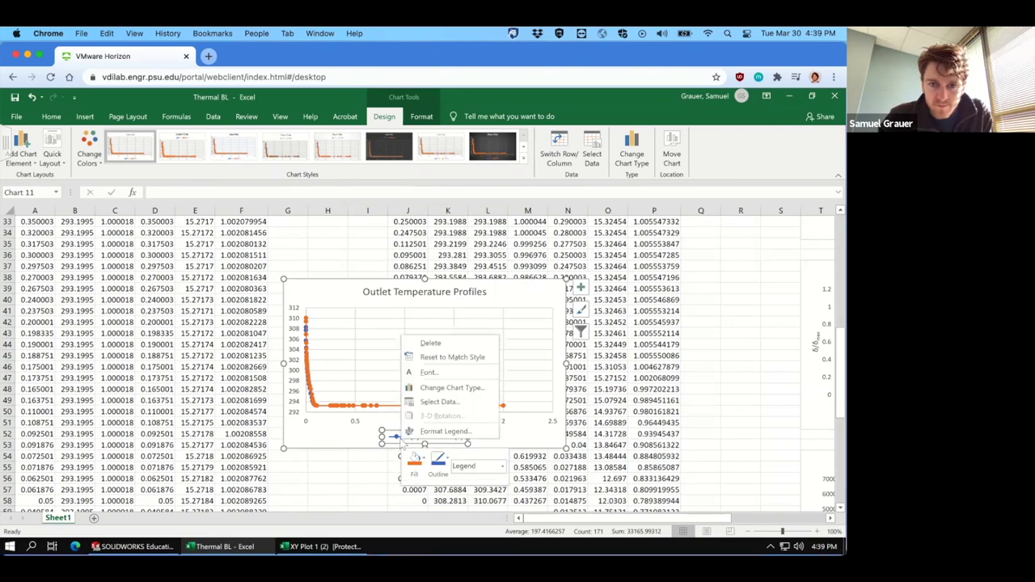
Step: Let the legend overlap the chart and move it to the plot's upper right
click(445, 431)
click(712, 384)
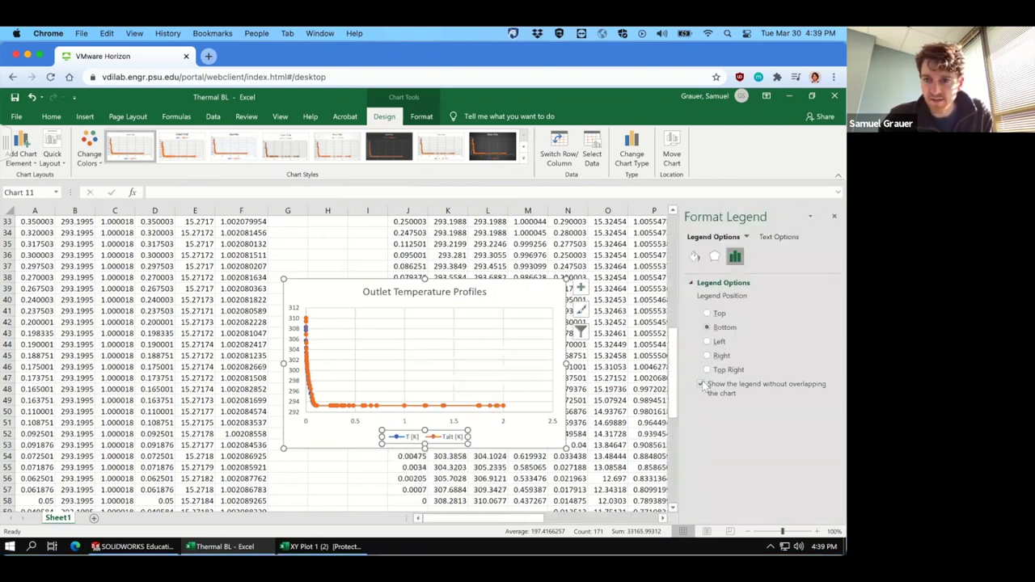
click(693, 256)
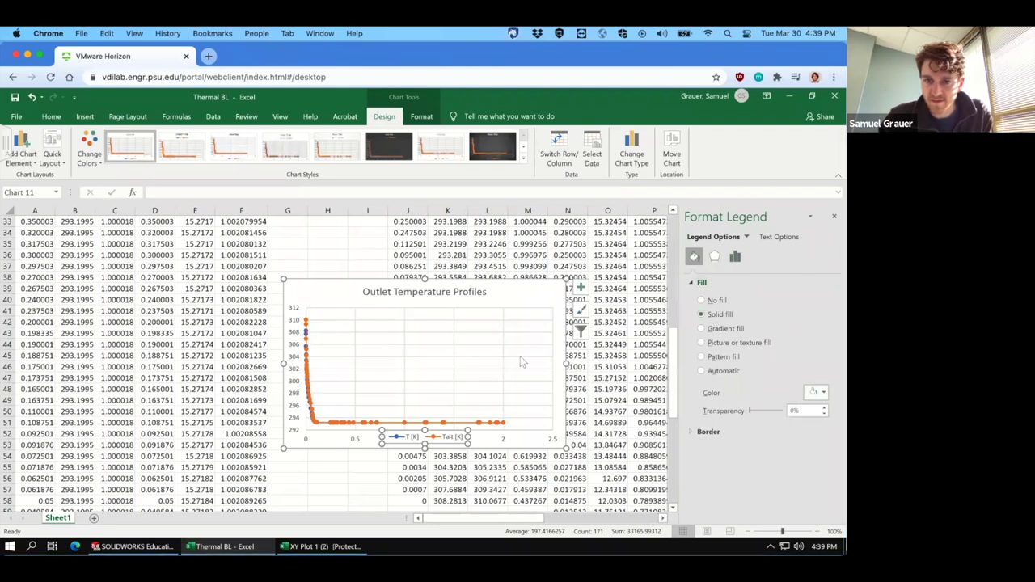
drag(437, 437, 489, 333)
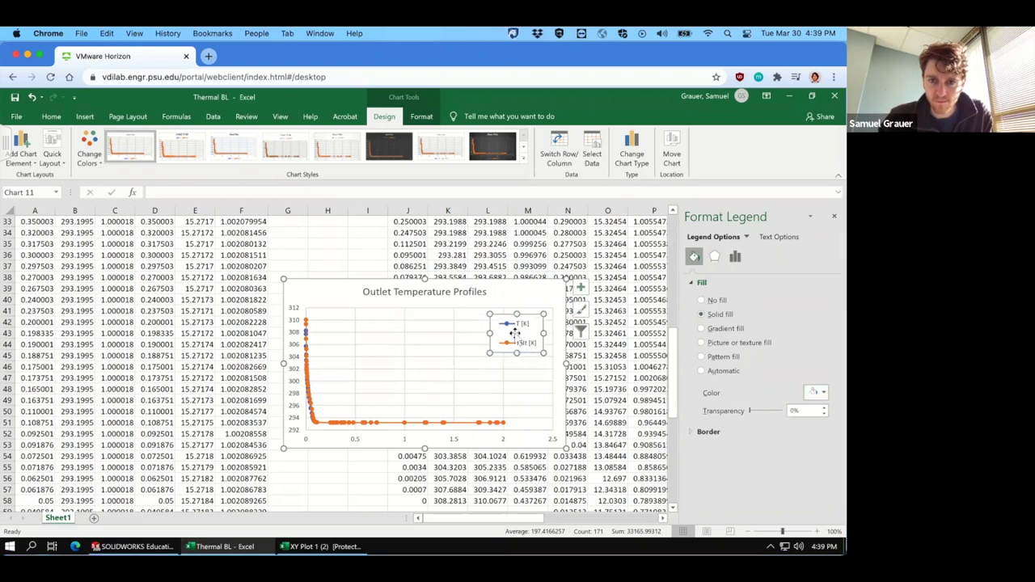
Step: Add horizontal and vertical axis titles to the chart
click(32, 158)
mouse_move(45, 192)
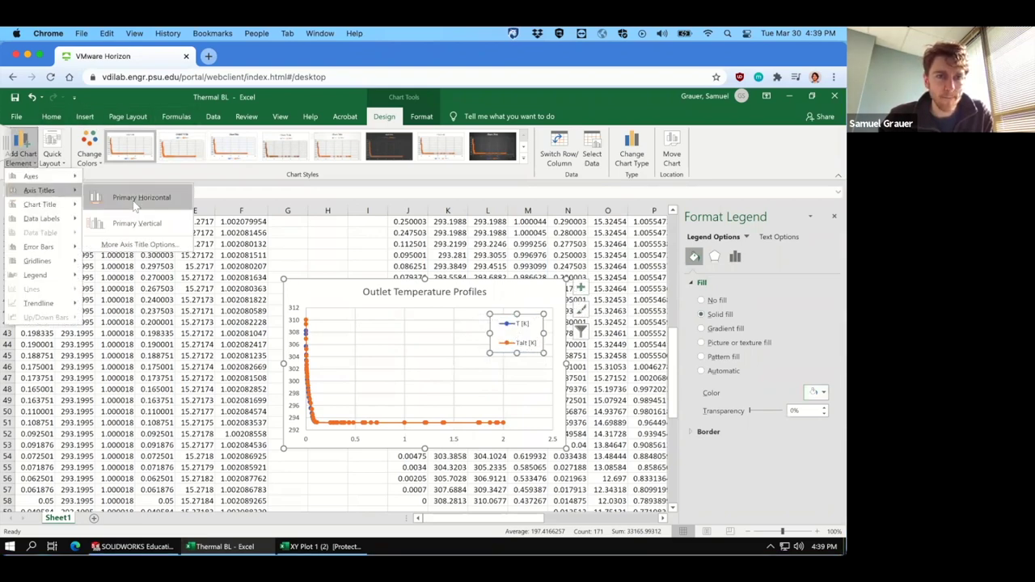
click(135, 202)
click(24, 149)
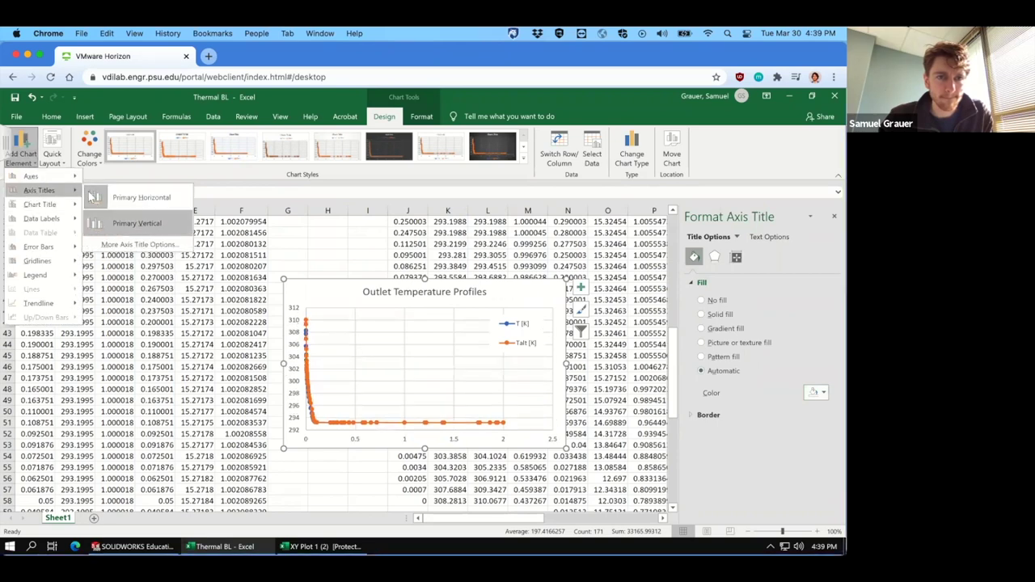
click(137, 223)
click(24, 150)
click(25, 150)
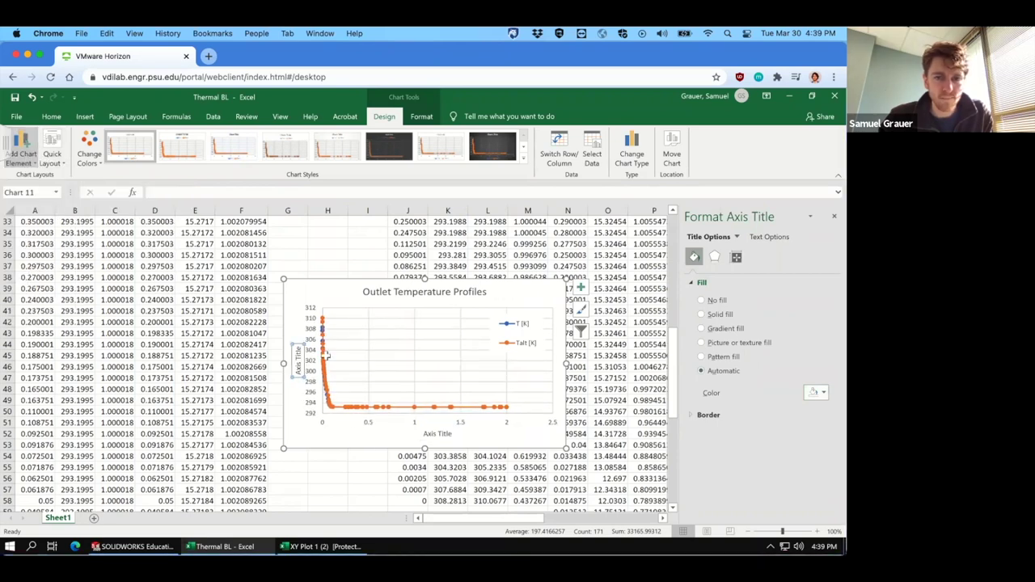
Step: Label the vertical axis 'T [K]' and the horizontal axis 'y [m]'
triple_click(297, 360)
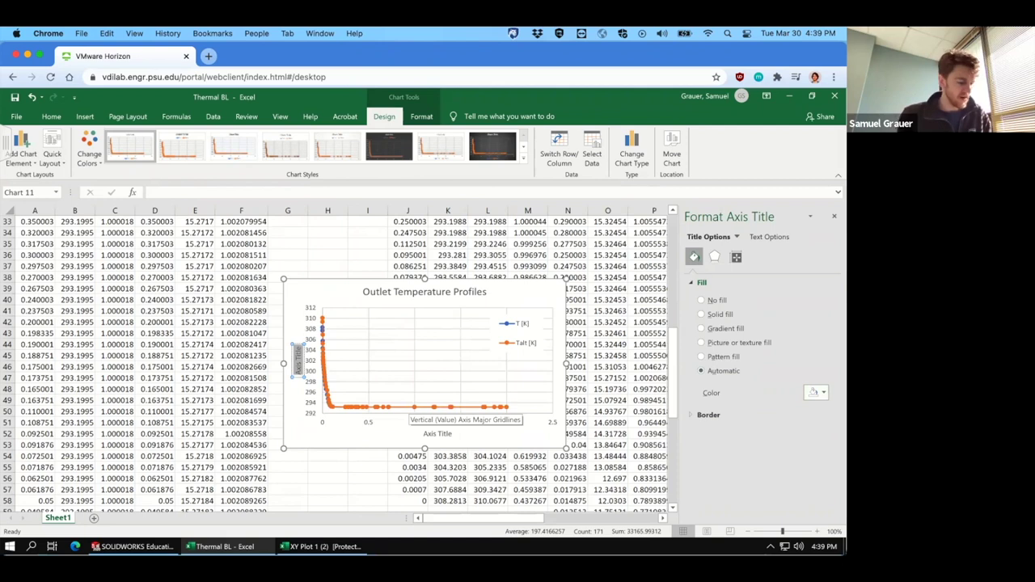
text(Temperature)
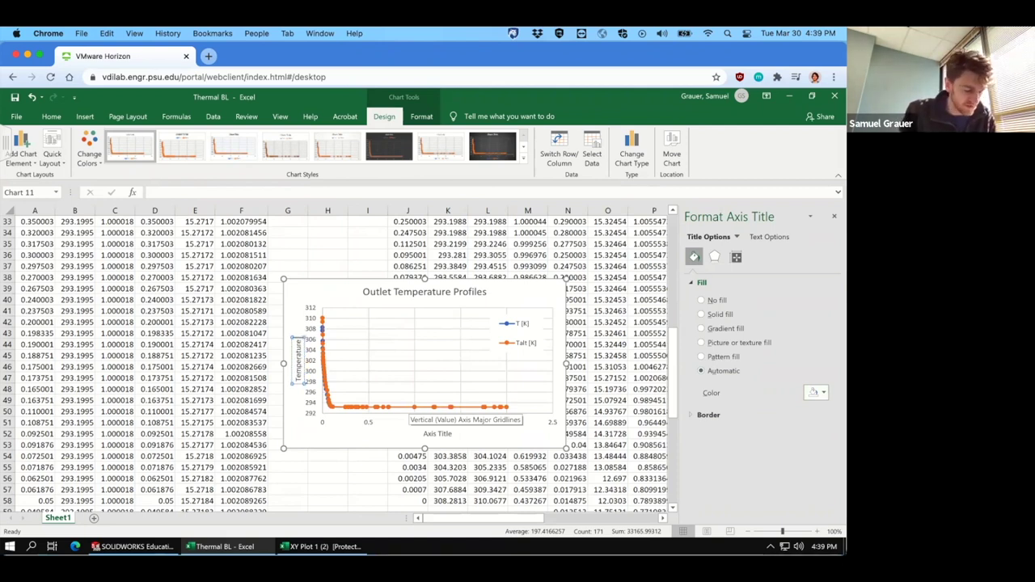
key(shift+Home)
key(BackSpace)
text(T [K])
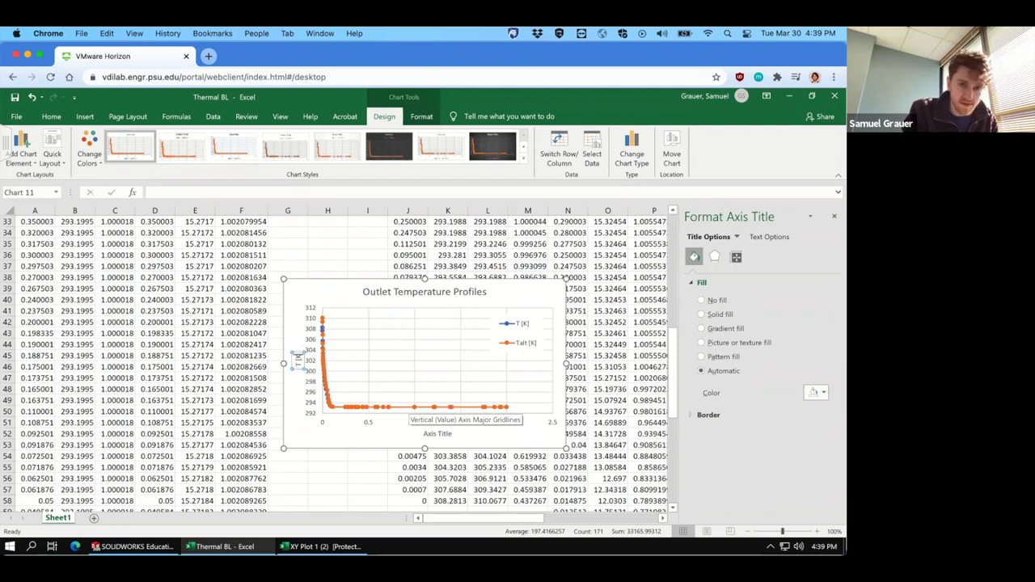
triple_click(433, 435)
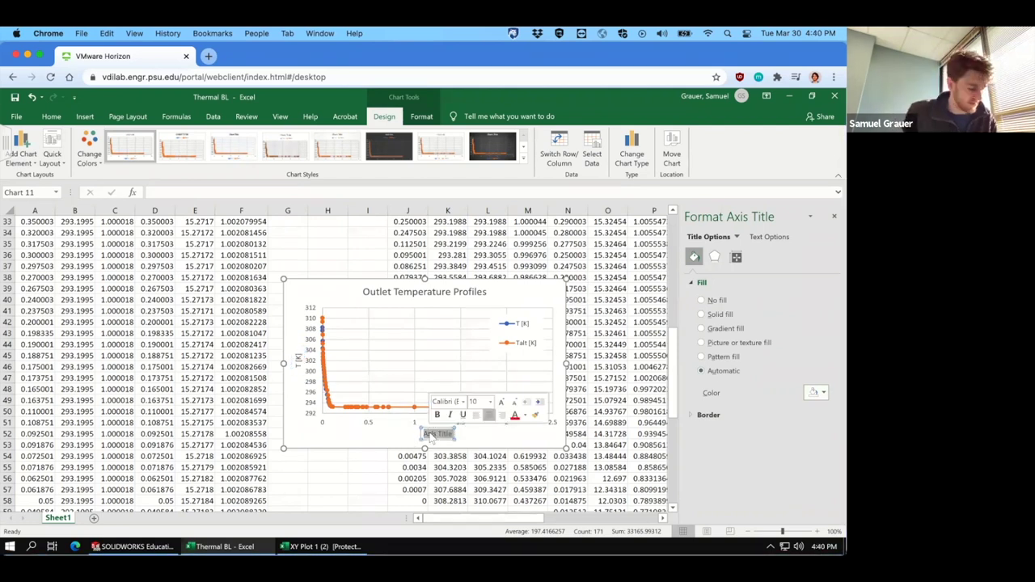
text(y)
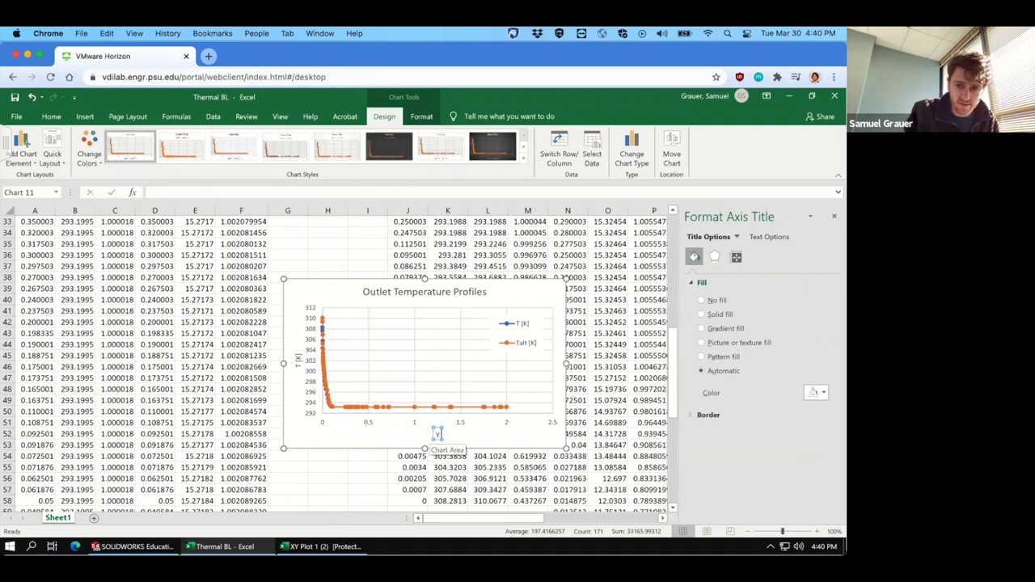
text( [)
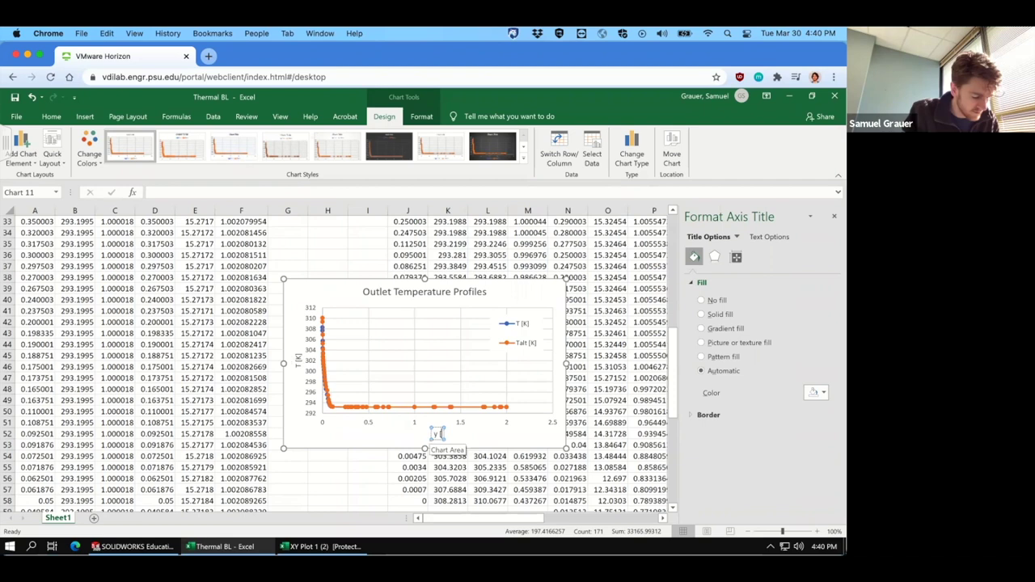
text(m])
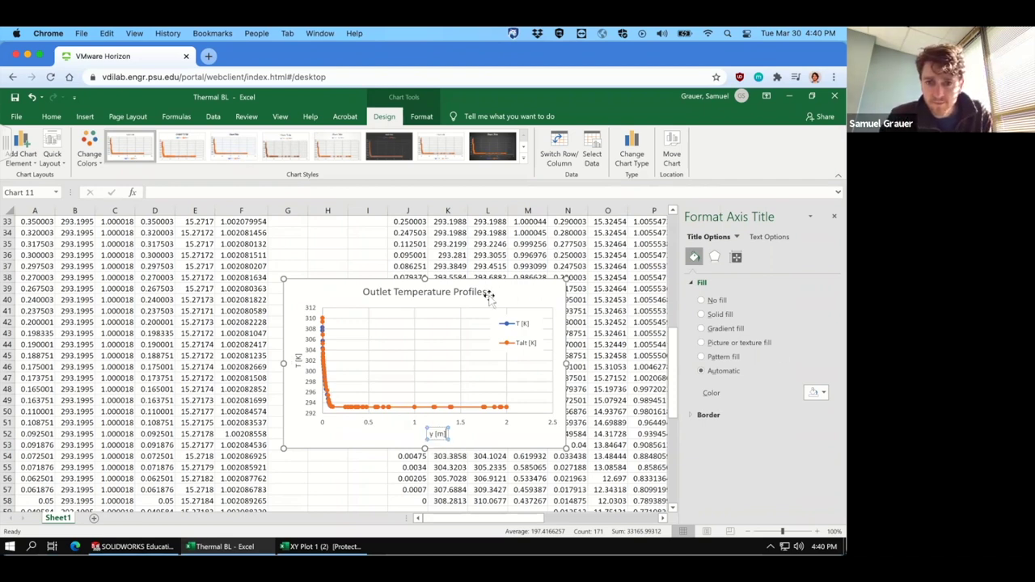
click(521, 324)
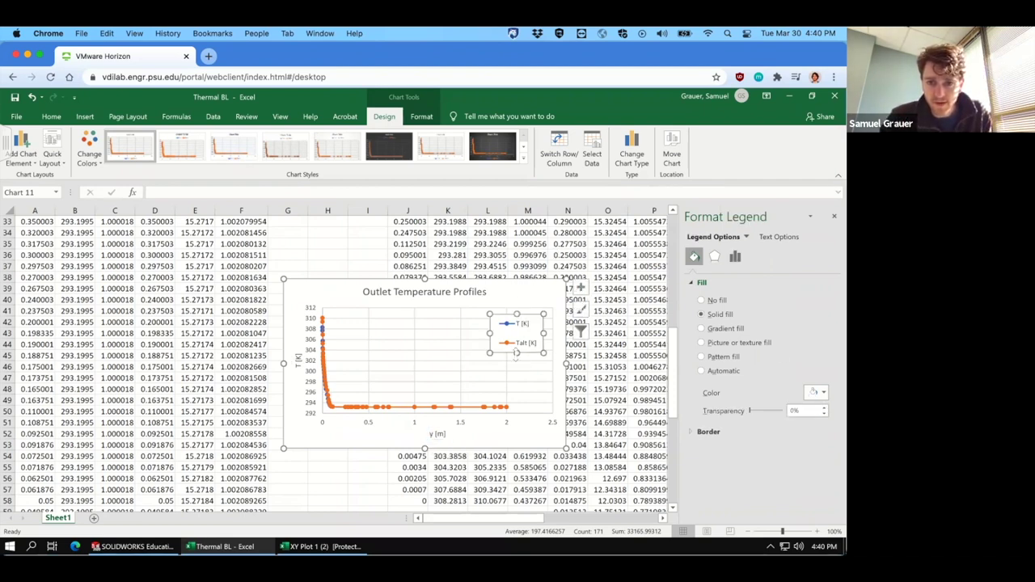
Step: Set the horizontal y [m] axis maximum bound to 0.15
click(450, 409)
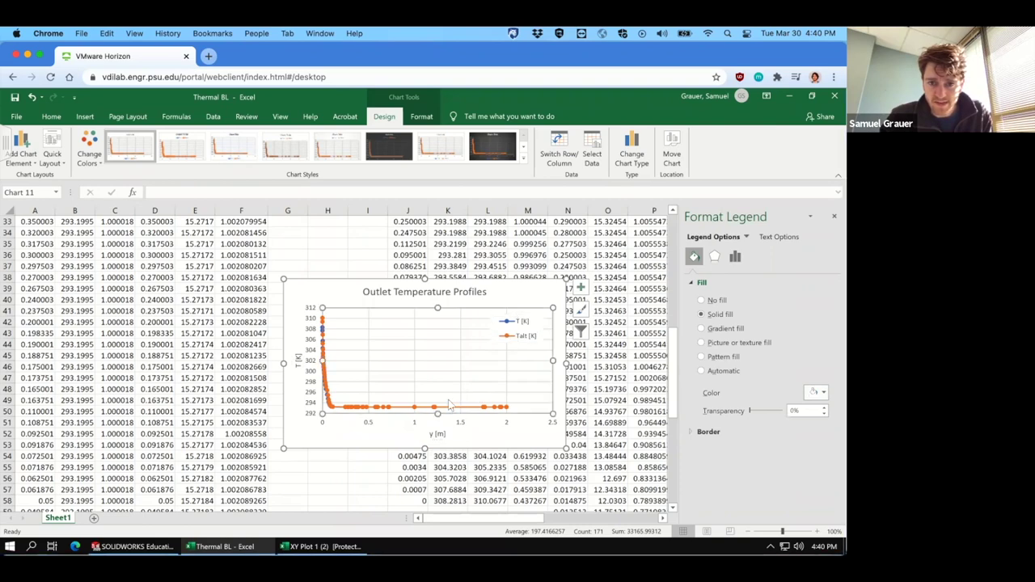
click(412, 423)
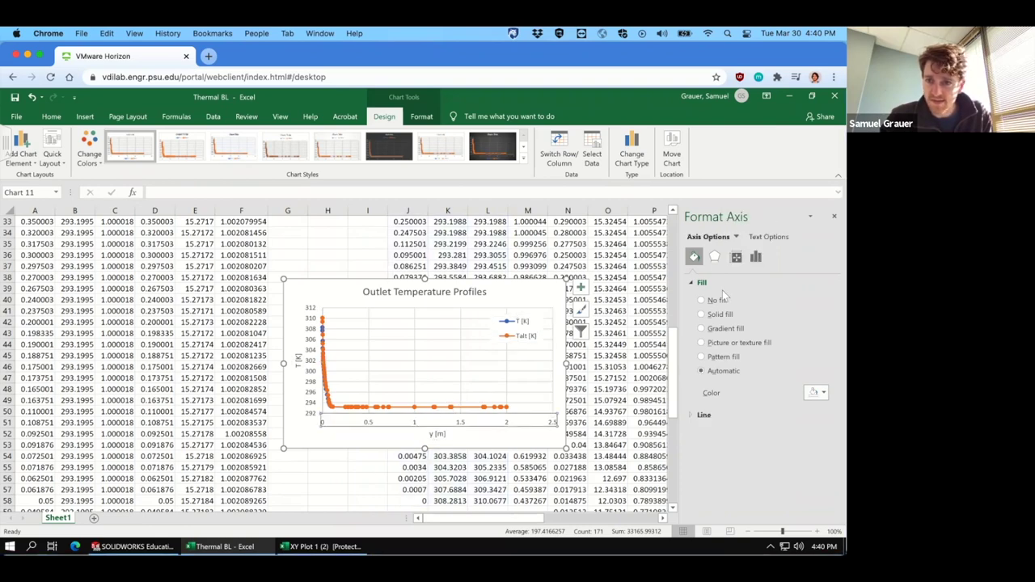
click(736, 257)
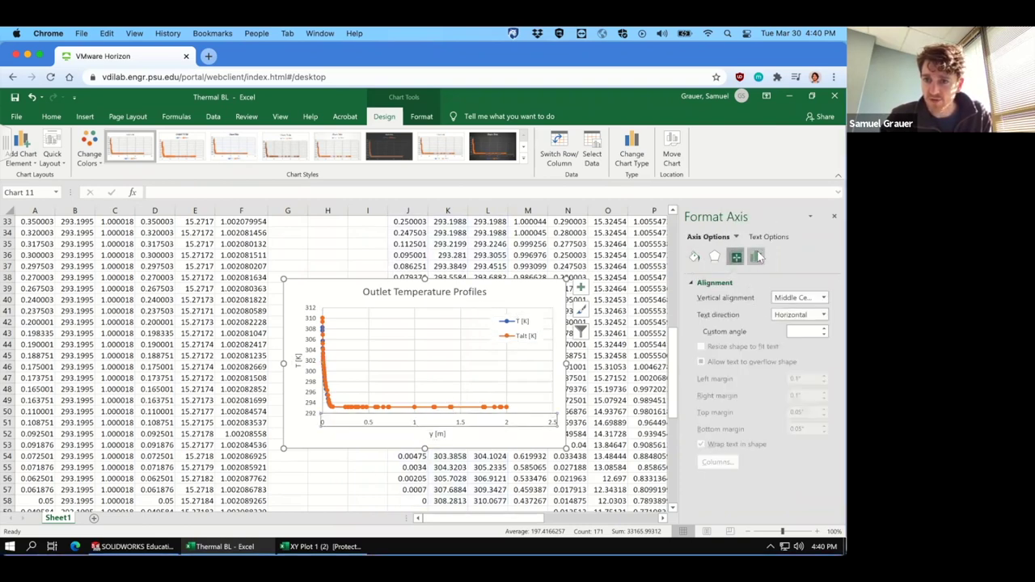
click(755, 256)
click(754, 283)
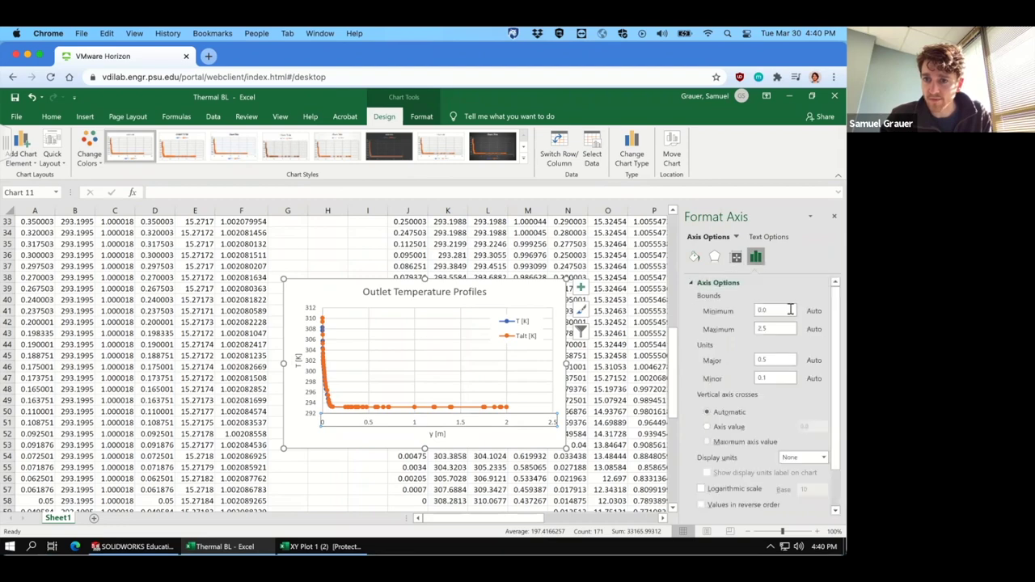
click(776, 328)
text(.15)
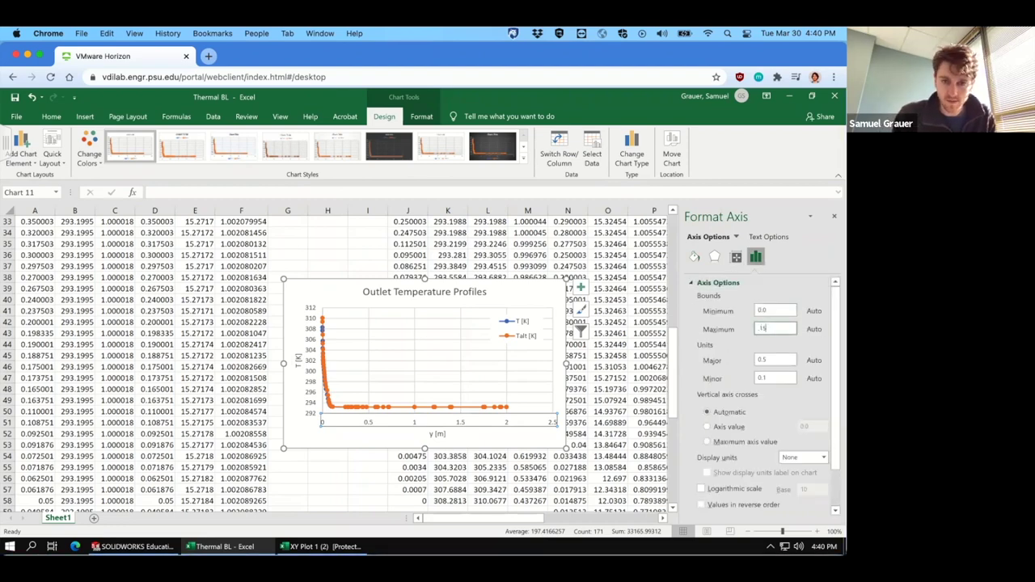
key(Return)
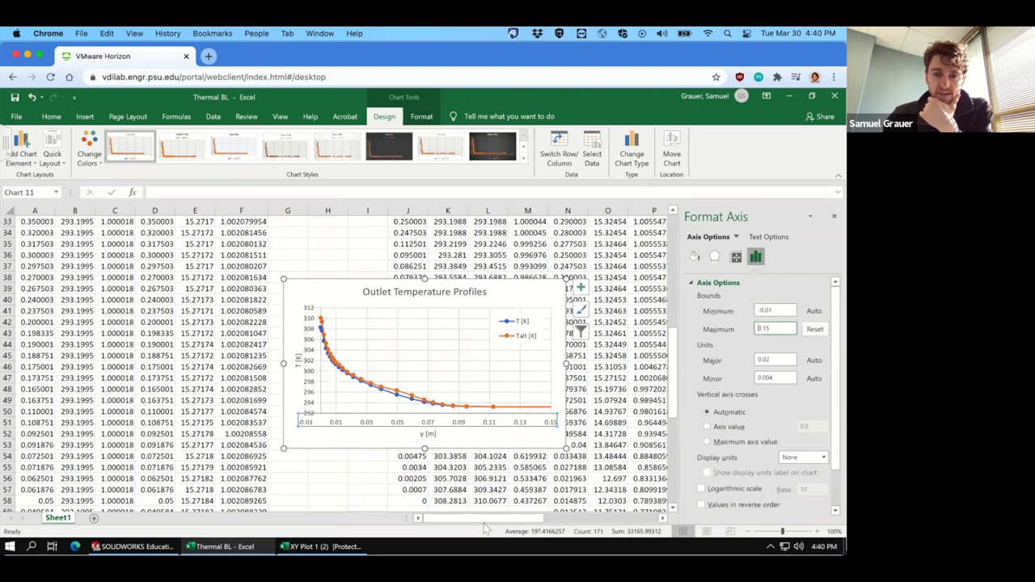
Step: Move the temperature chart to sit below the heat-flux chart
scroll(323, 404, right, 10)
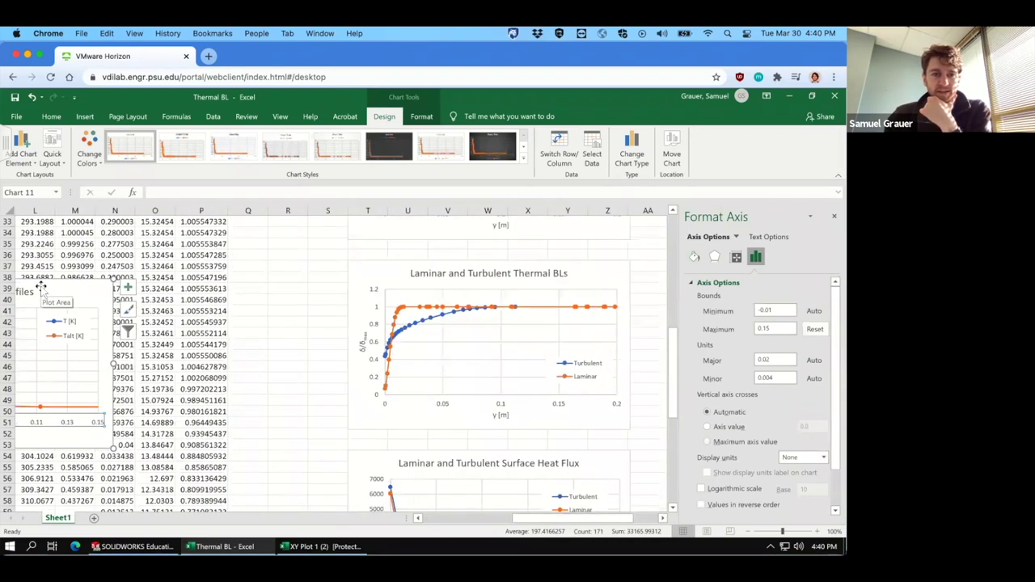
drag(41, 286, 511, 395)
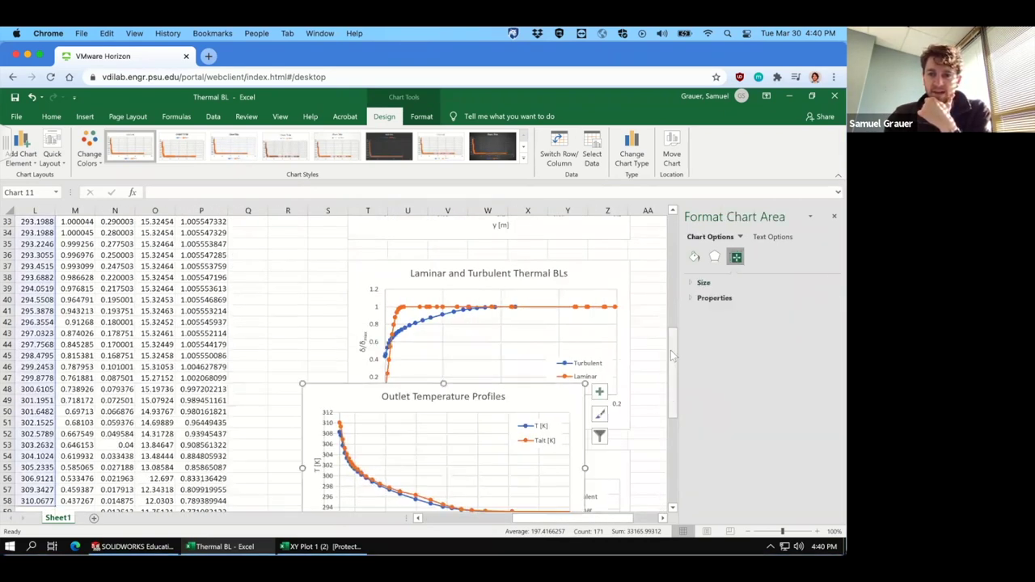
drag(671, 356, 663, 439)
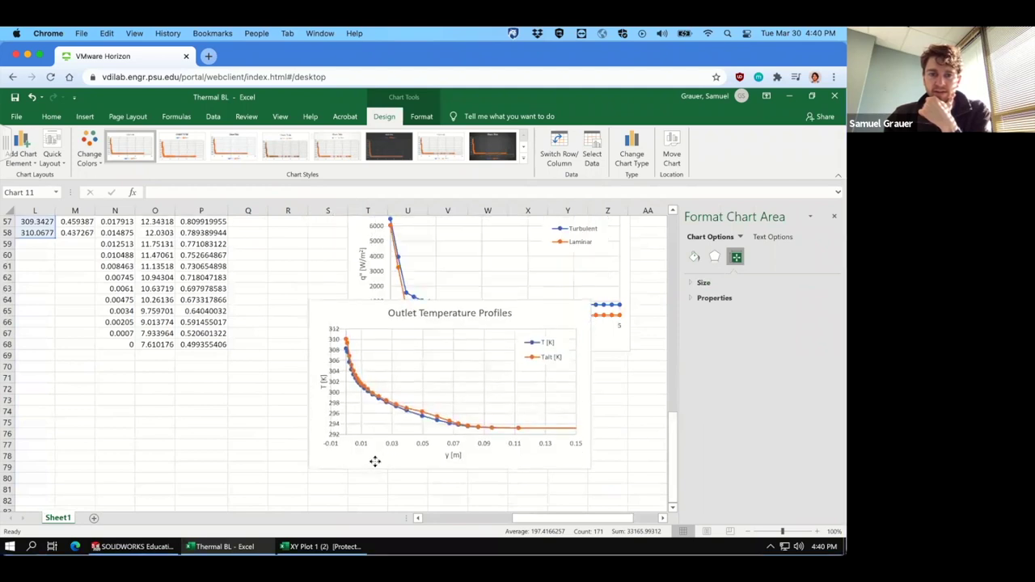
drag(342, 310, 383, 376)
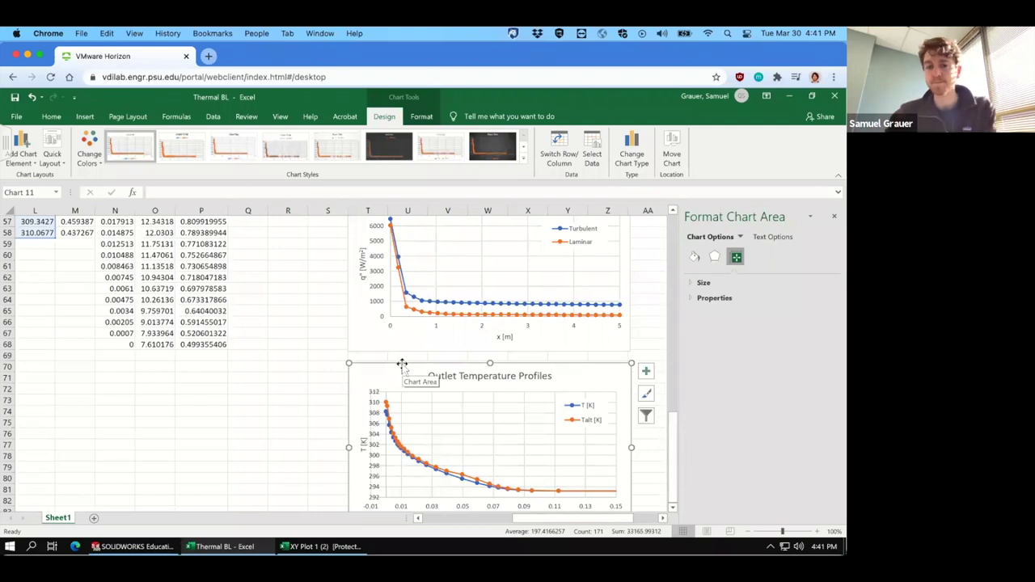
click(300, 302)
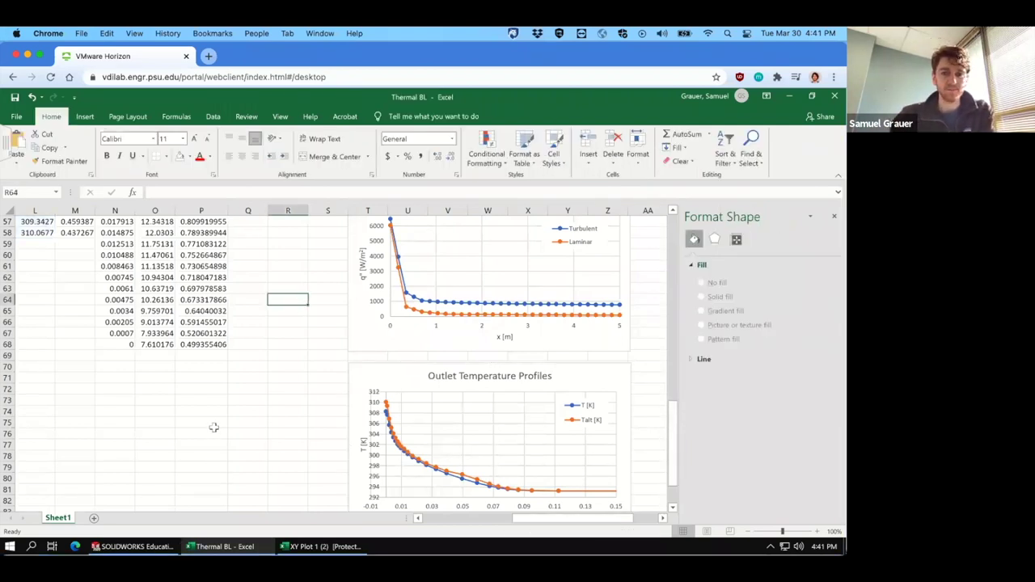
scroll(213, 427, up, 1)
scroll(213, 427, up, 4)
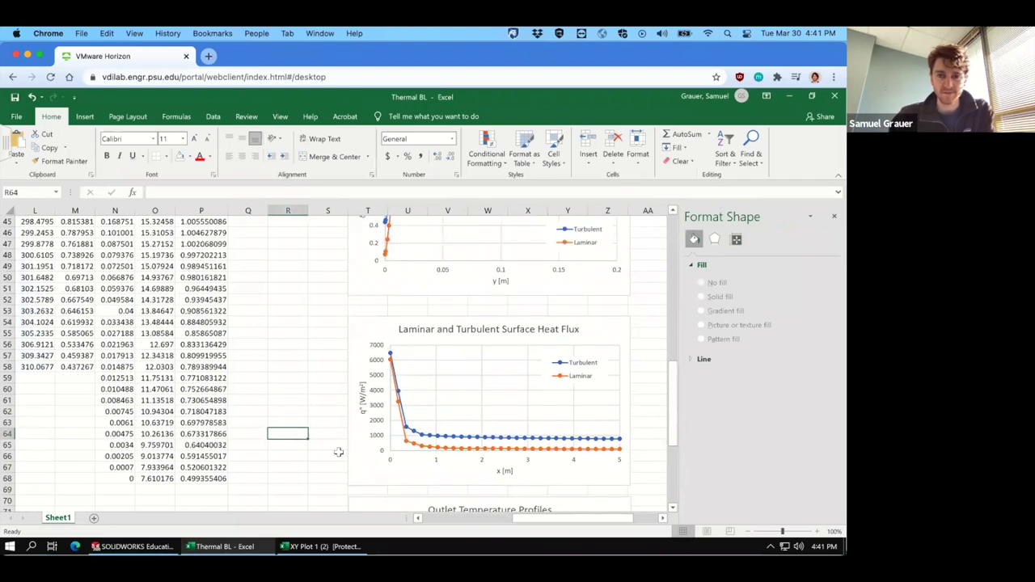
scroll(338, 452, up, 1)
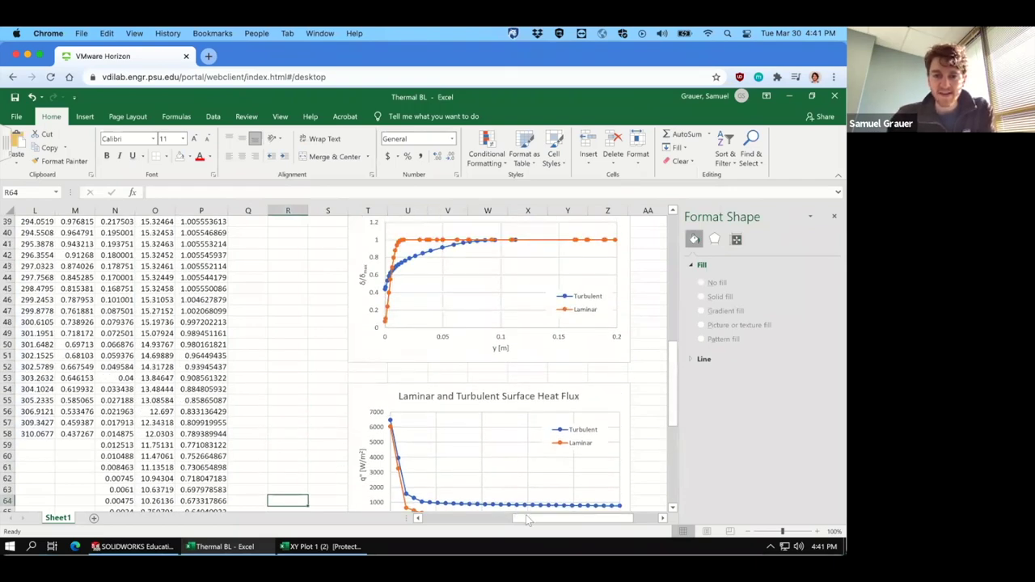
drag(523, 521, 422, 520)
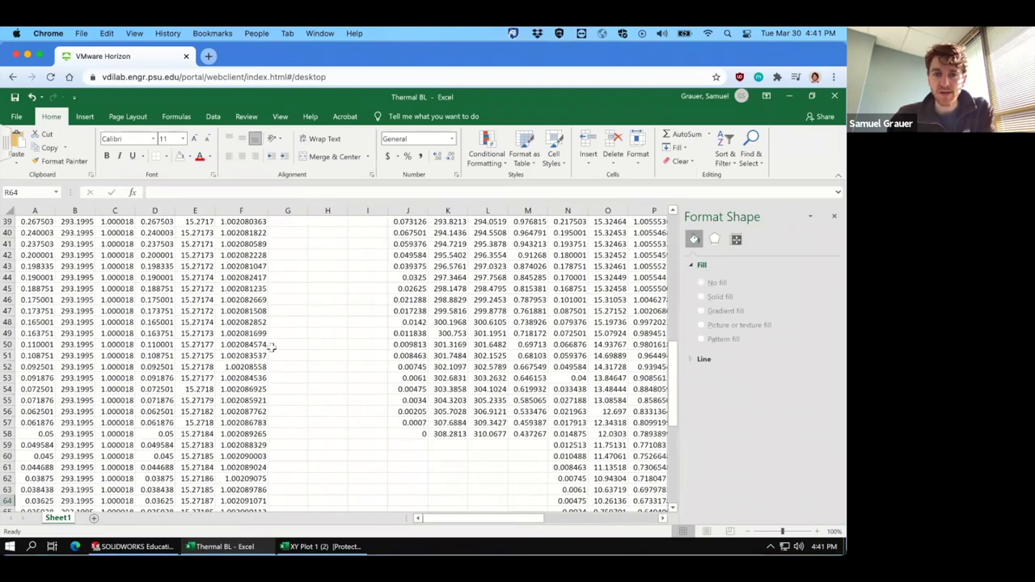
scroll(251, 346, up, 6)
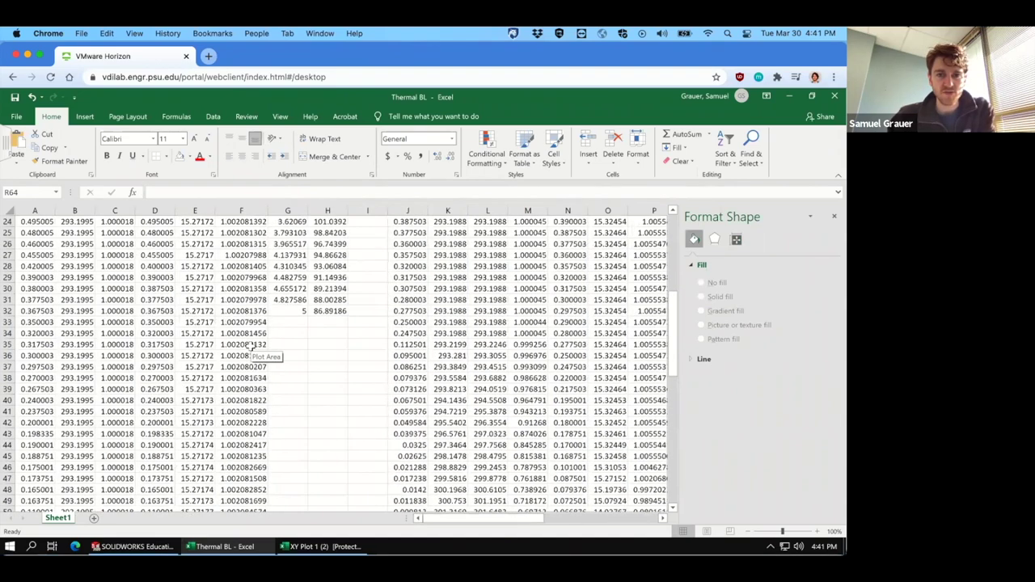
scroll(251, 346, up, 5)
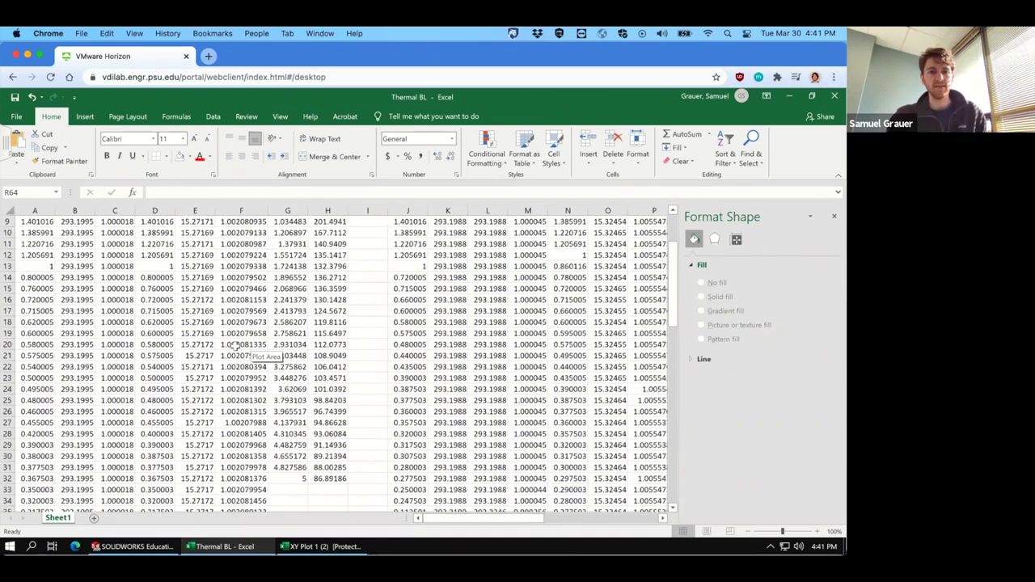
Step: Rename Sheet1 to 'Data' and add a new blank worksheet to rename
double_click(64, 519)
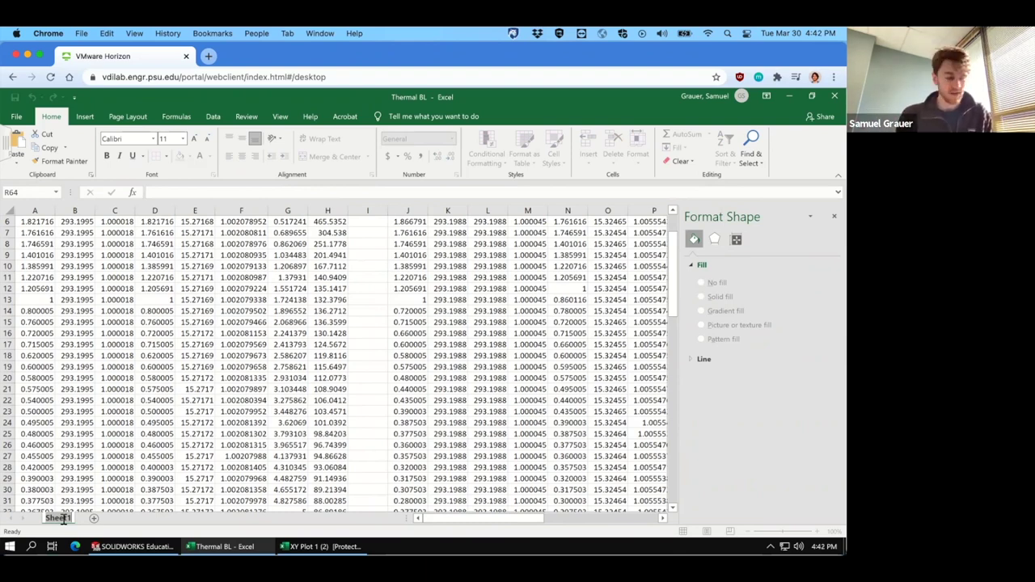
text(Data)
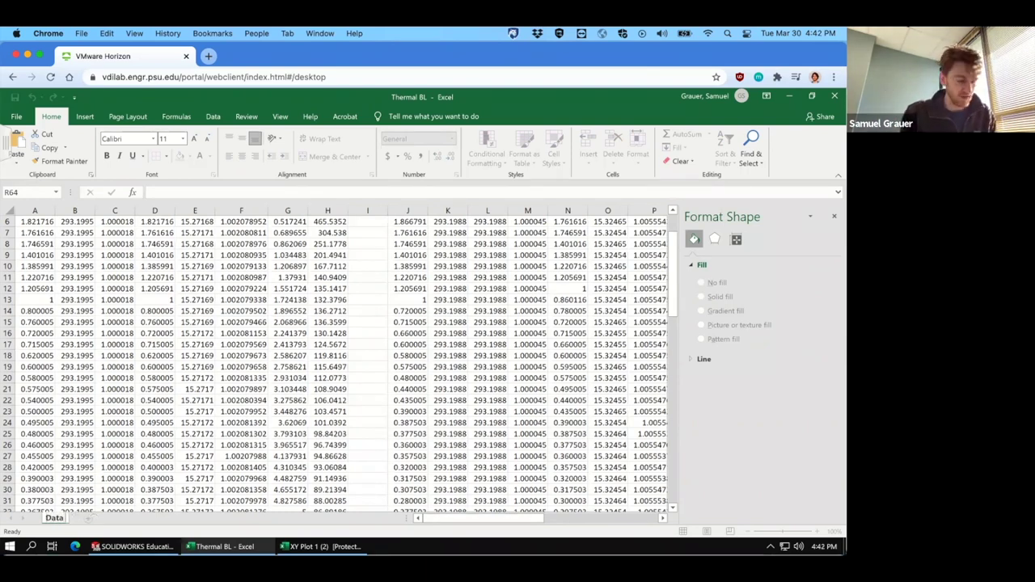
key(Return)
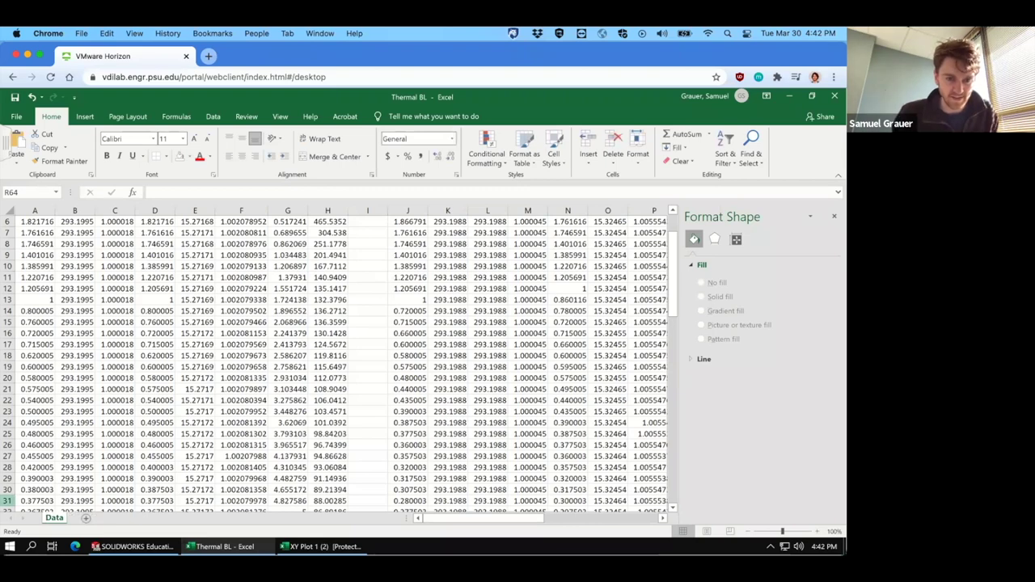
click(86, 519)
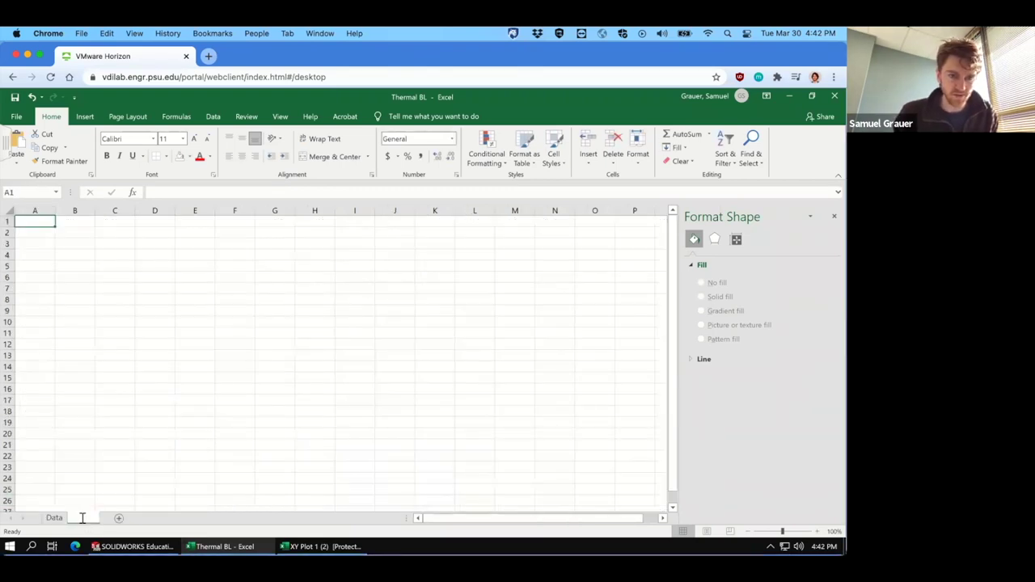
double_click(82, 518)
Step: Name the new sheet 'Nusselt' and paste both flow data tables from Data into it
text(Nusselt)
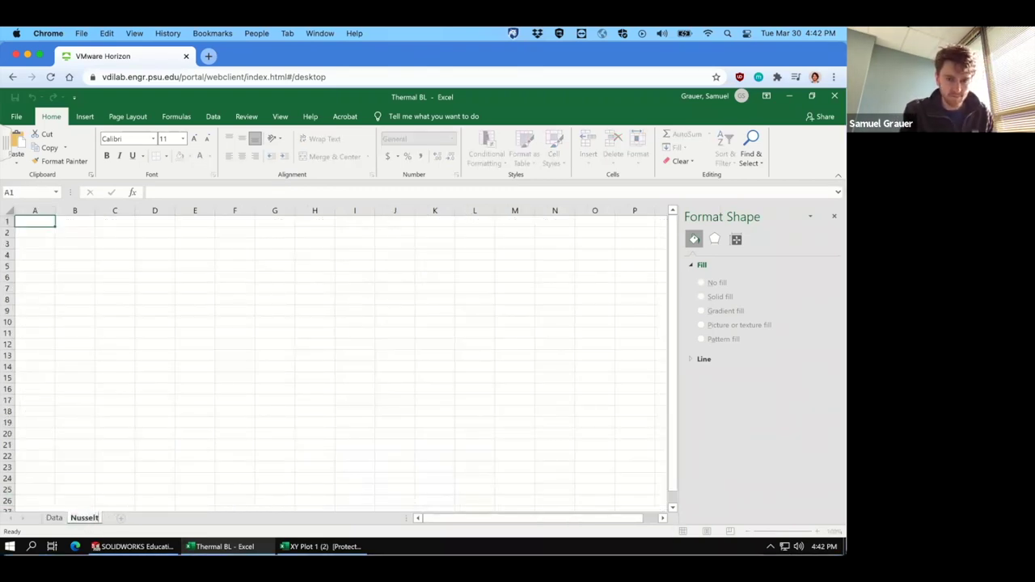
key(Return)
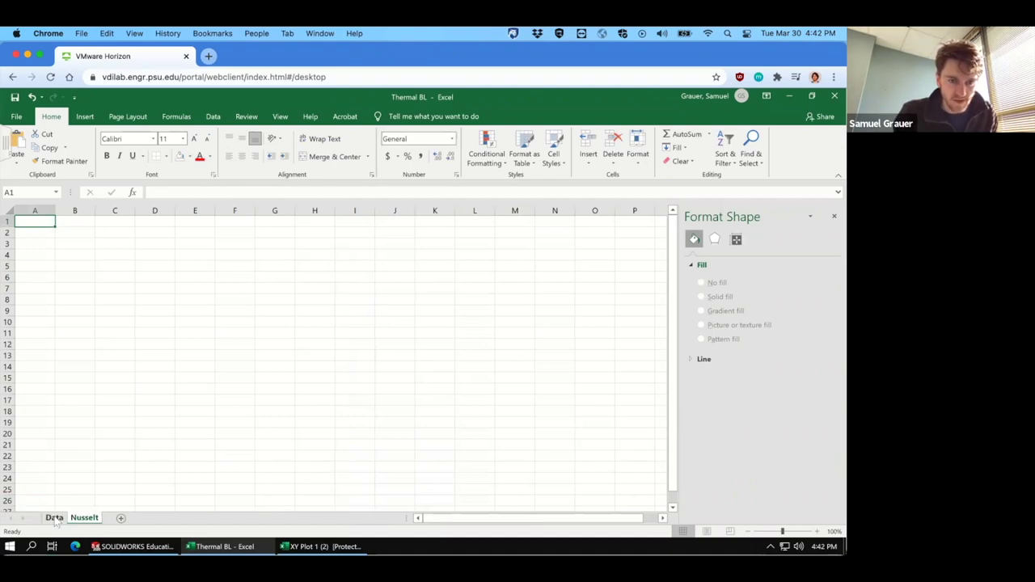
click(54, 518)
click(46, 245)
key(ctrl+a)
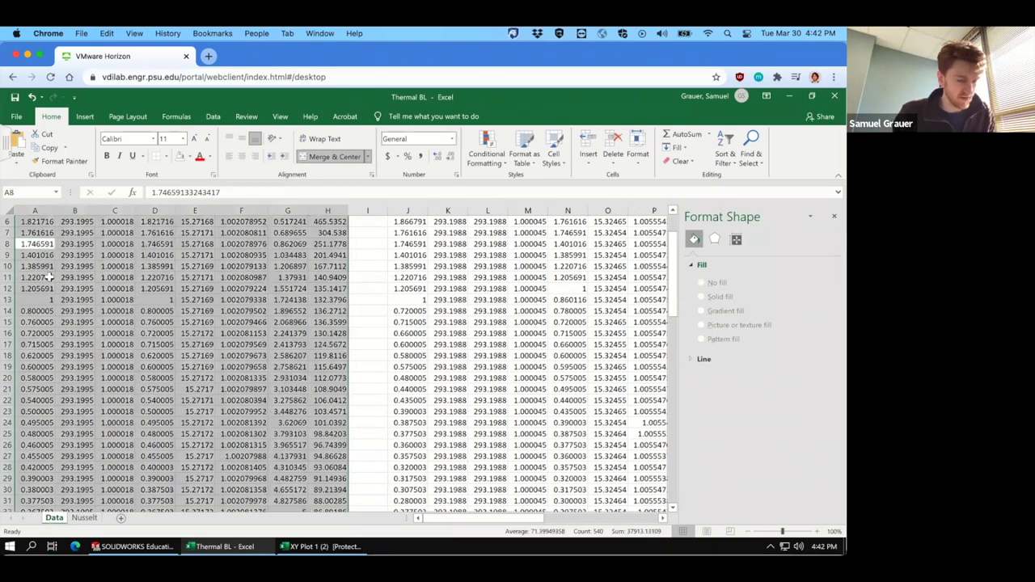
key(ctrl+c)
click(368, 266)
key(ctrl+a)
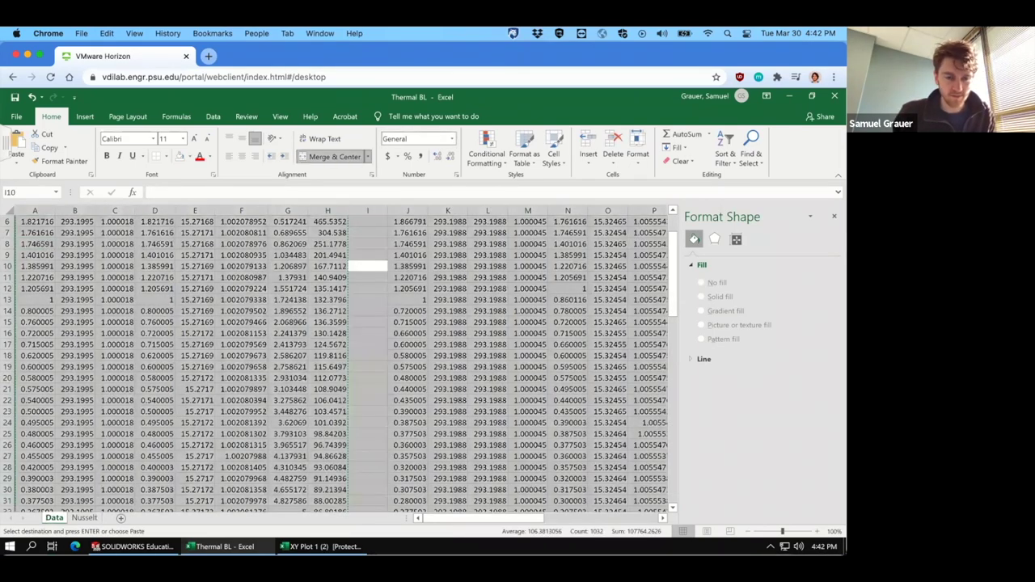
click(84, 517)
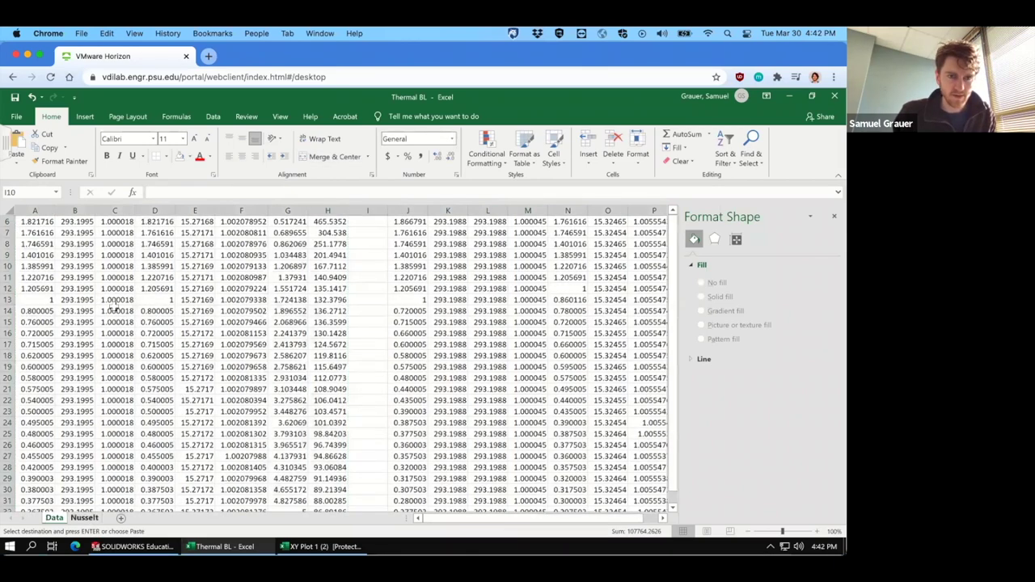
key(ctrl+v)
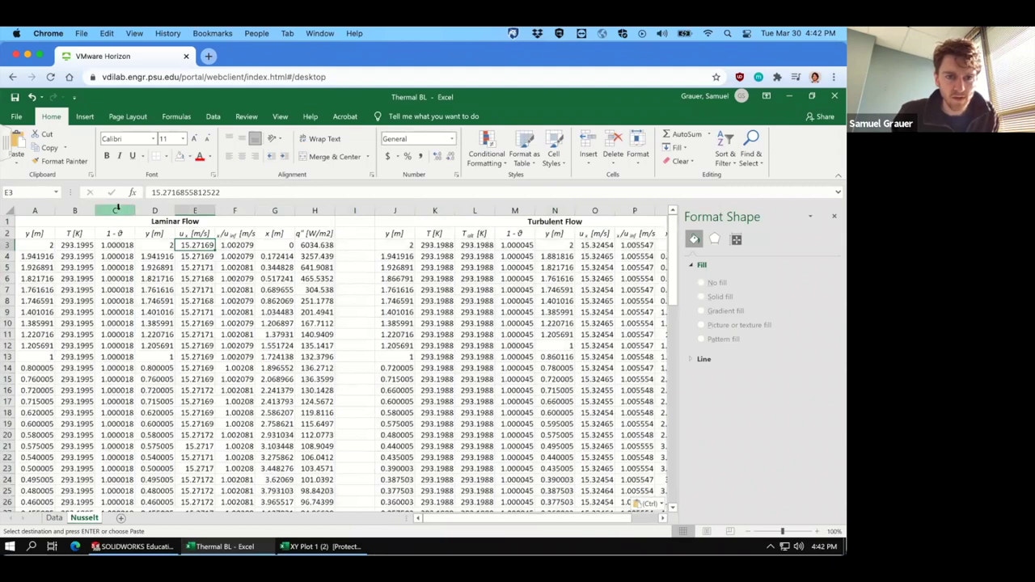
Step: Delete the laminar 1-θ through x columns, then reinsert them to start over
click(108, 209)
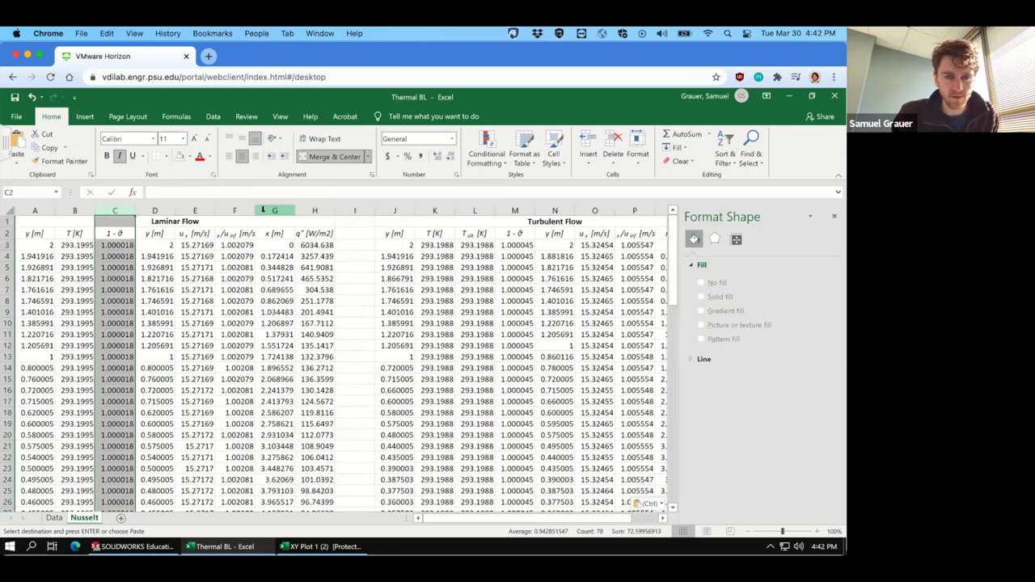
shift+click(263, 210)
right_click(263, 209)
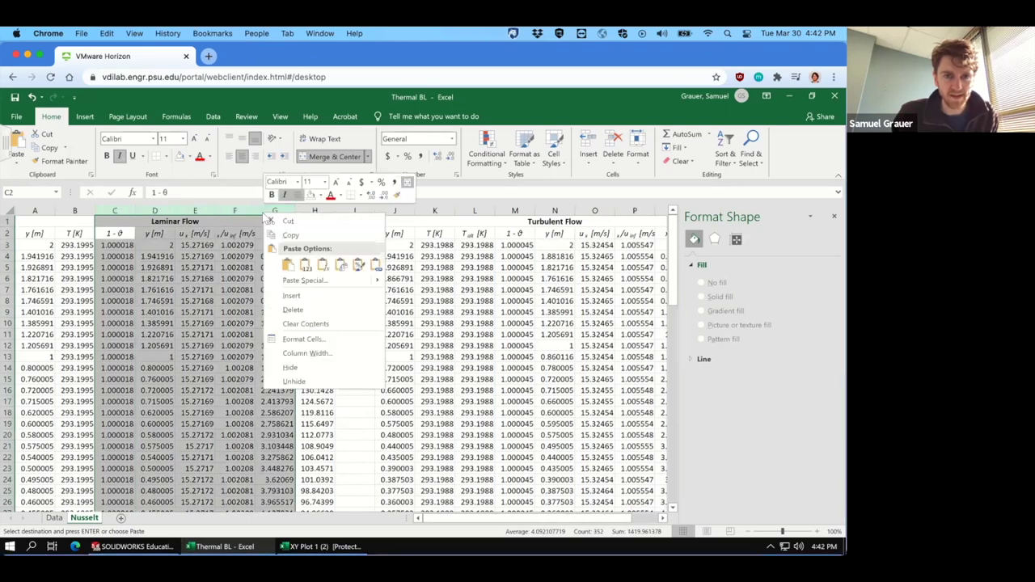
click(293, 307)
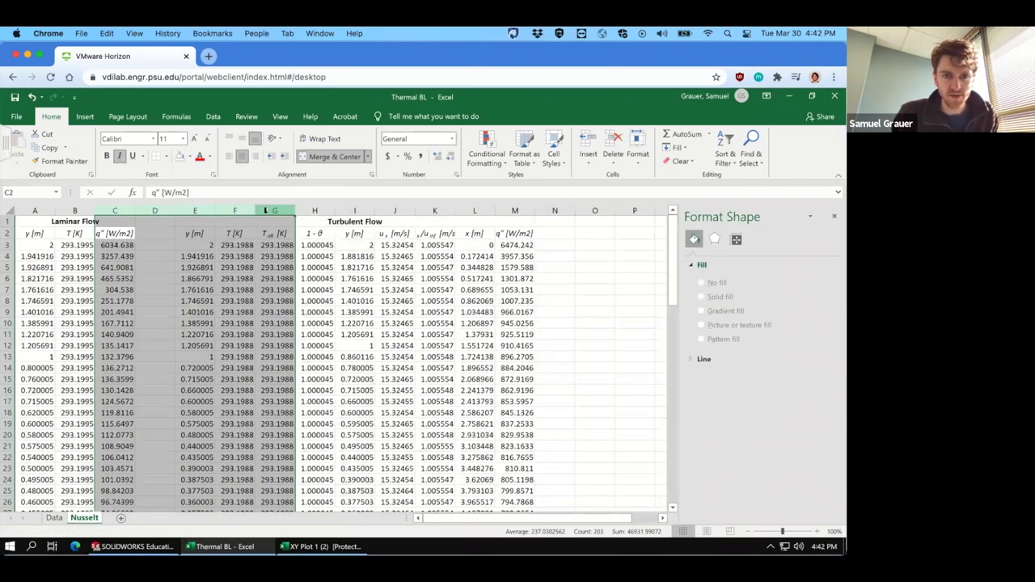
click(277, 211)
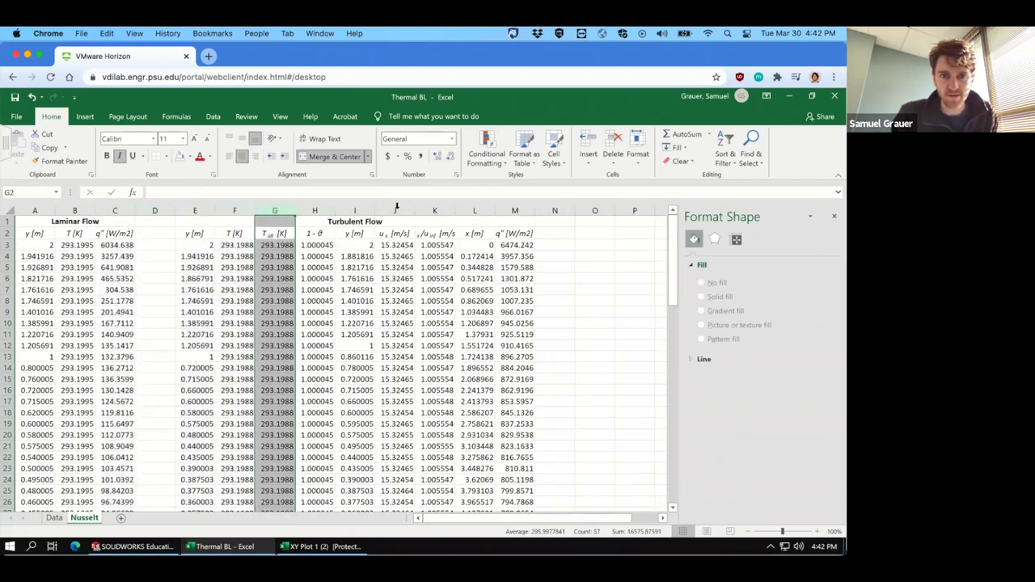
shift+click(466, 210)
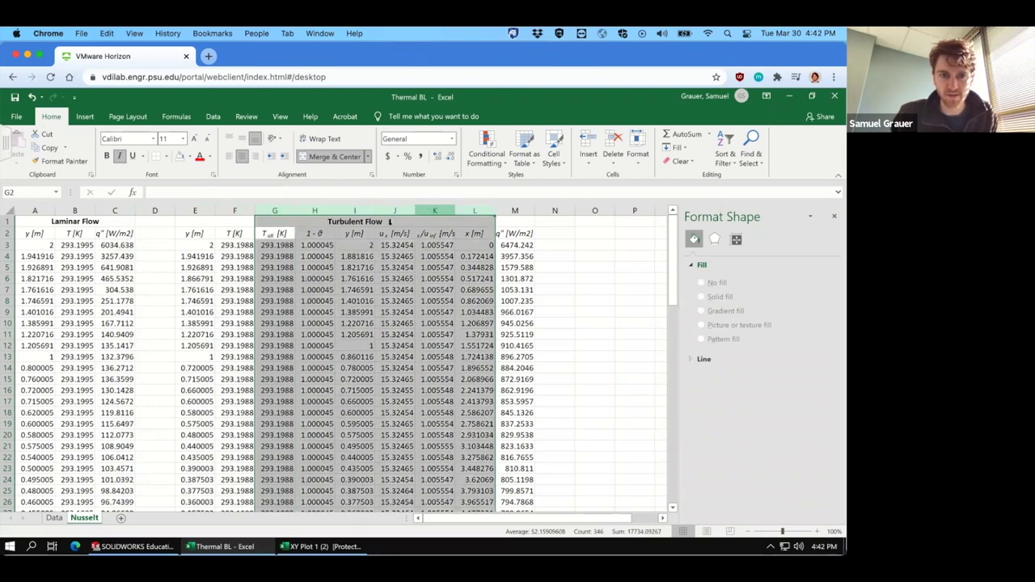
click(114, 233)
key(ctrl+shift+plus)
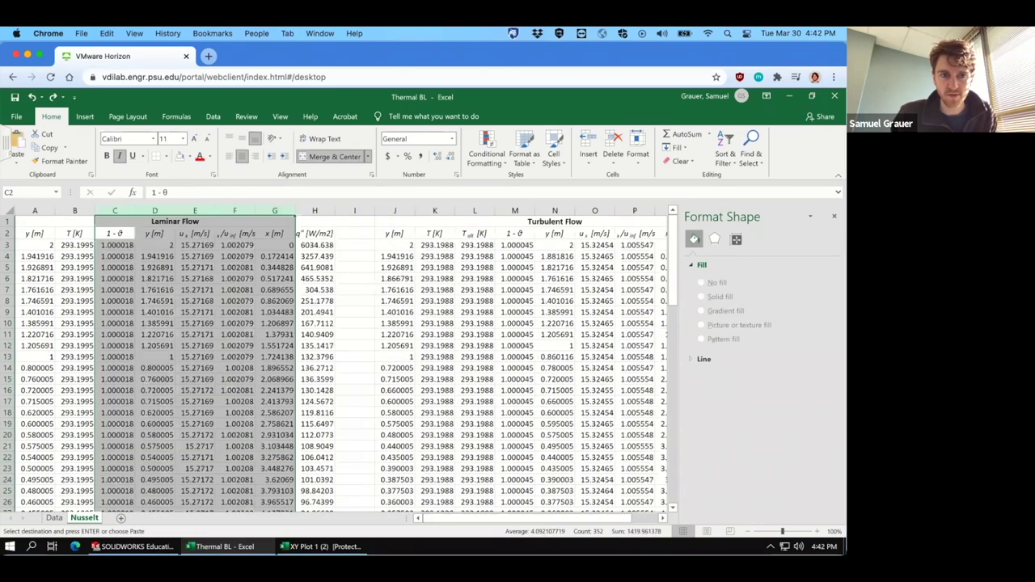
click(159, 288)
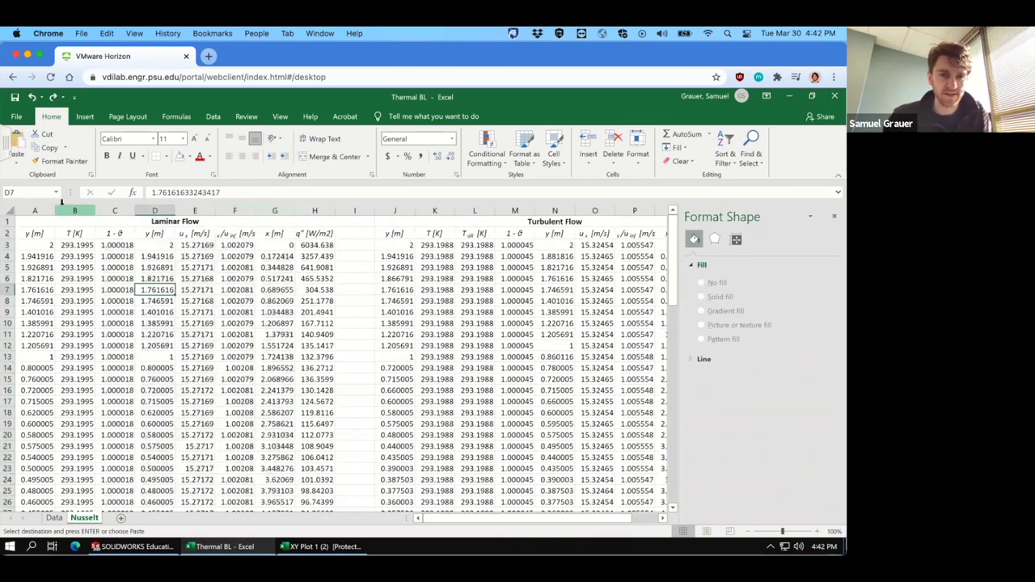
Step: Delete columns A through F, keeping the laminar x [m] and q" [W/m2] columns
click(74, 210)
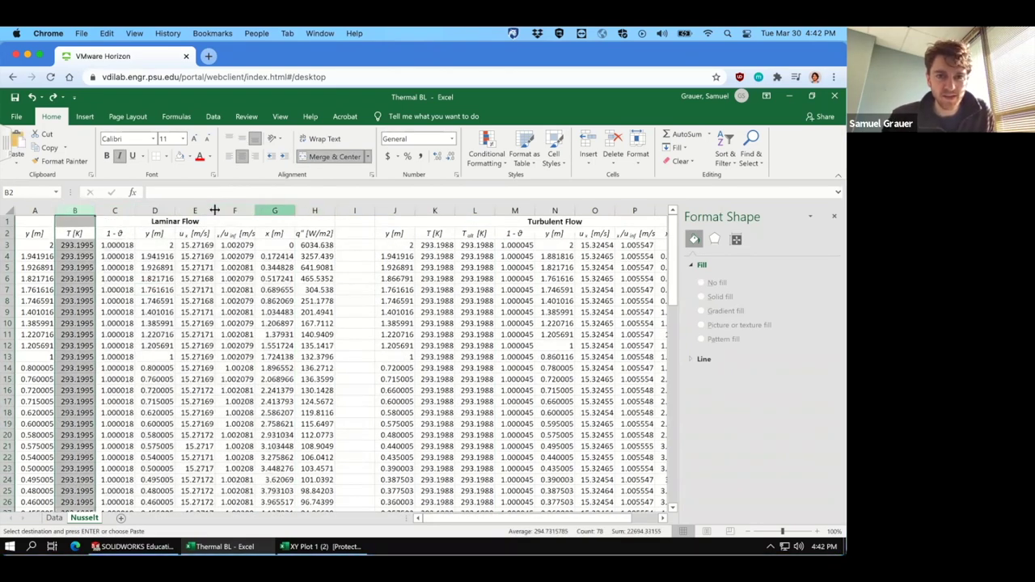
drag(227, 209, 34, 210)
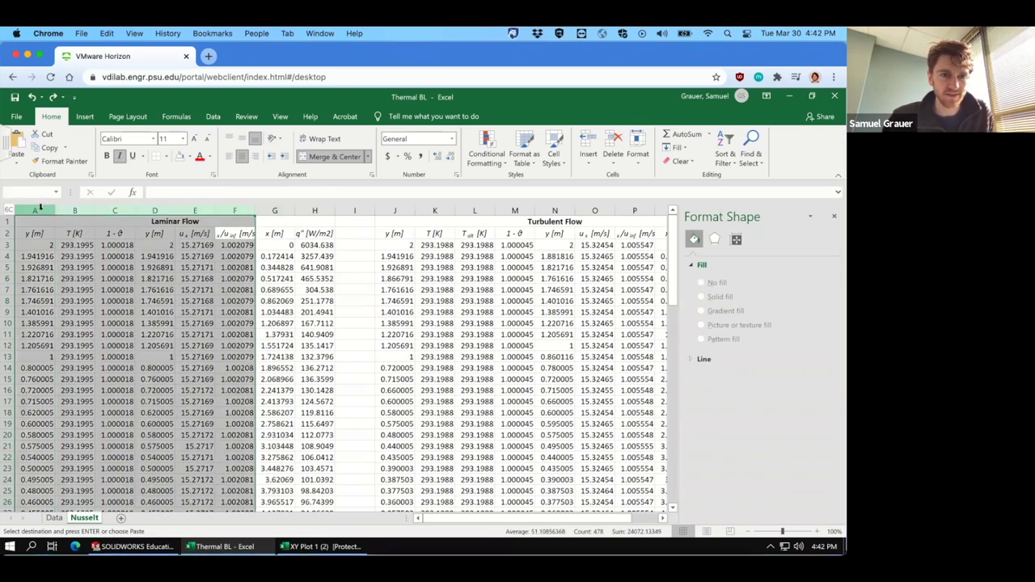
right_click(45, 211)
click(71, 308)
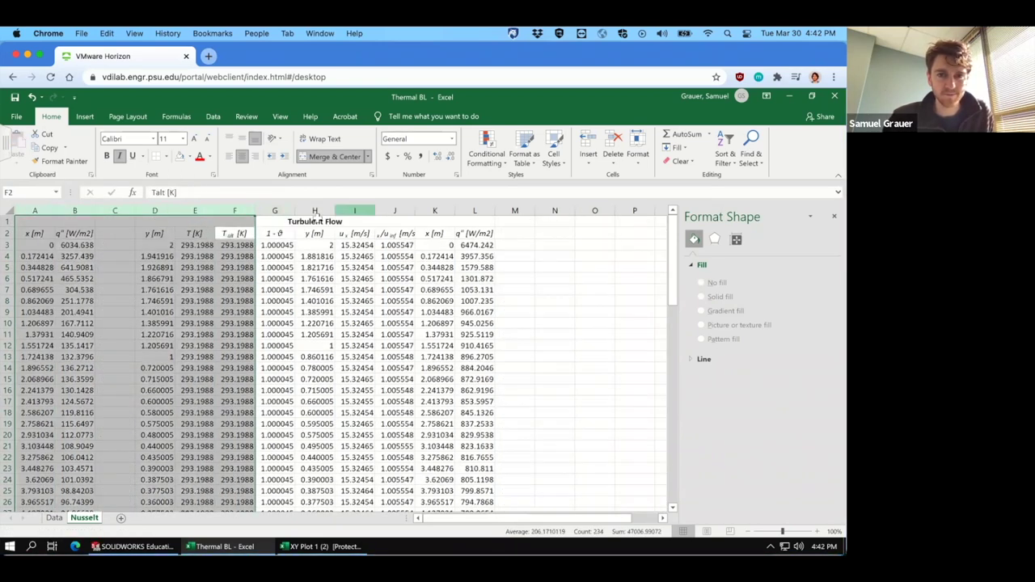
Step: Delete the unneeded turbulent columns from y through J
click(155, 210)
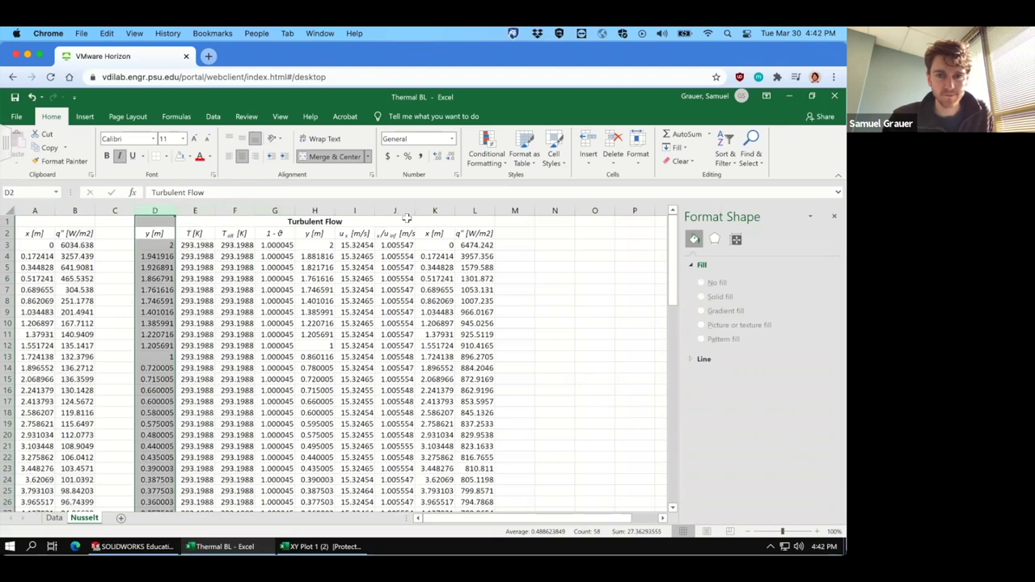
shift+click(429, 210)
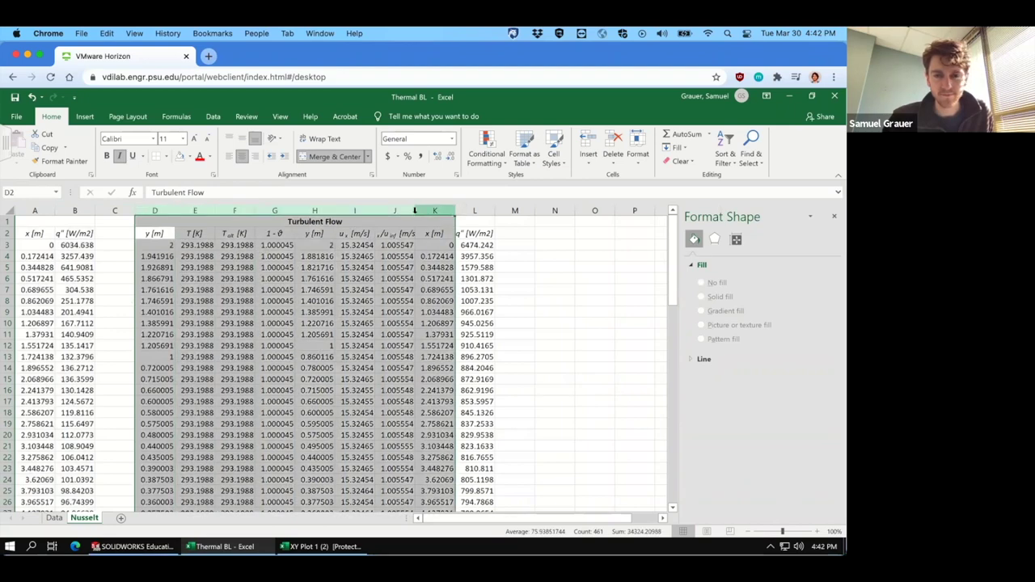
shift+click(396, 211)
right_click(391, 214)
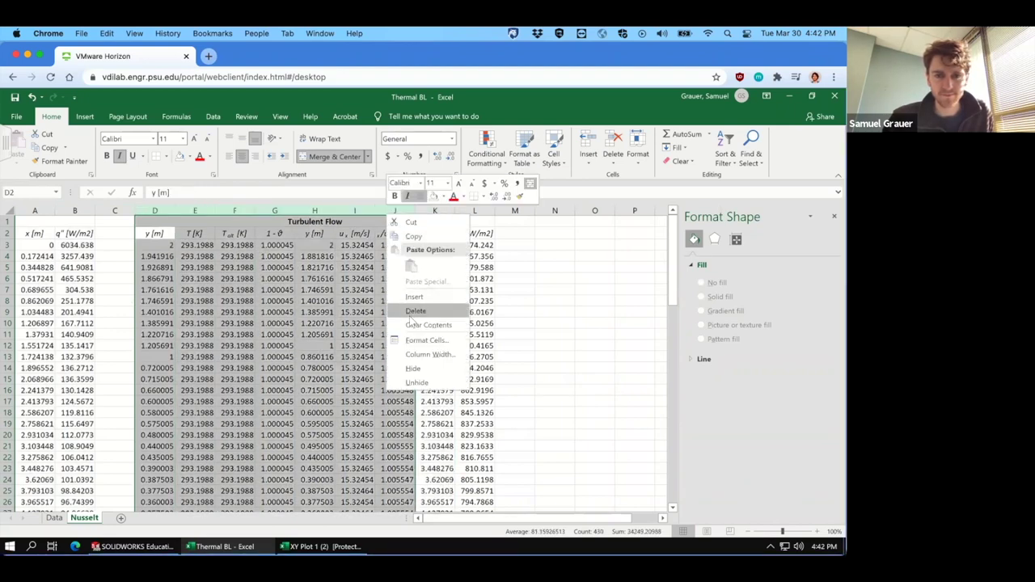
click(414, 313)
click(120, 257)
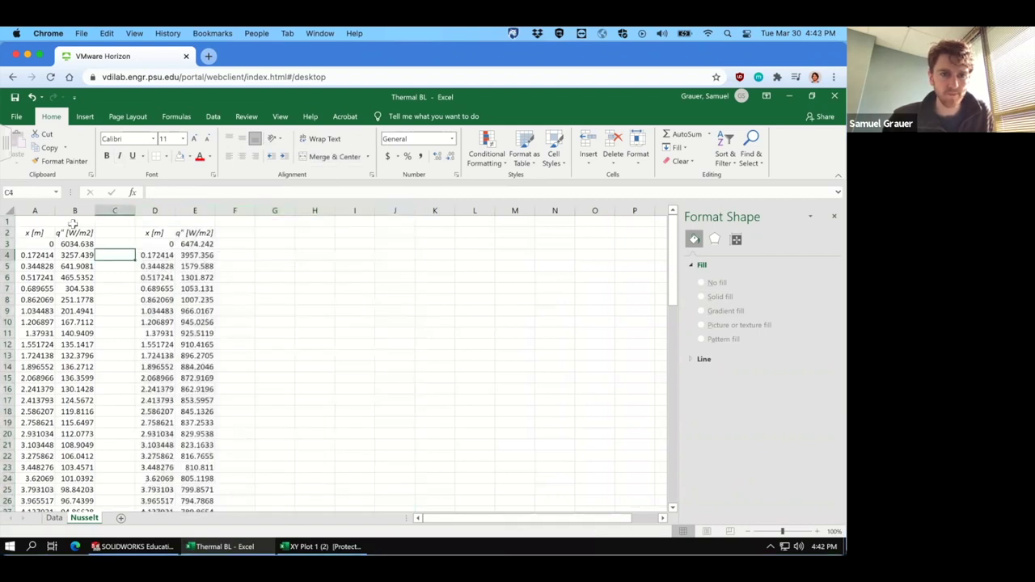
Step: Enter the heading 'Flow Properties' in cell G1
click(269, 232)
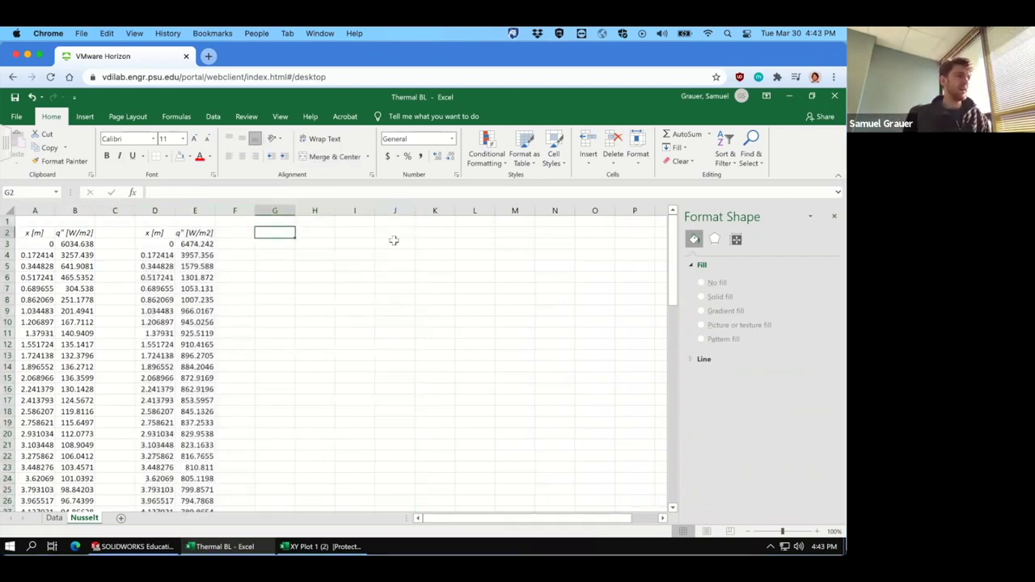
key(Up)
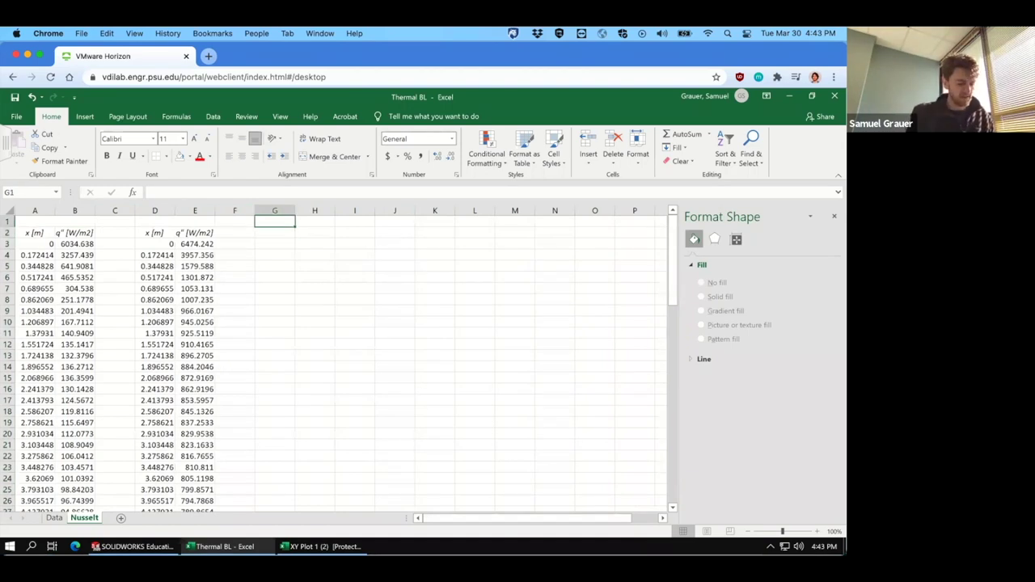
text(Flow Properties)
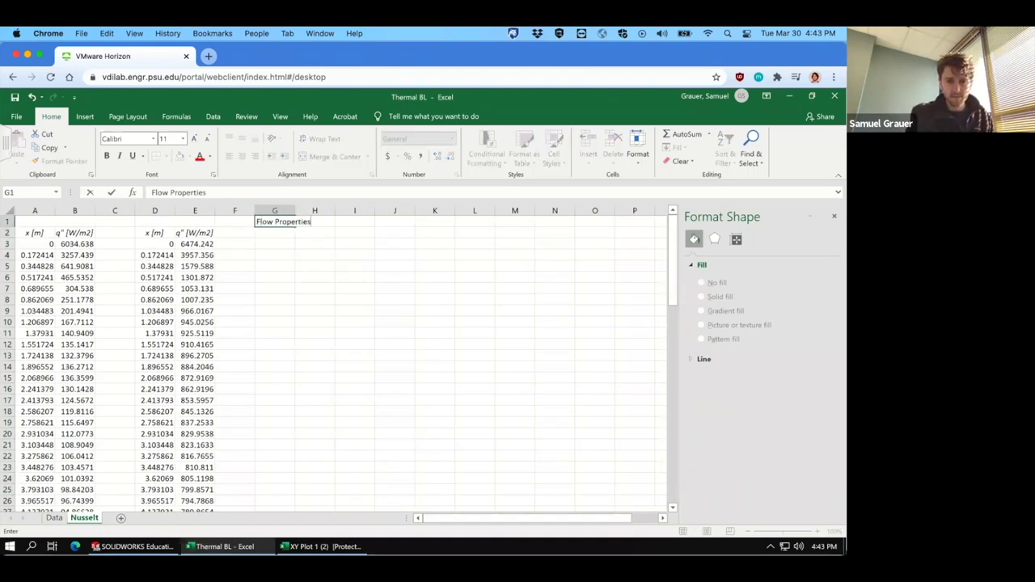
Step: Merge D1:E1 and A1:B1, and head the first table 'Laminar Flow'
drag(155, 221, 194, 221)
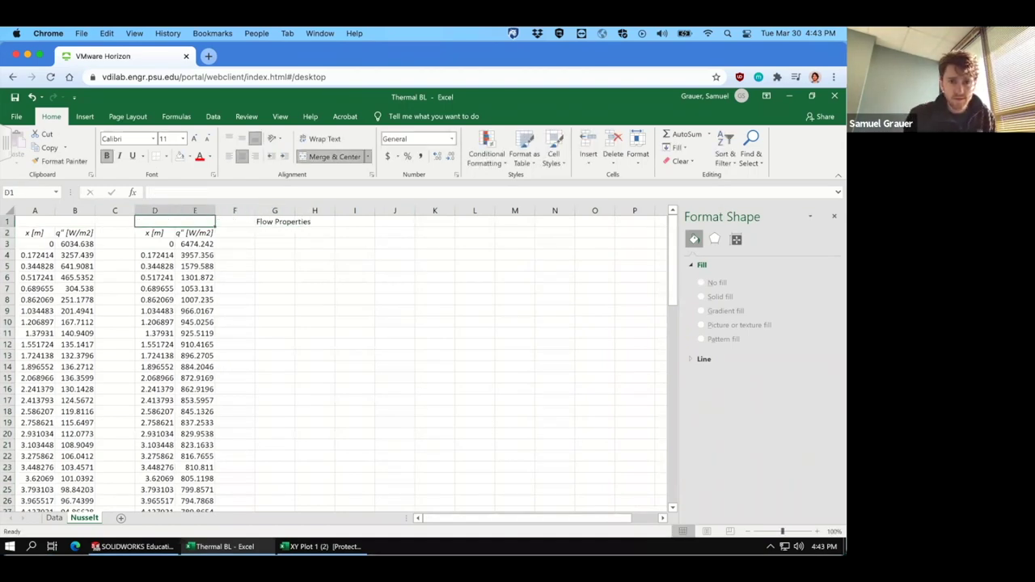
click(319, 157)
key(Home)
key(shift+Right)
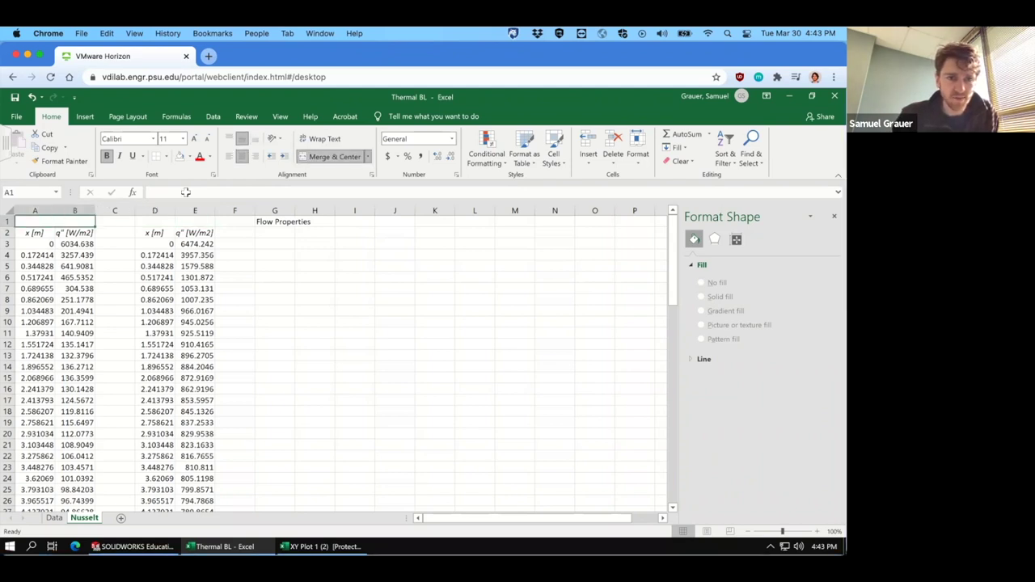
click(340, 158)
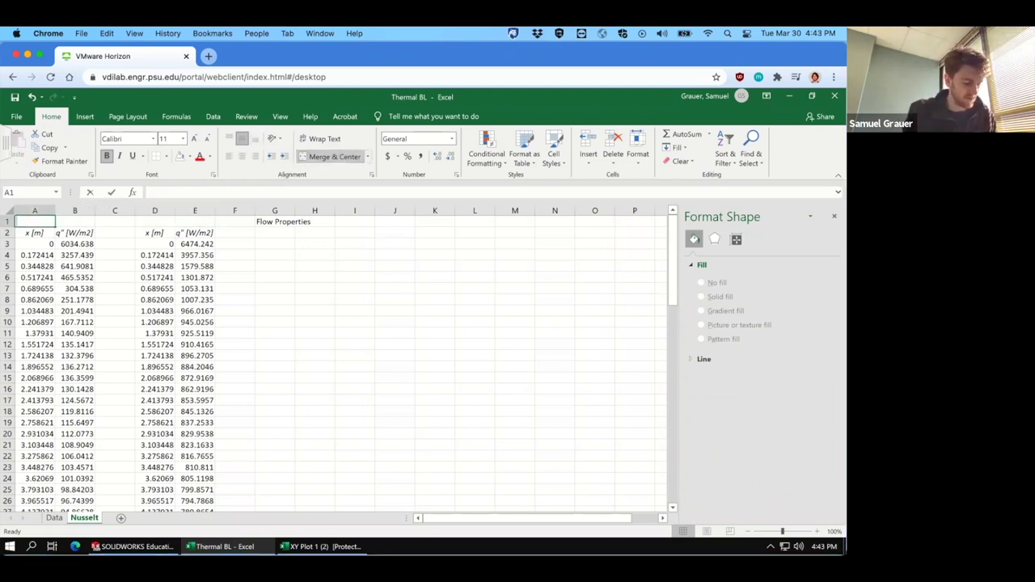
text(Laminar Flow)
key(Return)
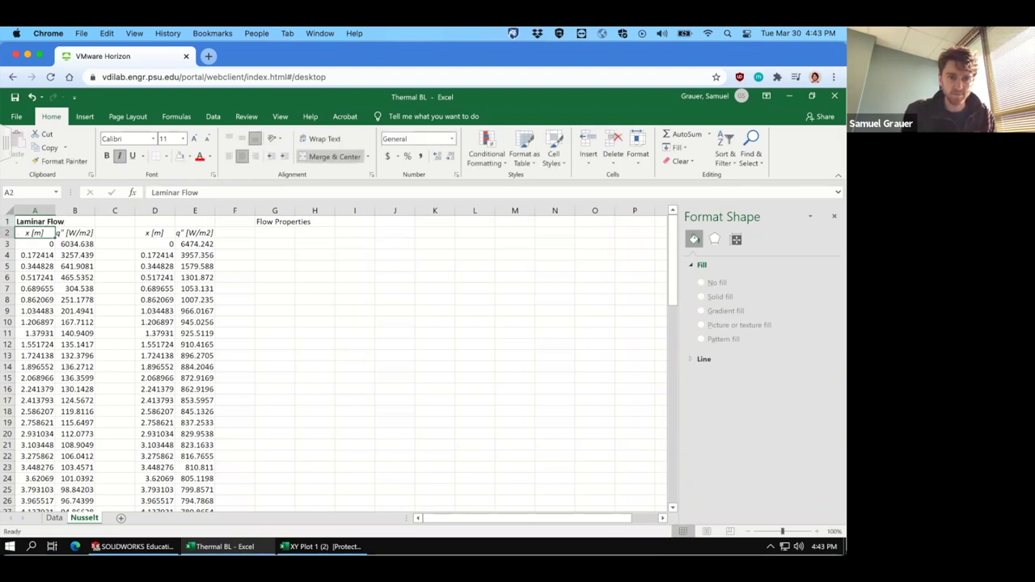
Step: Centre Laminar Flow across A1:B1 and add 'Turbulent Flow' merged over D1:E1
drag(34, 221, 75, 221)
click(334, 156)
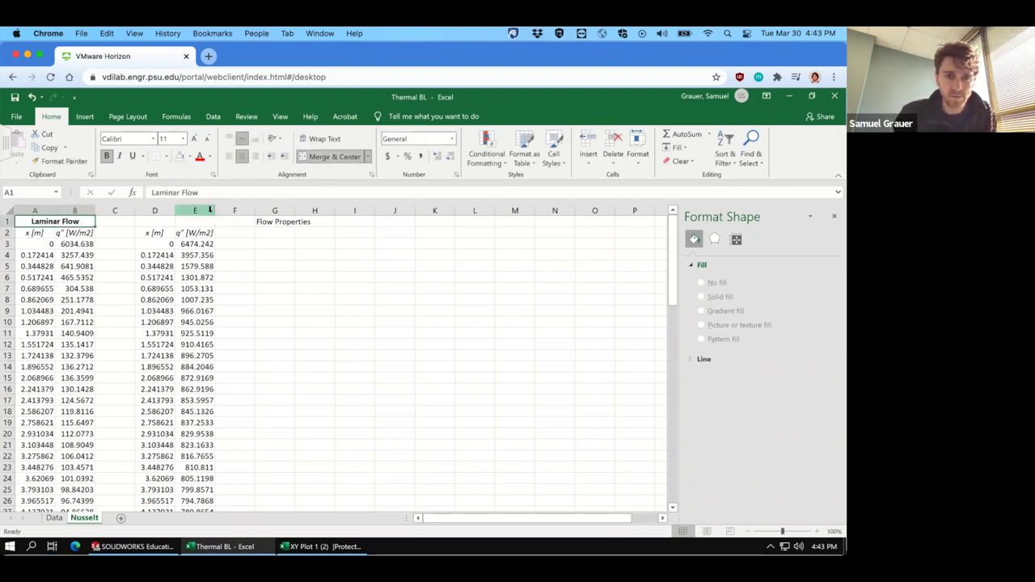
drag(210, 211, 154, 220)
click(324, 156)
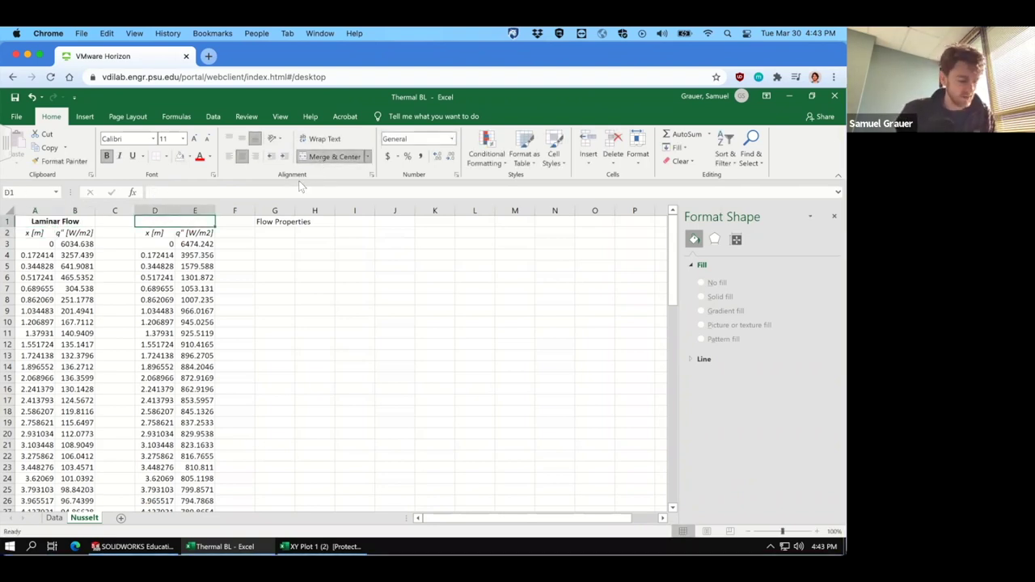
text(Turbulent Fl)
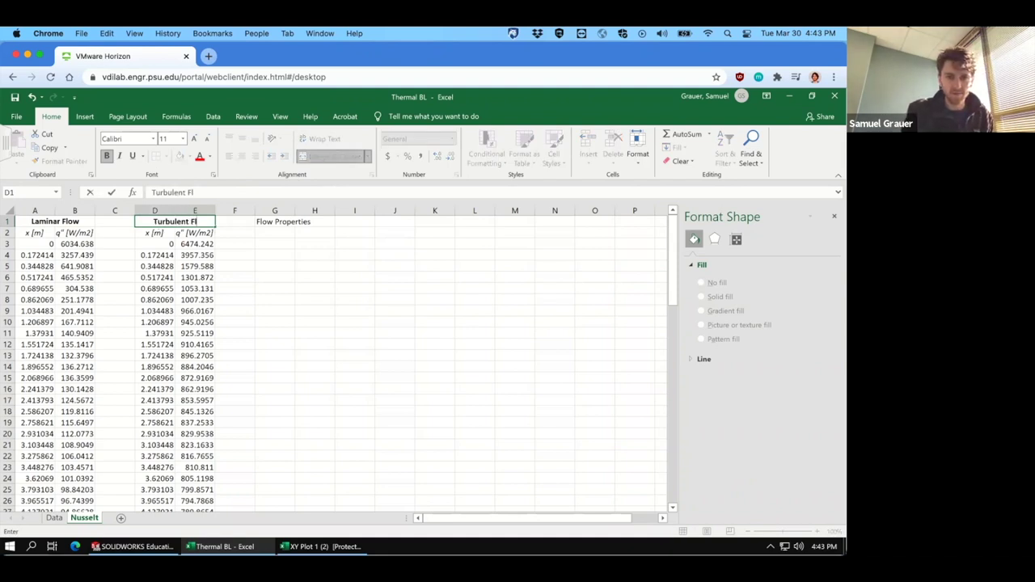
text(ow)
Step: Make Flow Properties bold and centre it across G1:H1
click(275, 221)
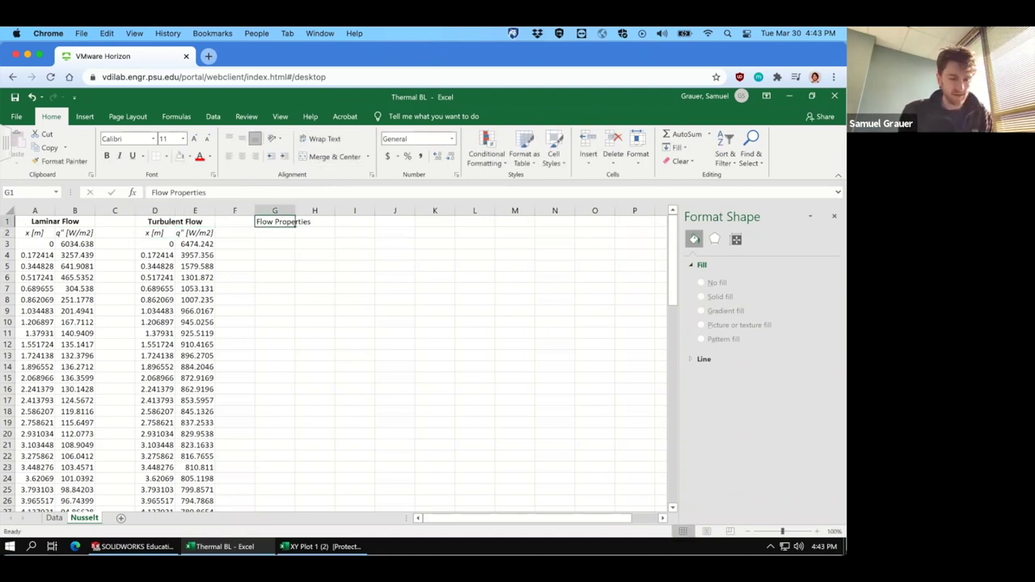
click(106, 155)
key(Right)
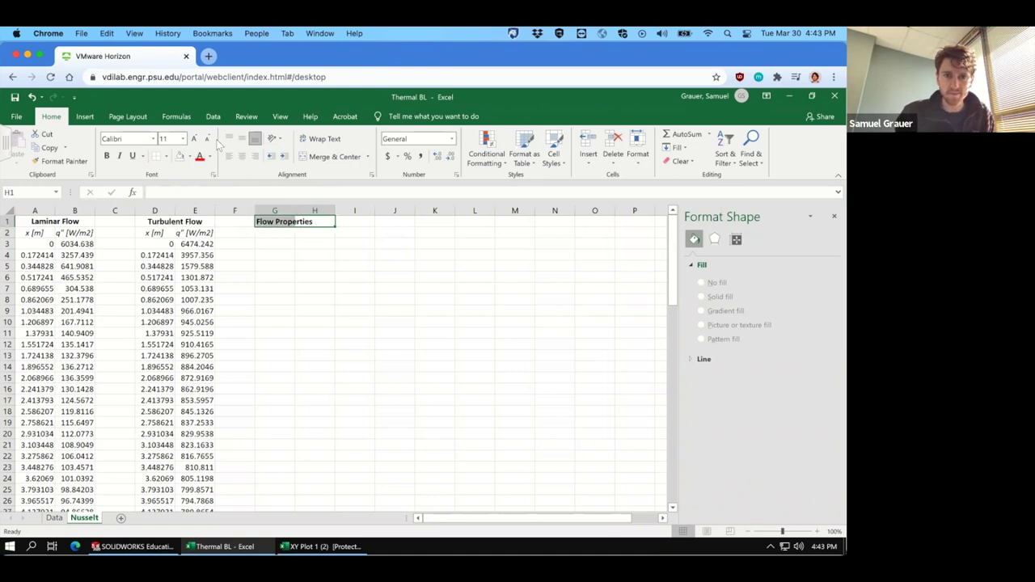
click(332, 156)
Step: Enter an italic label 'k [W/mK]' in G2
click(275, 233)
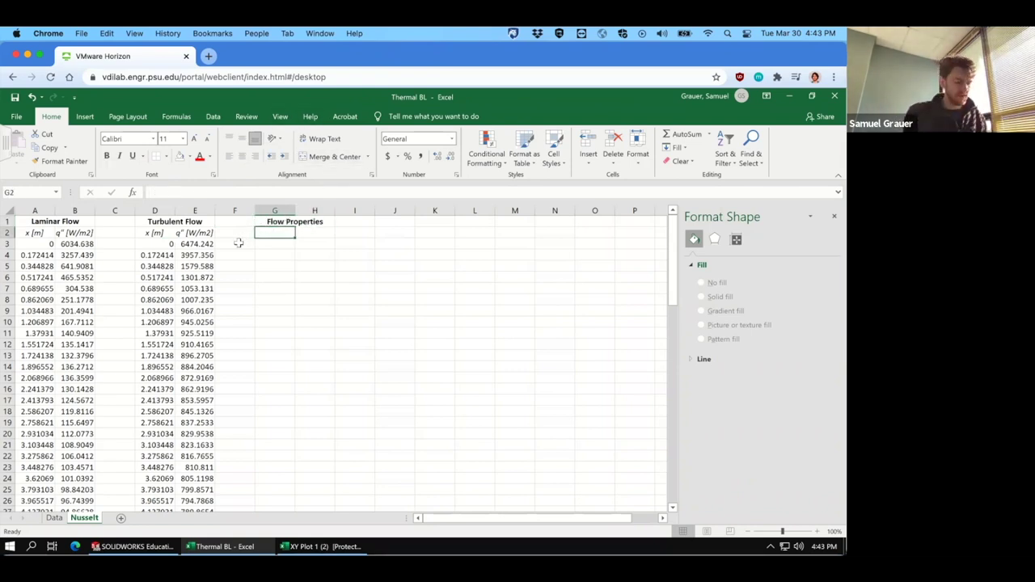
text(k [)
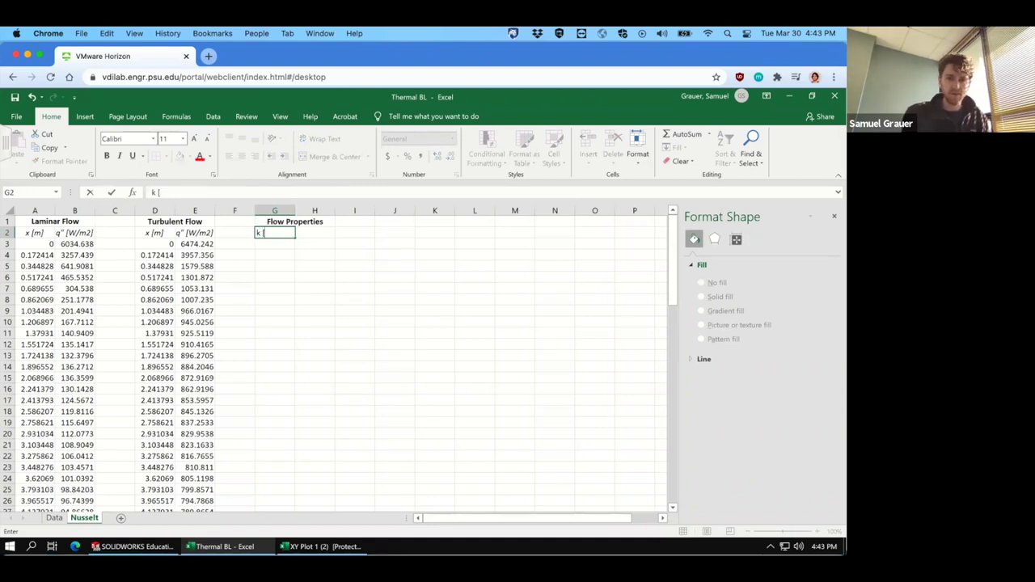
text(W/mK)
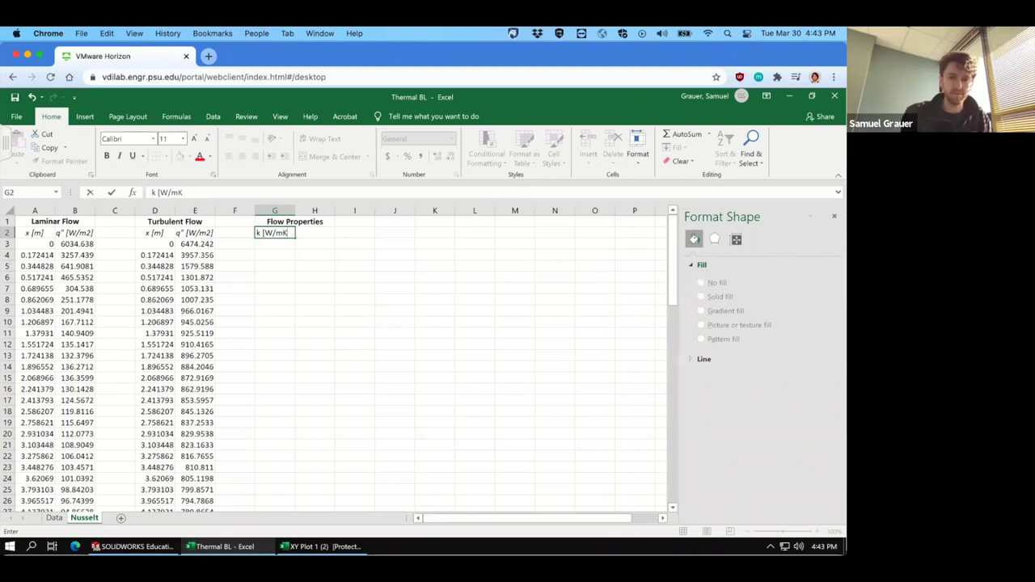
text(])
key(ctrl+Return)
key(ctrl+i)
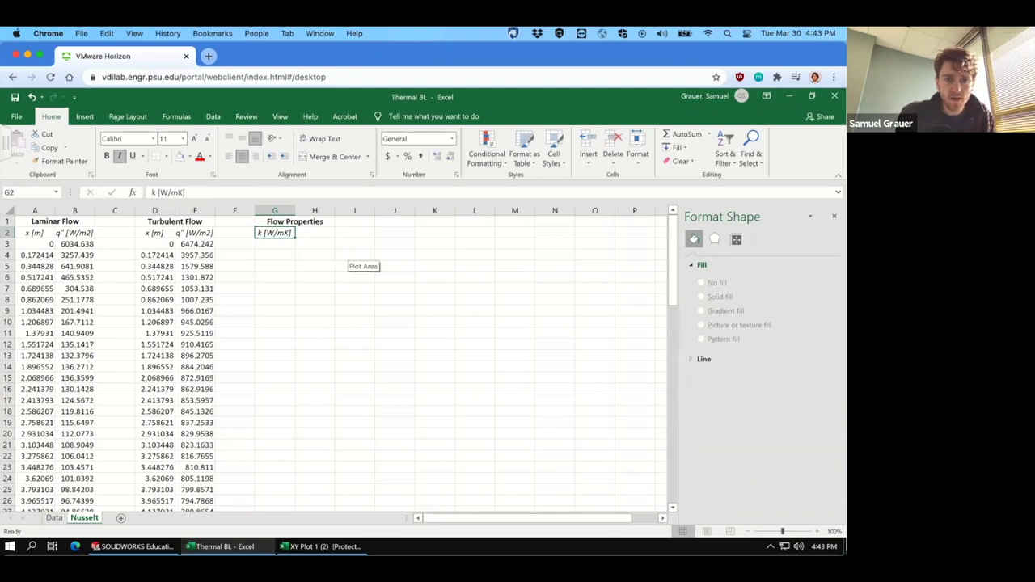
key(Return)
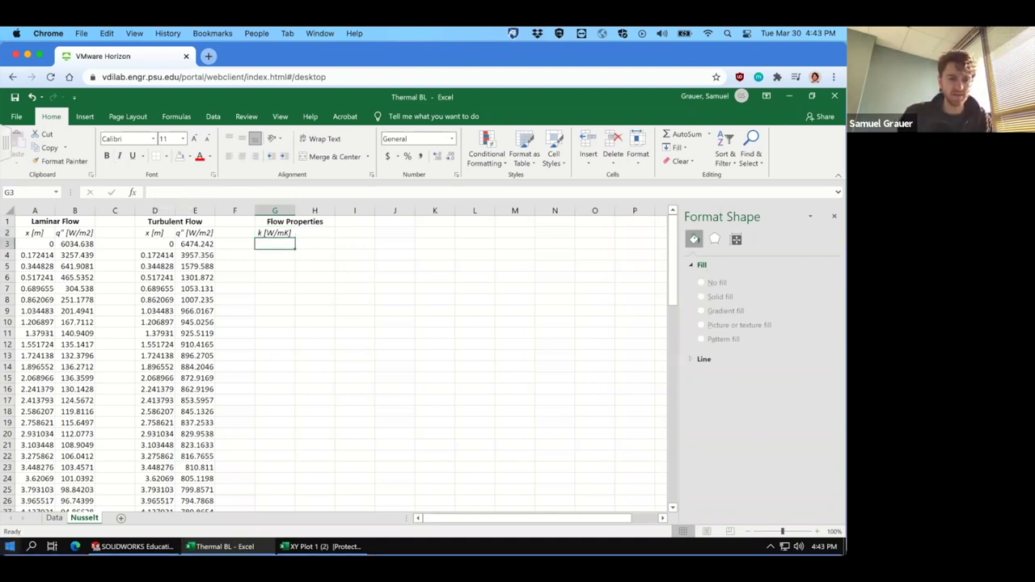
Step: Change the G2 label to 'Thermal conductivity [W/mK]'
click(10, 547)
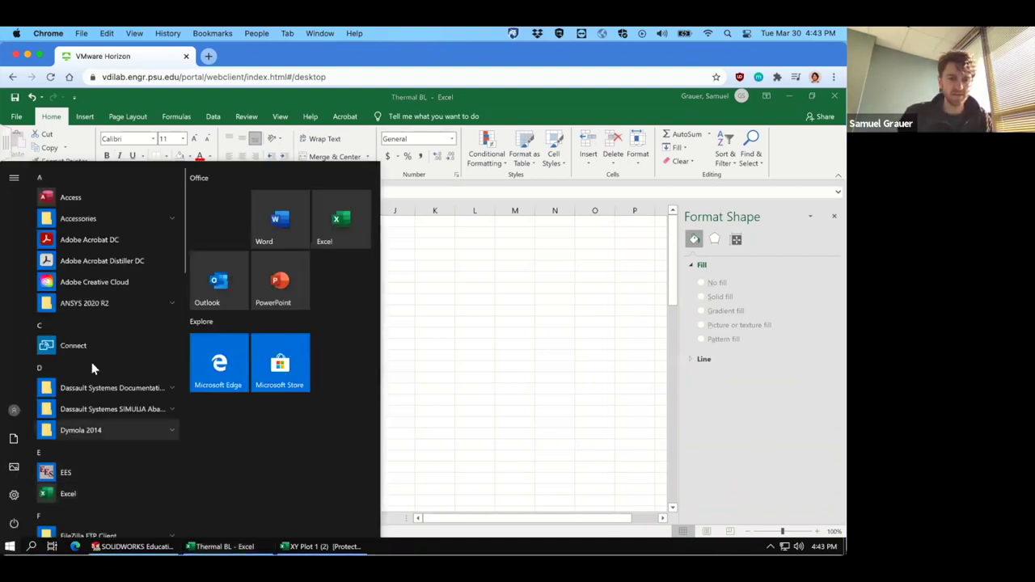
click(412, 344)
click(267, 232)
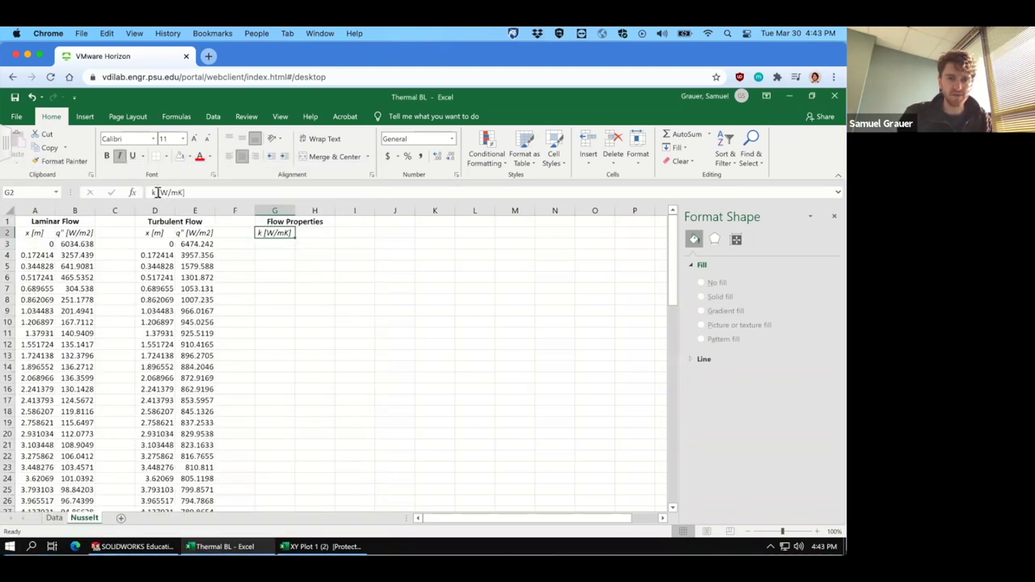
click(159, 192)
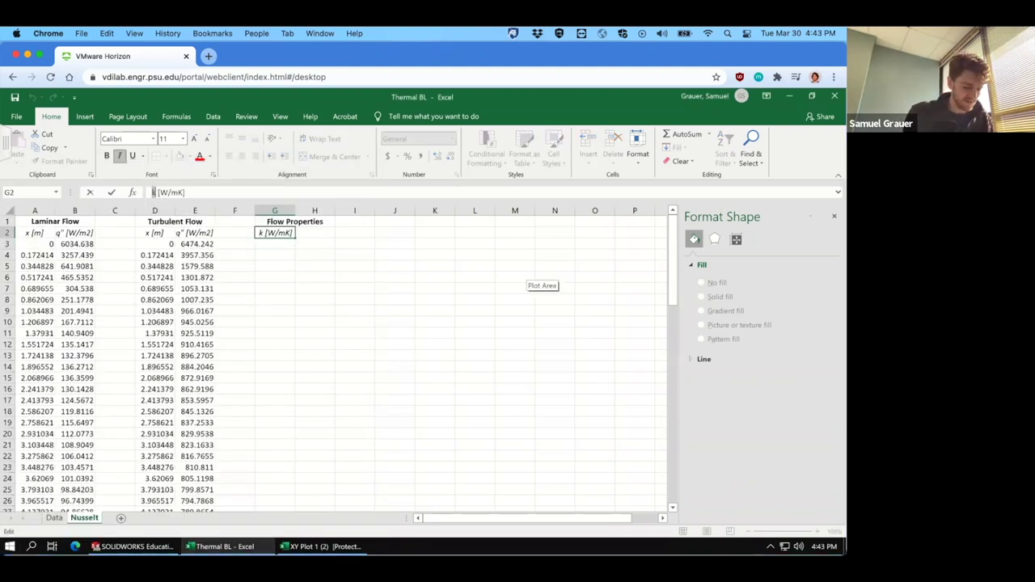
key(Delete)
text(Thermal c)
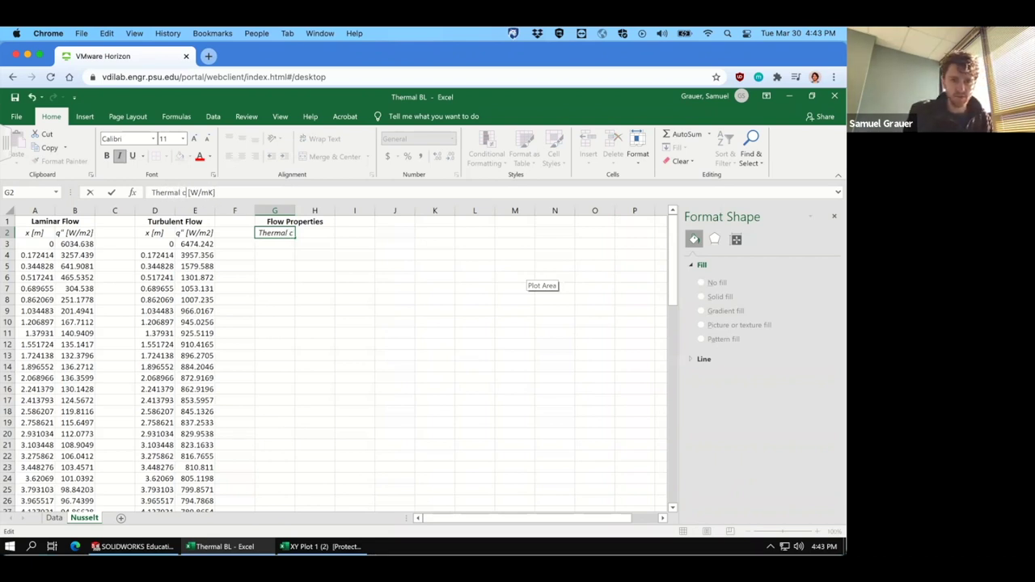
text(onductivity)
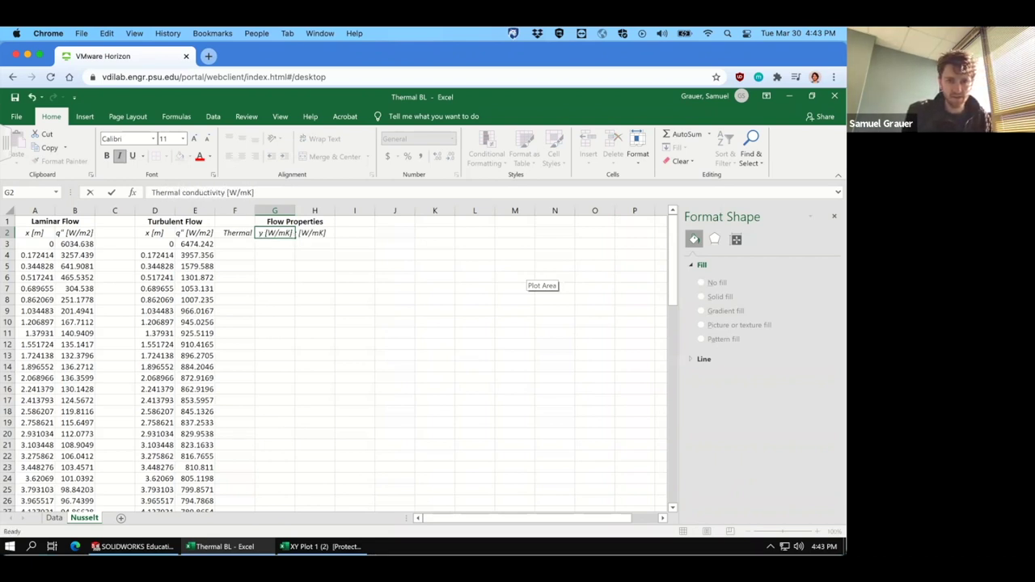
key(Return)
Step: Add 'Kinematic viscosity [m²/s]' in G3 with a superscript 2
text(\)
text(inemat)
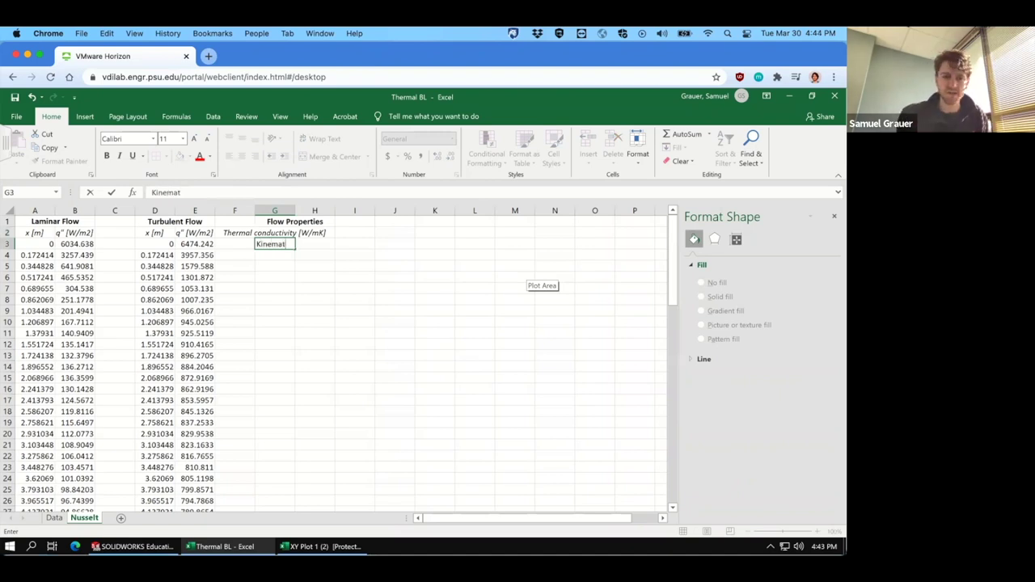
text(ic )
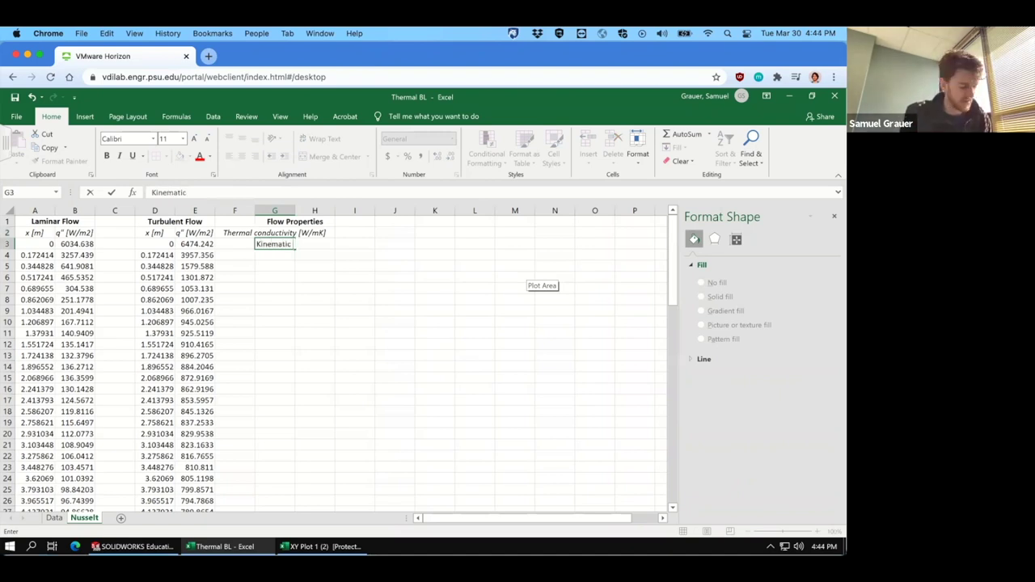
text(viscosity)
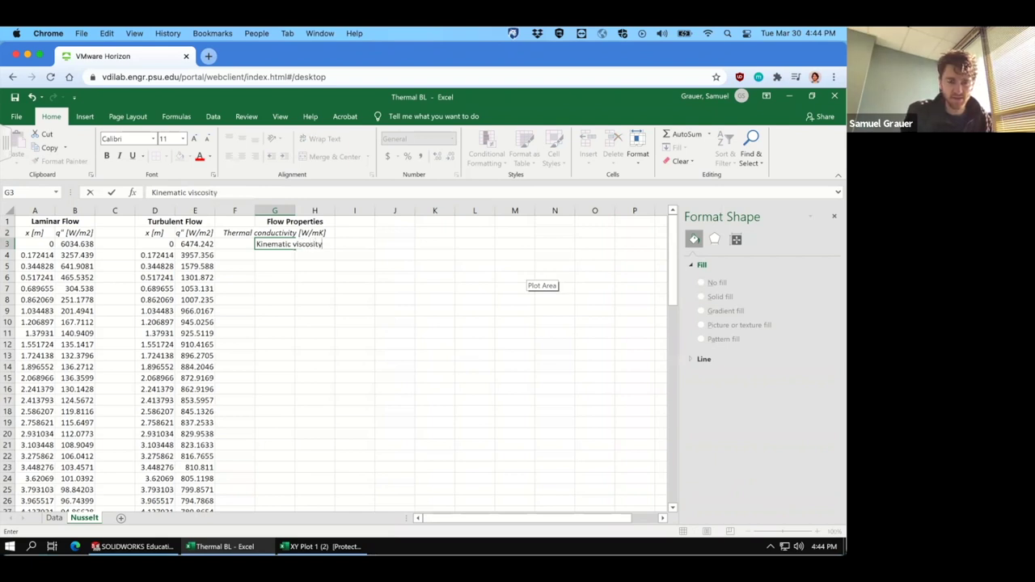
text( [m)
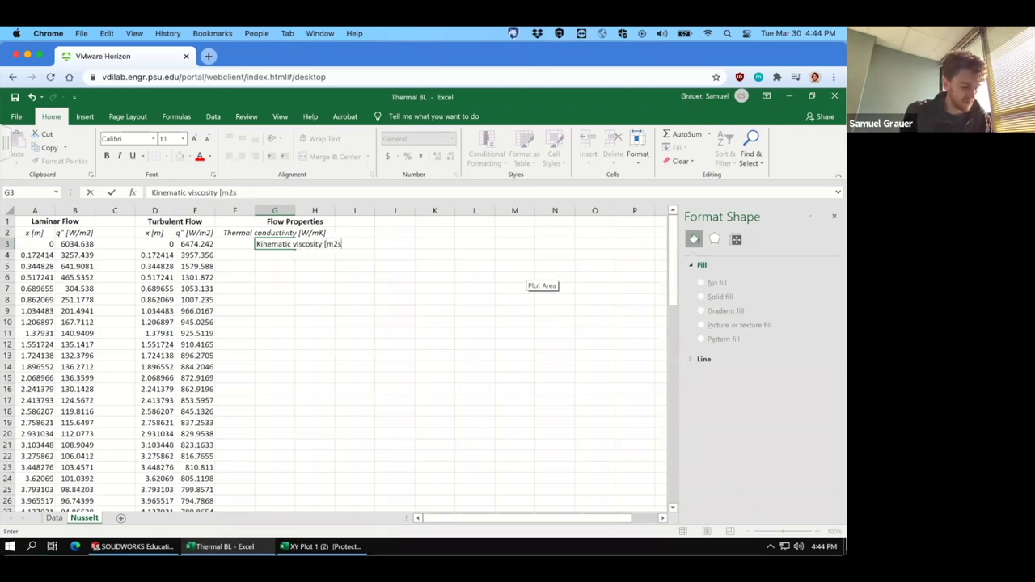
text(2/s)
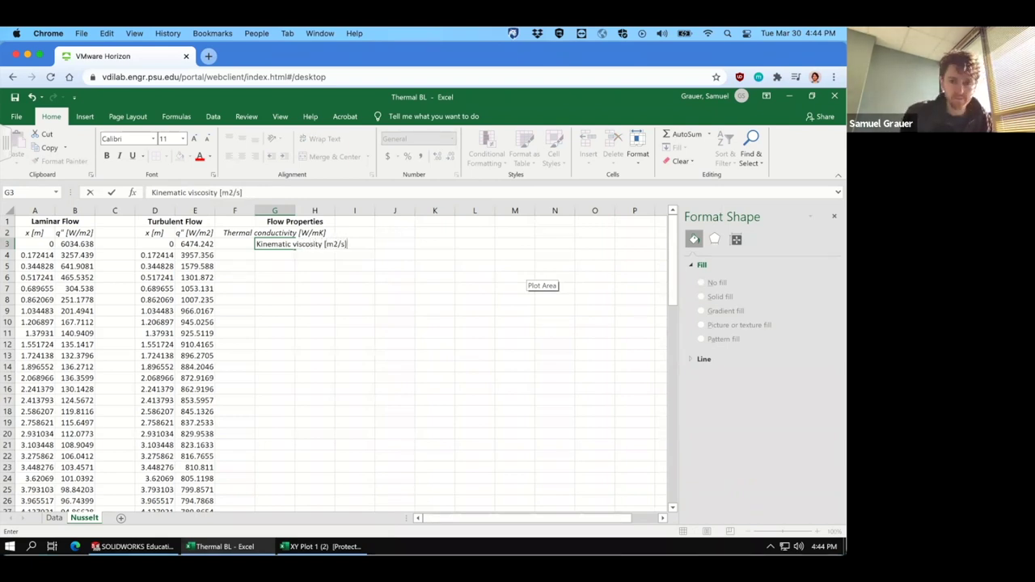
click(232, 193)
key(ctrl+1)
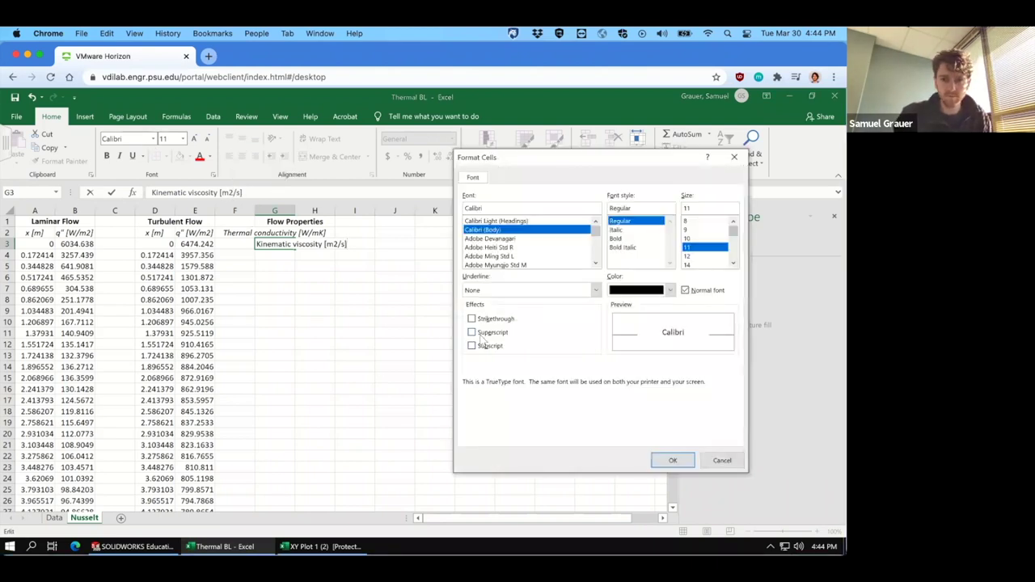
click(480, 333)
key(Return)
key(Return)
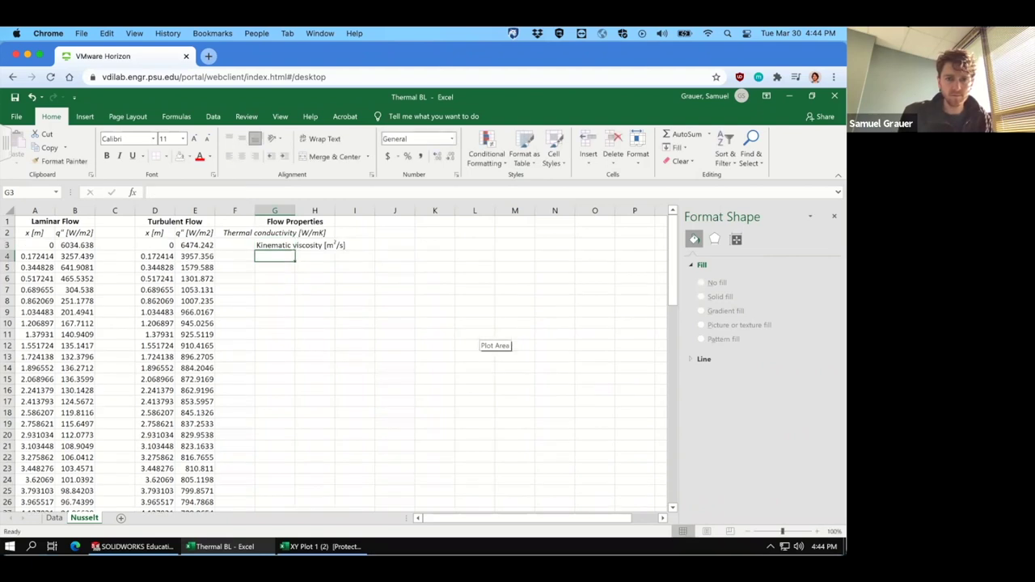
Step: Add the label 'Free stream velocity [m/s]' in G4
click(279, 233)
click(274, 255)
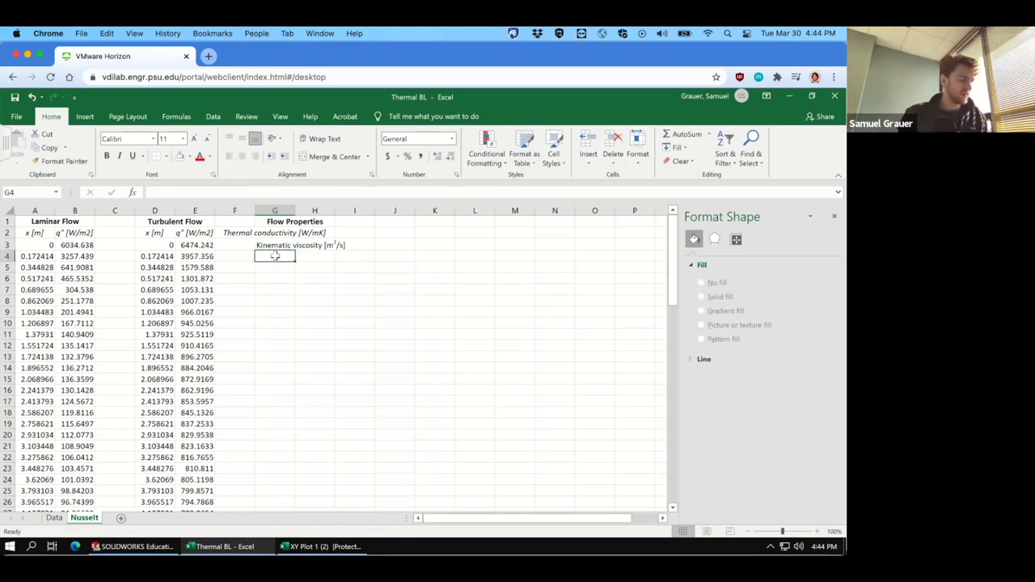
text(Fre)
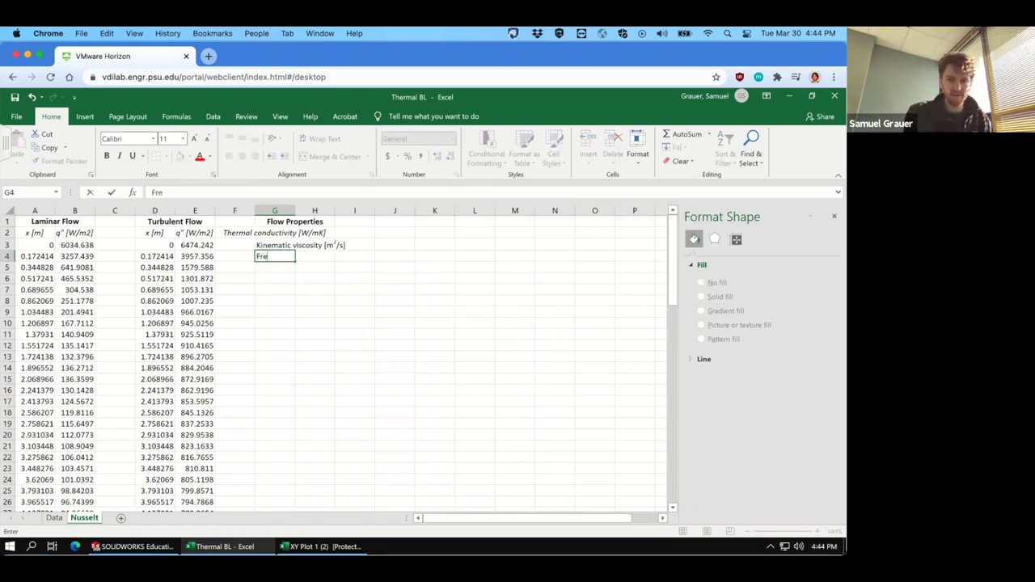
text(e stream veloc)
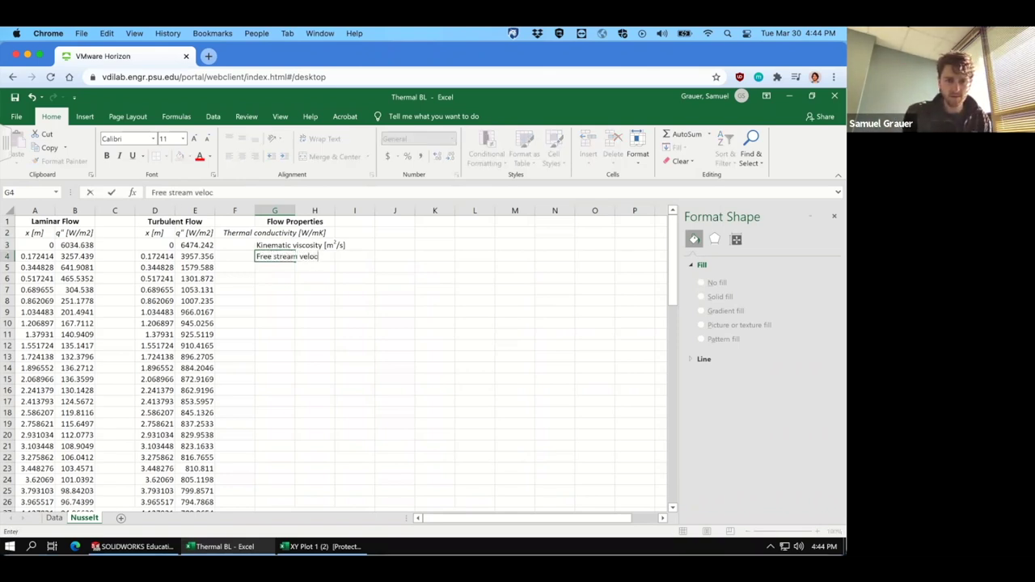
text(ity [m/s\)
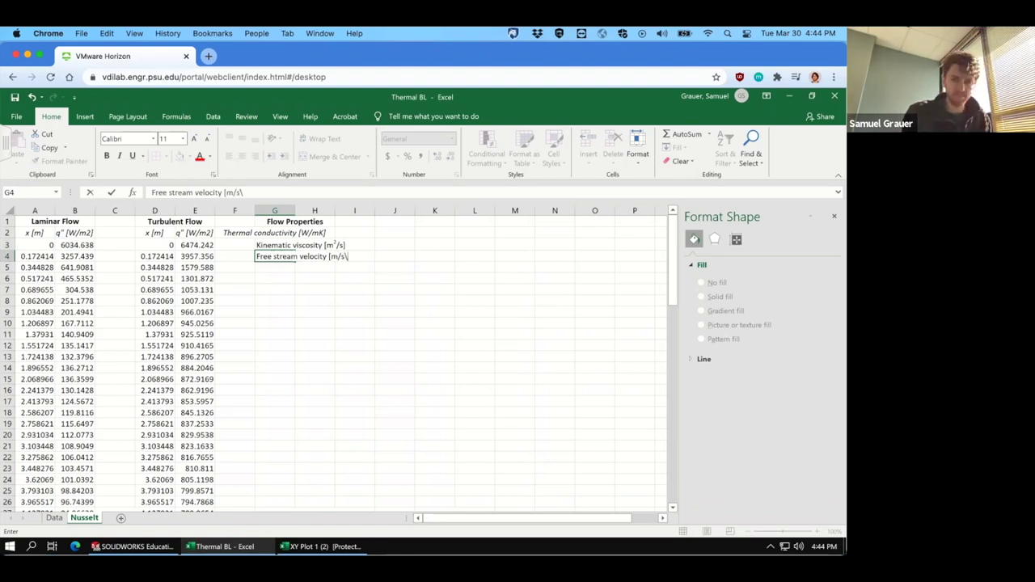
key(BackSpace)
text(])
key(Return)
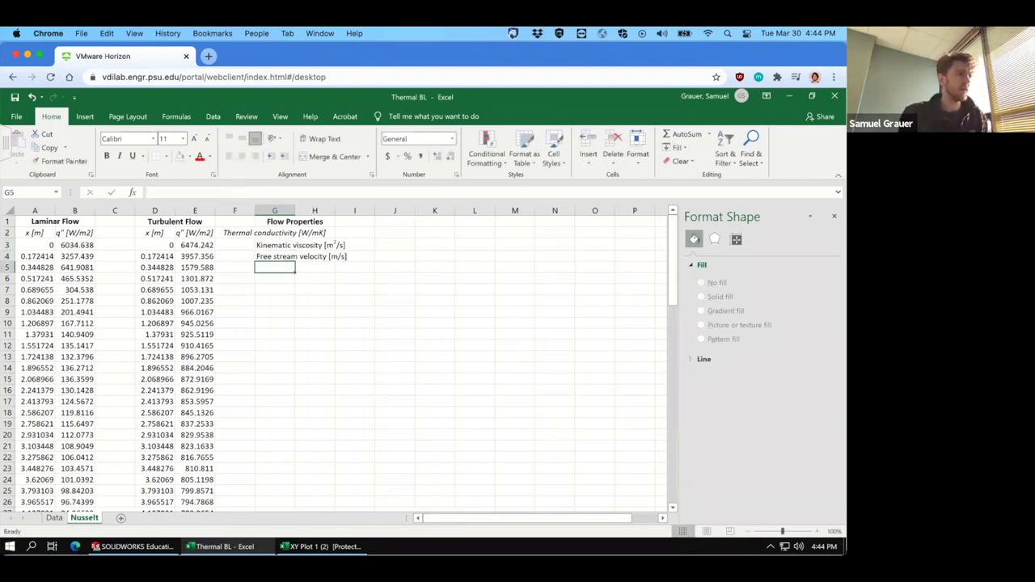
Step: Add 'Prandtl number' in G5 and italicize the labels G2:G5
text(Pr)
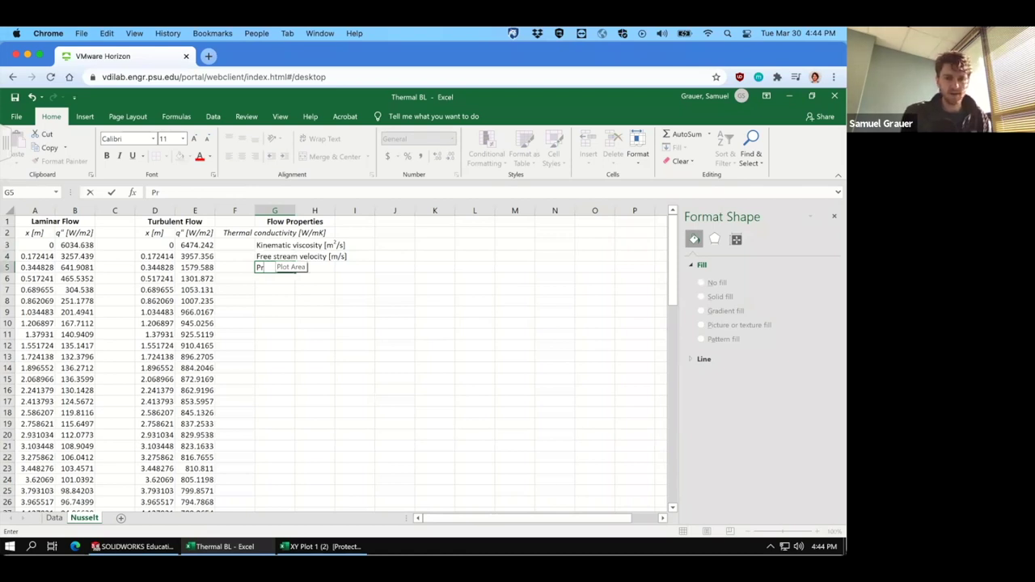
key(ctrl+Return)
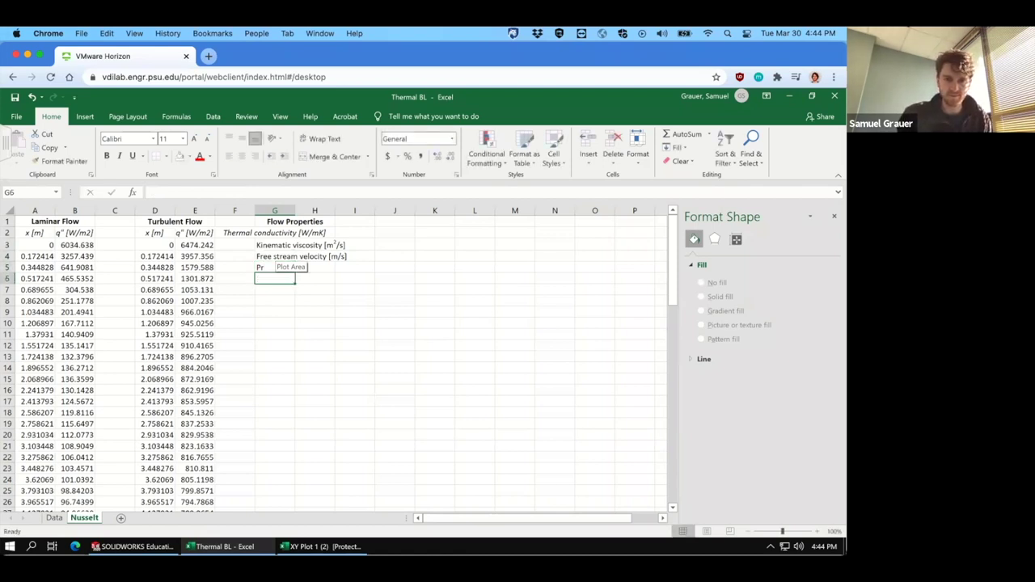
text(Prandtl)
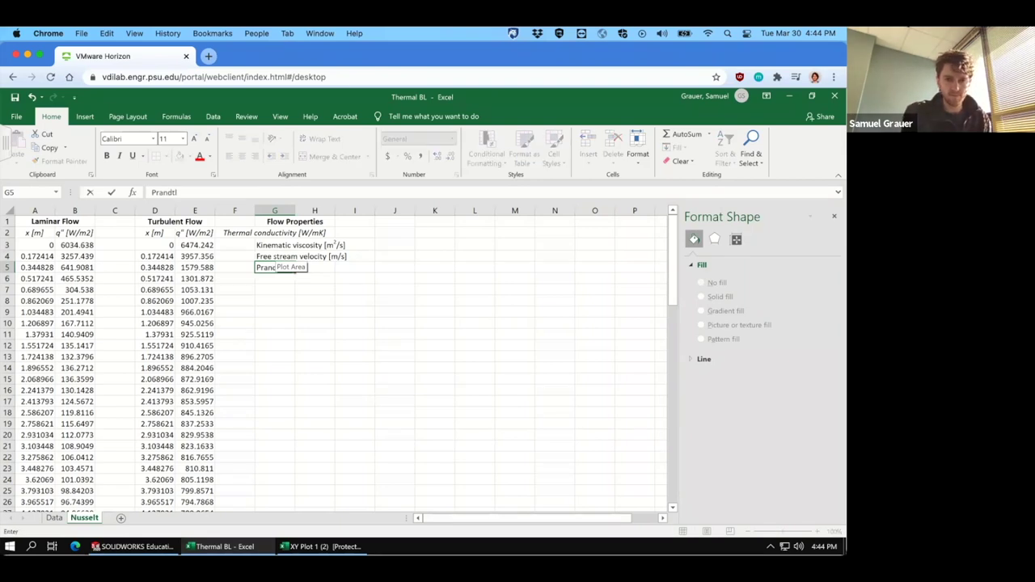
text( number)
key(ctrl+Return)
drag(279, 268, 279, 233)
key(ctrl+i)
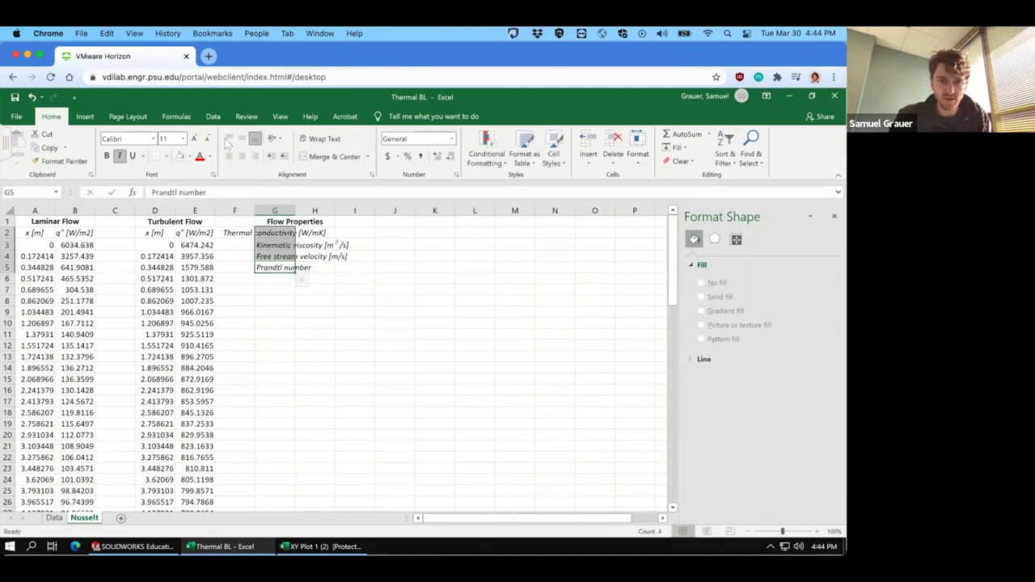
Step: Autofit column G to its longest property label
click(301, 233)
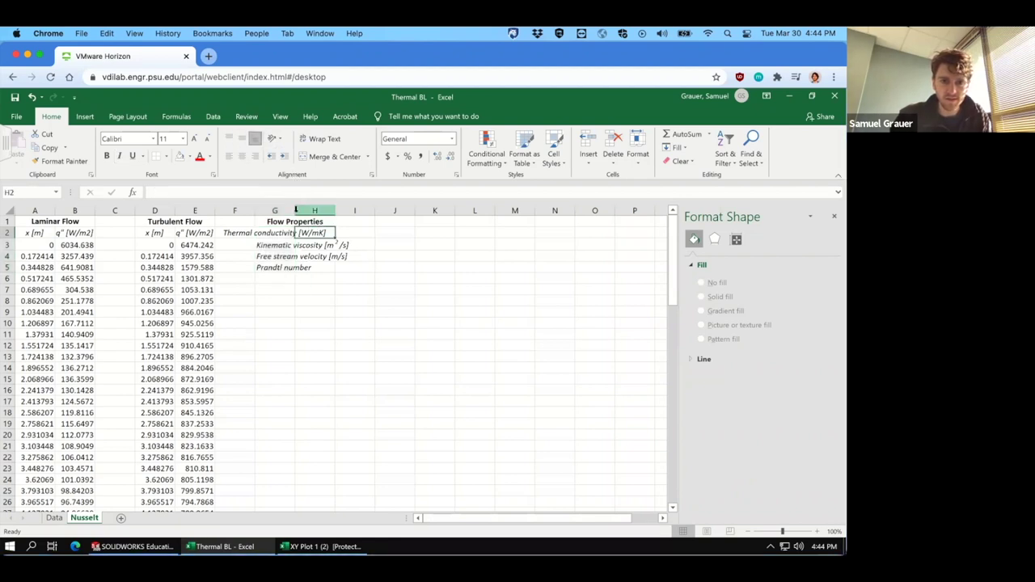
click(275, 210)
double_click(294, 210)
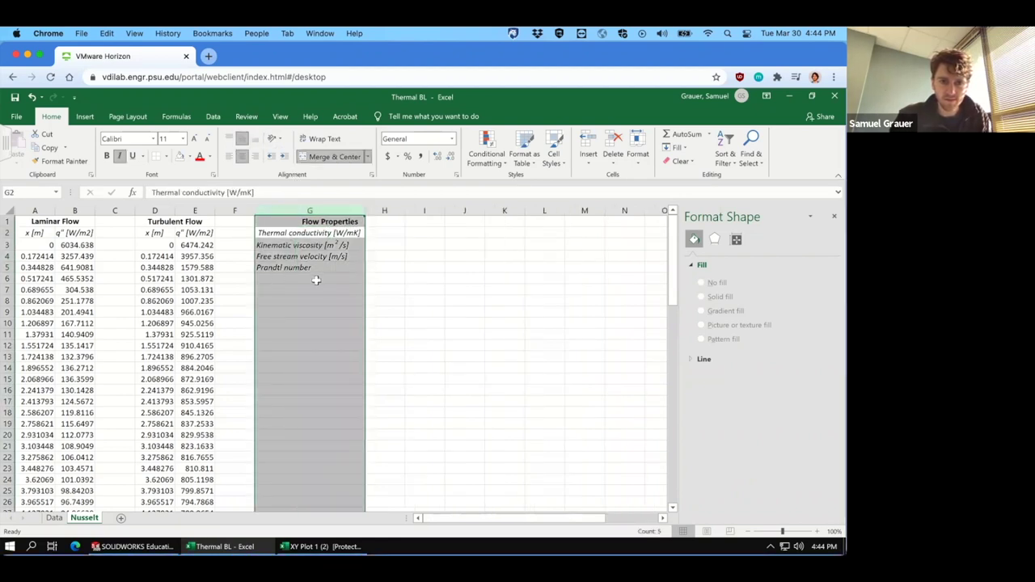
Step: Enter 0.02, 1.5e-5, 15.24 and 0.7 in H2:H5, then return to the Data sheet
click(374, 233)
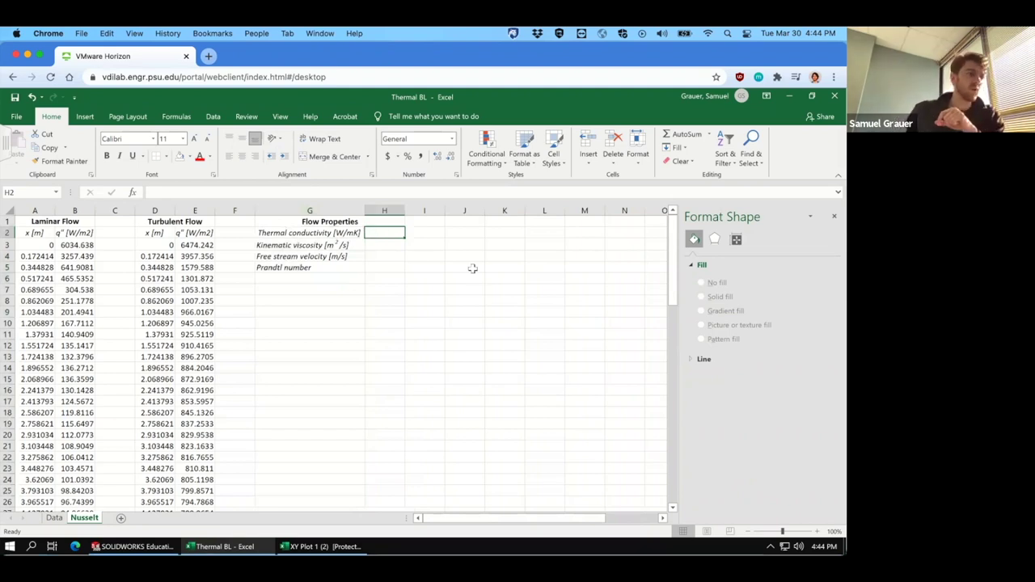
text(0.02)
key(Return)
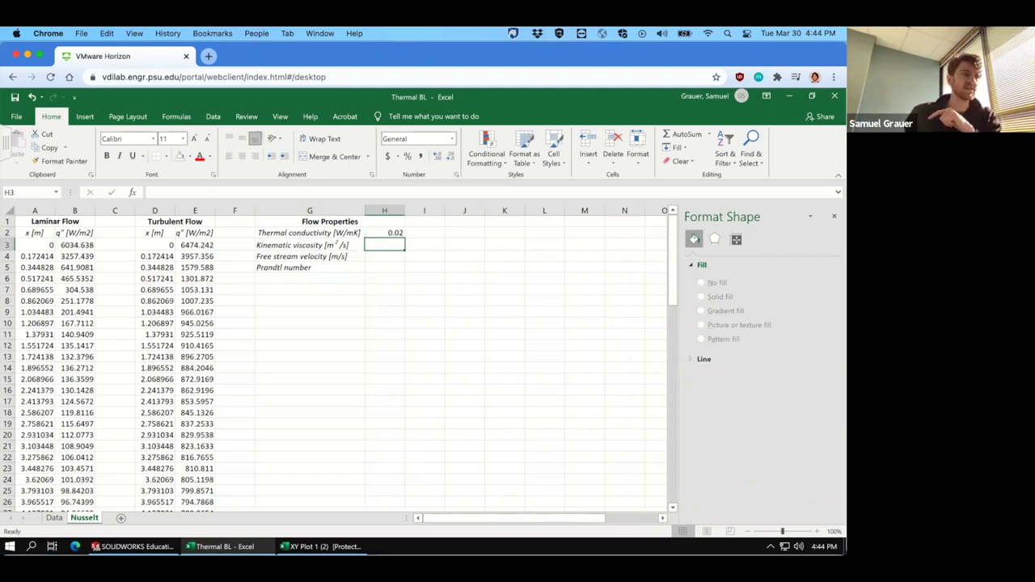
text(1.5)
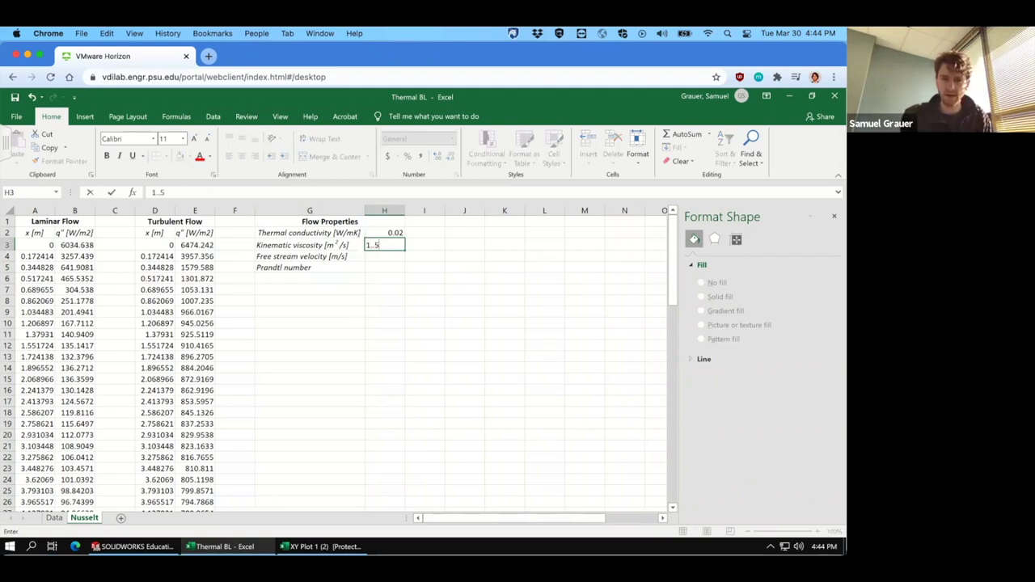
text(e)
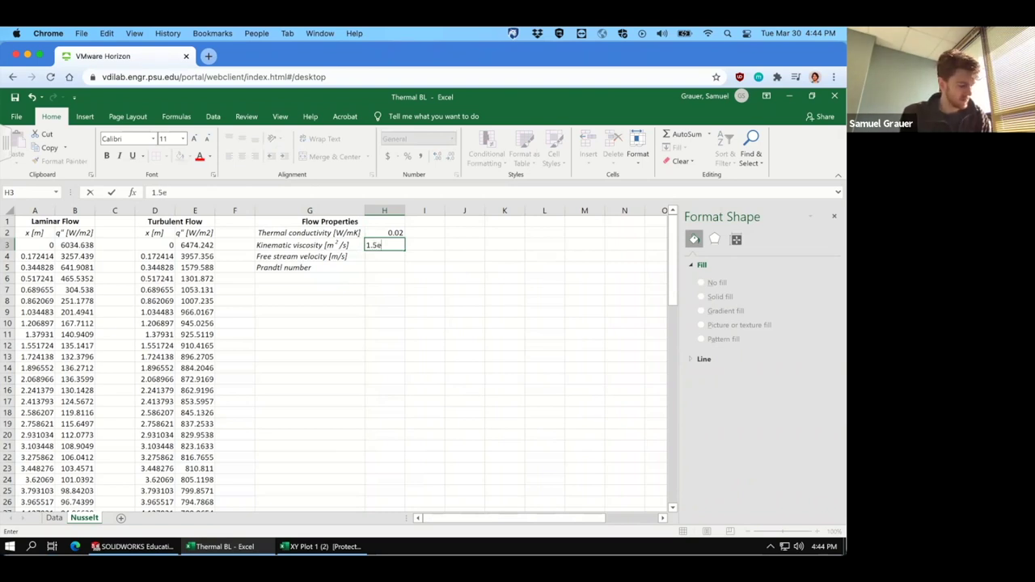
text(-5)
key(Return)
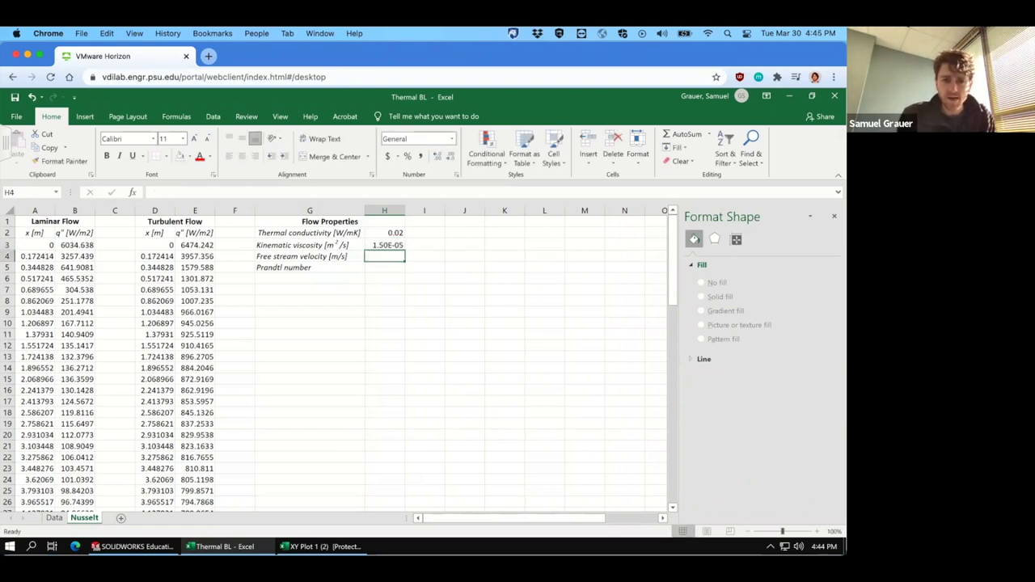
text(15)
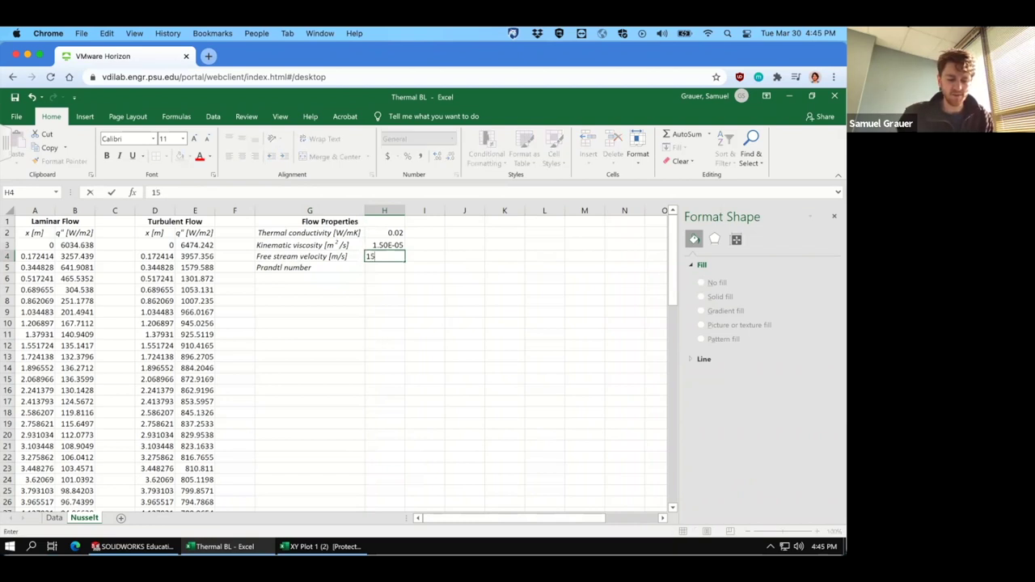
text(.24)
key(Return)
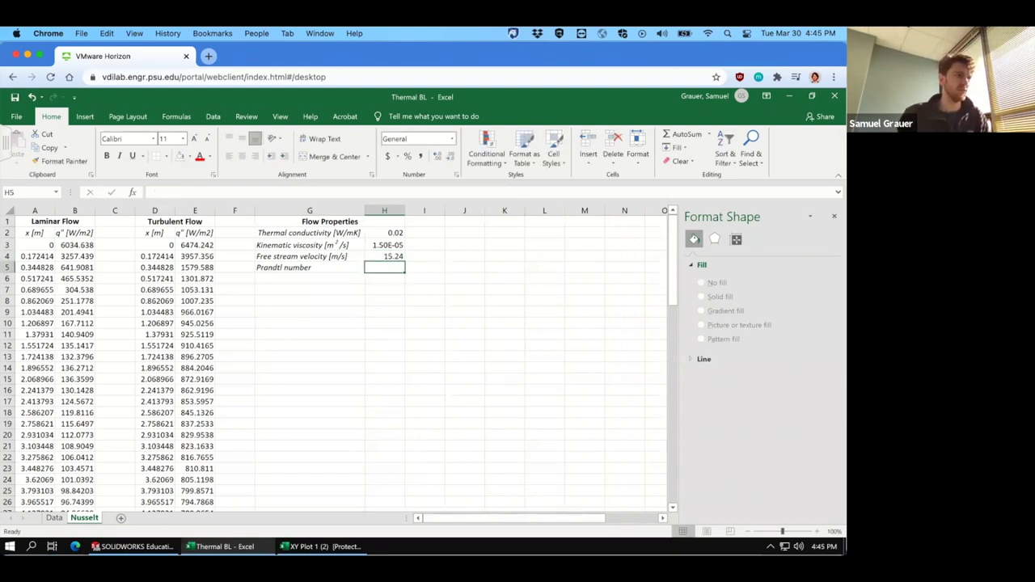
text(.7)
key(Return)
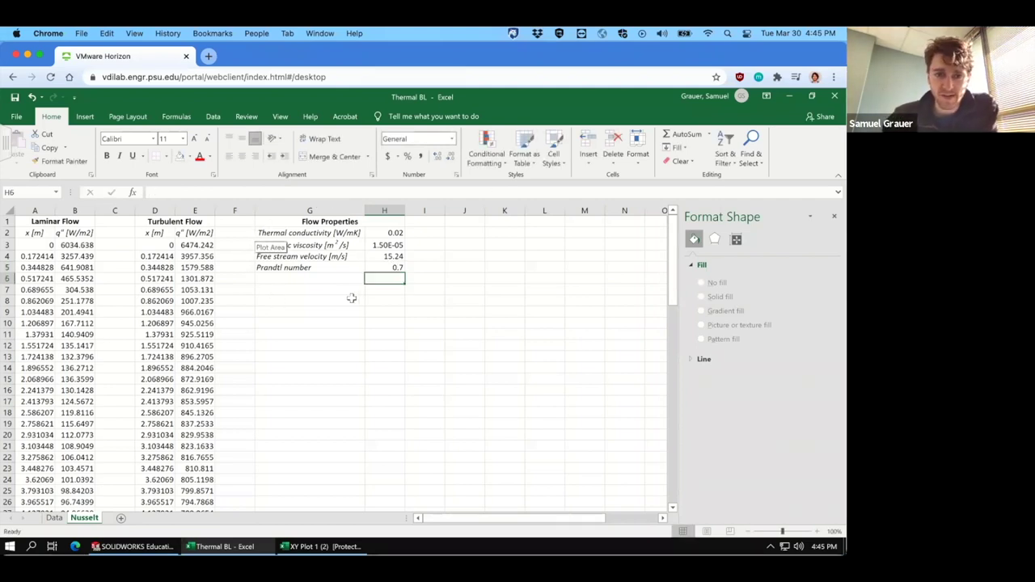
click(384, 366)
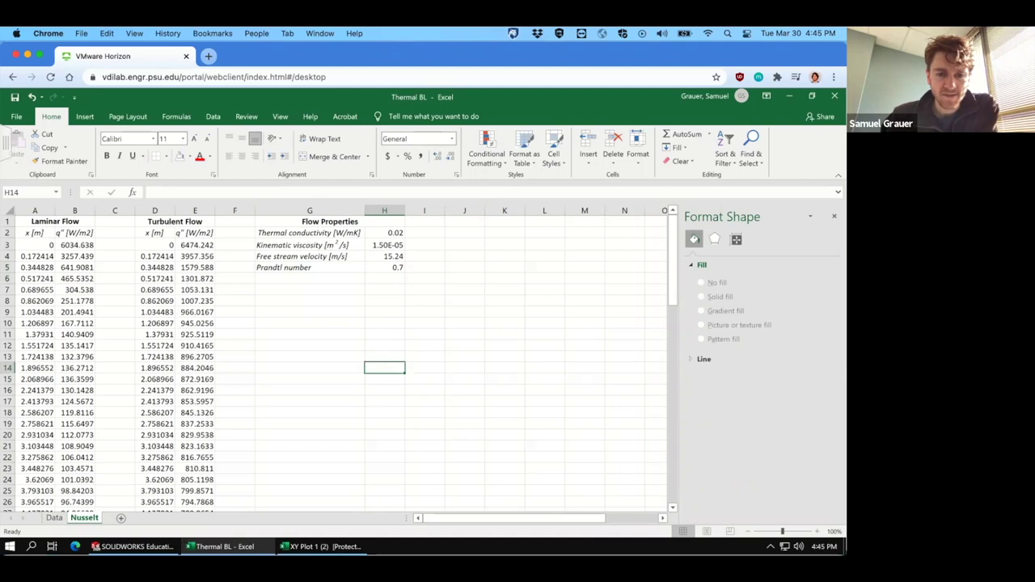
click(54, 518)
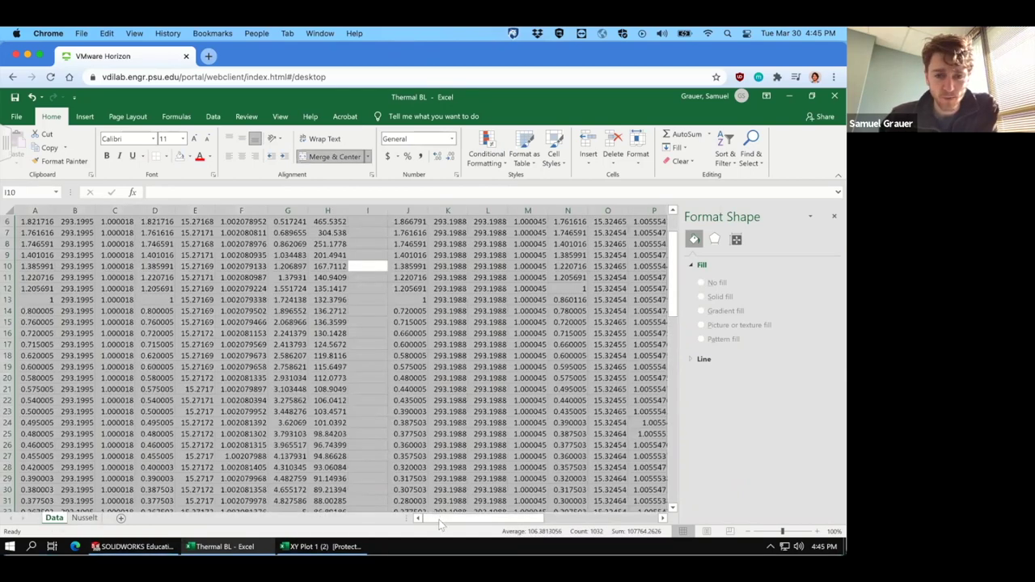
click(340, 477)
scroll(397, 446, right, 8)
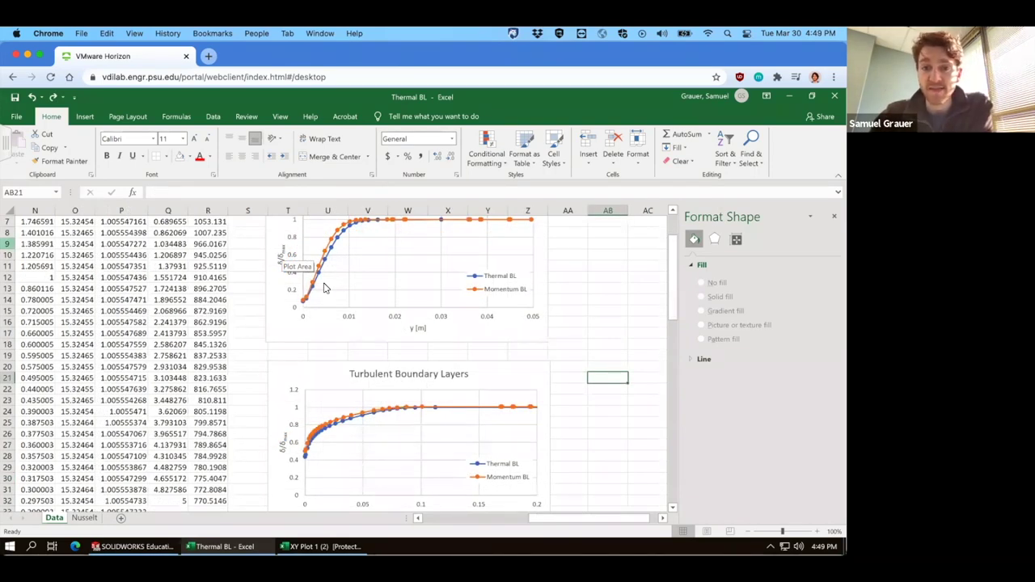
click(249, 277)
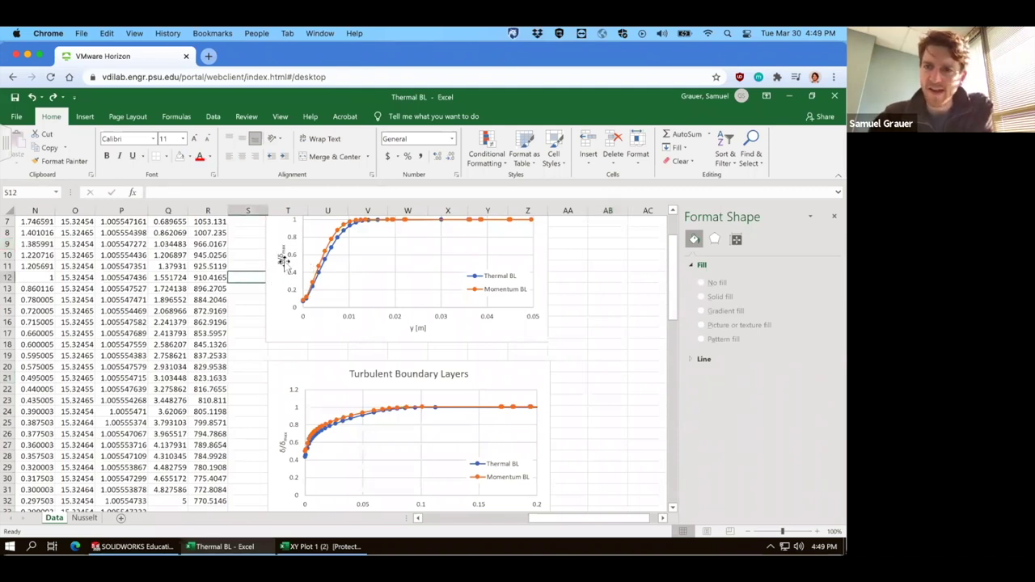
click(280, 259)
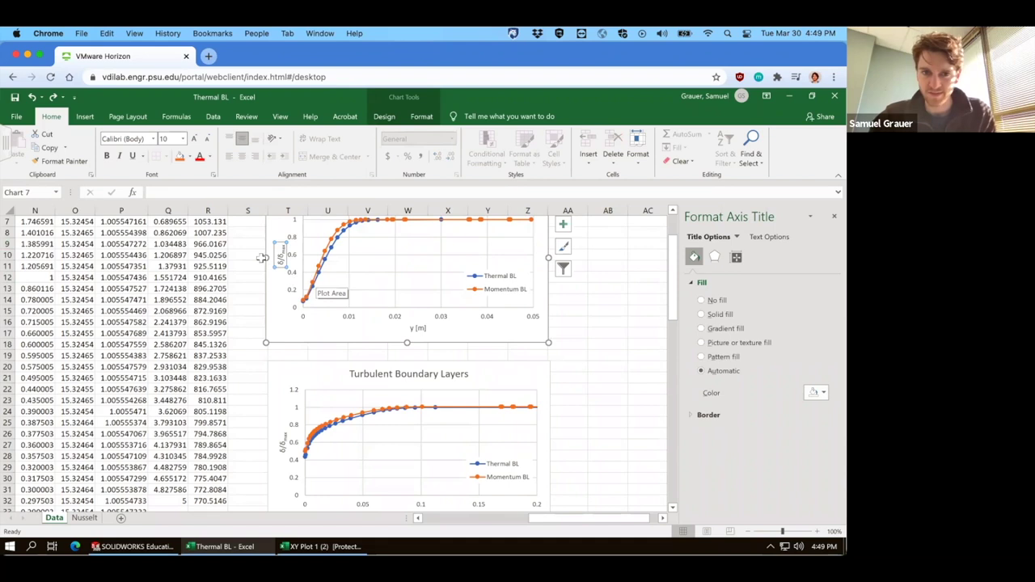
click(251, 251)
scroll(365, 296, up, 1)
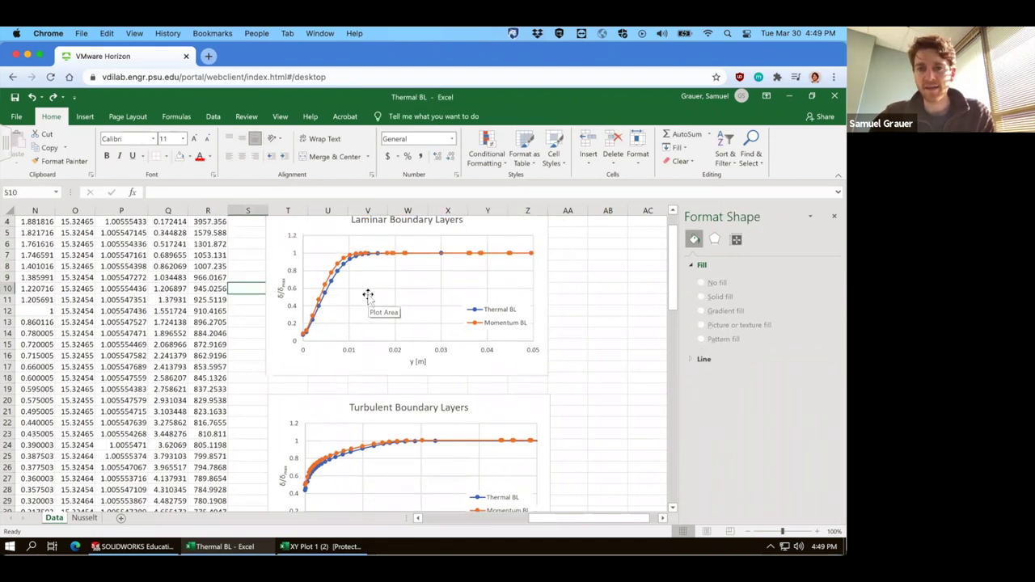
mouse_move(312, 325)
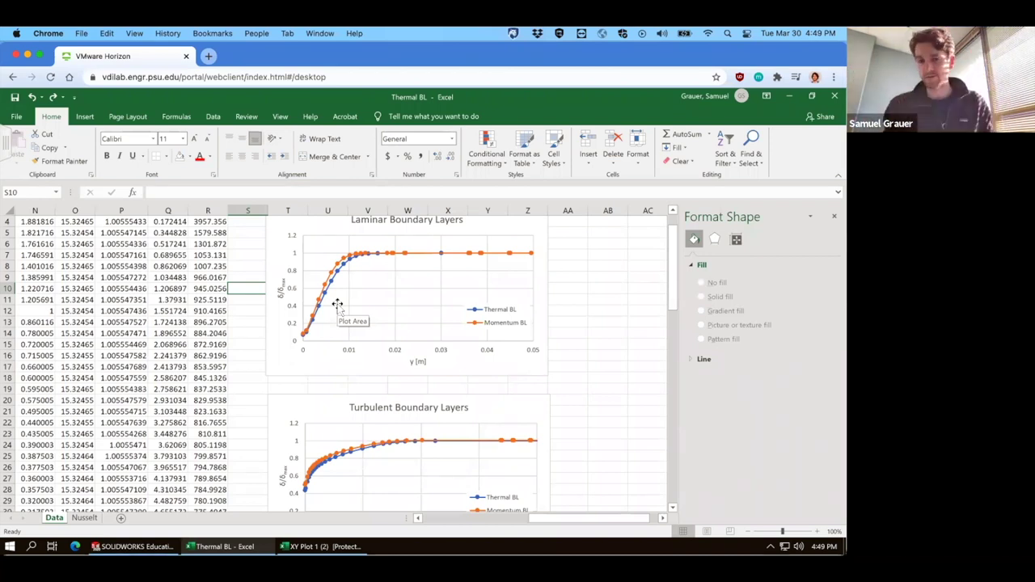
mouse_move(242, 547)
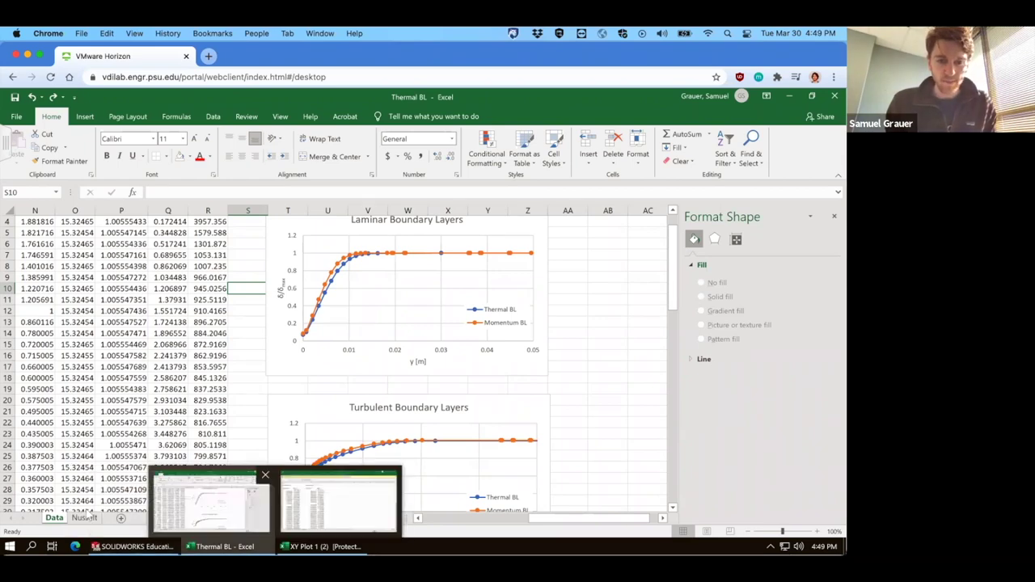
click(83, 519)
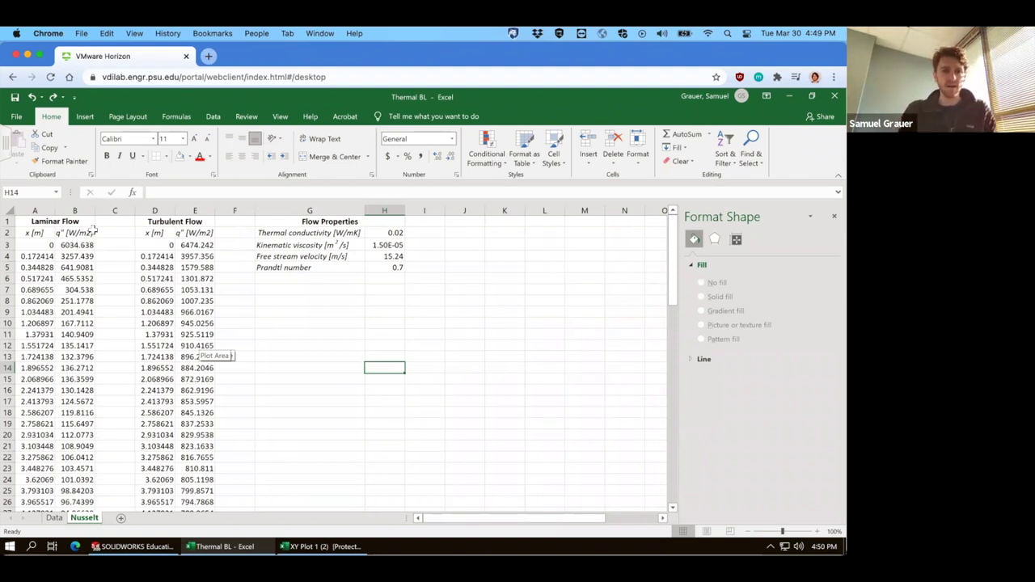
Step: Superscript the 2 in the B2 heat flux heading and copy that heading to E2
click(101, 233)
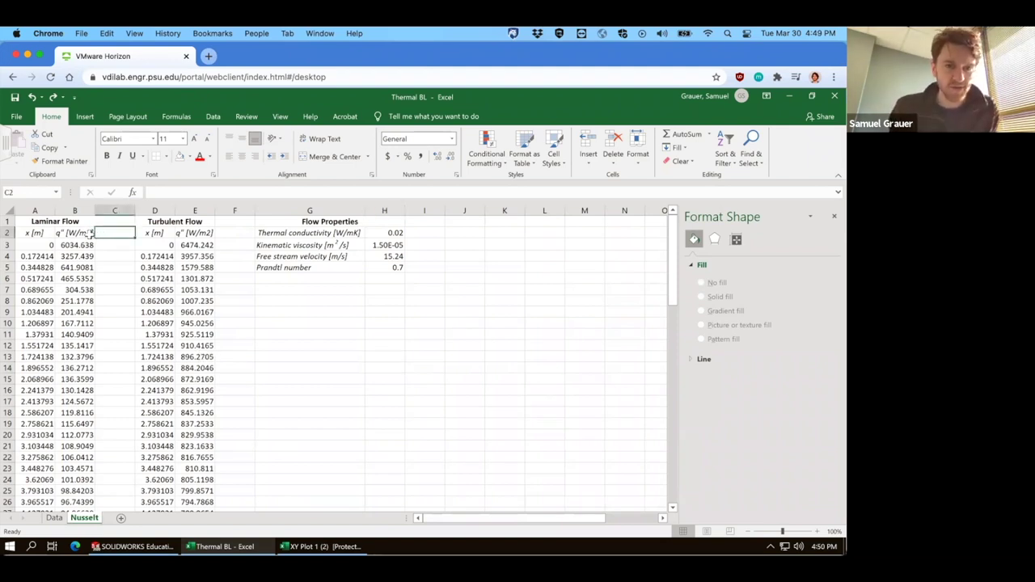
click(90, 233)
click(185, 192)
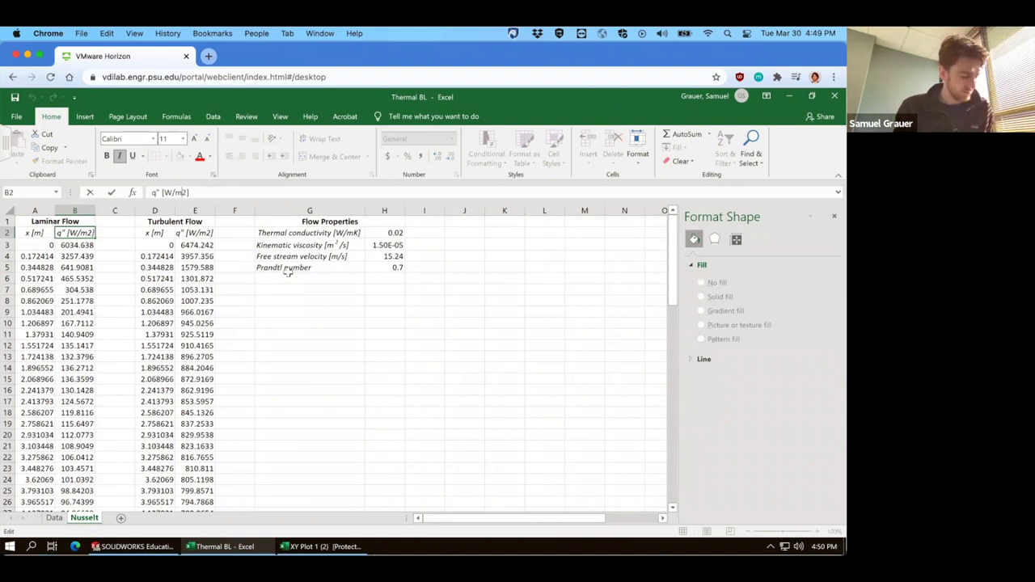
key(ctrl+1)
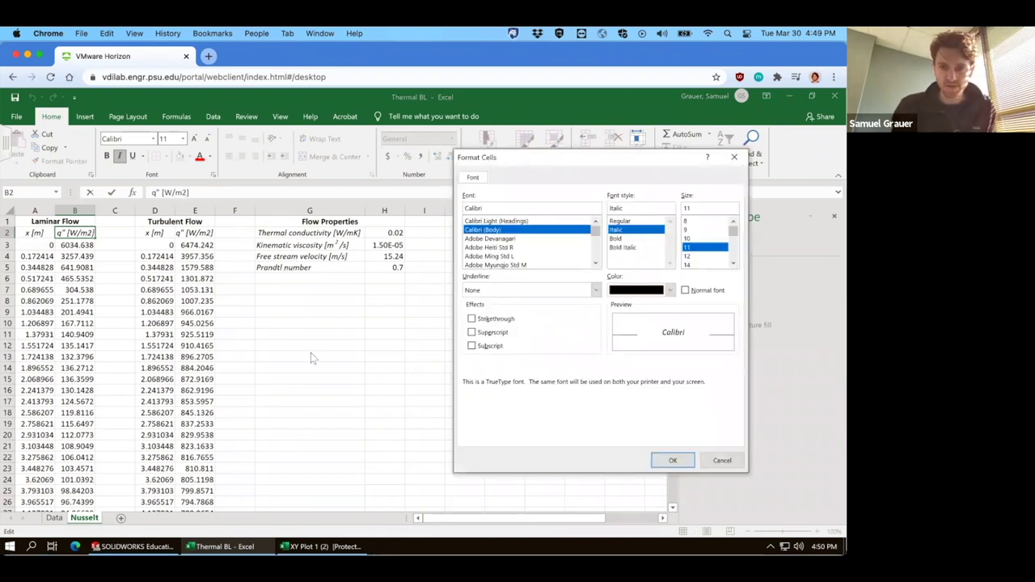
click(472, 332)
key(Return)
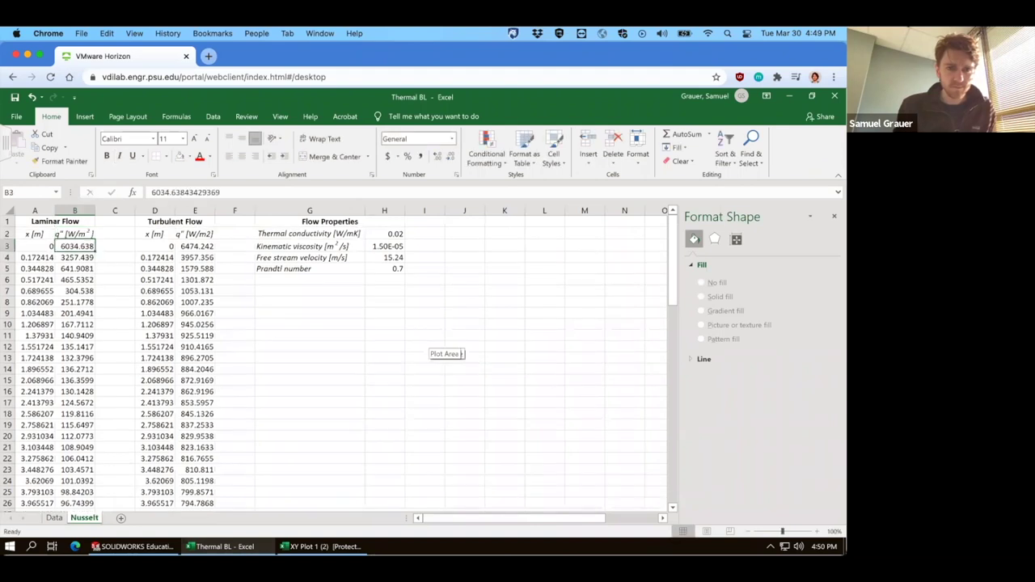
key(ctrl+Return)
key(ctrl+c)
key(Right)
key(Right)
key(Right)
key(ctrl+v)
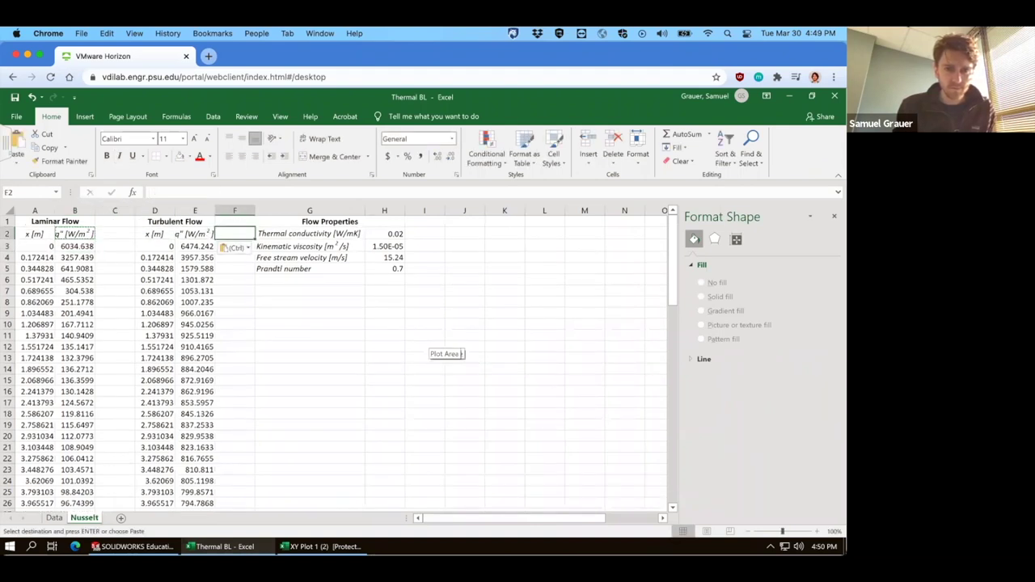
key(Left)
key(Left)
key(Left)
Step: Head C2 'Nux' with the x as a subscript
click(115, 233)
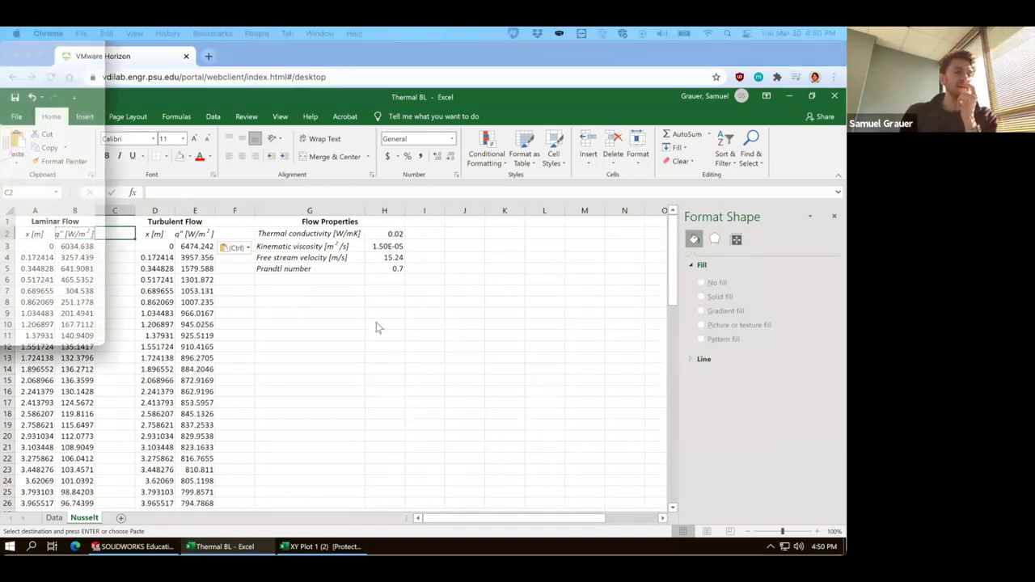
click(113, 233)
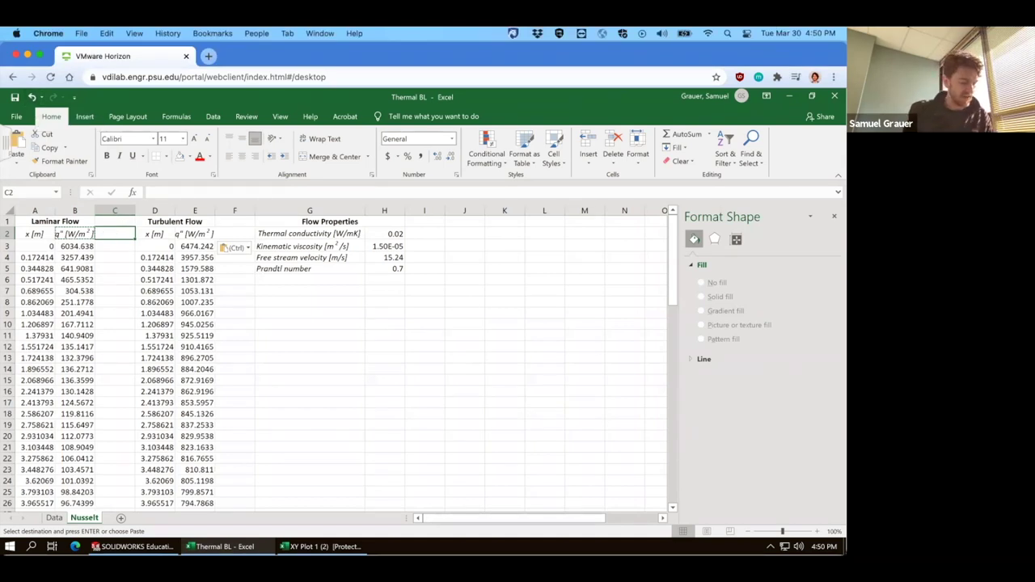
text(Nux)
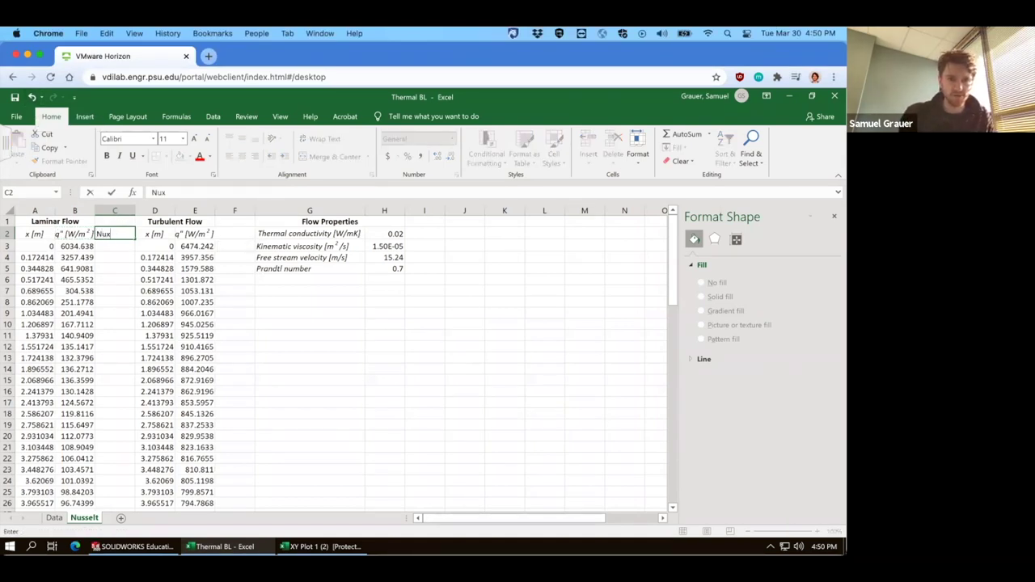
click(166, 191)
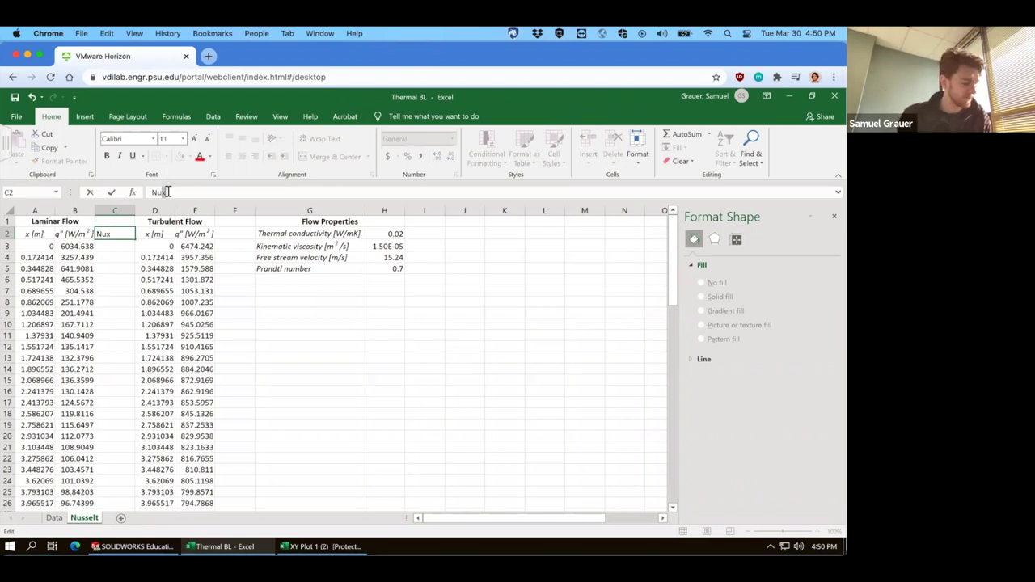
key(ctrl+1)
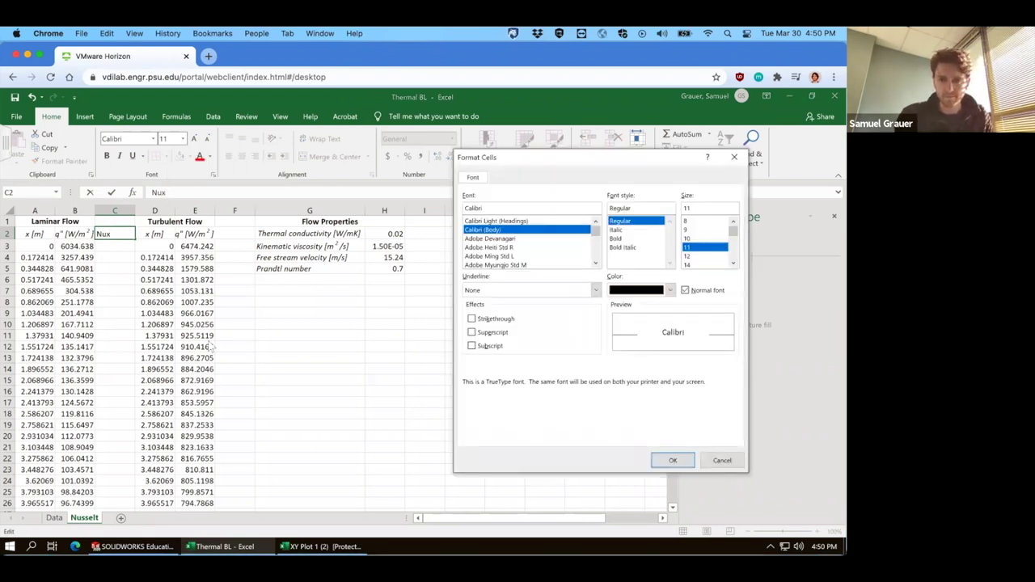
click(472, 346)
key(Return)
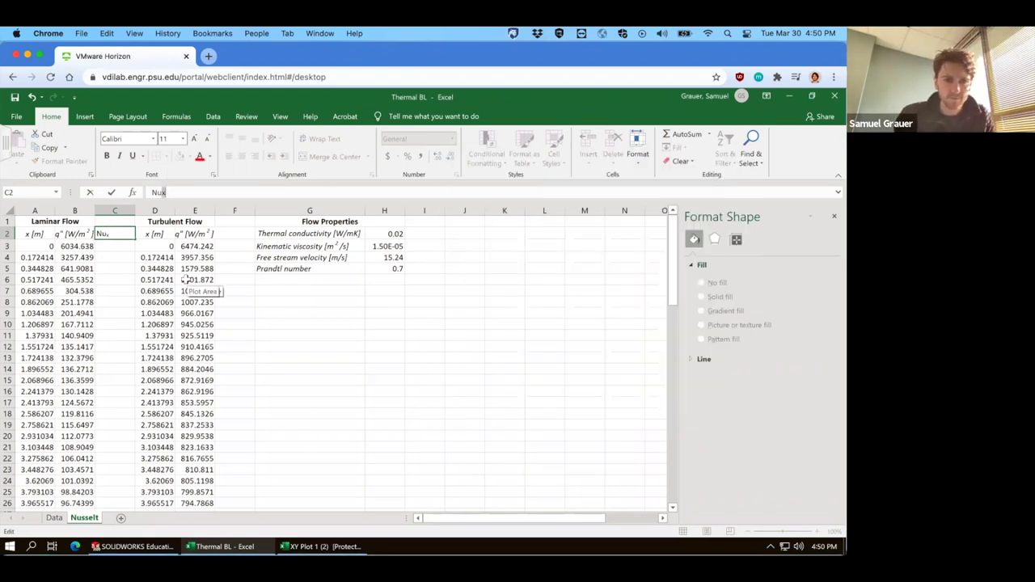
Step: Insert blank columns before the turbulent data and before Flow Properties
right_click(155, 211)
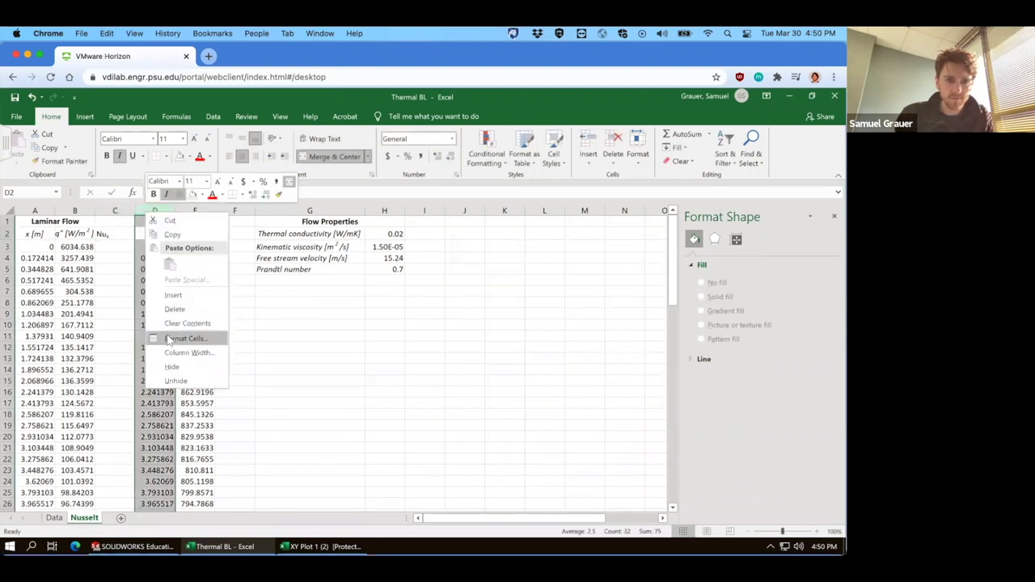
click(173, 296)
right_click(291, 211)
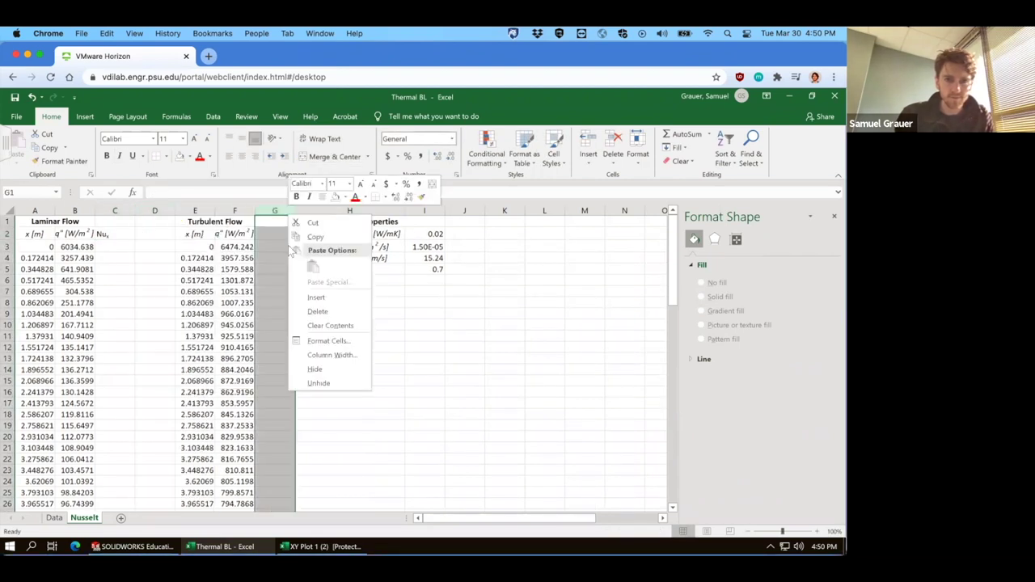
click(316, 296)
Step: Enter the formula =D8 in C3 and insert another blank column at D
click(123, 242)
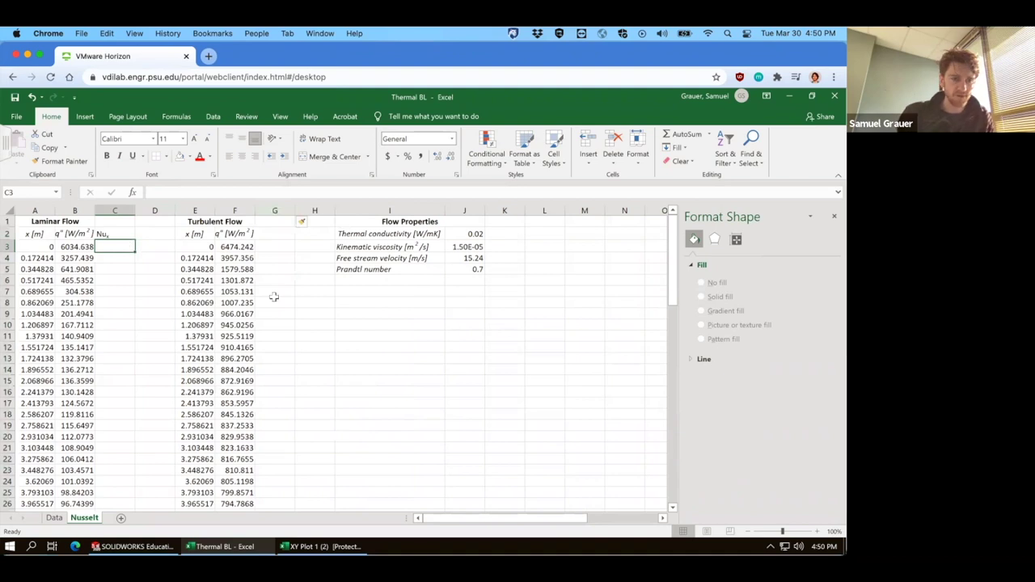
text(=)
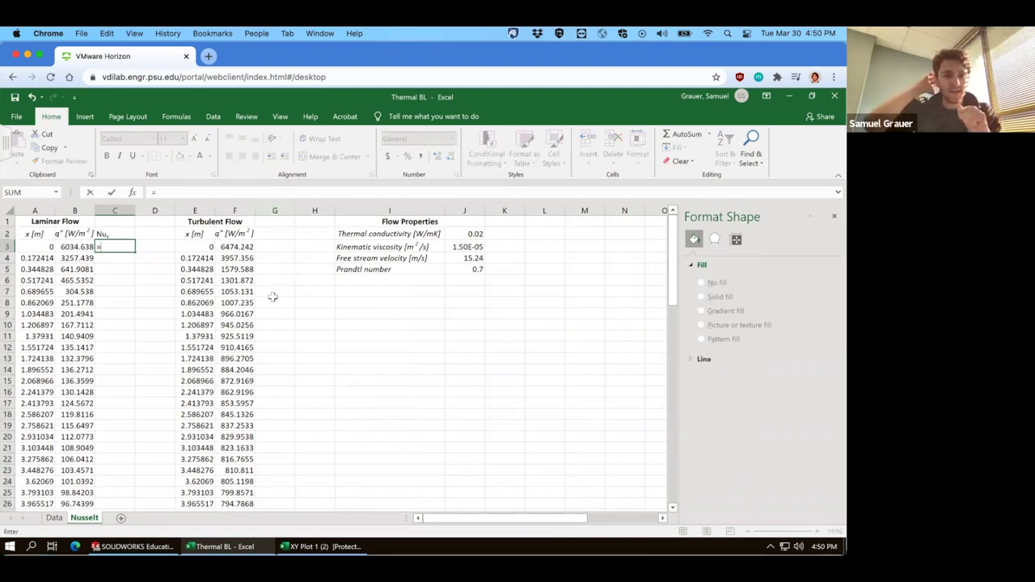
click(139, 301)
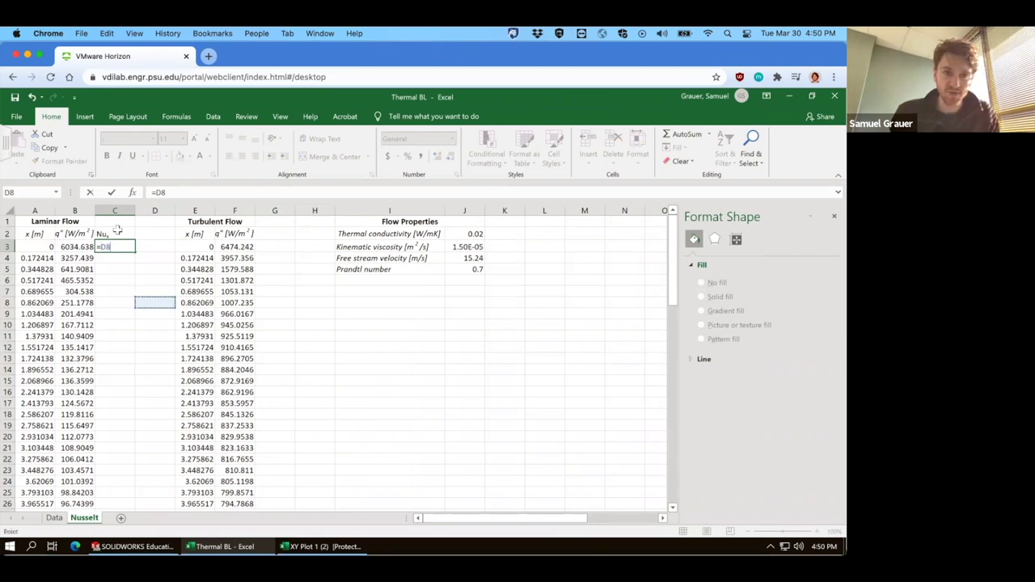
key(Return)
click(128, 270)
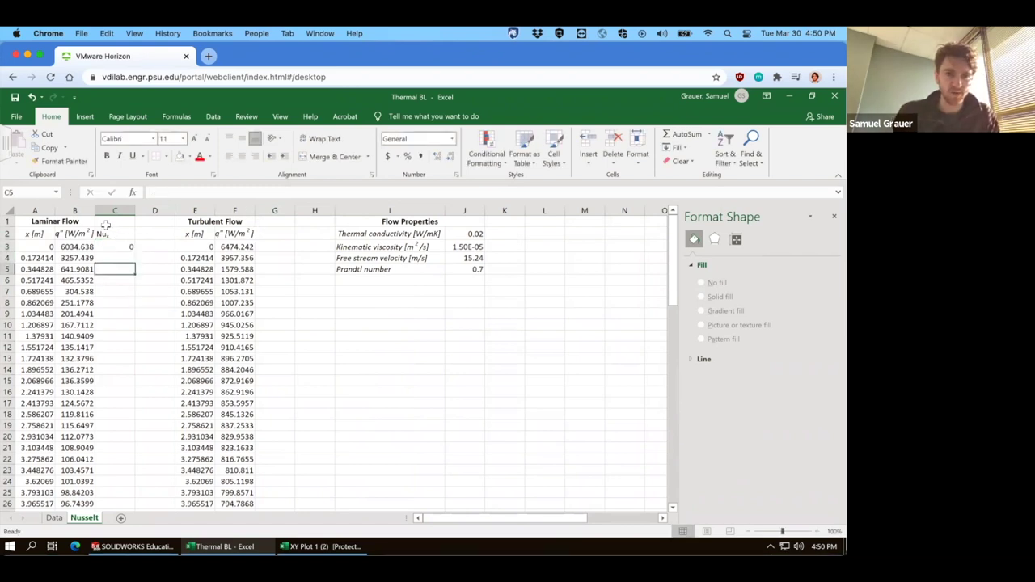
right_click(147, 210)
click(174, 295)
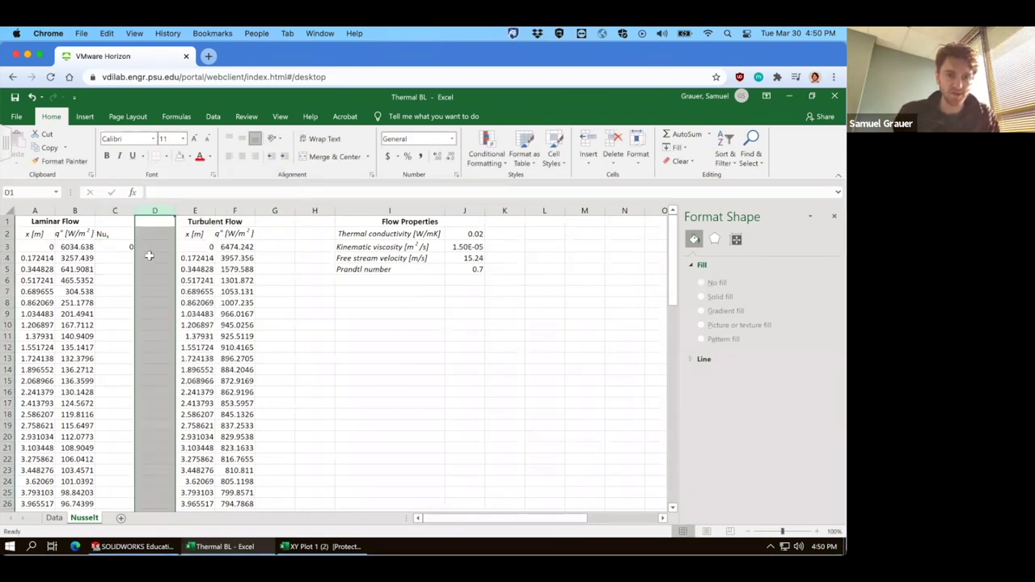
Step: Rewrite the C2 heading as 'h [W/m²K]' with a superscript 2 and widen column C
click(107, 234)
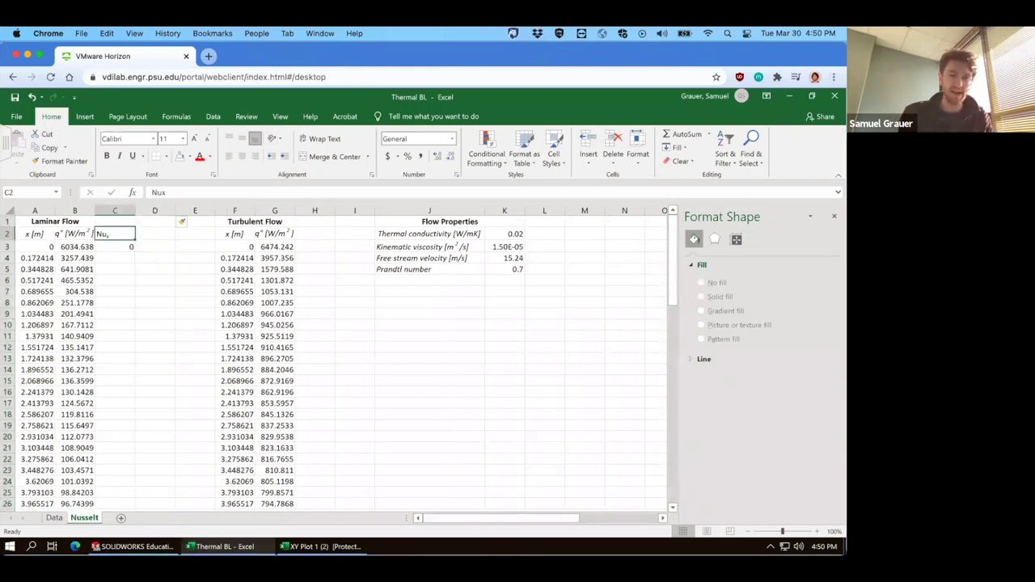
text(h [W)
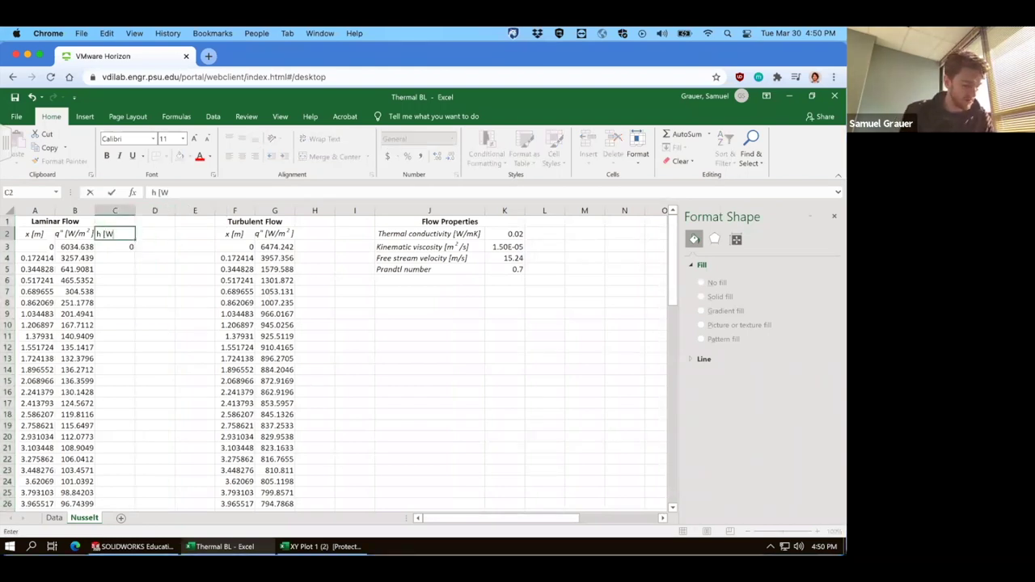
text(/m2k)
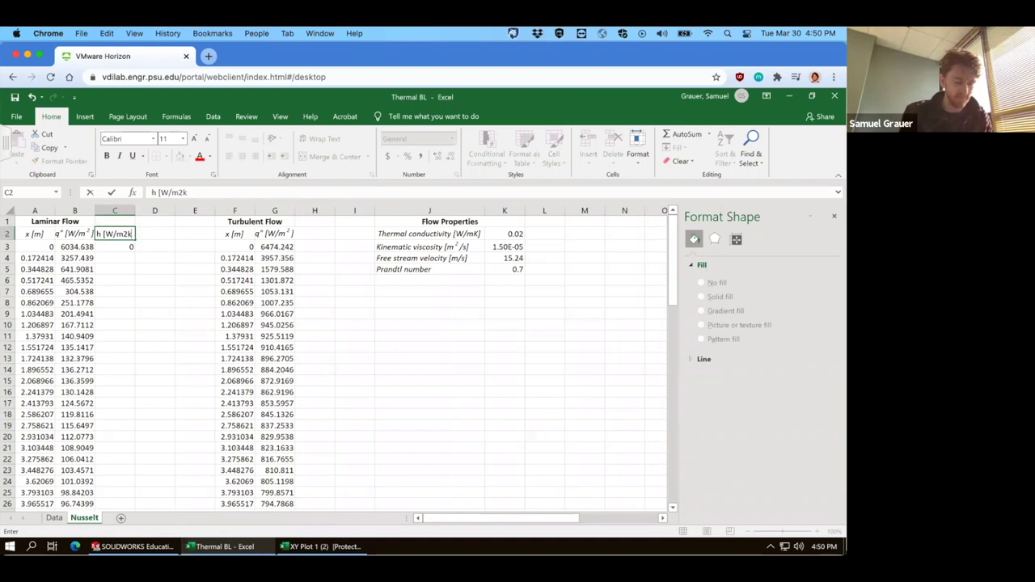
click(182, 193)
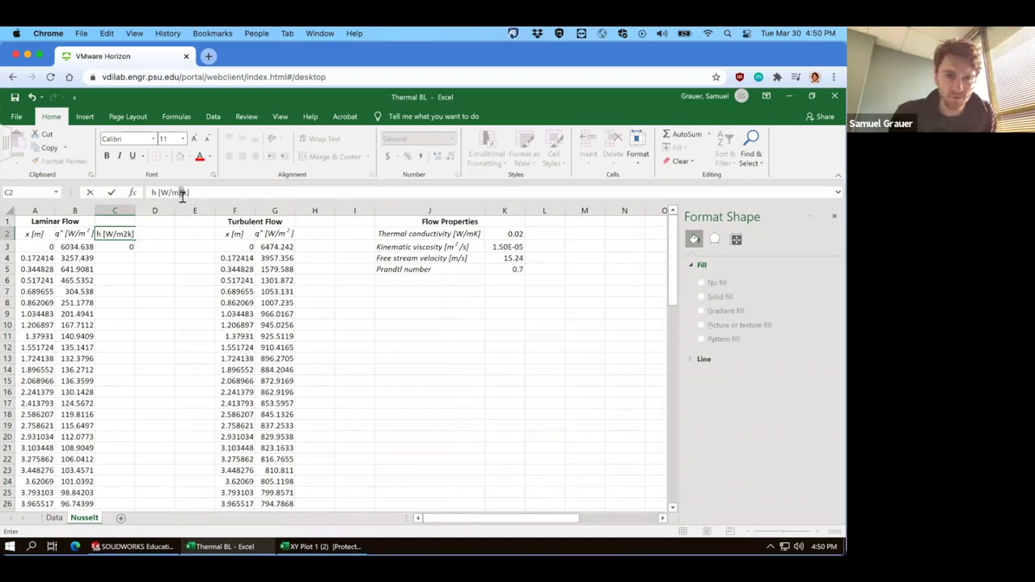
key(ctrl+1)
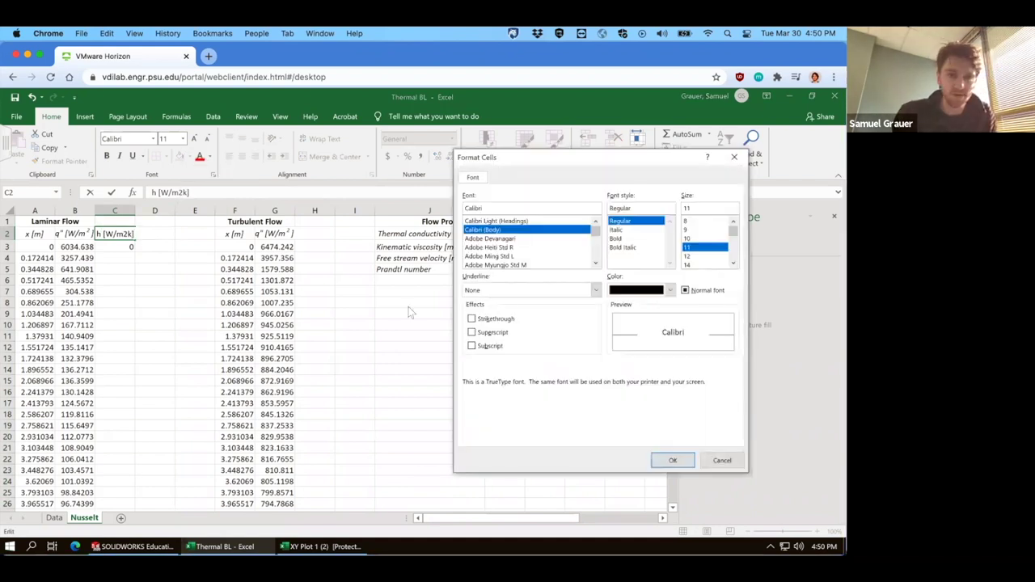
click(489, 333)
click(672, 460)
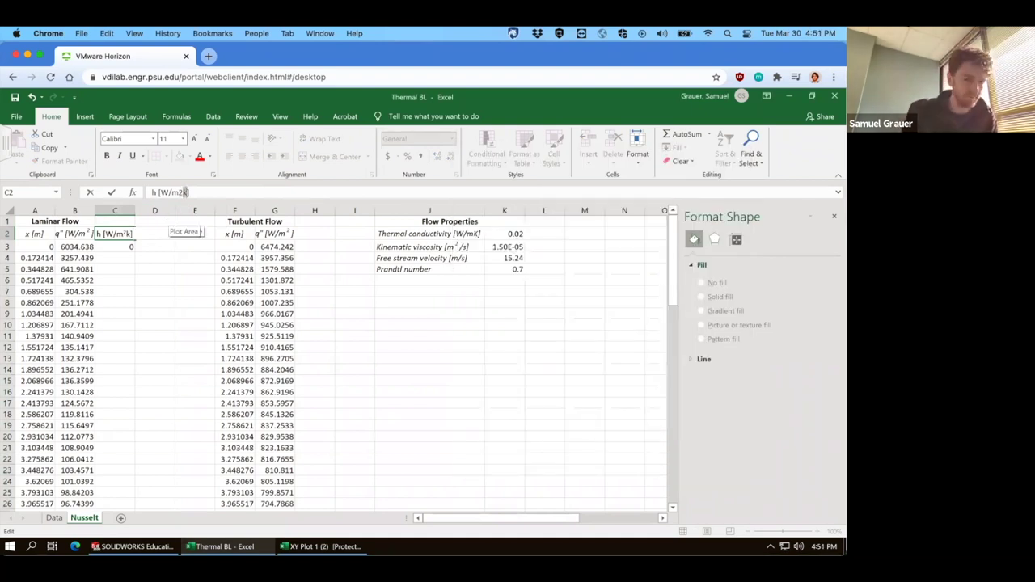
key(Return)
key(Up)
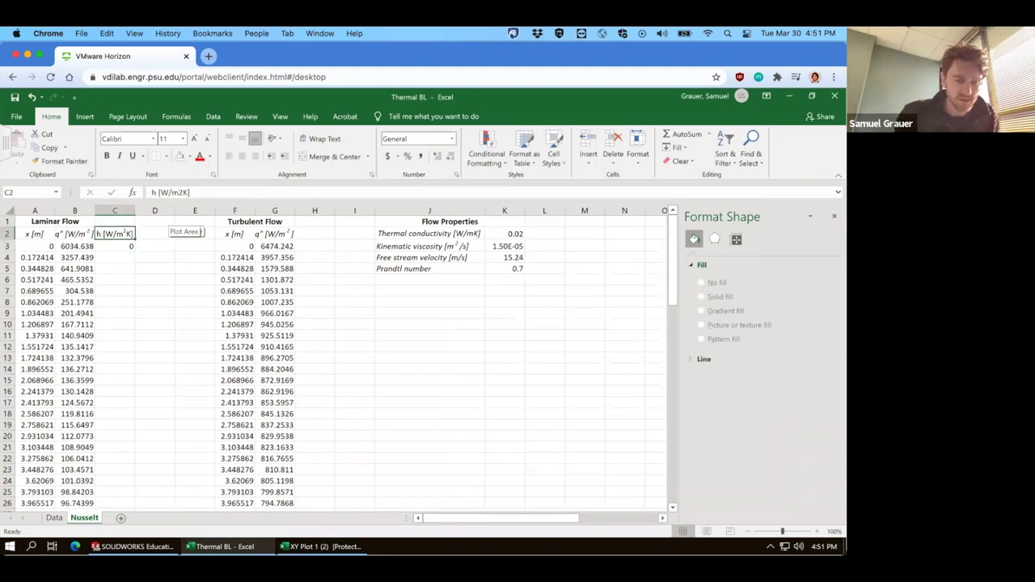
drag(135, 210, 141, 211)
click(151, 233)
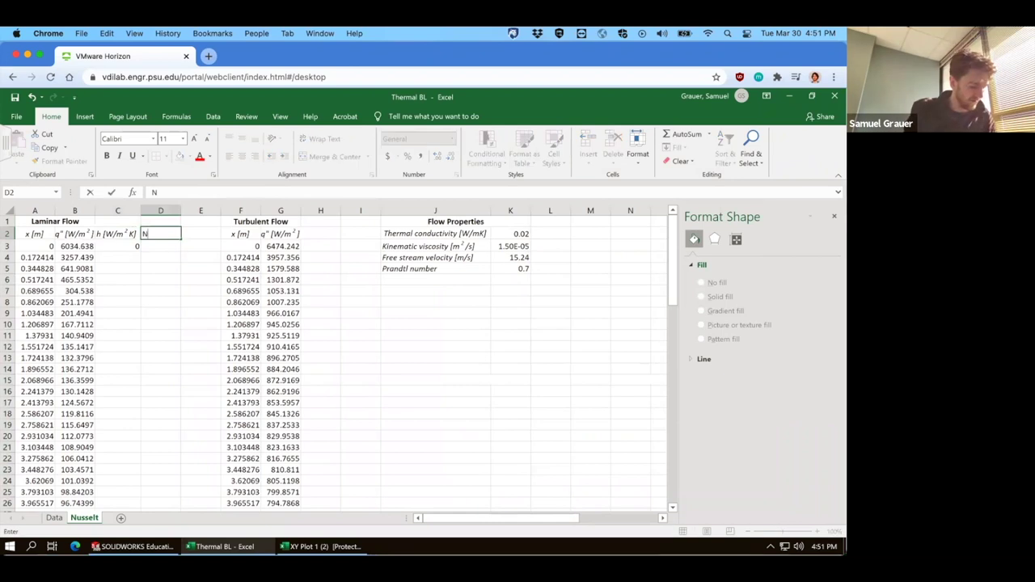
Step: Head D2 'Nux,sim' and E2 'Rex'
text(Nux)
key(Return)
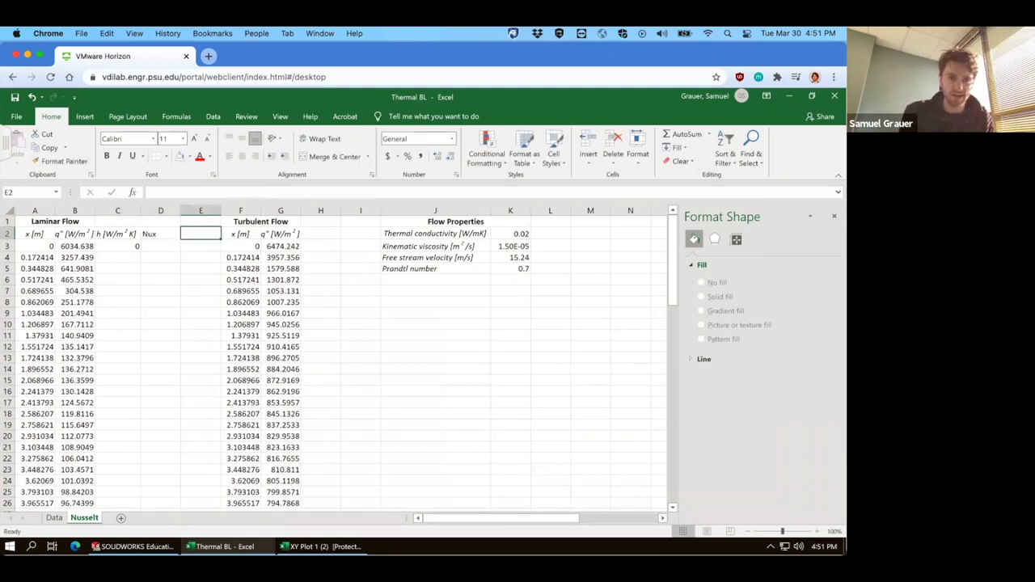
click(162, 235)
click(219, 190)
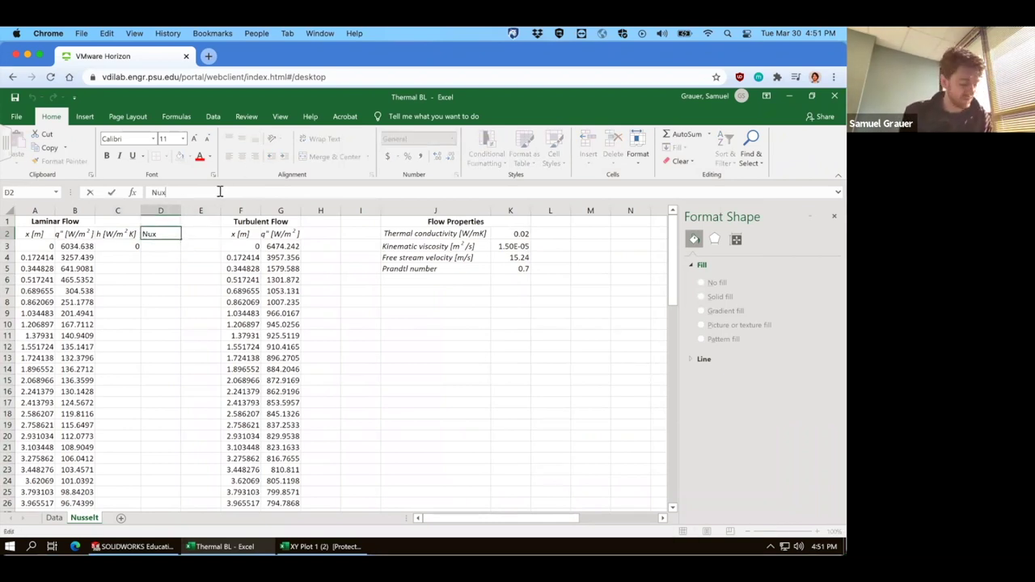
text(,sim)
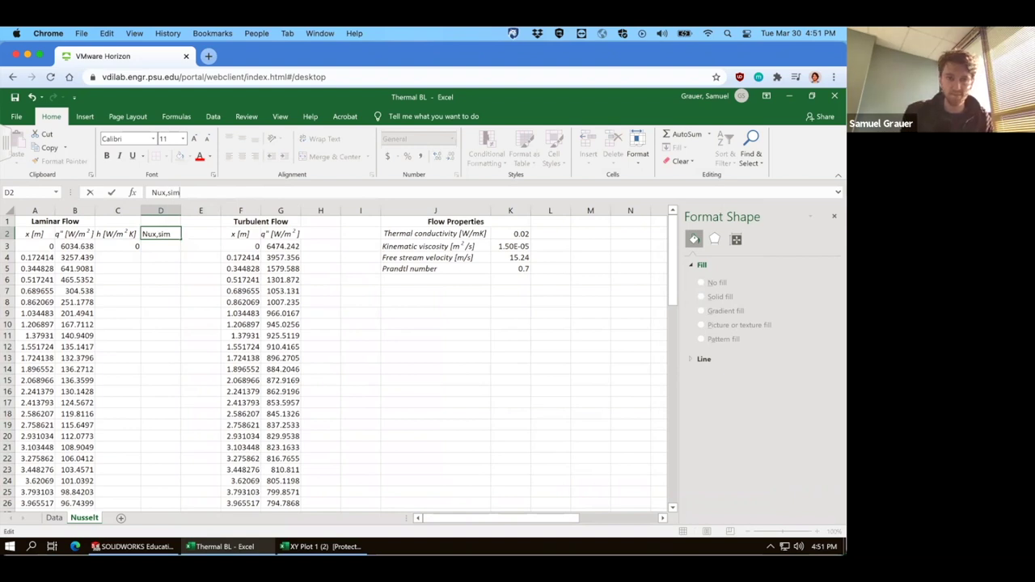
click(111, 192)
click(201, 234)
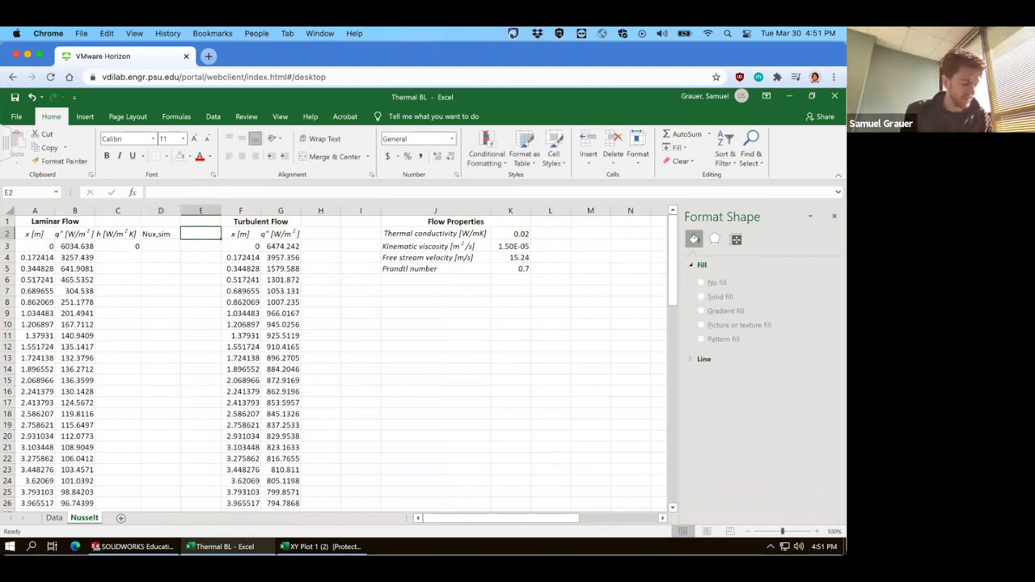
text(Re)
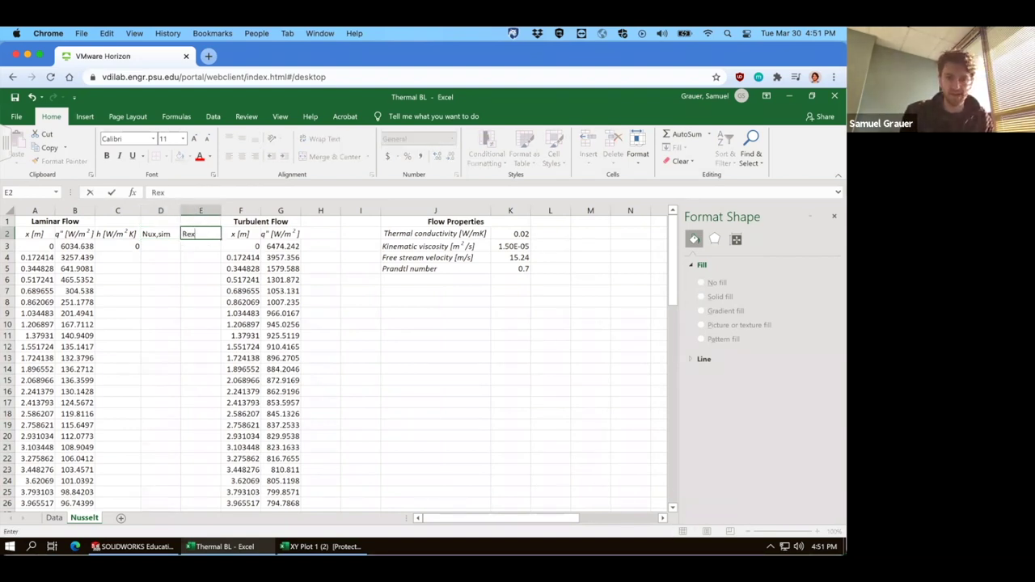
text(x)
key(Return)
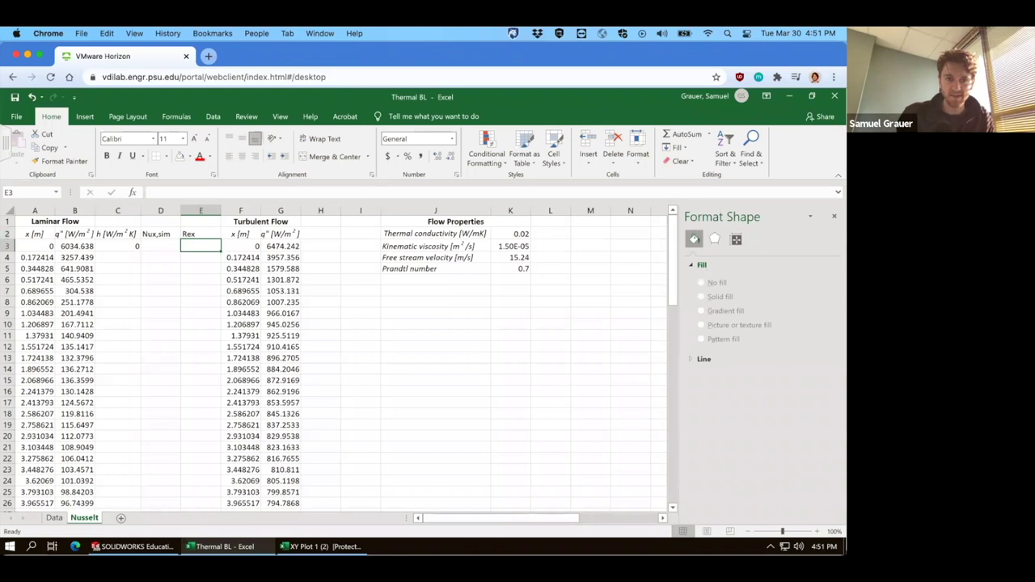
Step: Insert a blank column F and head it 'Nux,emp'
right_click(238, 211)
click(257, 298)
click(229, 232)
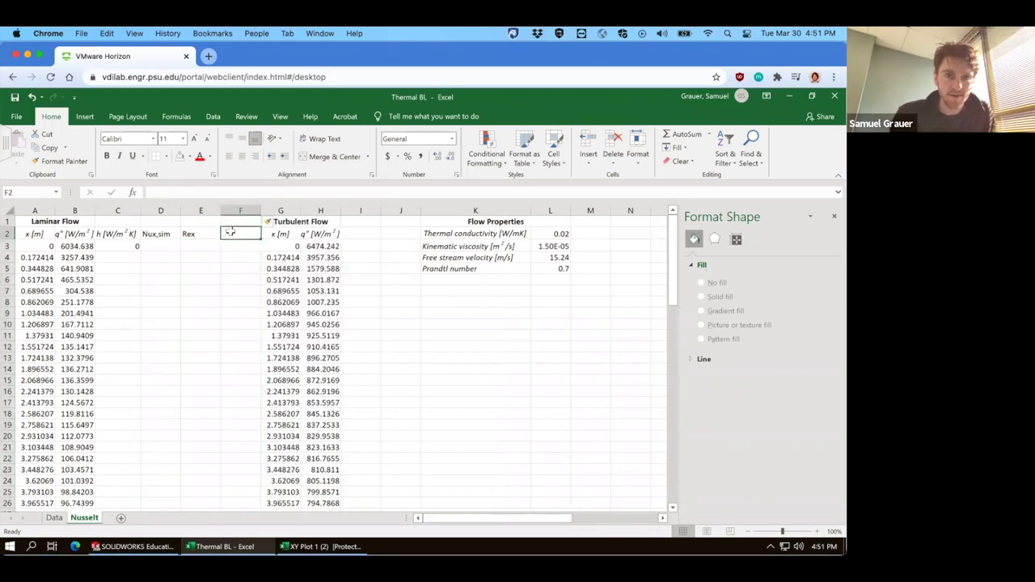
text(Pr)
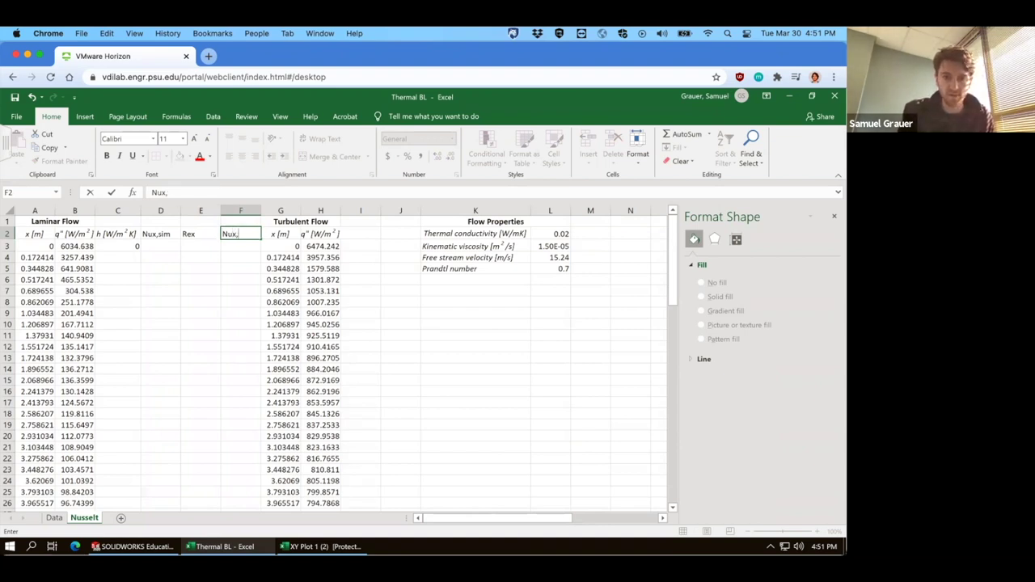
text(emp)
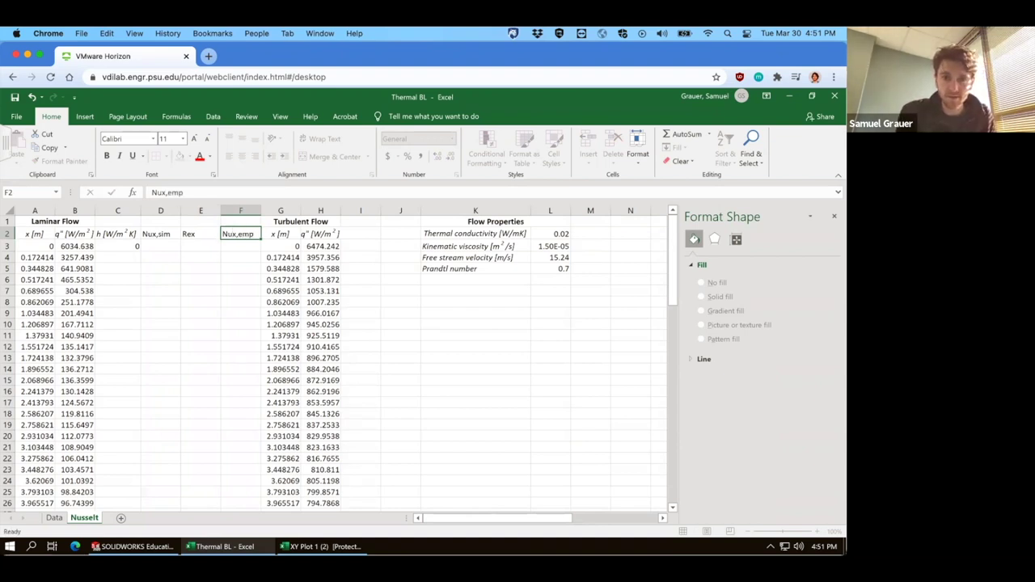
click(161, 196)
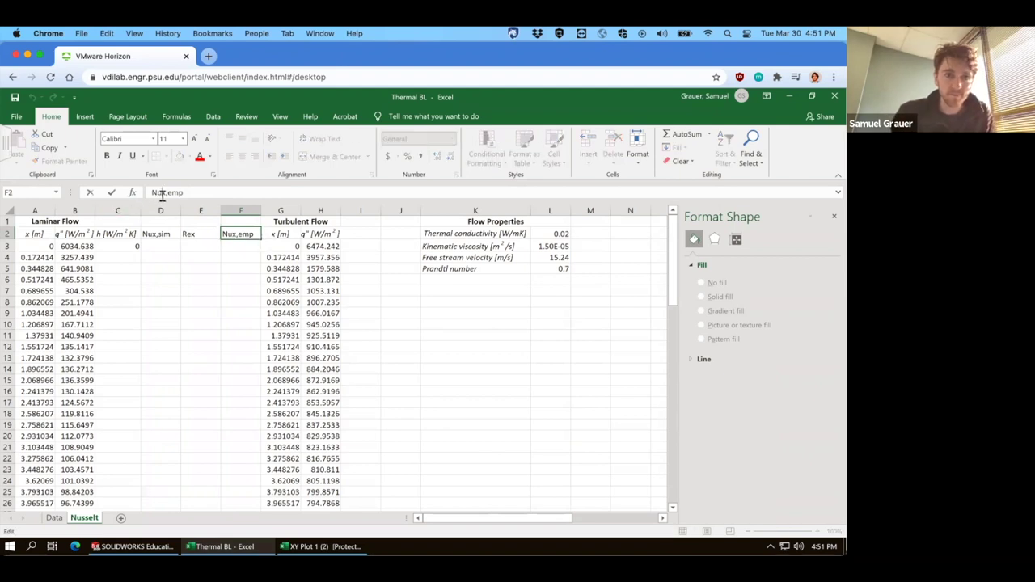
Step: Subscript x,emp in the F2 heading and the x in Rex
drag(184, 194, 161, 194)
click(213, 175)
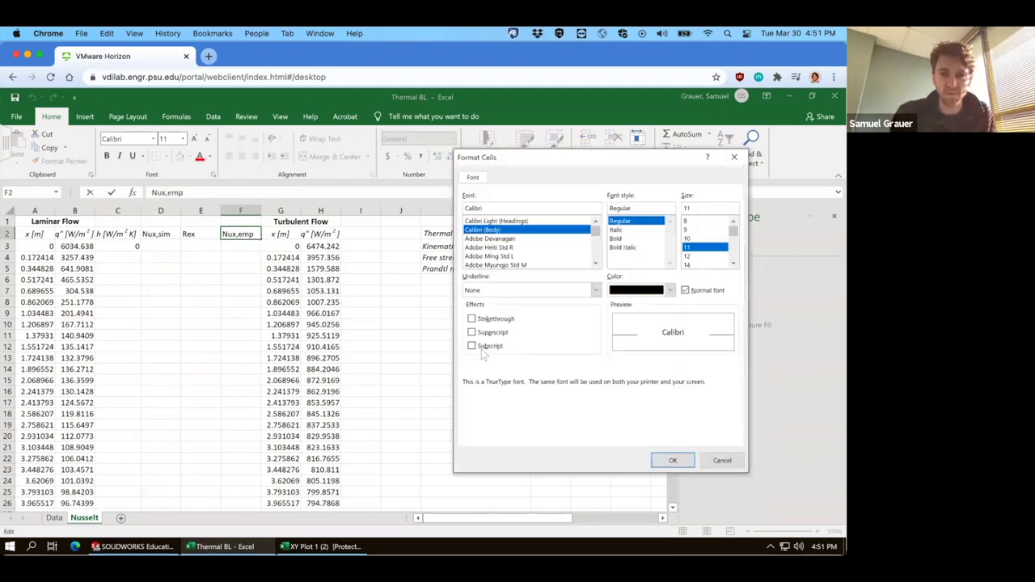
click(488, 346)
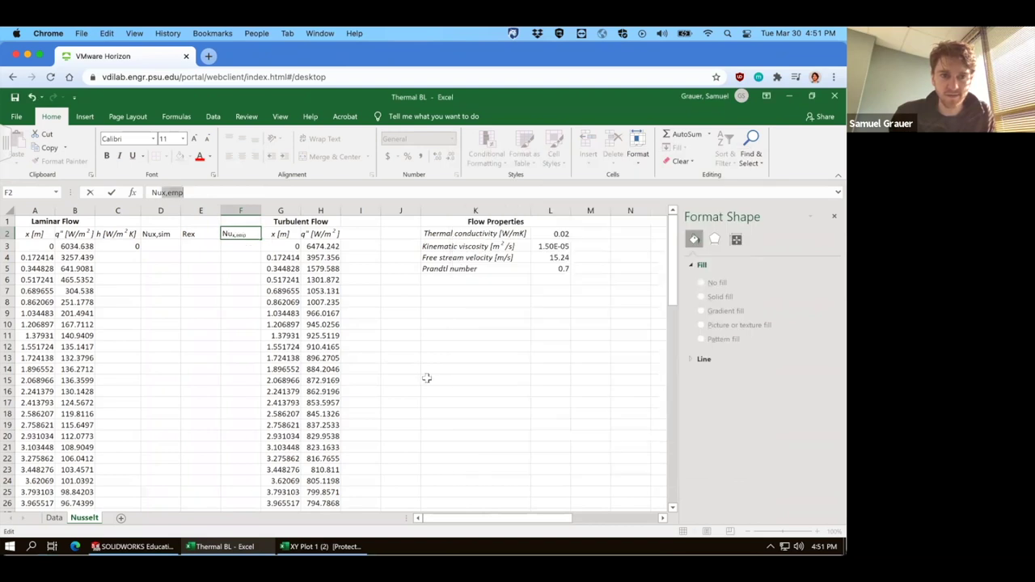
click(673, 460)
click(188, 233)
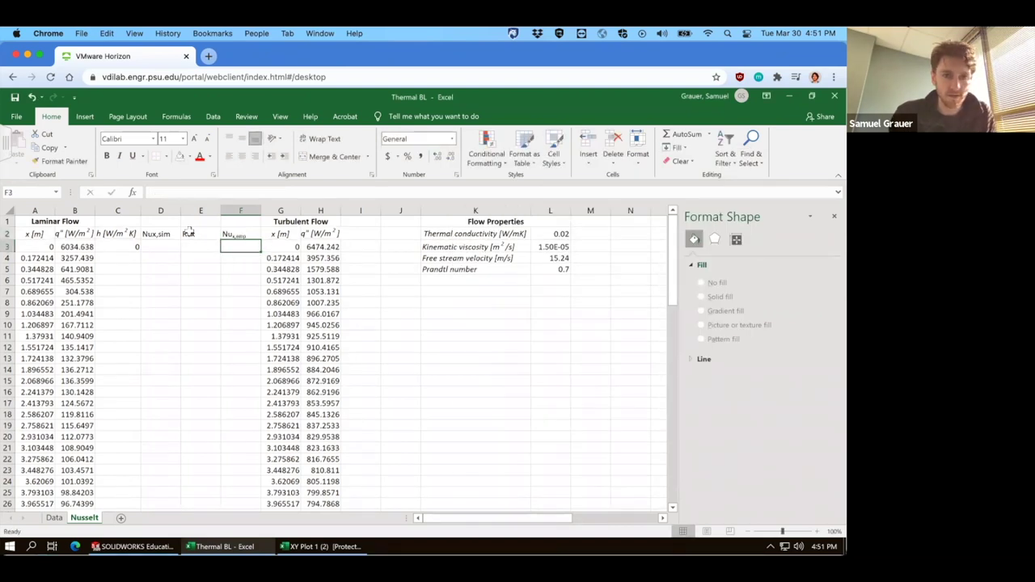
drag(178, 191, 160, 191)
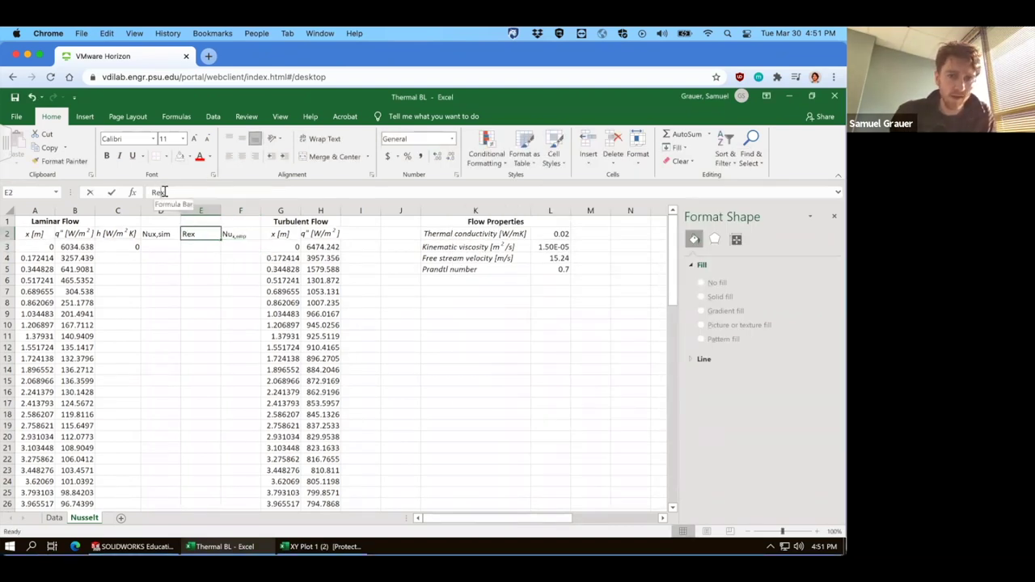
click(213, 175)
click(475, 346)
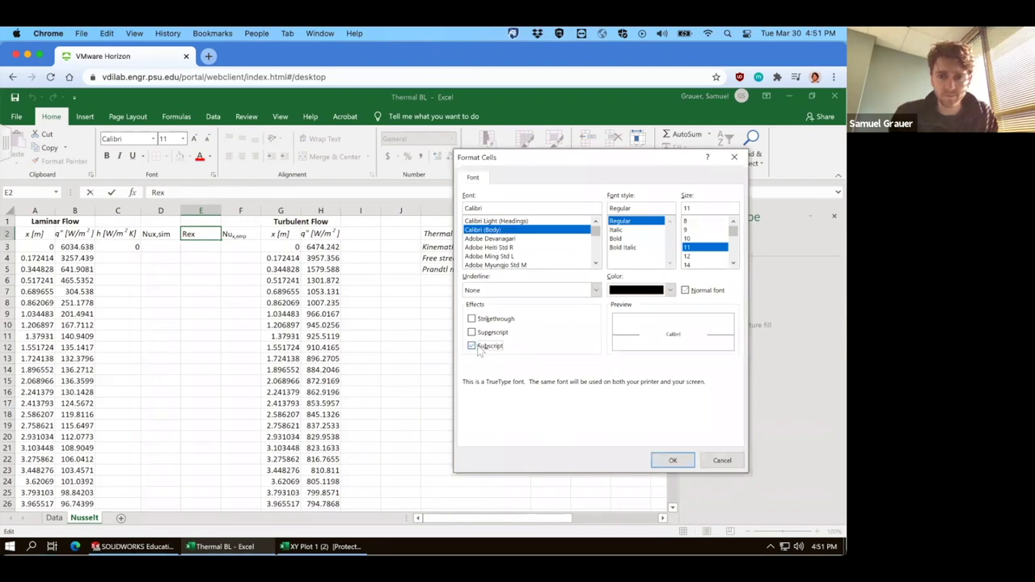
key(Return)
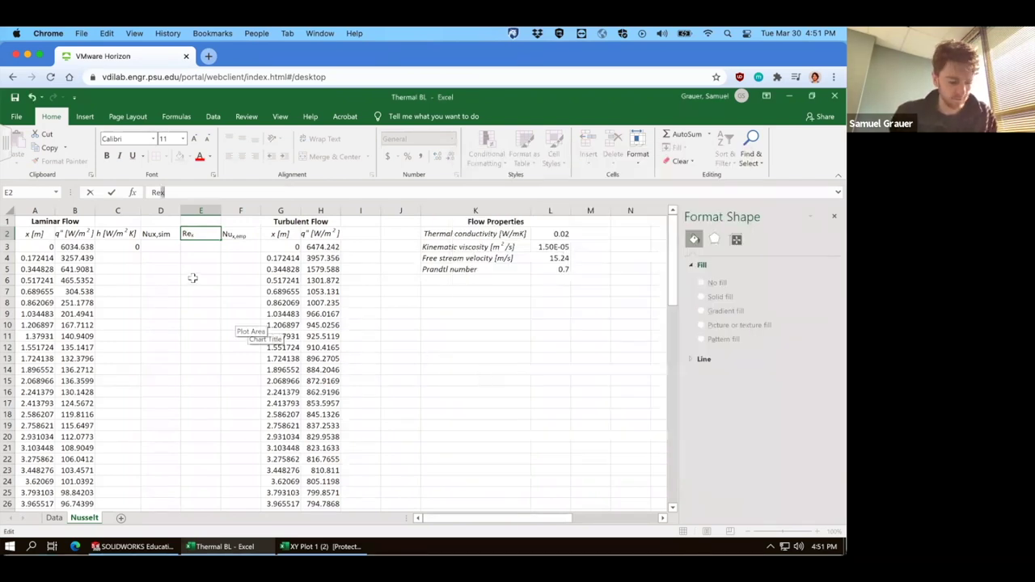
key(Return)
Step: Subscript the x,sim part of the Nux,sim heading in D2, then select A2:F2
click(158, 232)
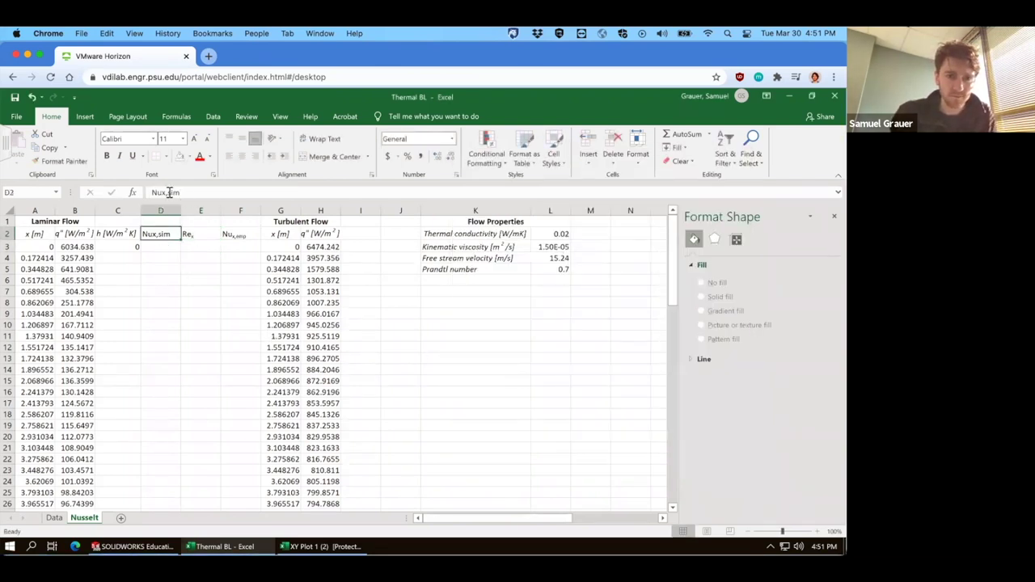
drag(166, 193, 210, 195)
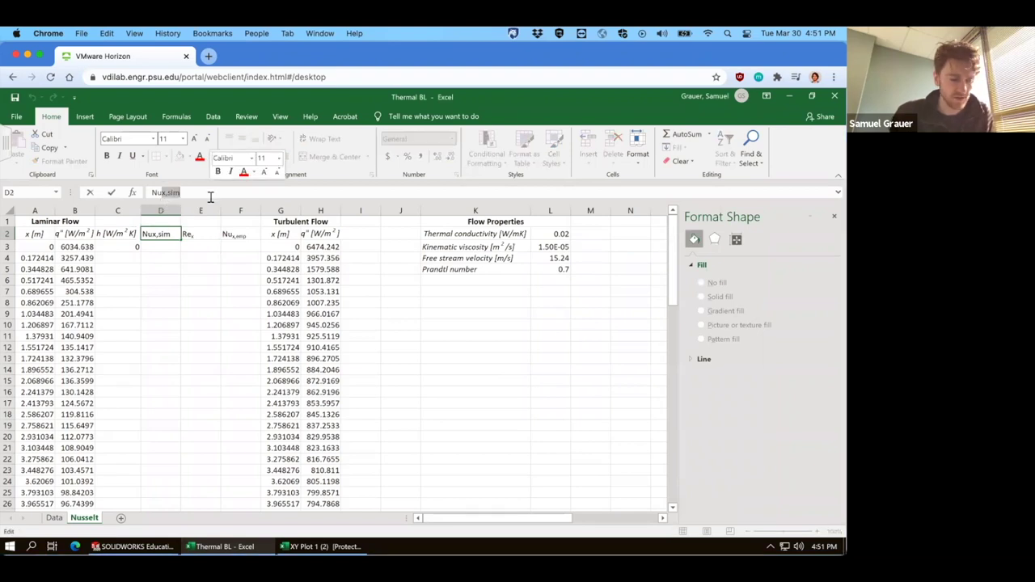
key(ctrl+1)
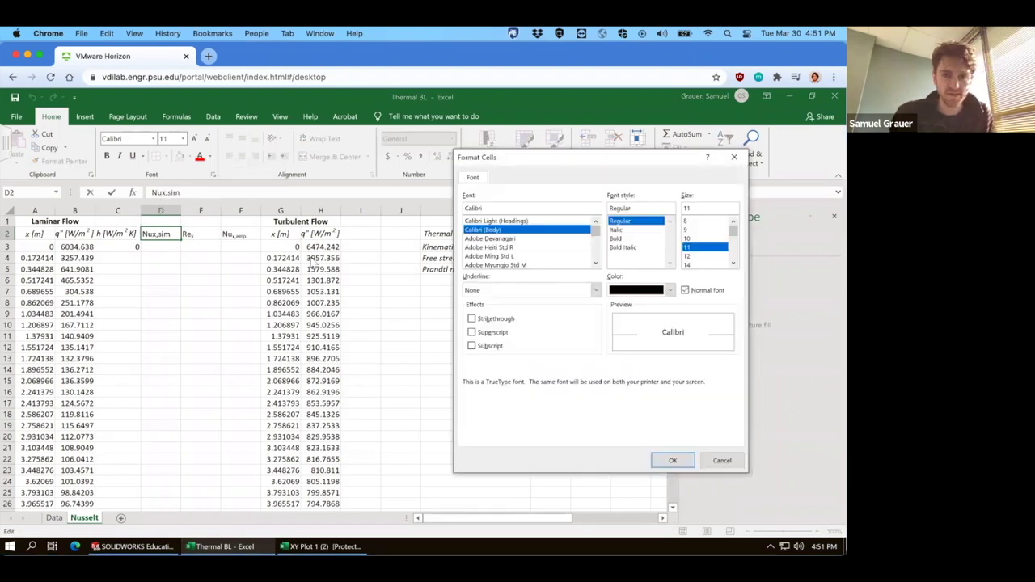
click(477, 347)
click(672, 459)
key(Return)
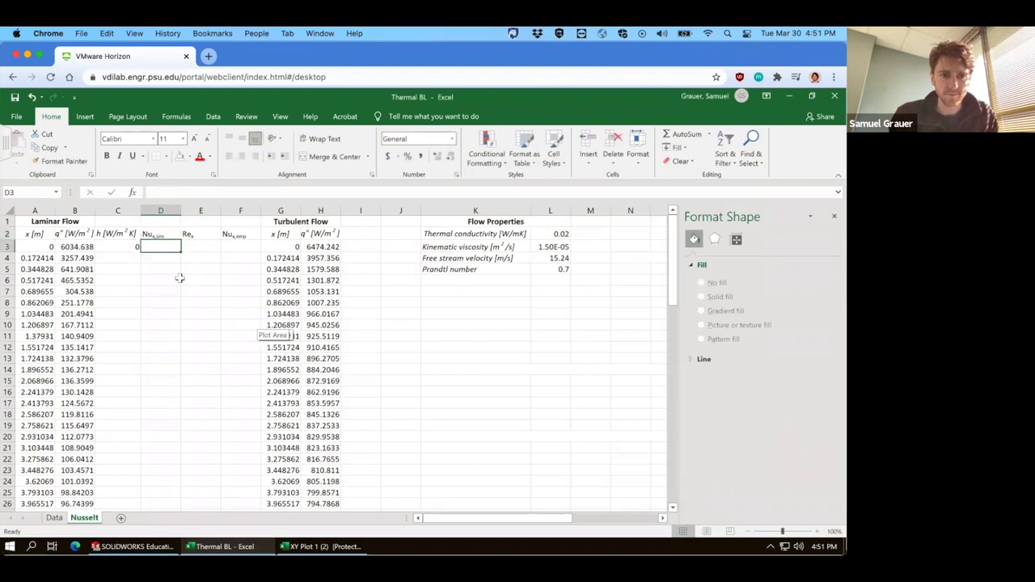
drag(241, 234, 24, 231)
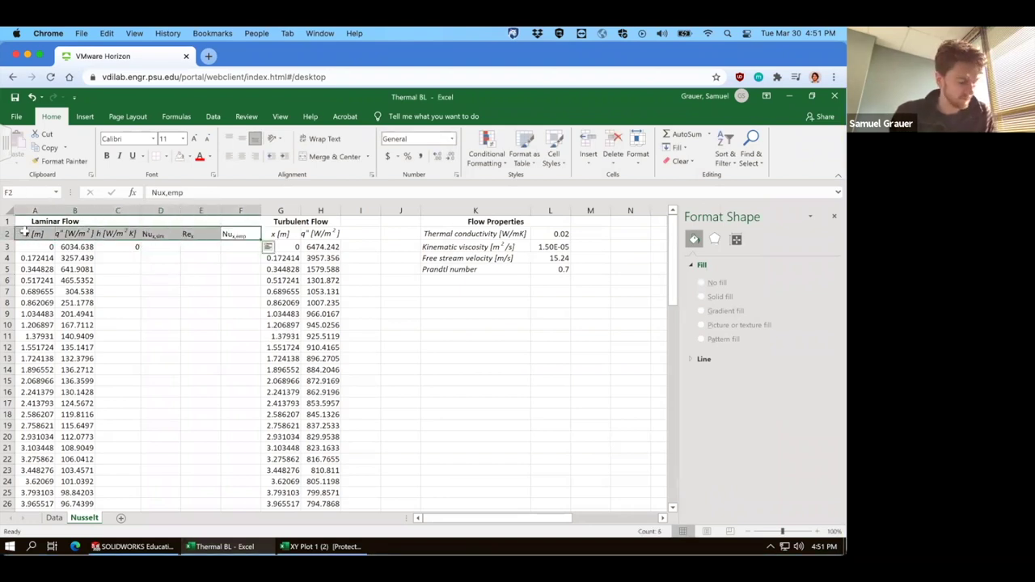
Step: Italicize and centre the laminar headers A2:F2 and keep Laminar Flow merged across A1:F1
click(119, 156)
click(119, 155)
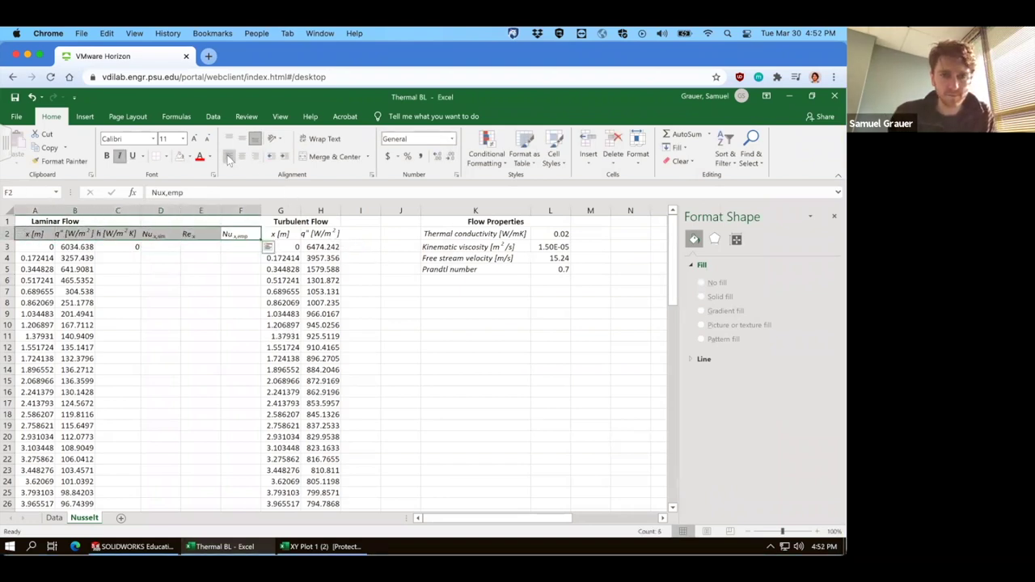
click(242, 156)
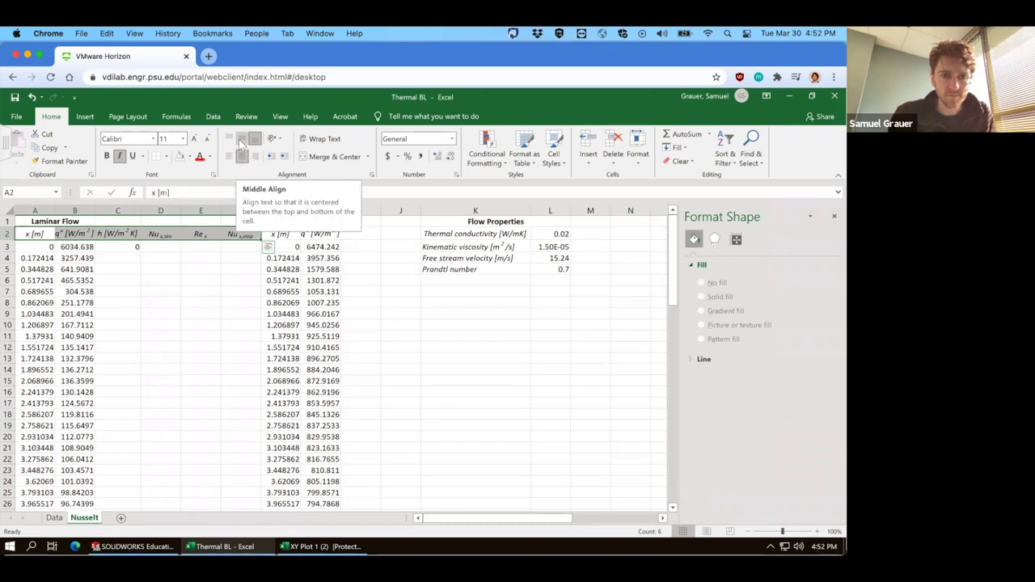
click(241, 222)
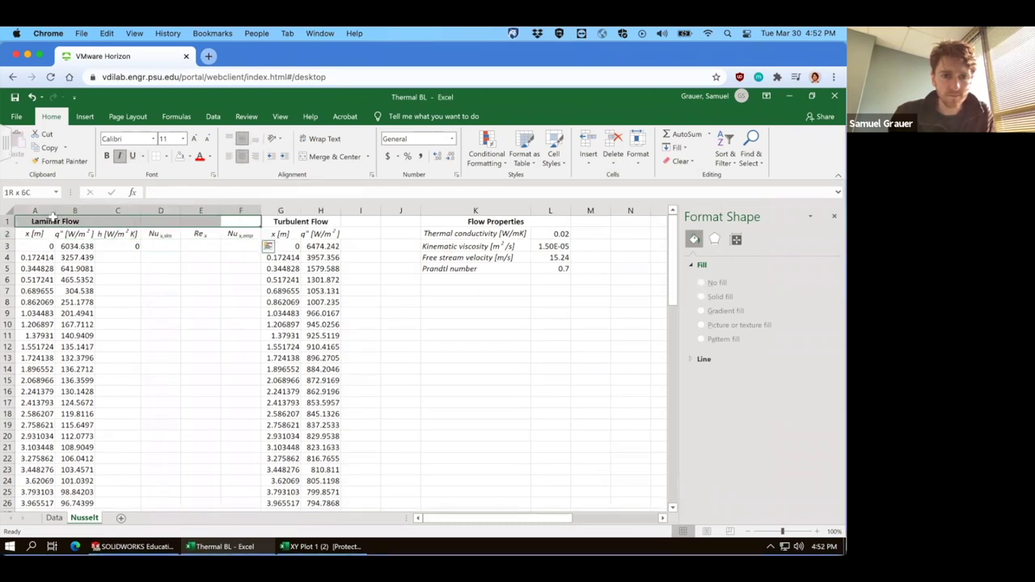
click(308, 159)
click(308, 159)
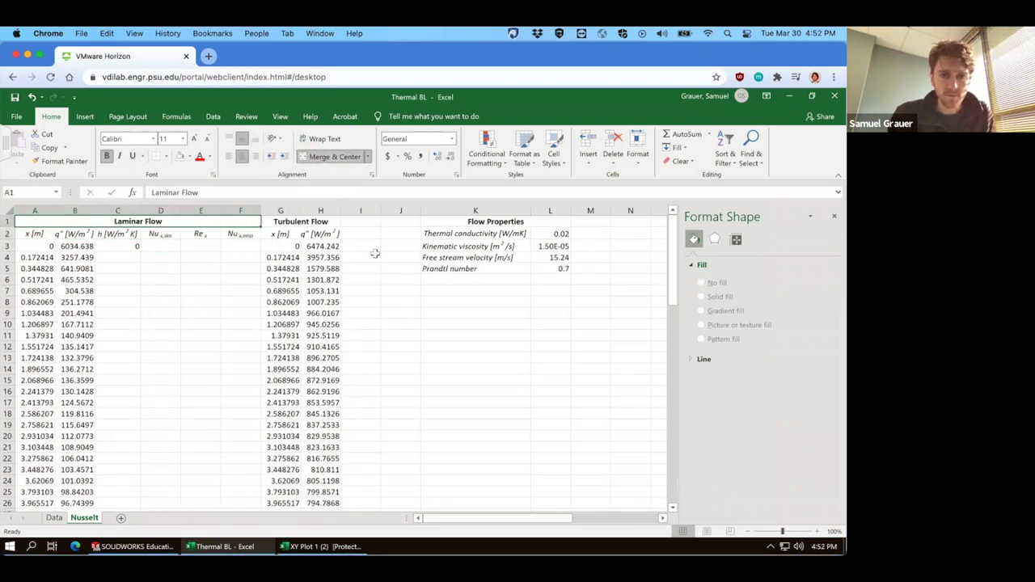
Step: Insert a blank column at G and four more columns before Flow Properties
right_click(281, 212)
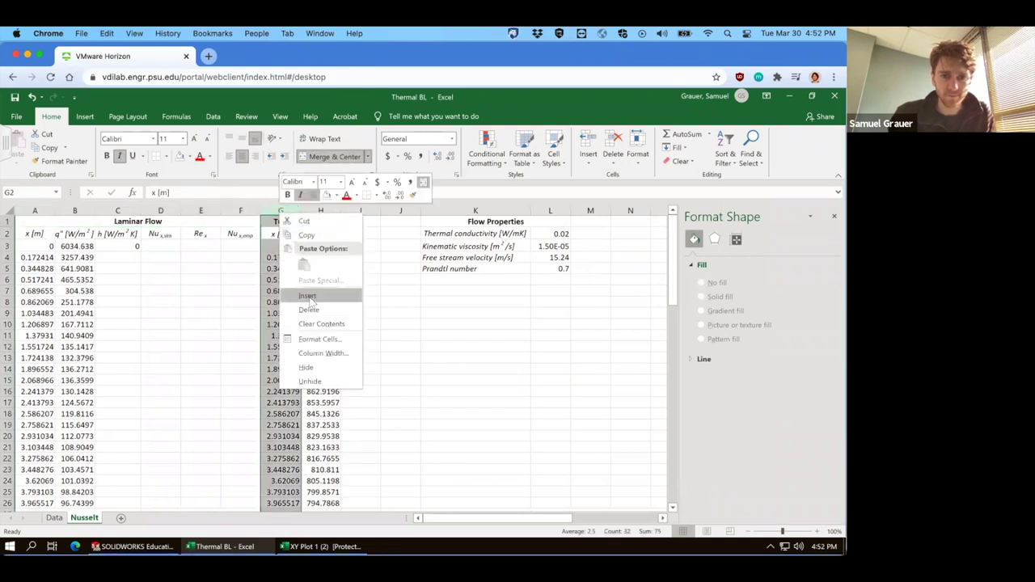
click(307, 296)
right_click(440, 211)
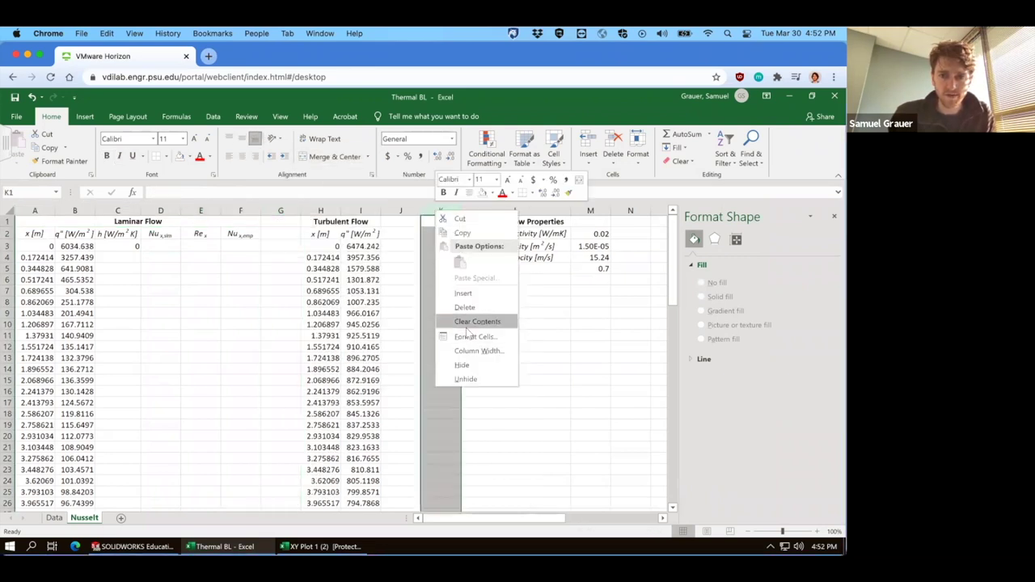
click(467, 293)
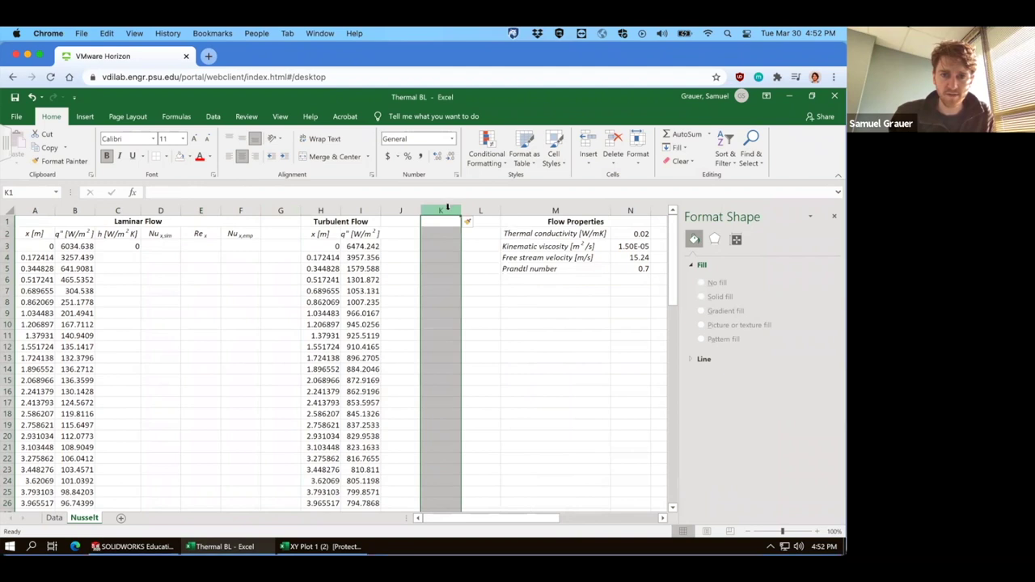
right_click(451, 212)
click(467, 293)
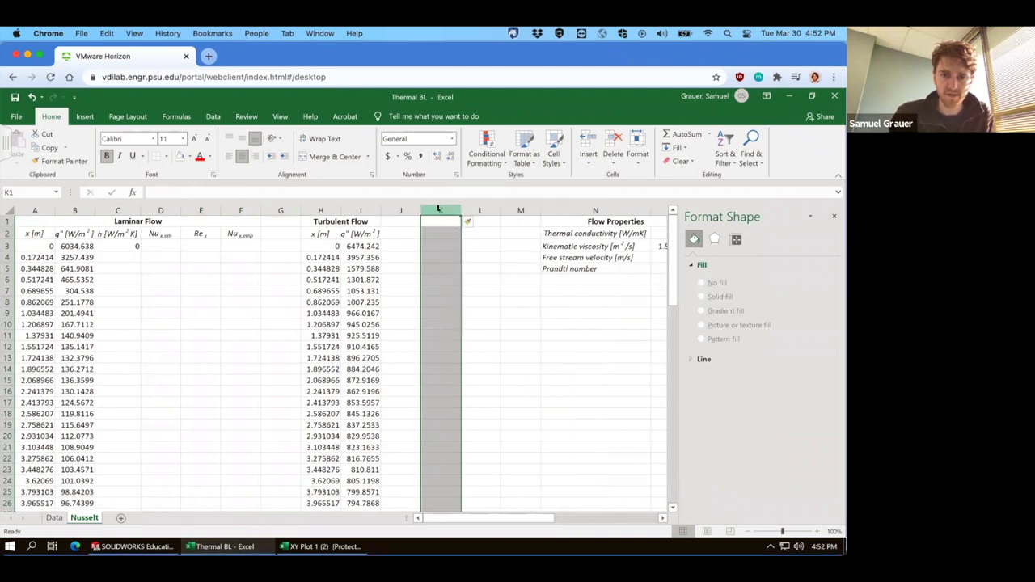
right_click(440, 211)
click(468, 292)
right_click(443, 209)
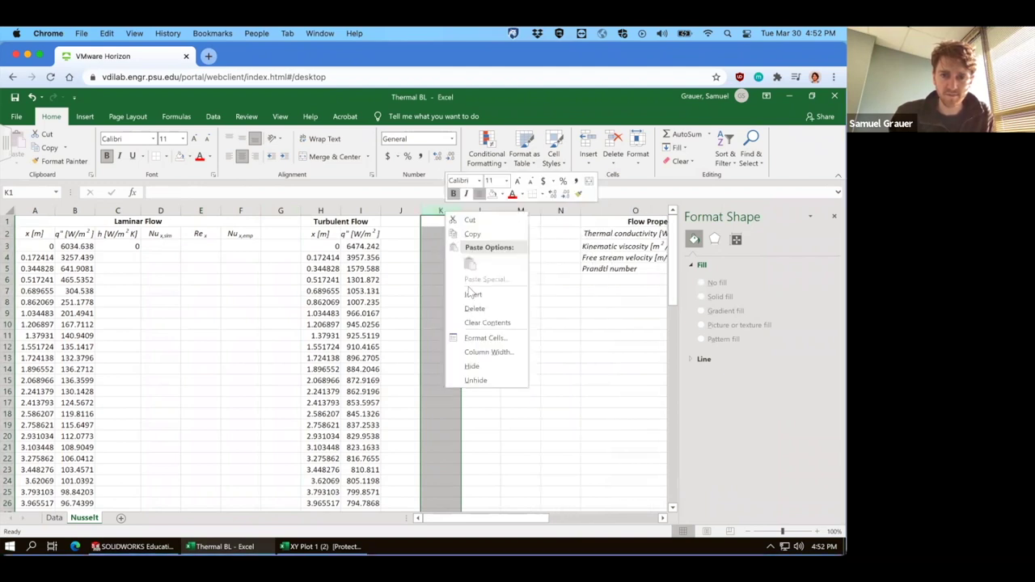
click(467, 292)
Step: Copy the laminar headers A2:F2 into H2 of the Turbulent Flow table
drag(246, 233, 34, 234)
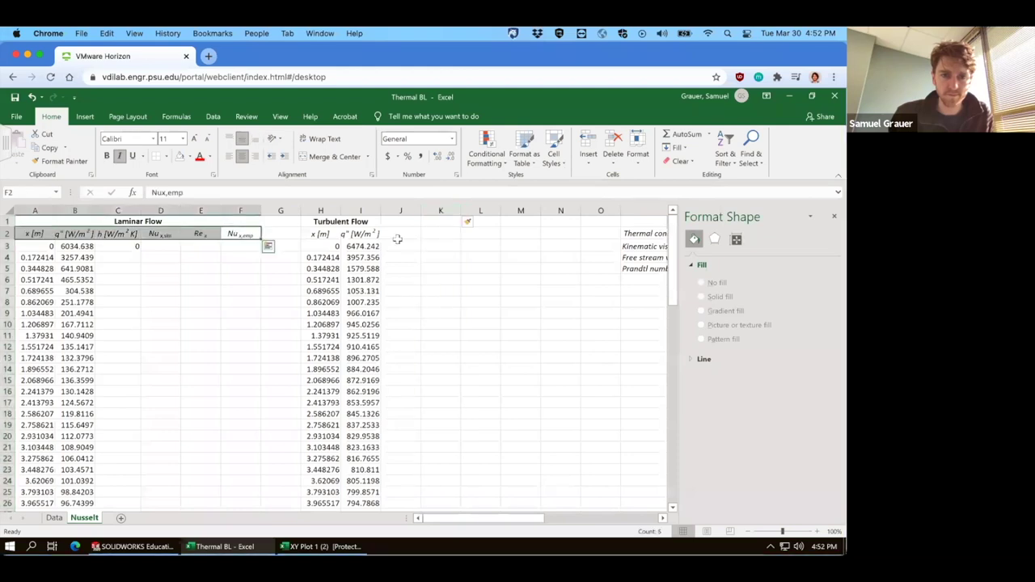
key(ctrl+c)
click(320, 233)
key(ctrl+v)
click(527, 324)
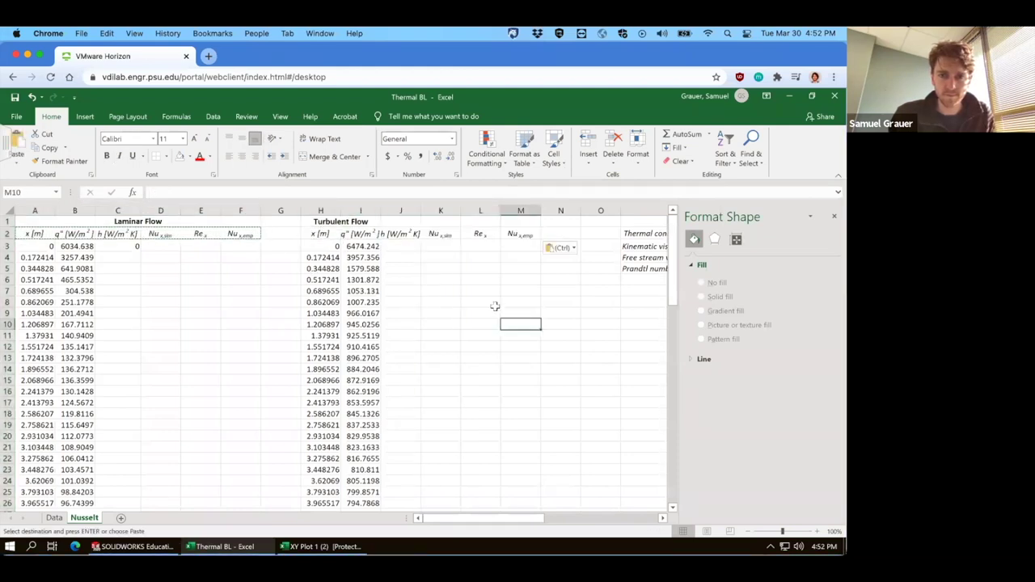
key(Escape)
key(Down)
key(Up)
key(Up)
key(Up)
key(Up)
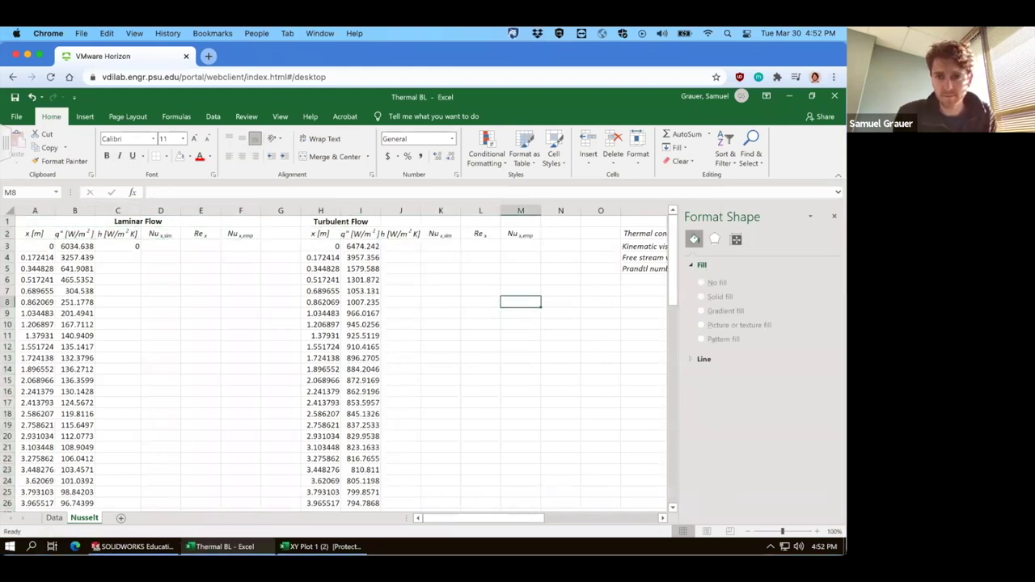
Step: Delete the surplus empty column N
right_click(559, 209)
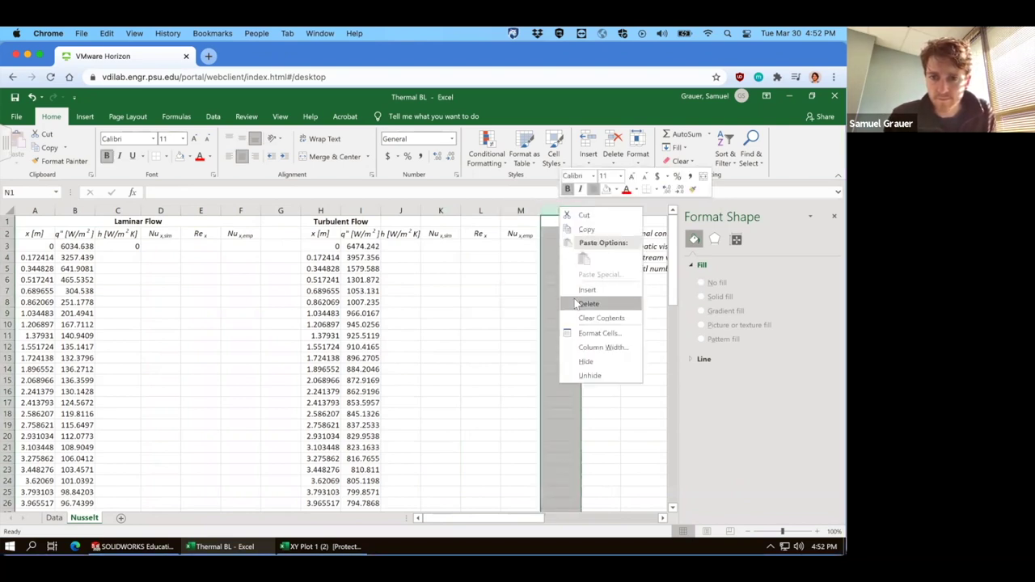
click(583, 299)
click(400, 280)
click(138, 248)
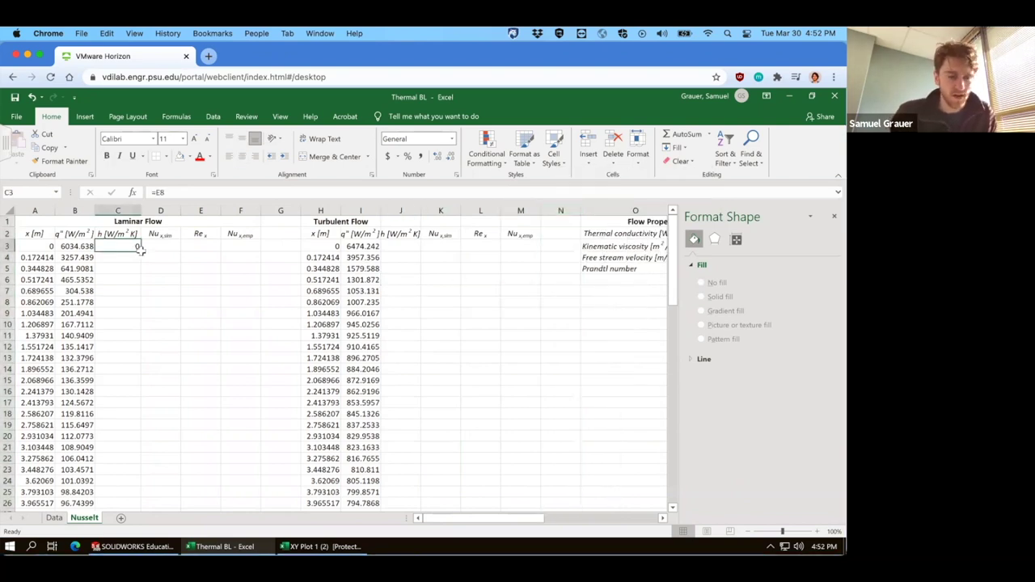
Step: Enter h in C3 as =B3/(320-293.15)
text(=)
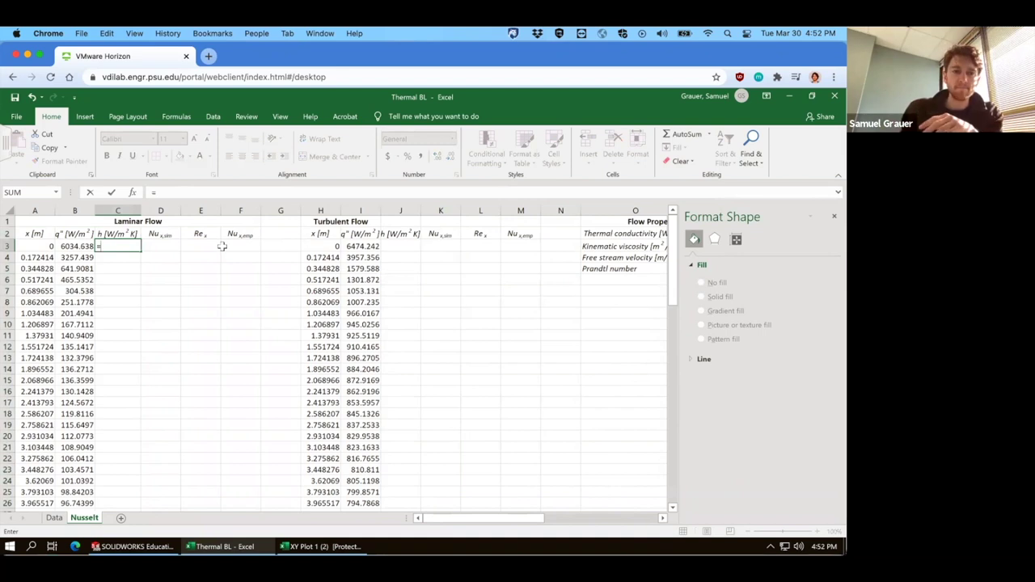
click(65, 246)
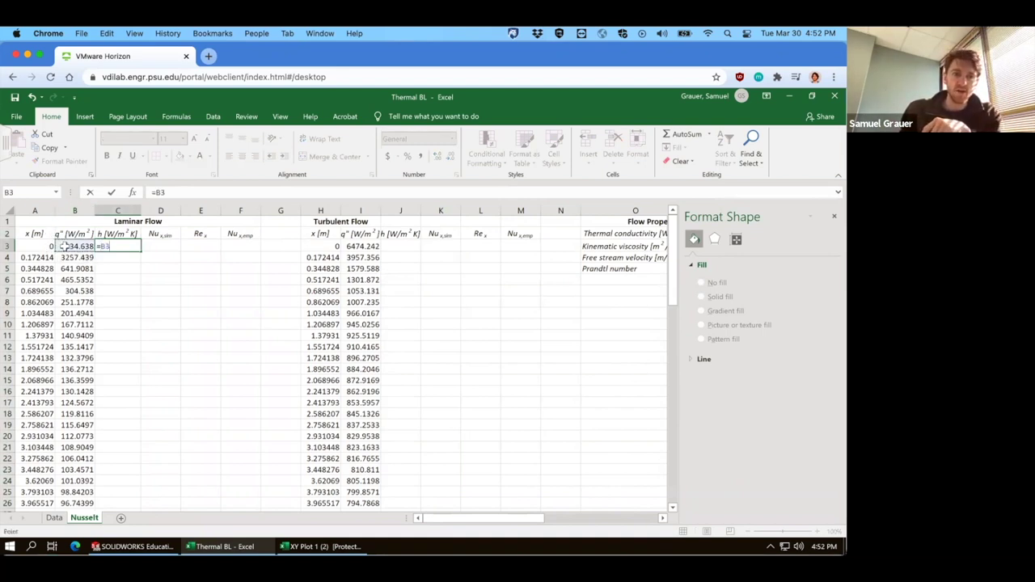
text(/)
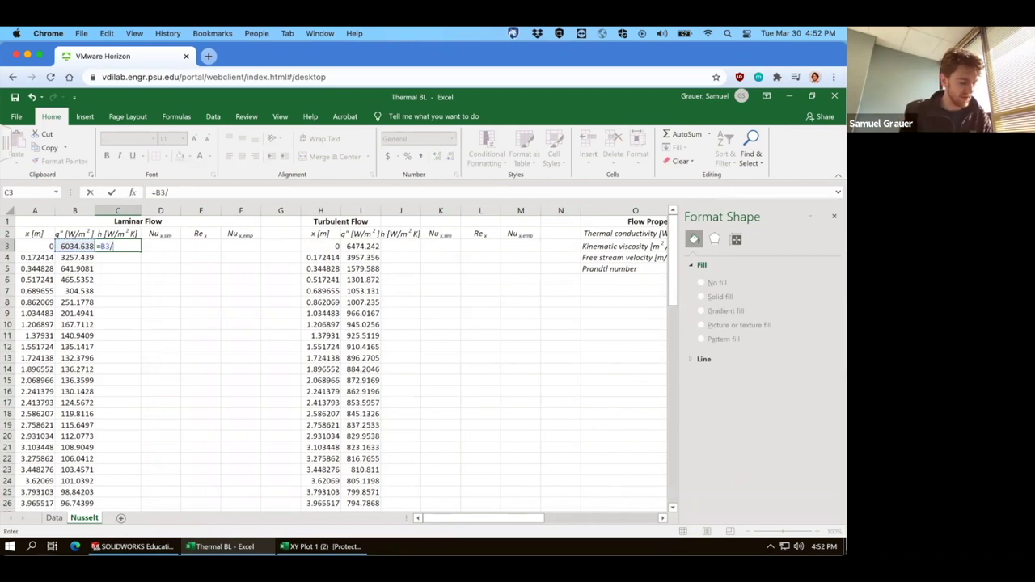
text(()
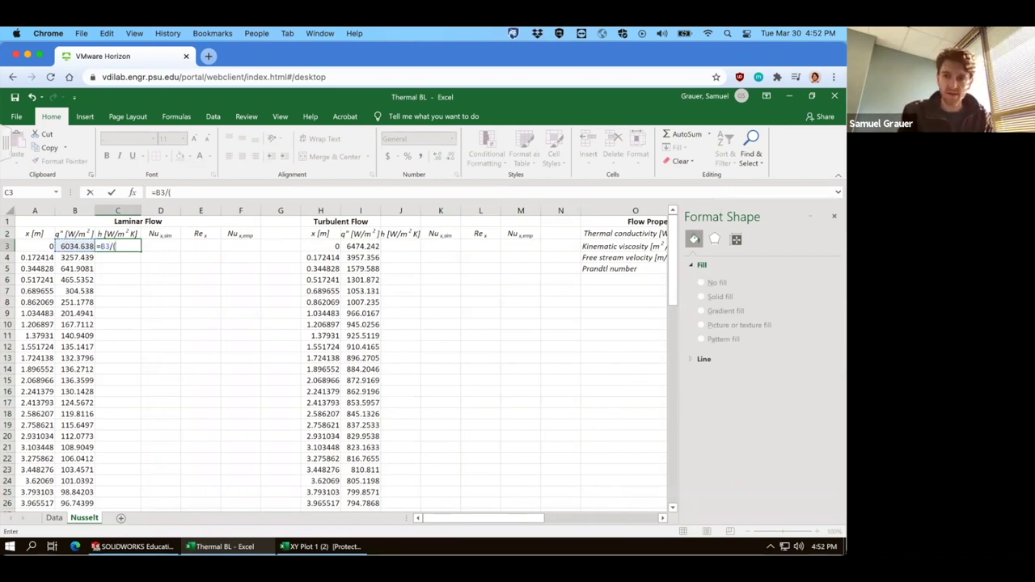
text()320)
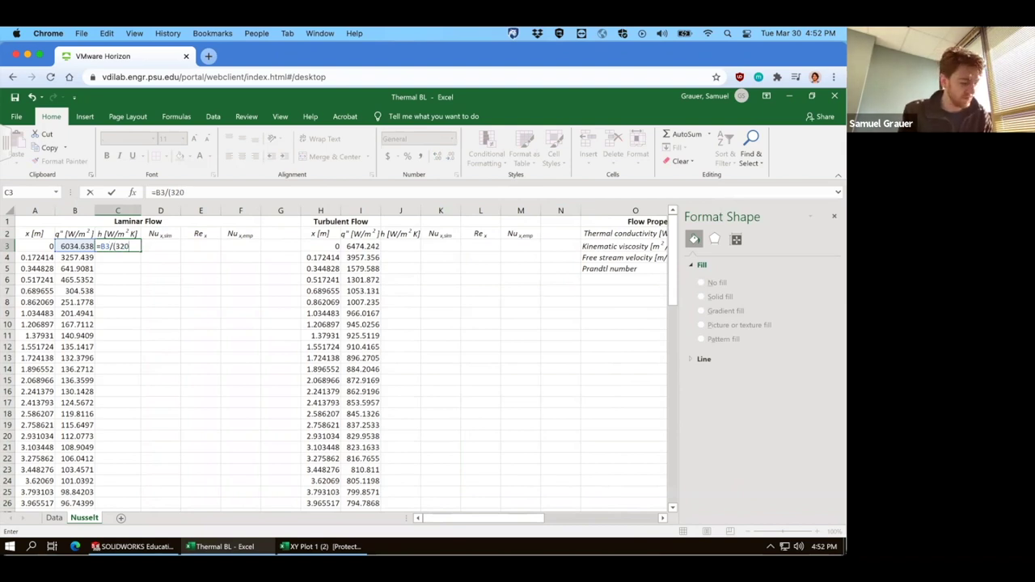
text(-293.15)
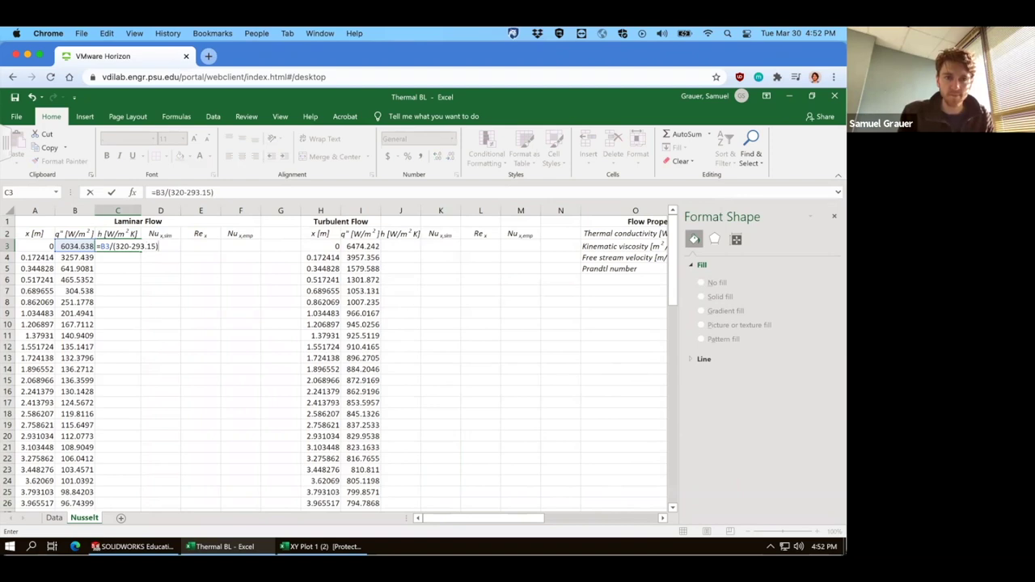
text())
key(Return)
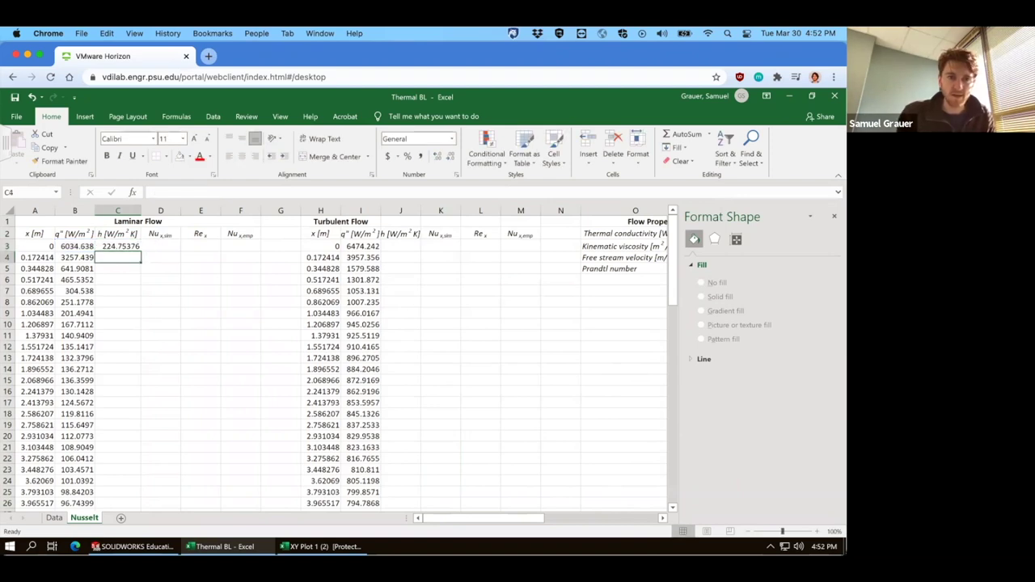
Step: Enter =C3*A3/P2 in D3 for the simulated Nusselt number
click(158, 248)
text(=)
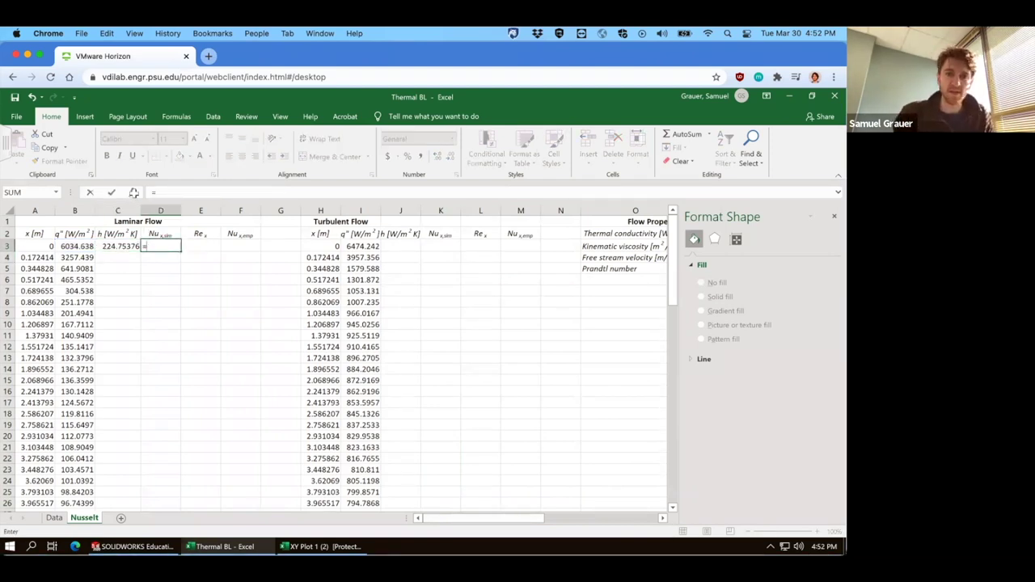
click(97, 246)
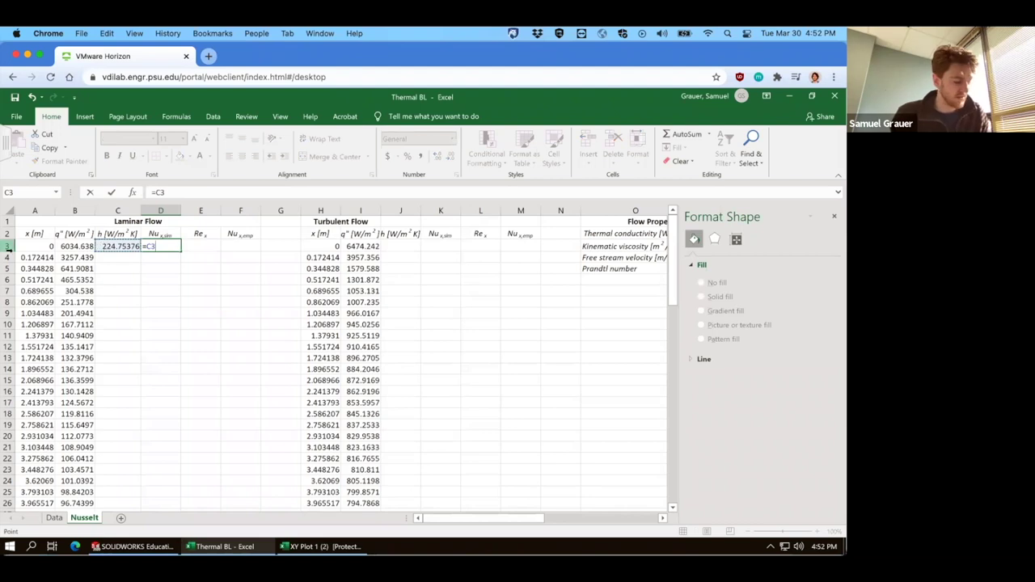
text(*)
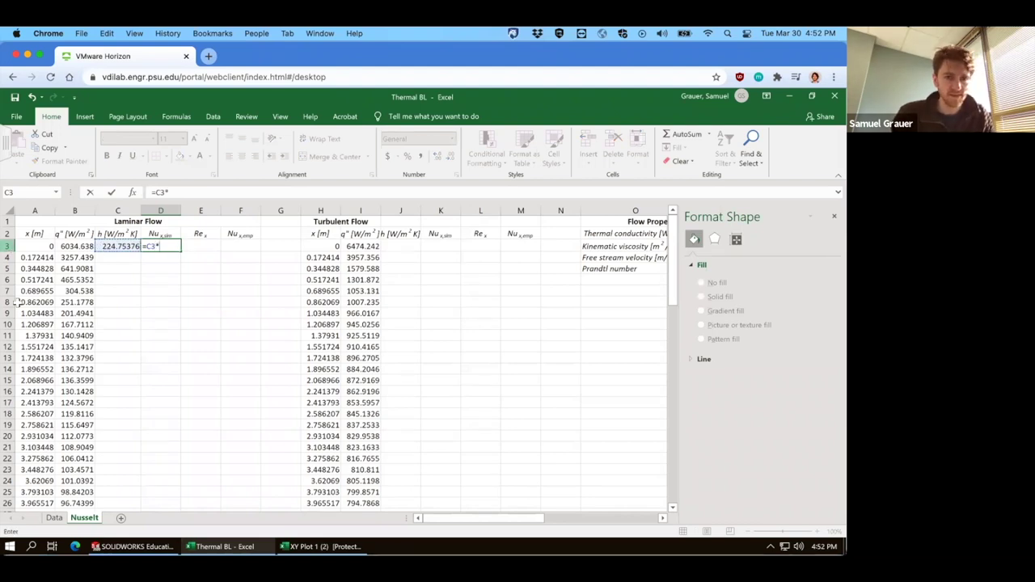
click(41, 248)
text(/)
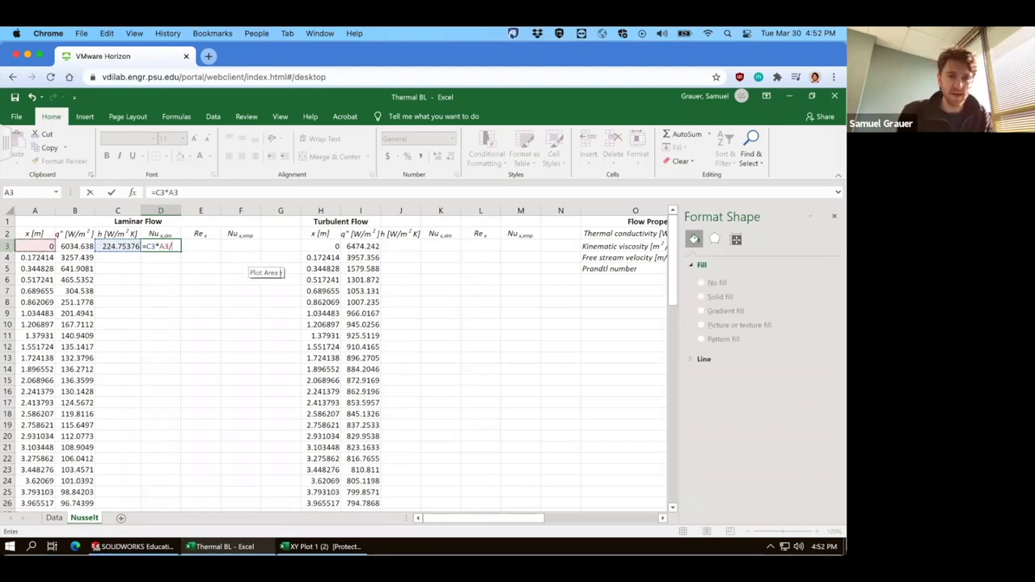
drag(496, 521, 603, 521)
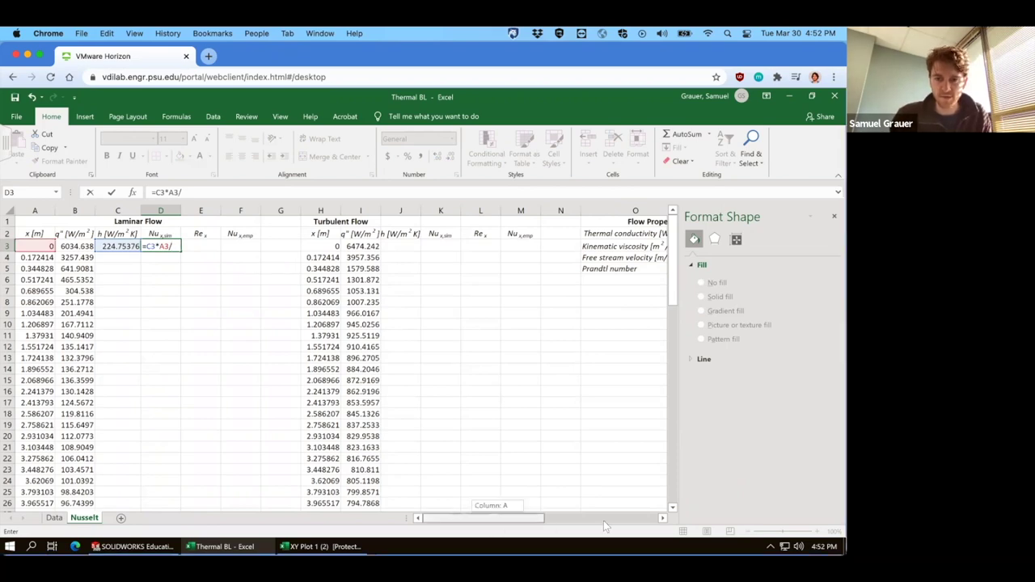
click(178, 234)
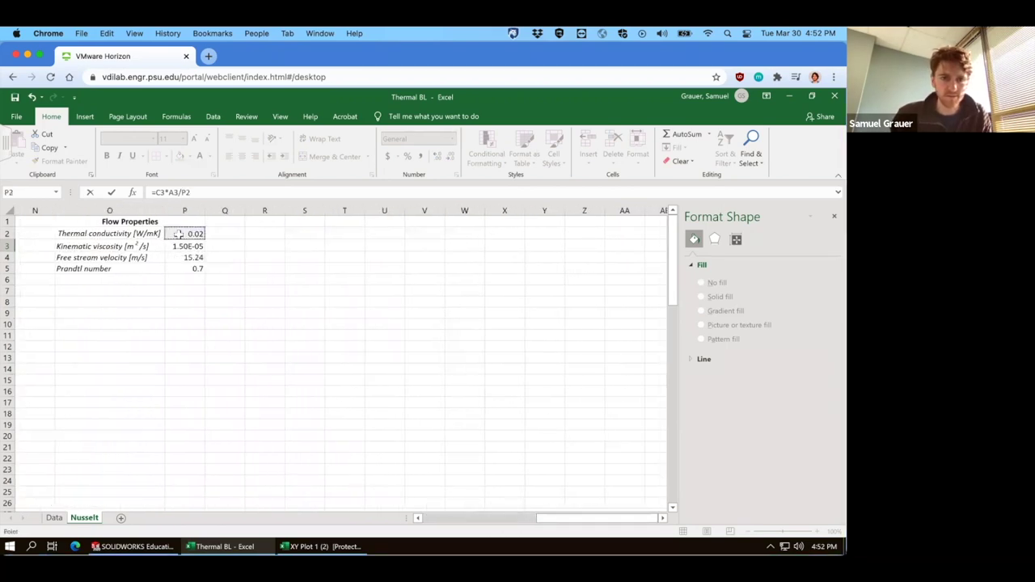
key(Return)
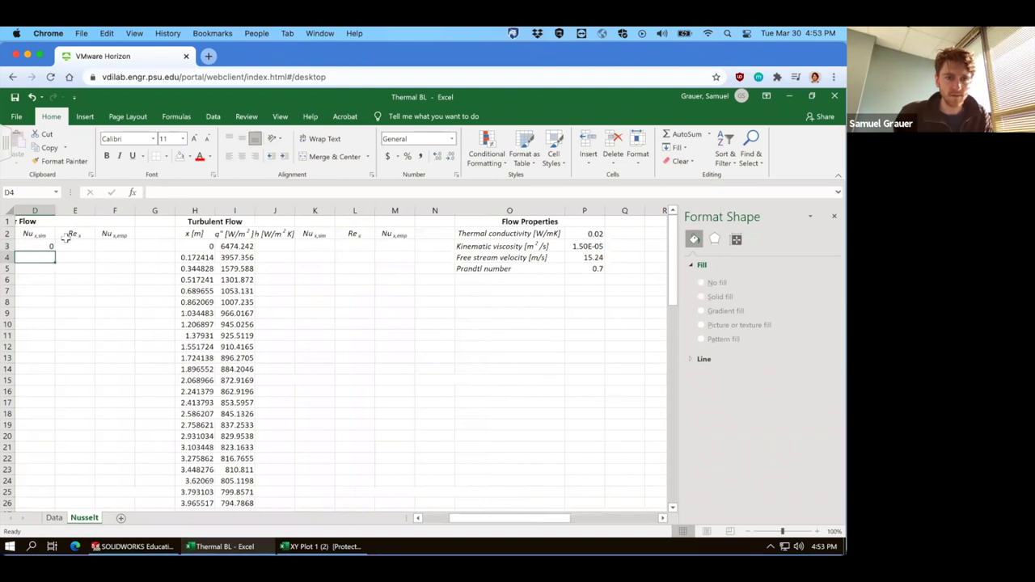
Step: Make the P2 reference absolute so D3 reads =C3*A3/$P$2
key(Up)
click(185, 193)
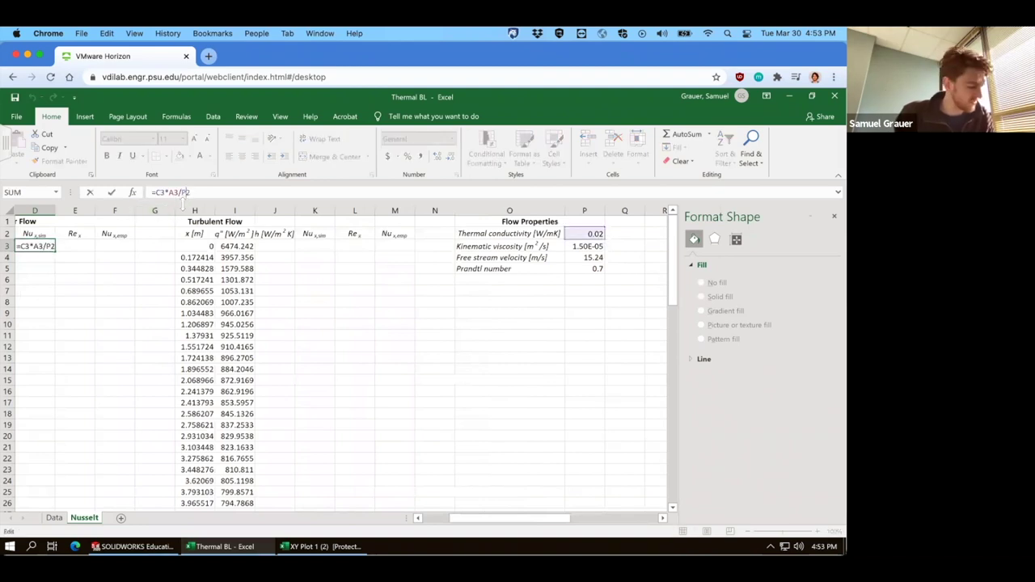
text($P$)
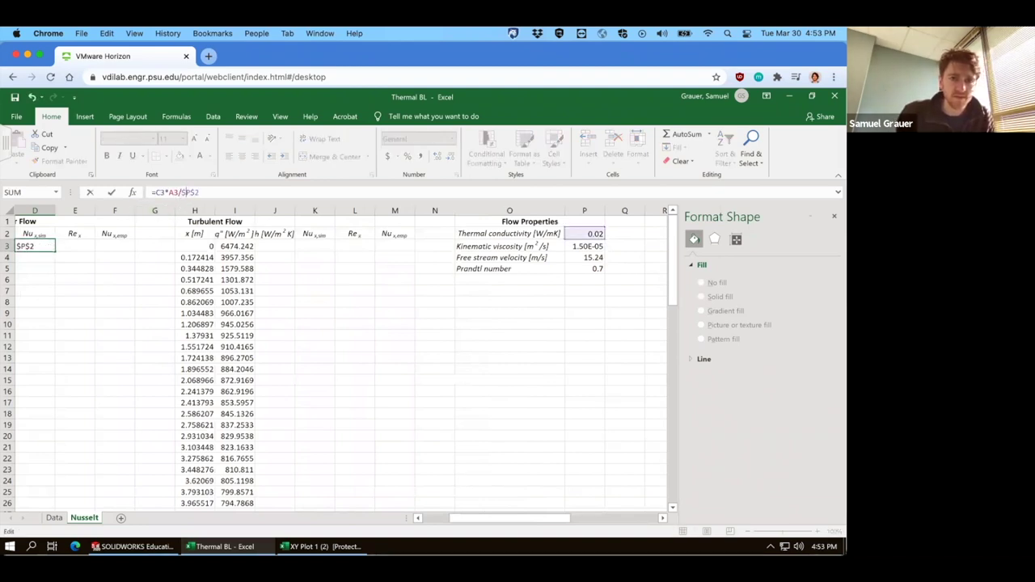
key(Tab)
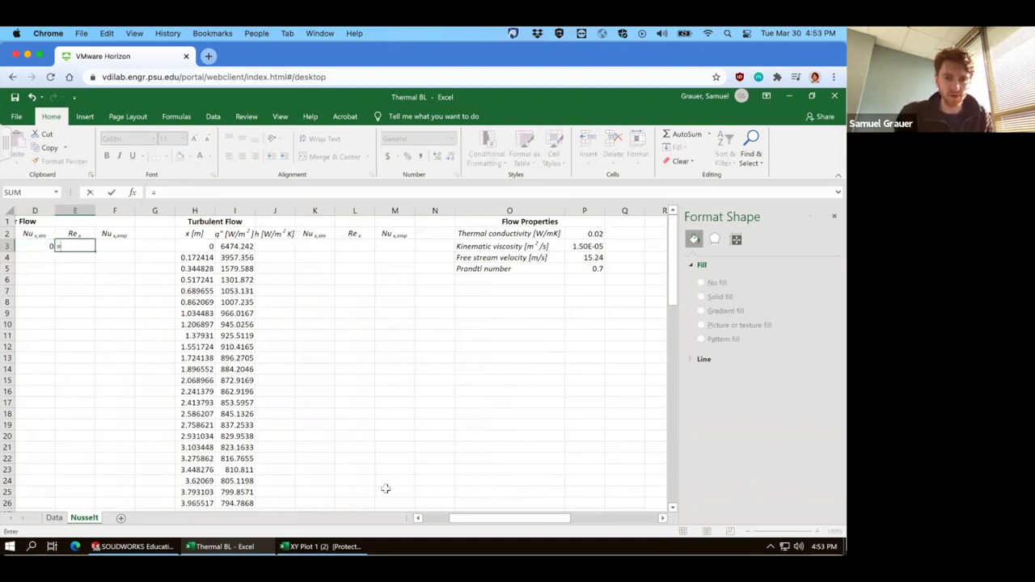
Step: Enter =P4*A3/P3 in E3 for the local Reynolds number
click(585, 255)
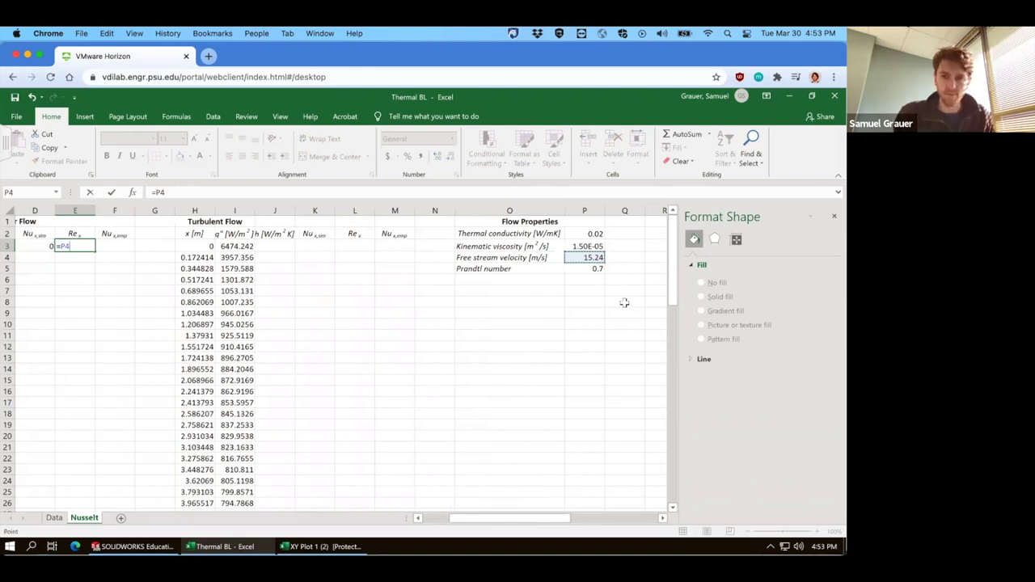
text(*)
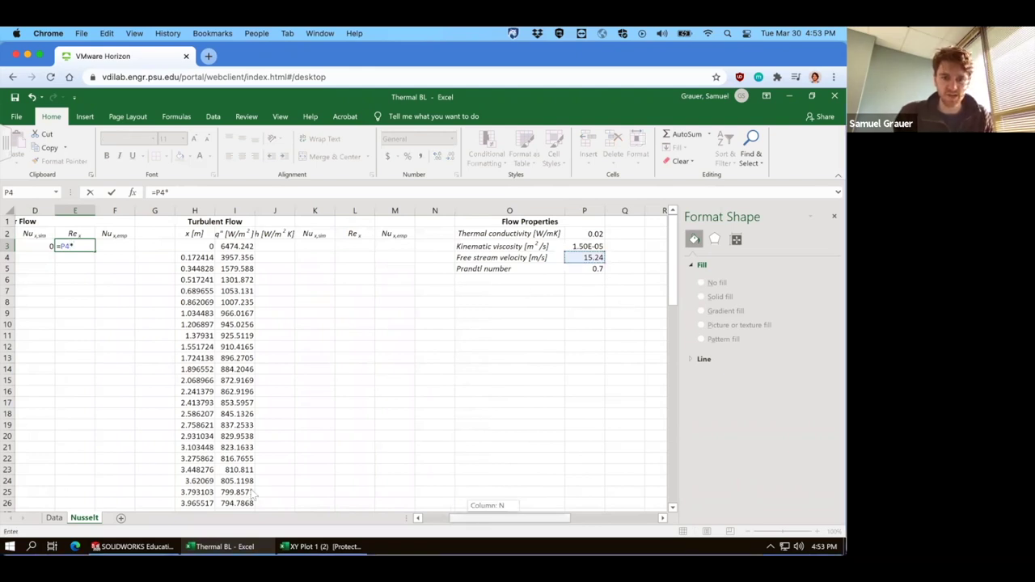
scroll(253, 495, left, 5)
click(45, 246)
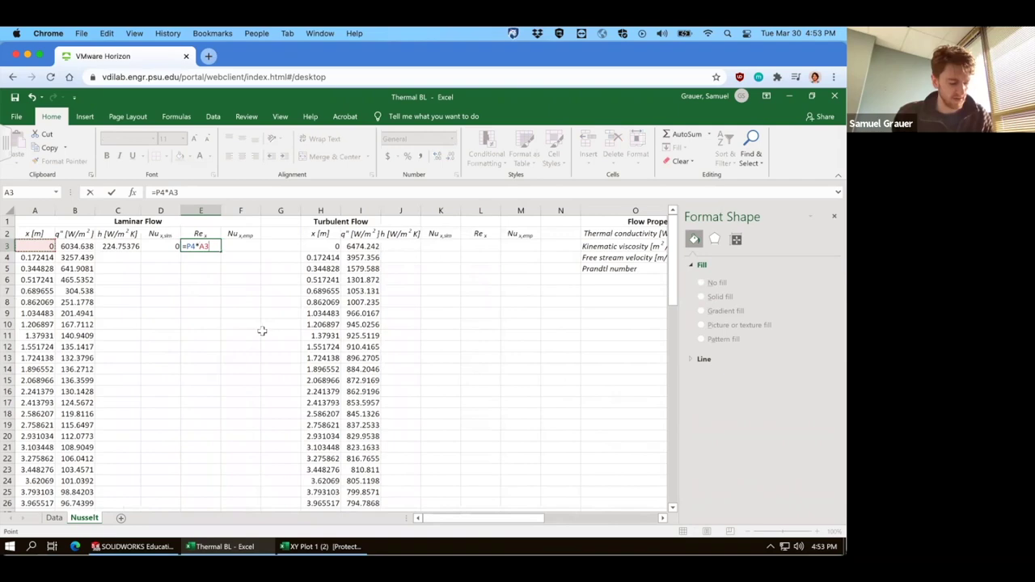
text(/)
drag(462, 518, 533, 522)
click(384, 246)
key(Return)
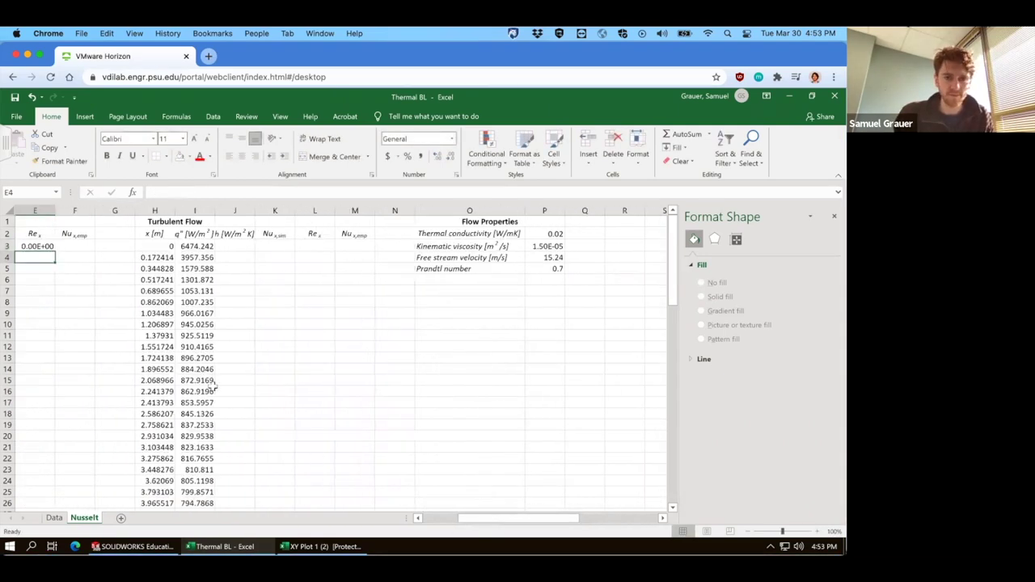
Step: Lock the velocity and viscosity references so E3 reads =$P$4*A3/$P$3
click(49, 246)
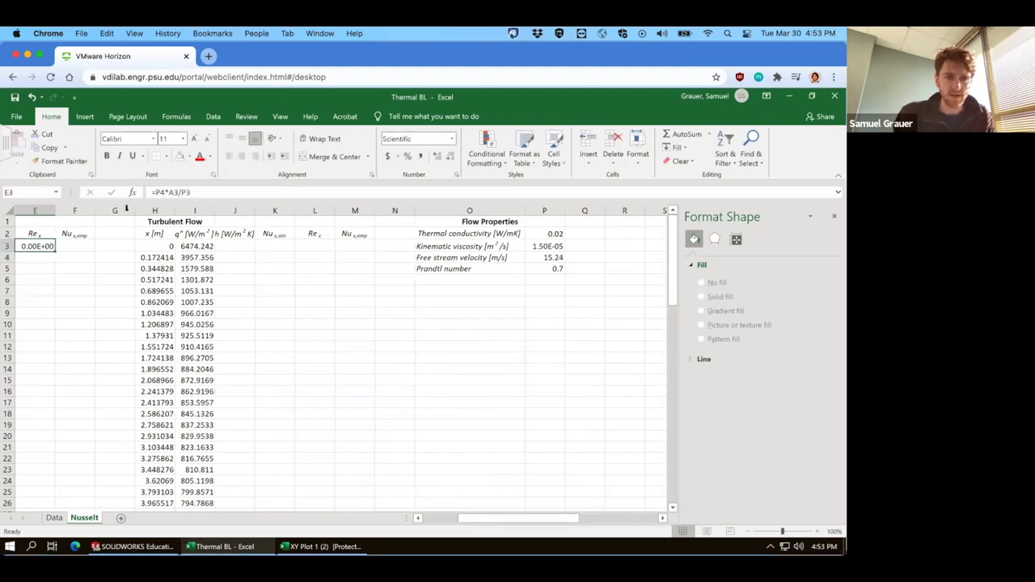
click(183, 194)
text($)
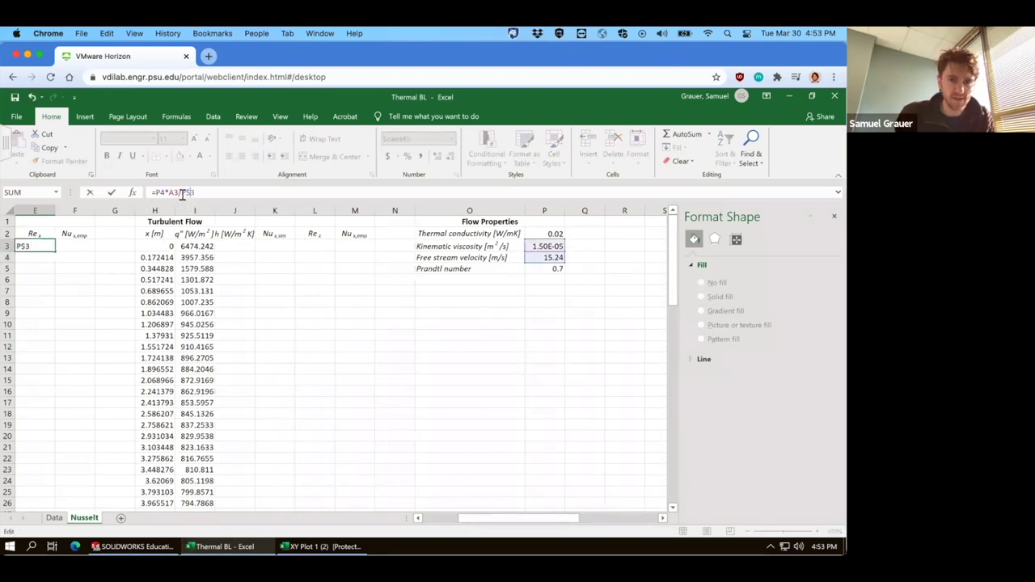
click(180, 192)
text($)
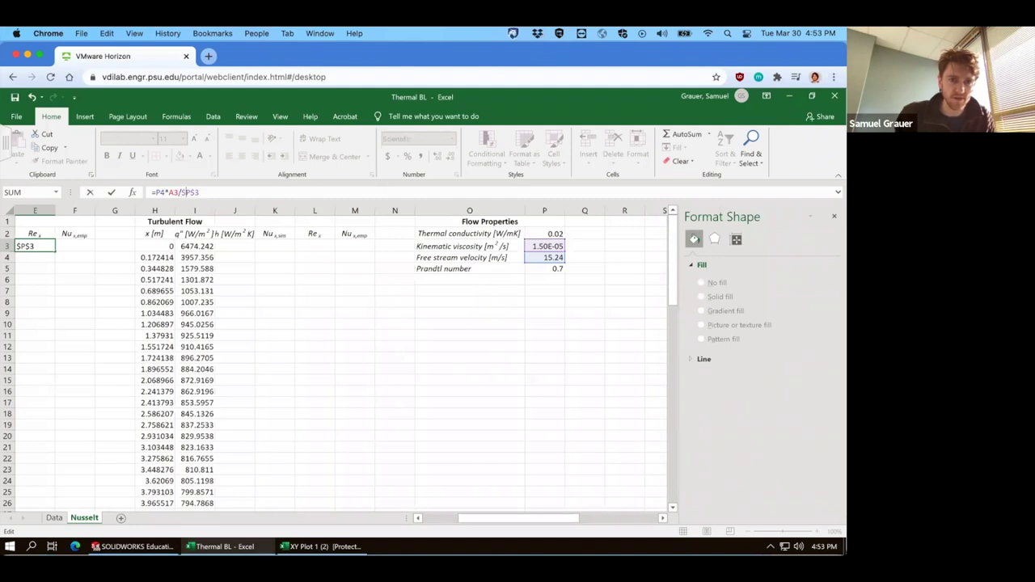
click(155, 192)
text($)
click(163, 193)
text($)
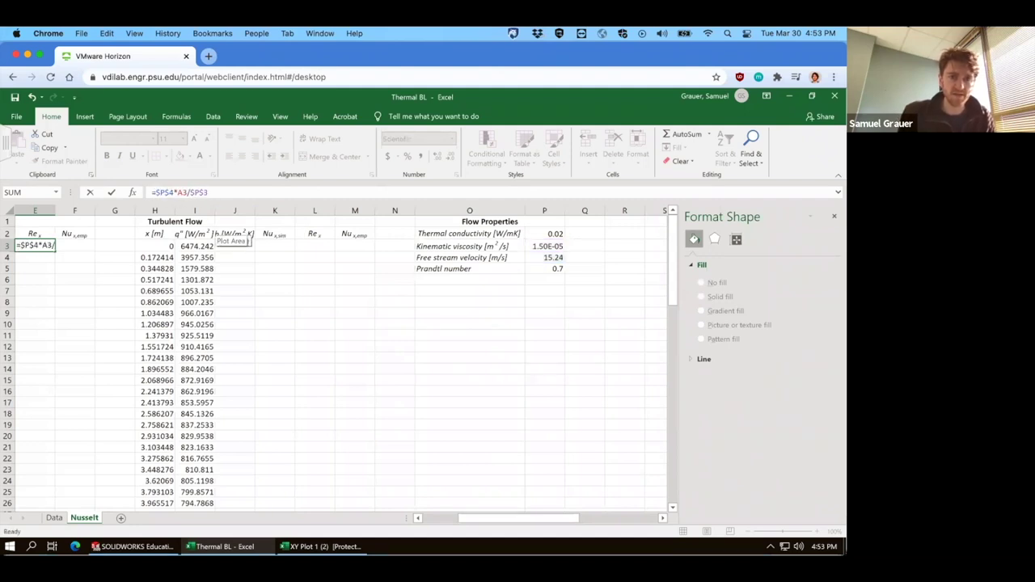
key(Tab)
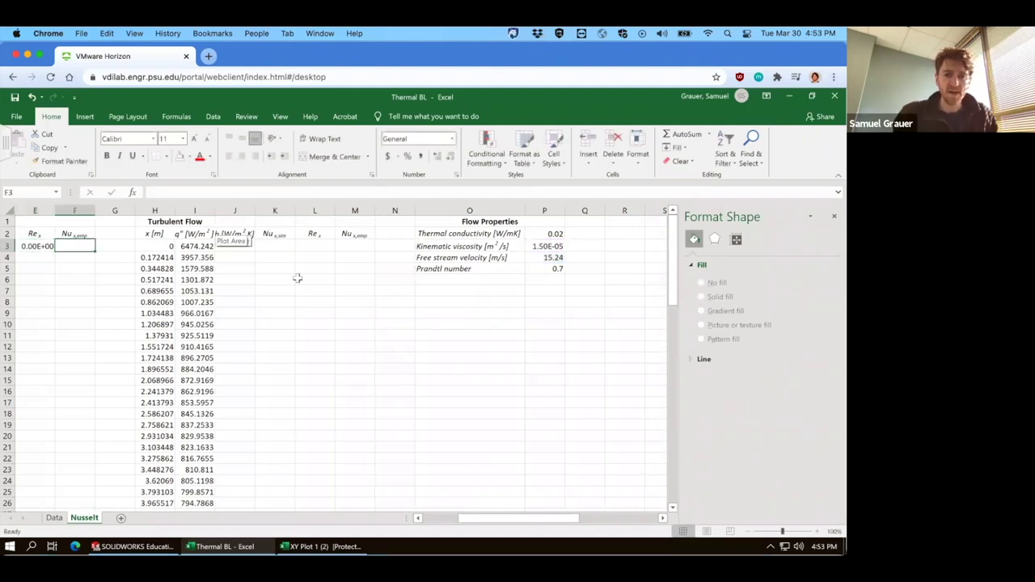
Step: Begin the 0.332 laminar empirical Nusselt formula, clearing a mistaken entry from E3
click(425, 517)
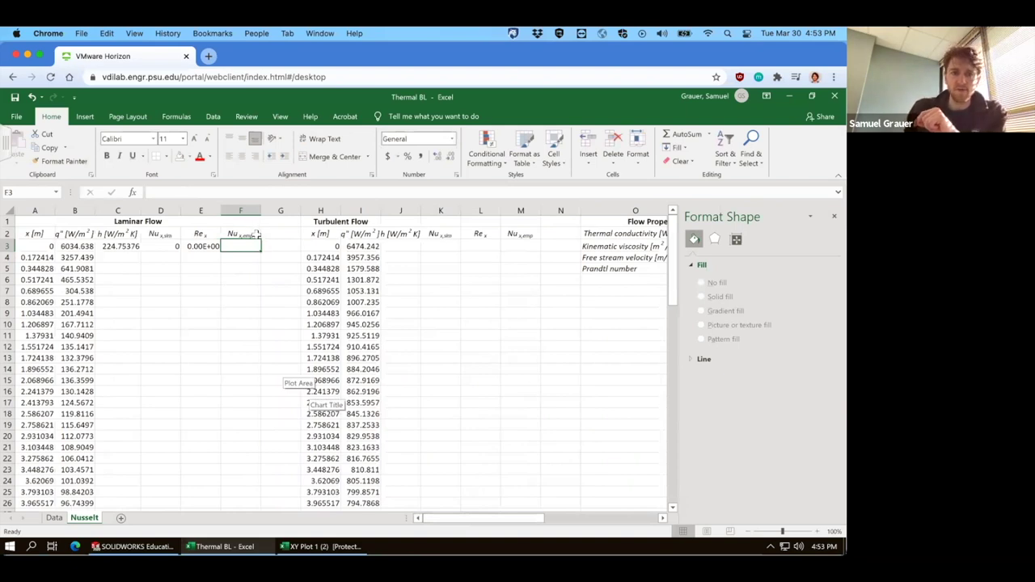
text(=)
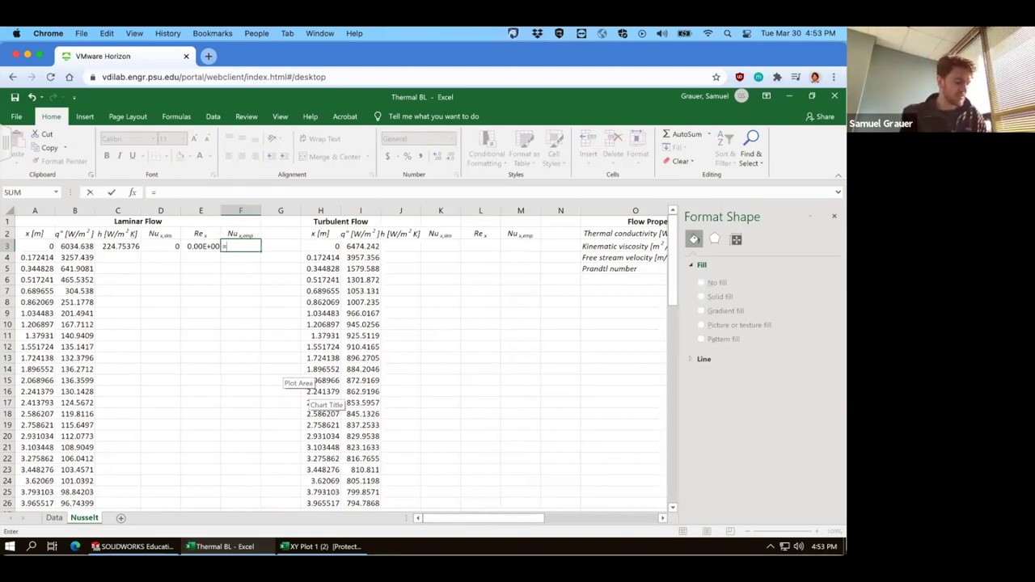
text(0.332)
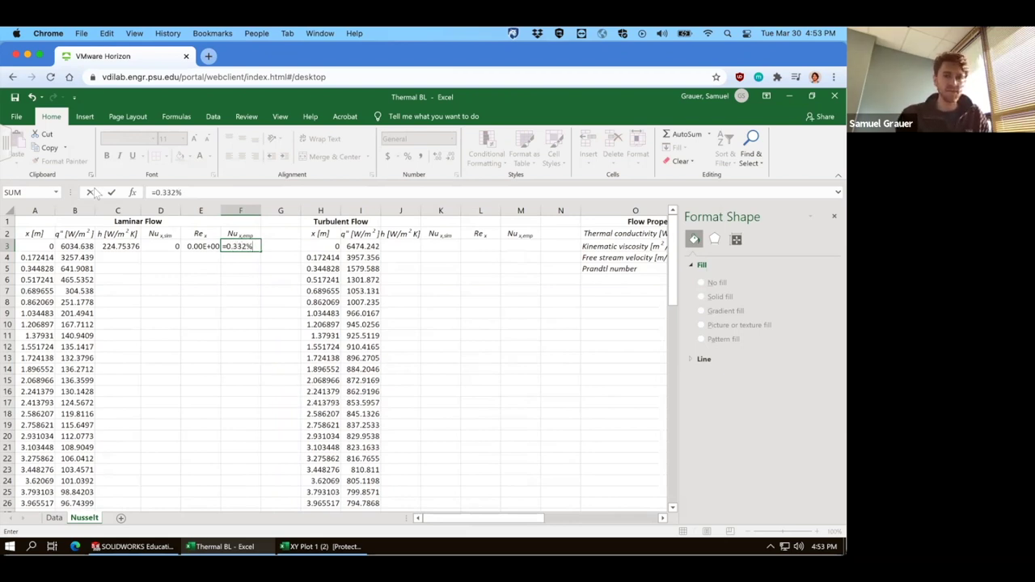
click(191, 248)
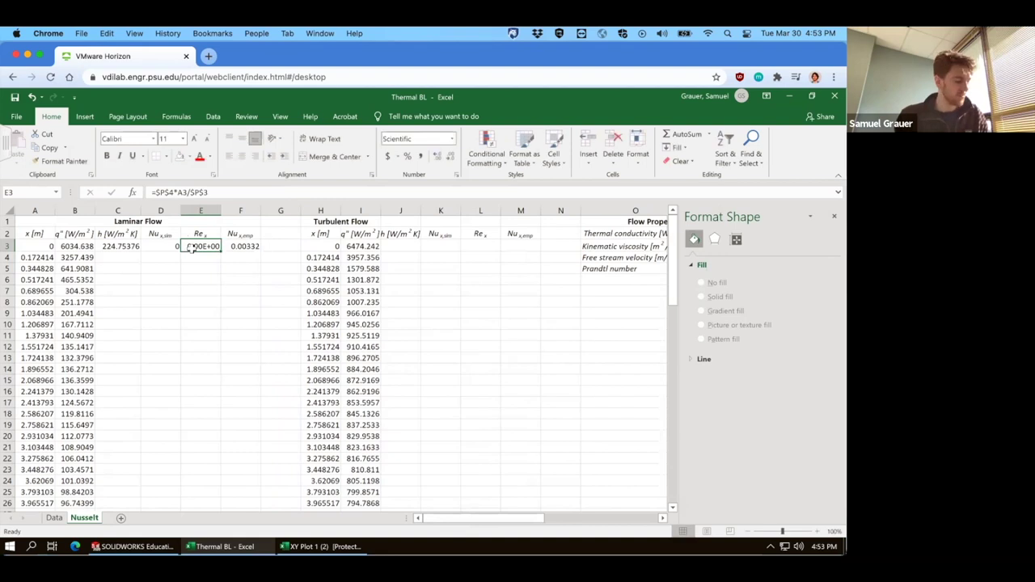
text(^(1/2)*)
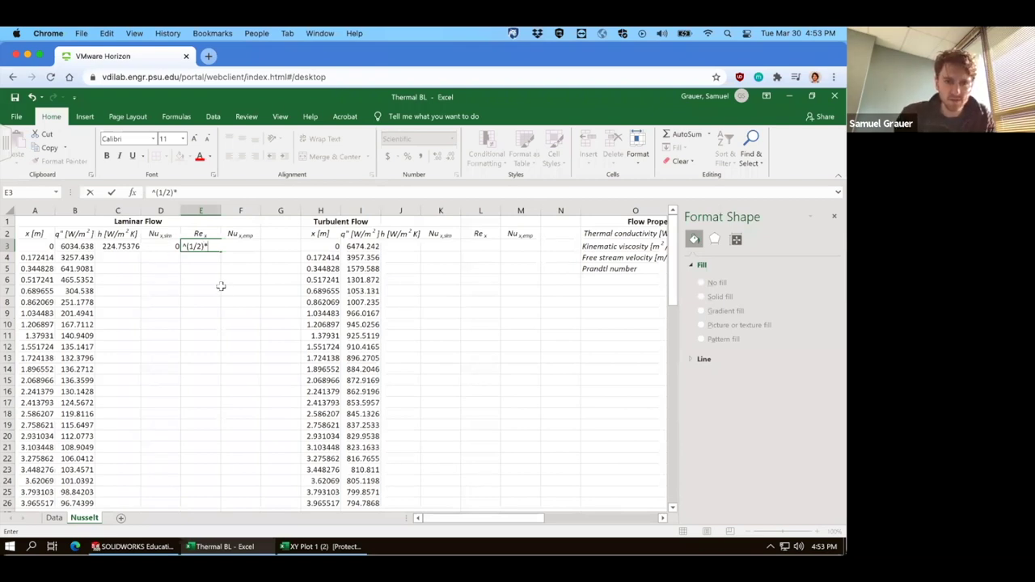
triple_click(190, 192)
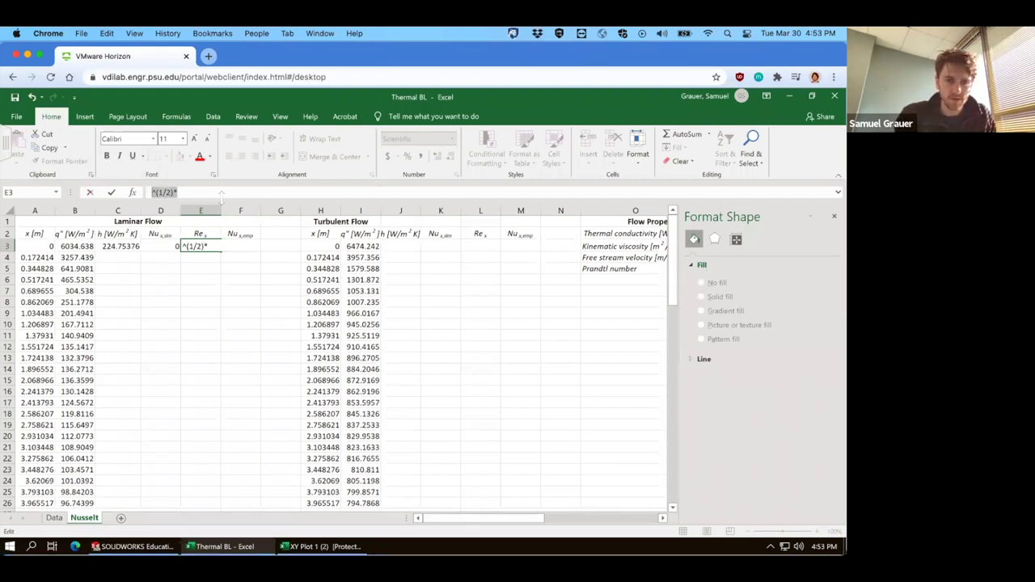
key(BackSpace)
text(=)
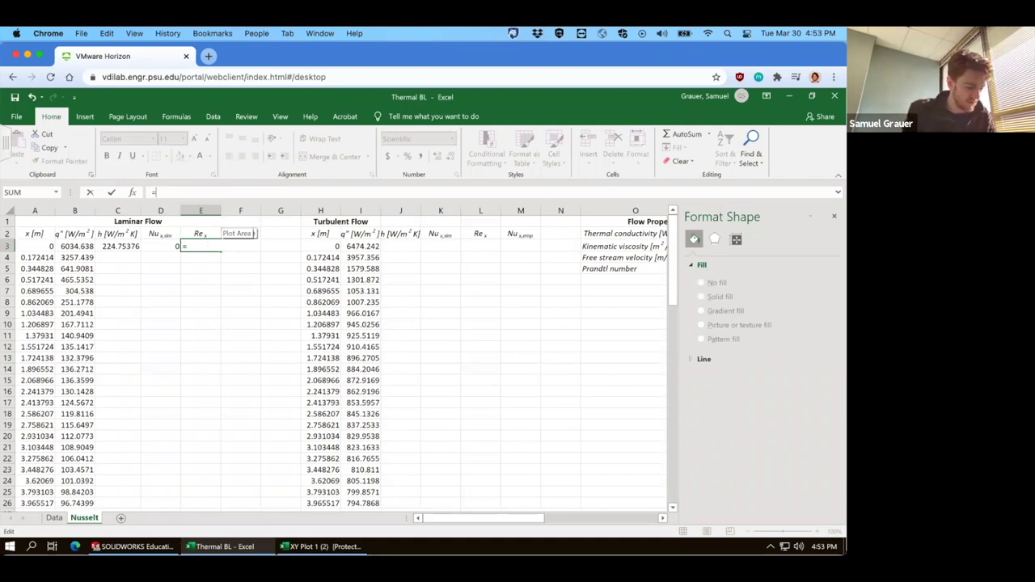
text(0.332*)
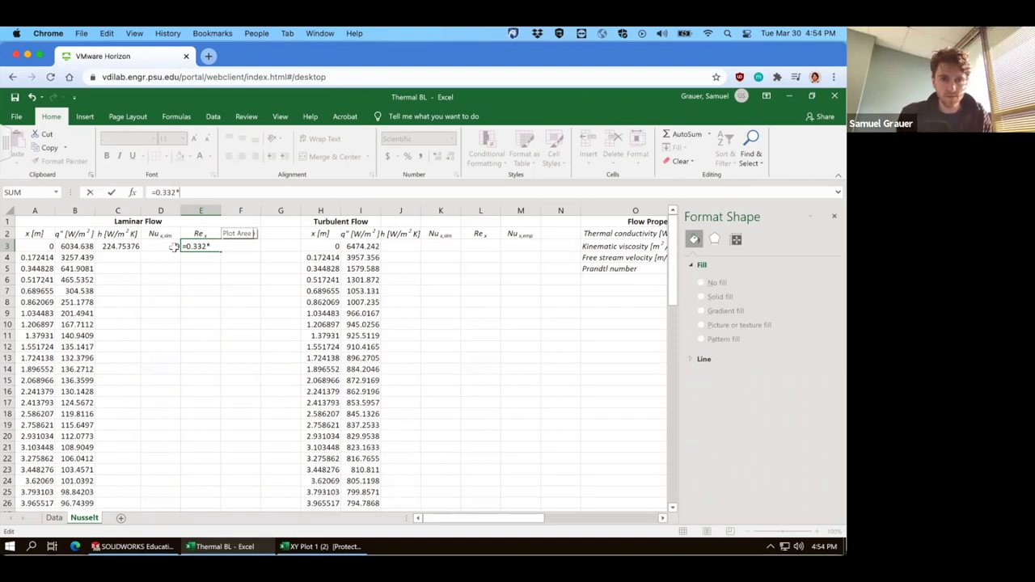
key(Return)
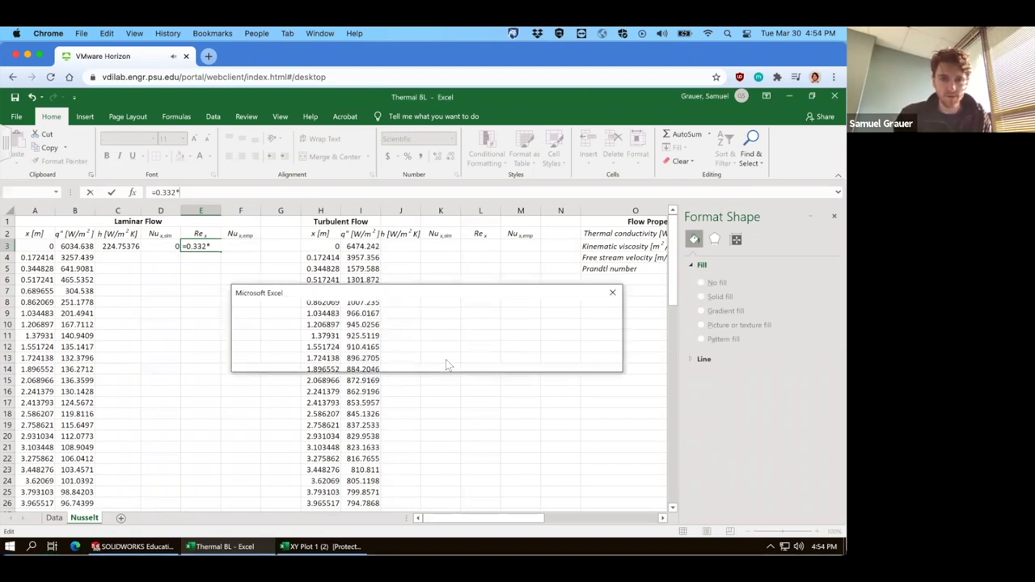
click(433, 364)
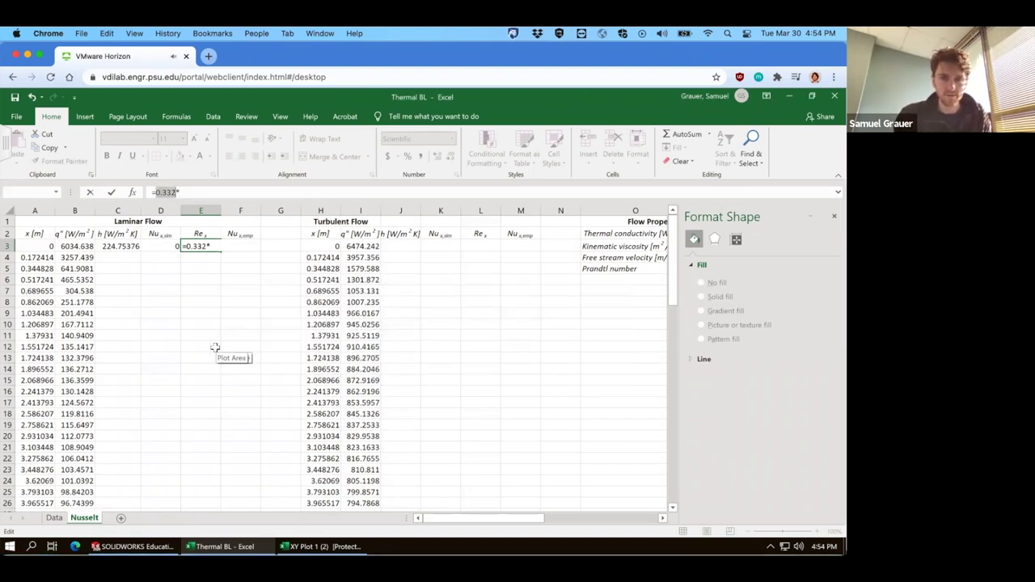
key(Return)
key(Return)
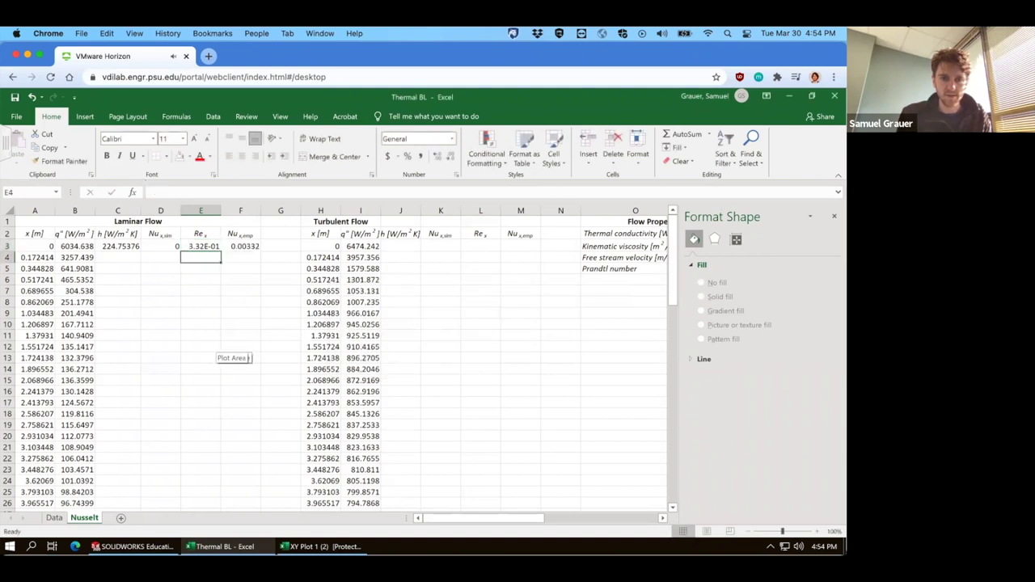
key(Right)
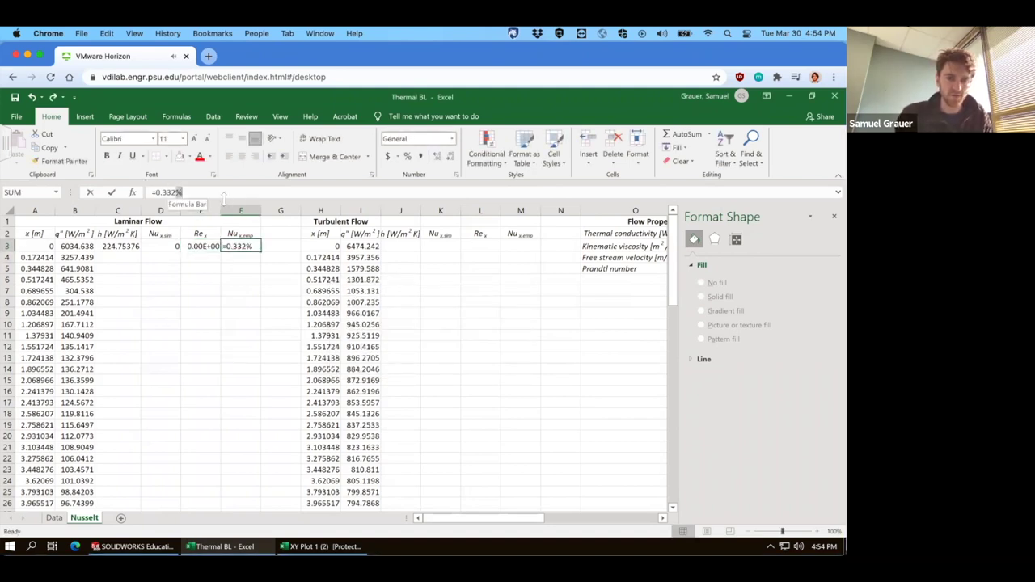
Step: Complete F3 as =0.332*E3^(1/2)*$P$5^(1/3) and fill C3:F3 down to row 32
click(175, 192)
key(BackSpace)
text(*)
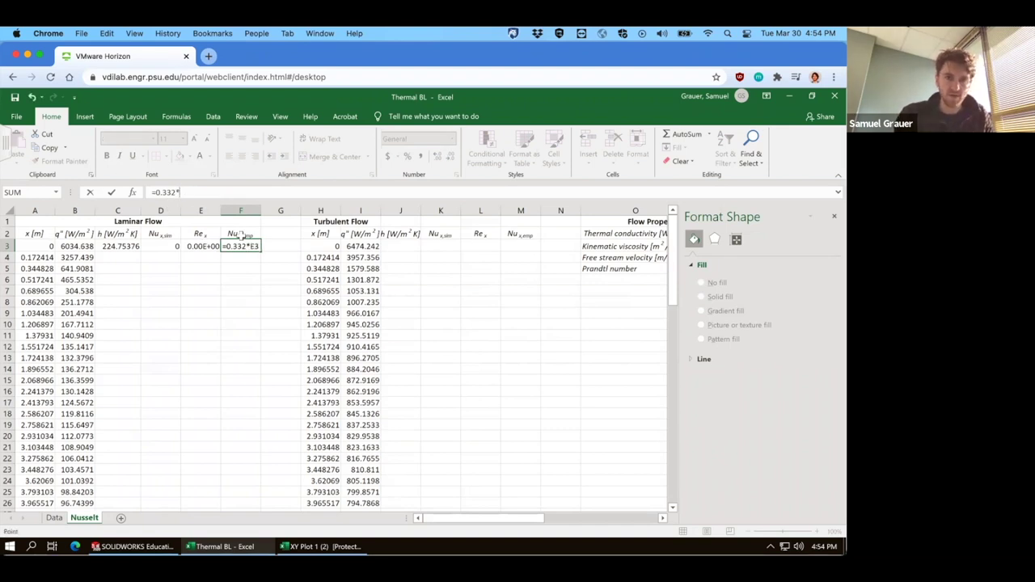
click(201, 246)
text(^(1/2)*)
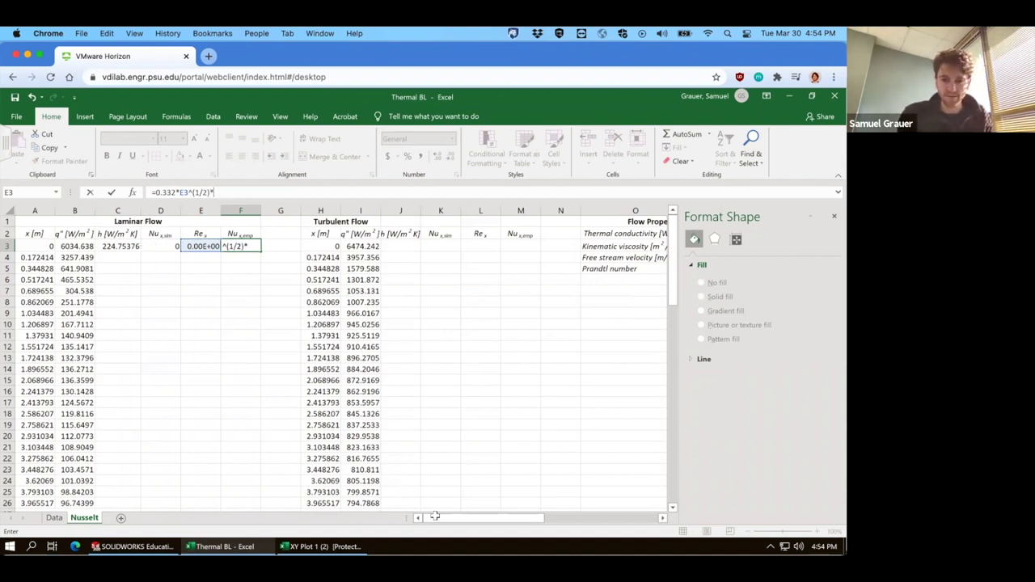
drag(457, 519, 655, 521)
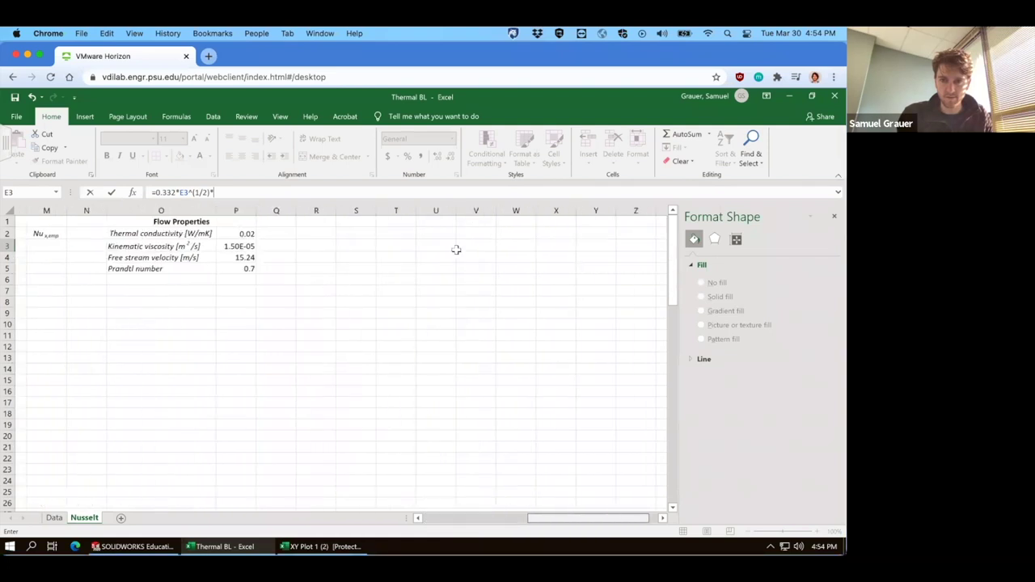
click(230, 269)
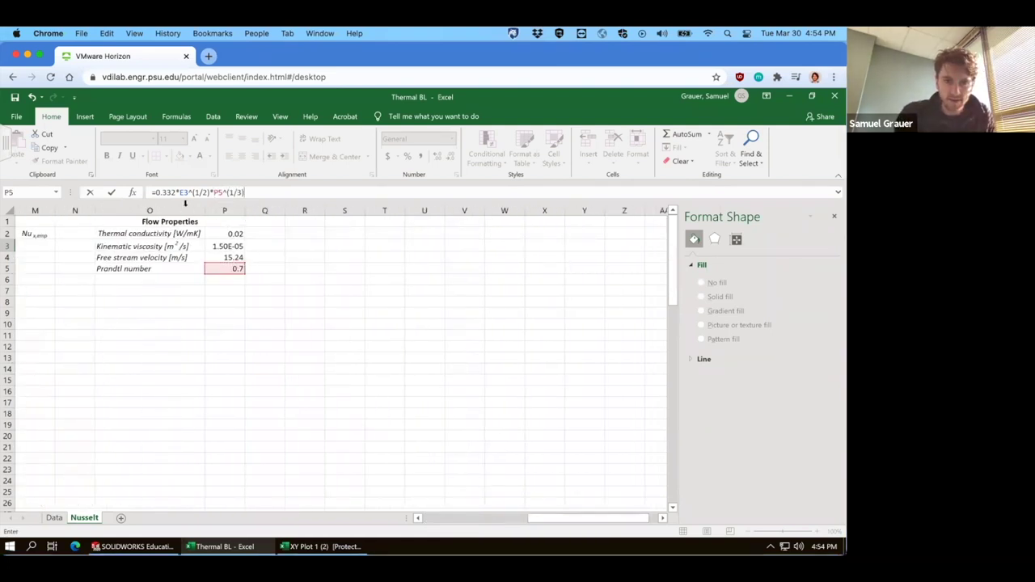
click(214, 195)
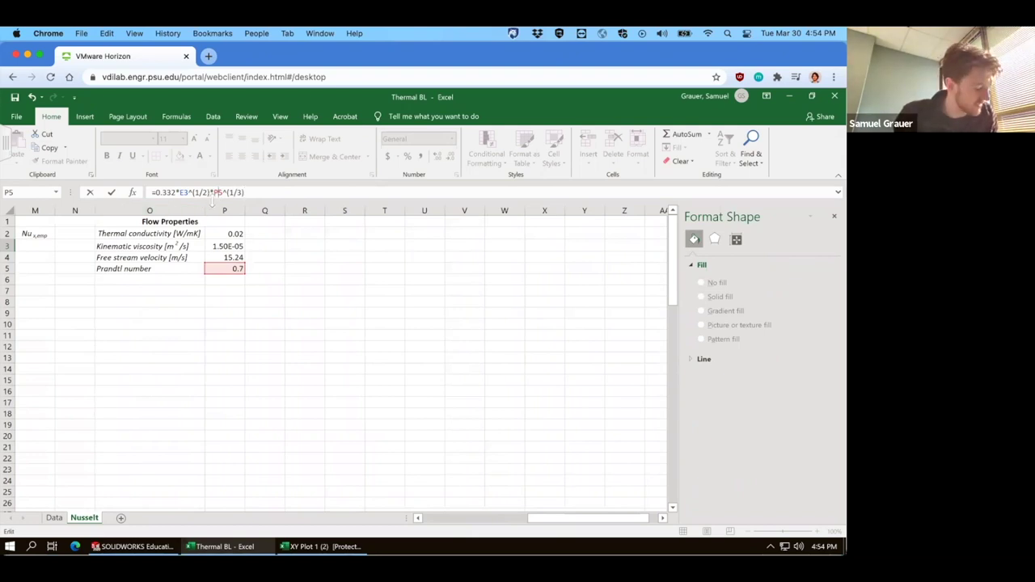
key(F4)
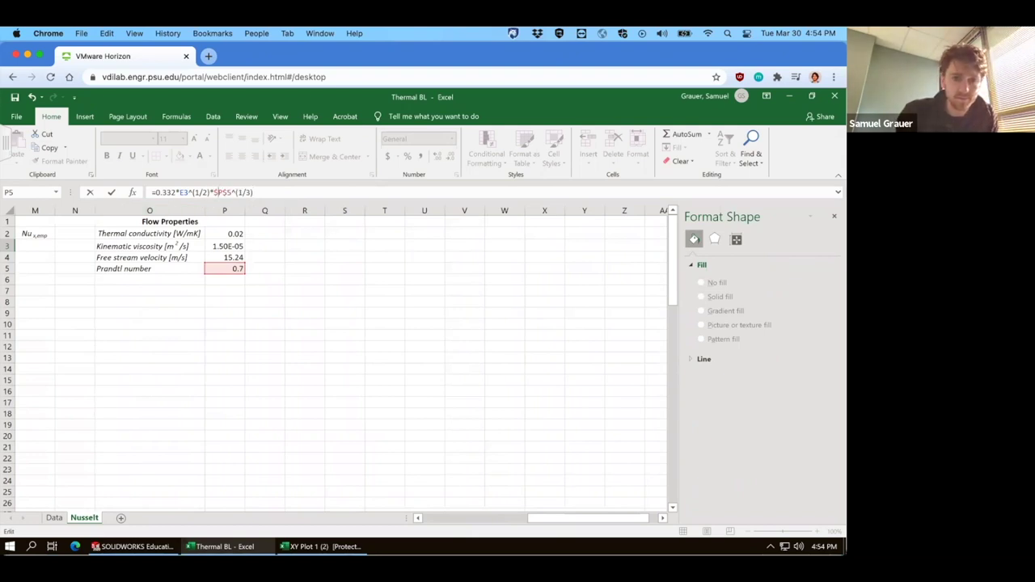
key(Return)
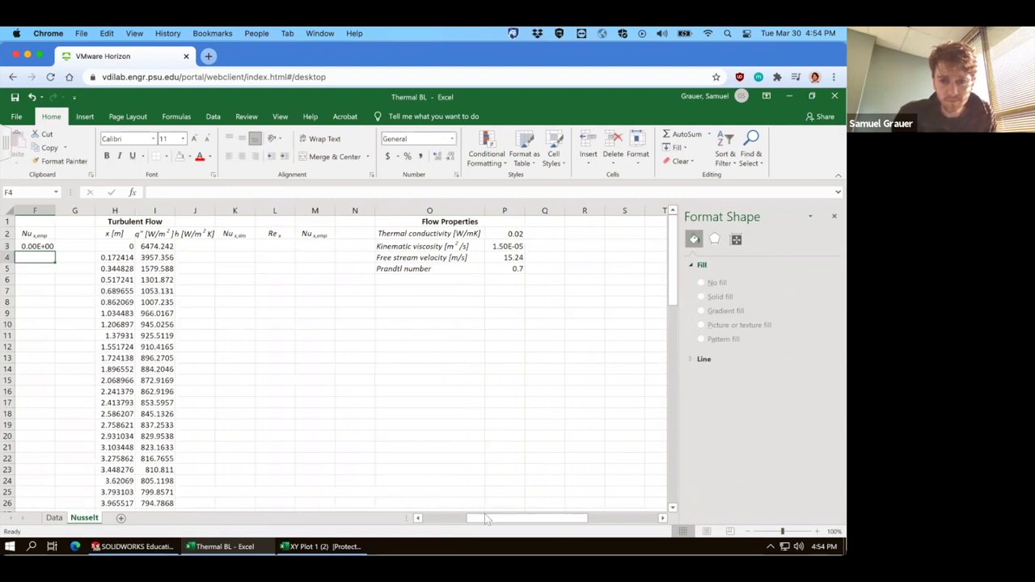
drag(485, 518, 347, 519)
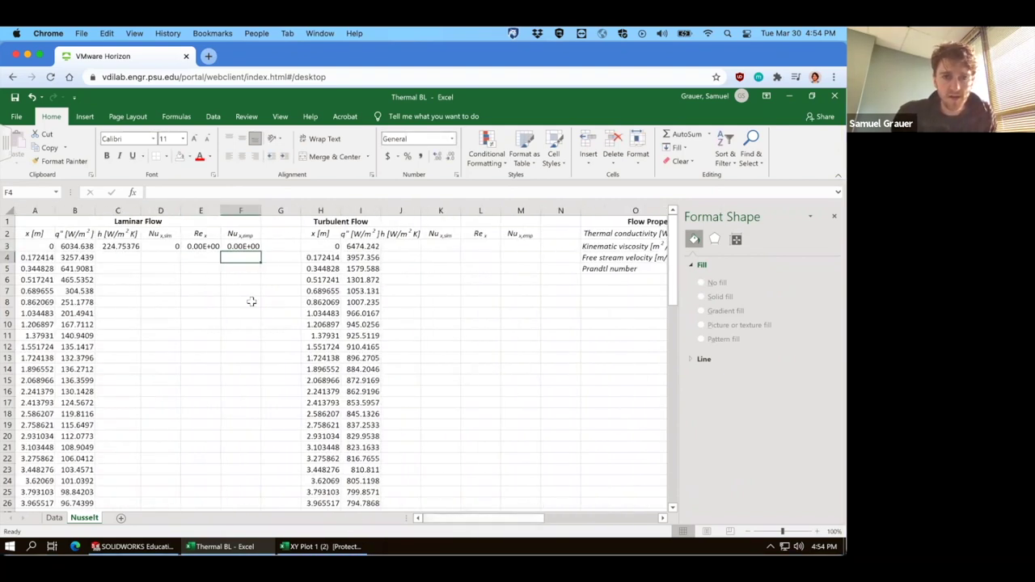
drag(109, 245, 260, 494)
Step: Copy the laminar formulas C3:F3 into J3:M3 and merge-and-centre the Turbulent Flow title
scroll(289, 336, up, 3)
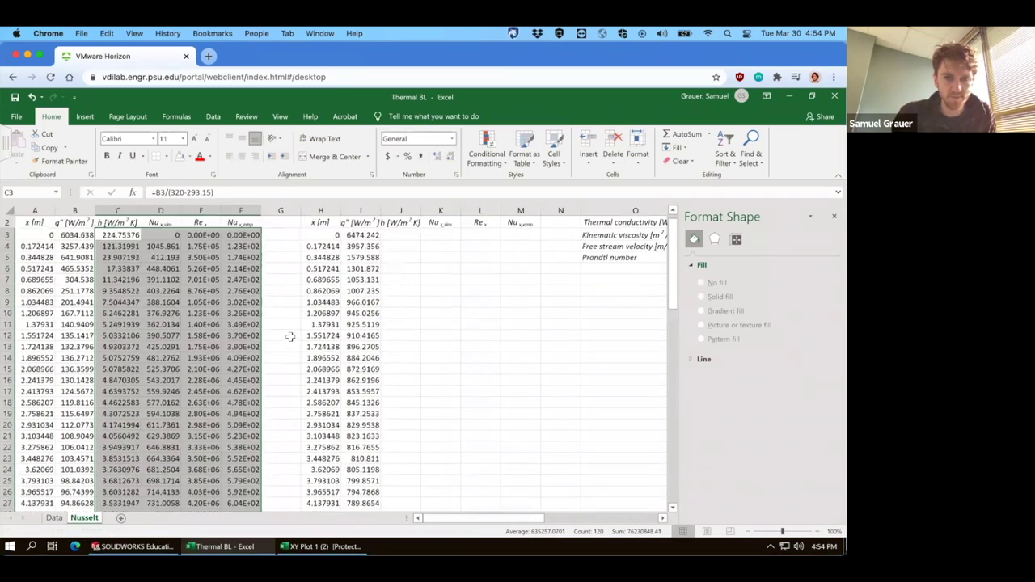
drag(127, 247, 243, 246)
key(ctrl+c)
click(400, 245)
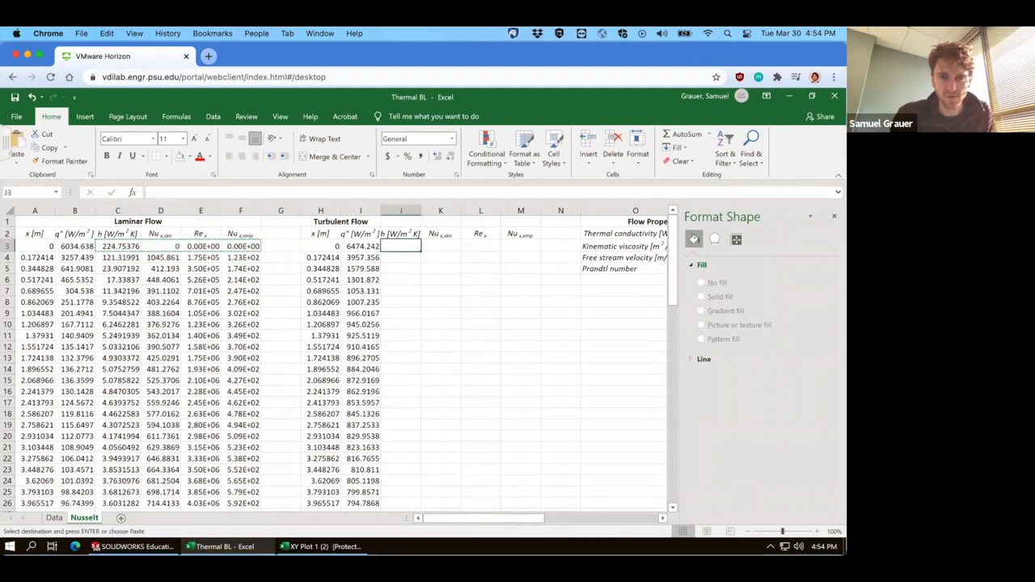
key(ctrl+v)
click(480, 313)
click(412, 210)
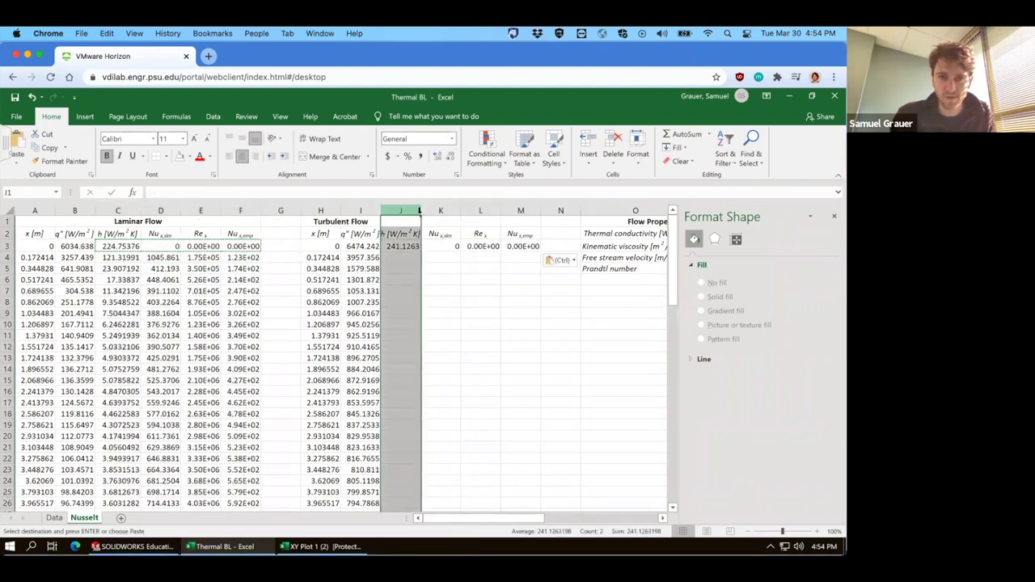
click(444, 284)
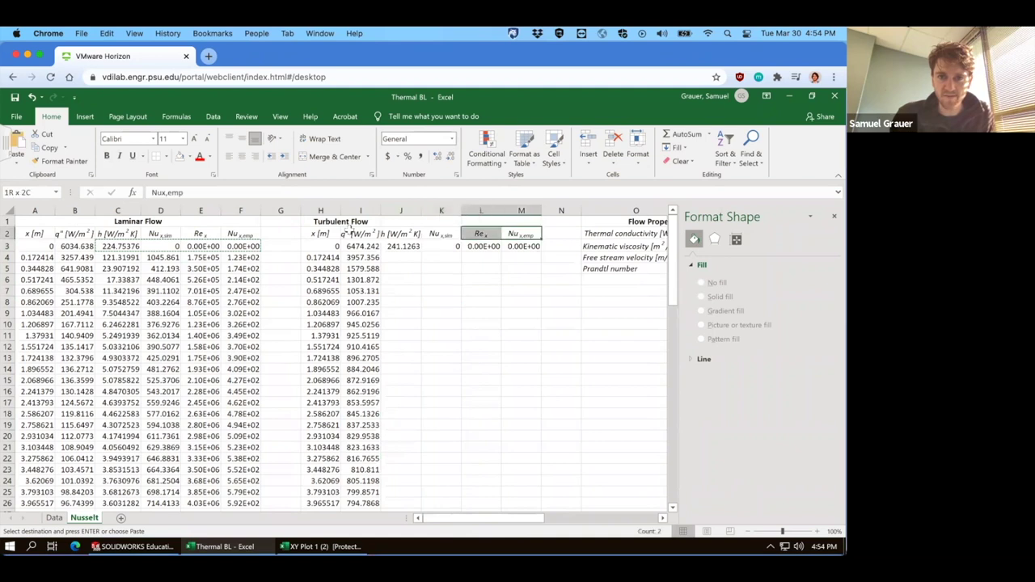
drag(339, 221, 534, 221)
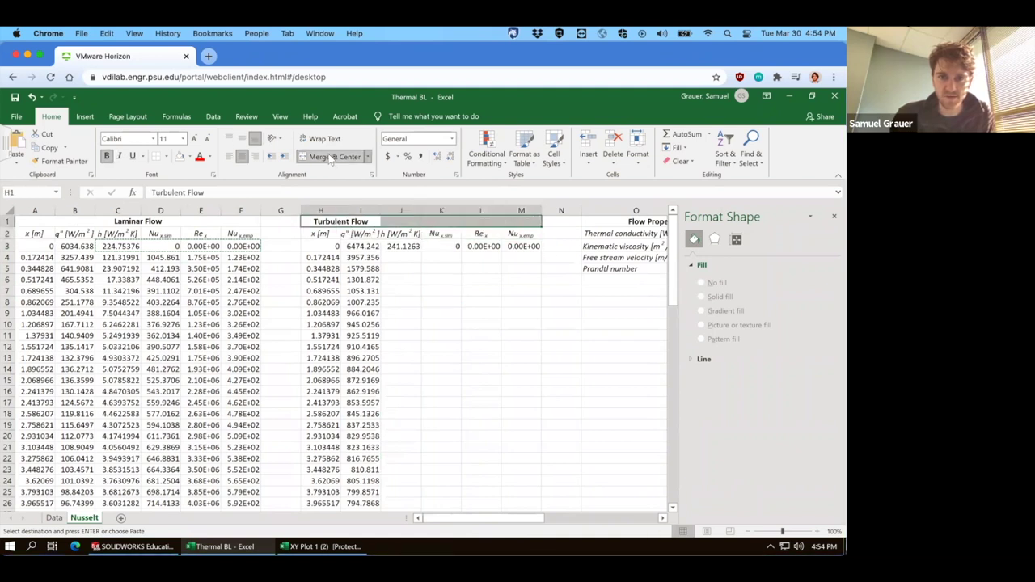
click(330, 157)
click(398, 325)
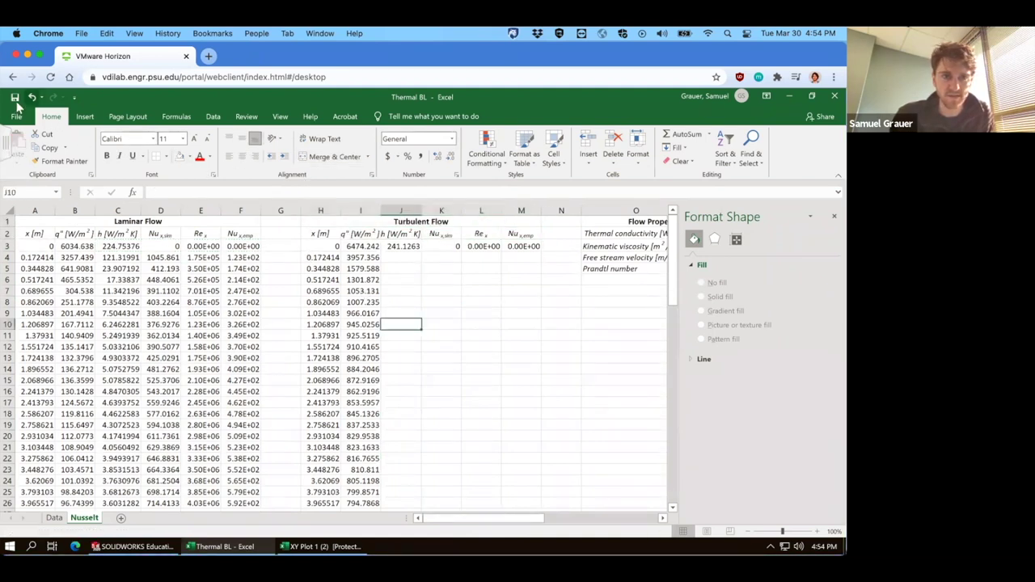
Step: Change M3 to the turbulent form =0.0296*L3^(4/5)*$P$5^(1/3)
click(525, 246)
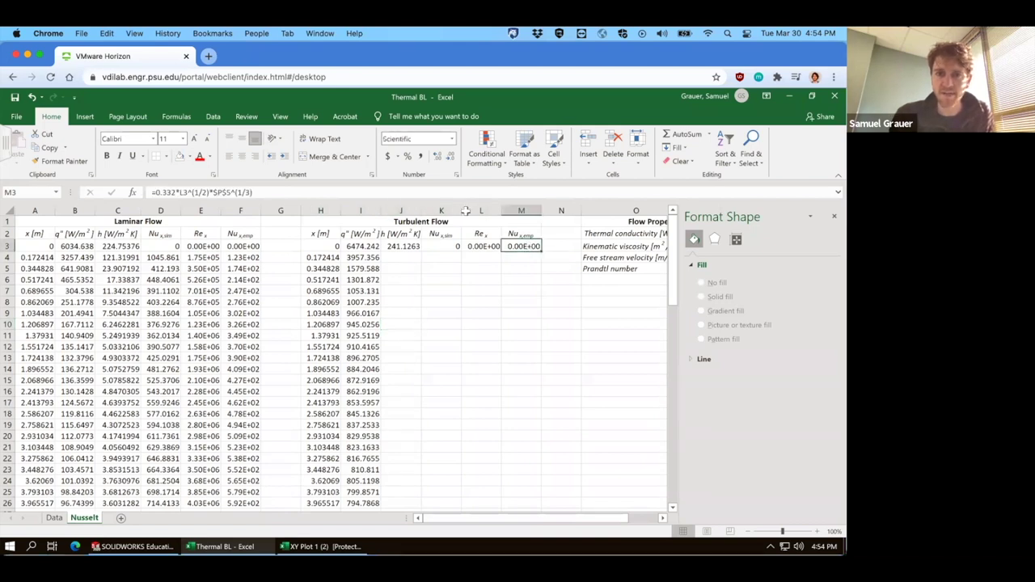
click(179, 192)
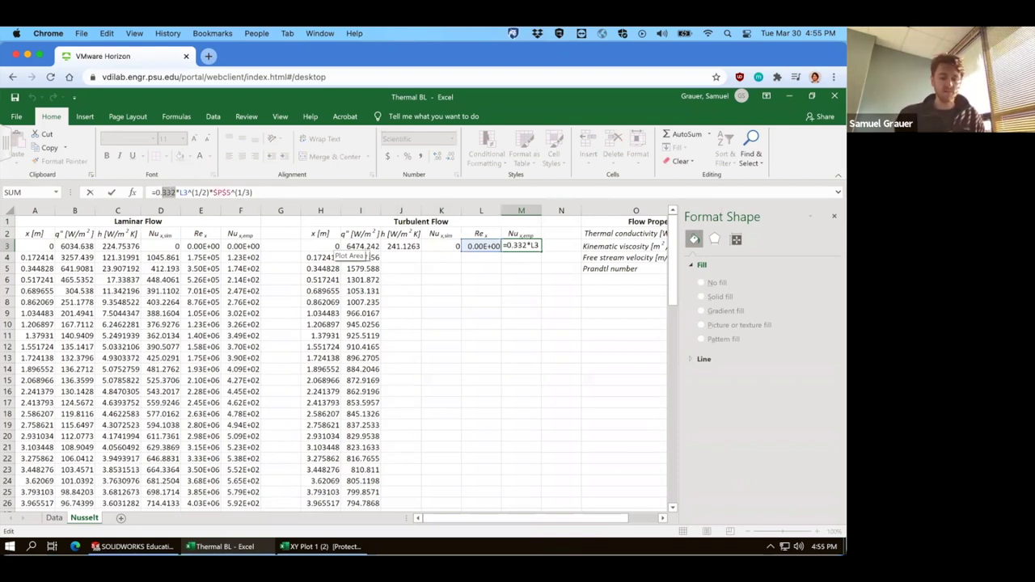
text(0)
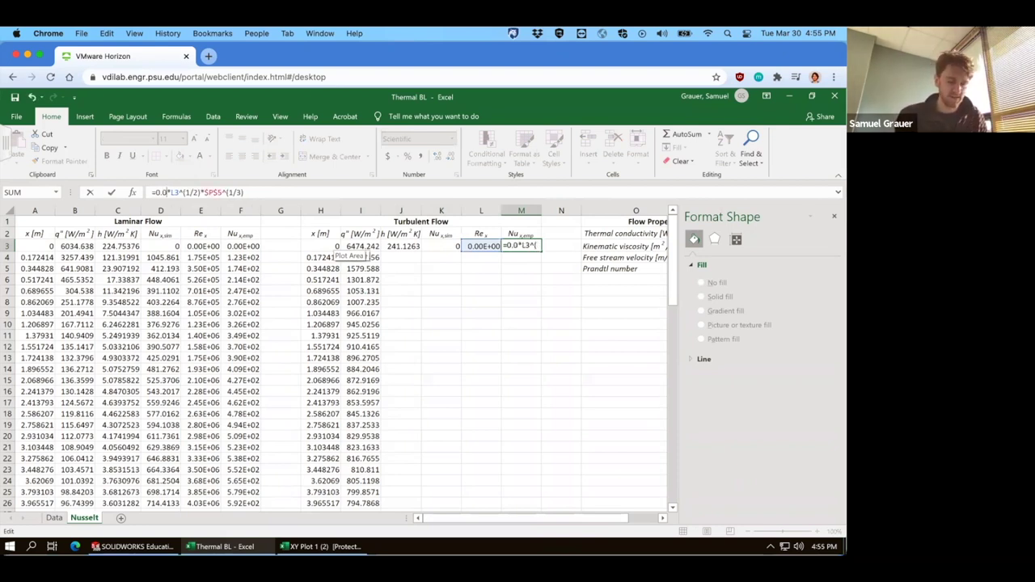
text(296)
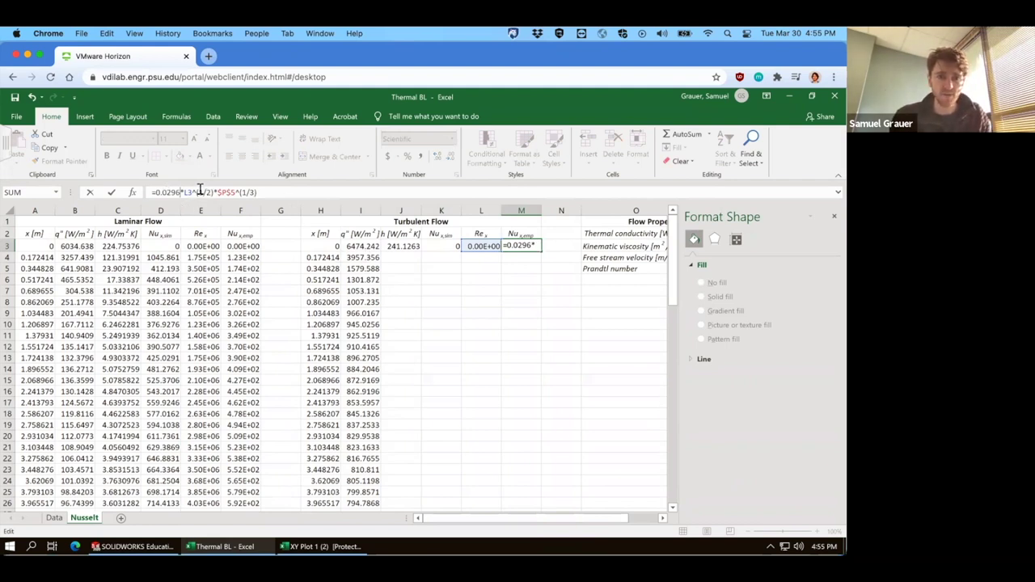
drag(199, 191, 208, 191)
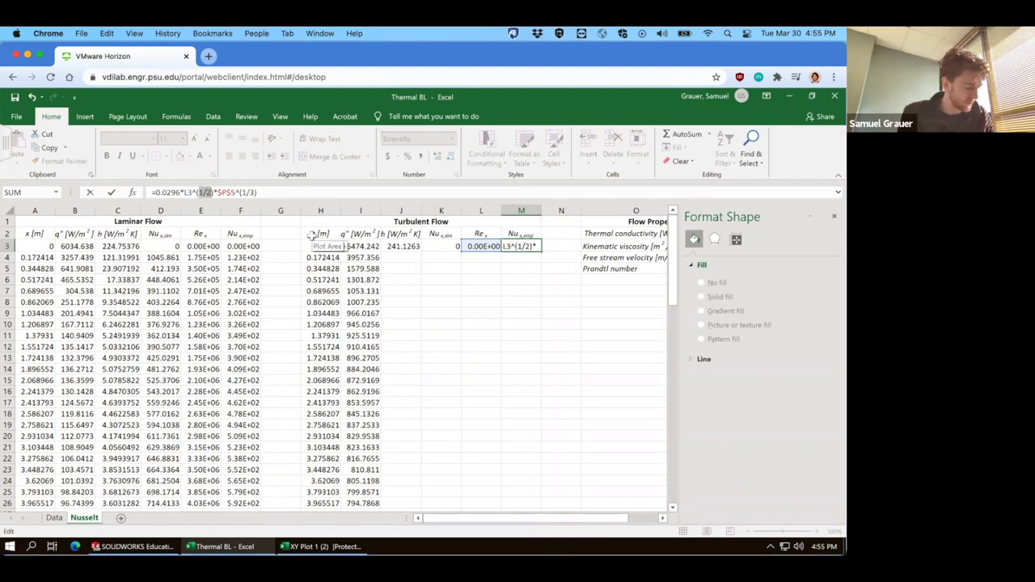
text(4/5)
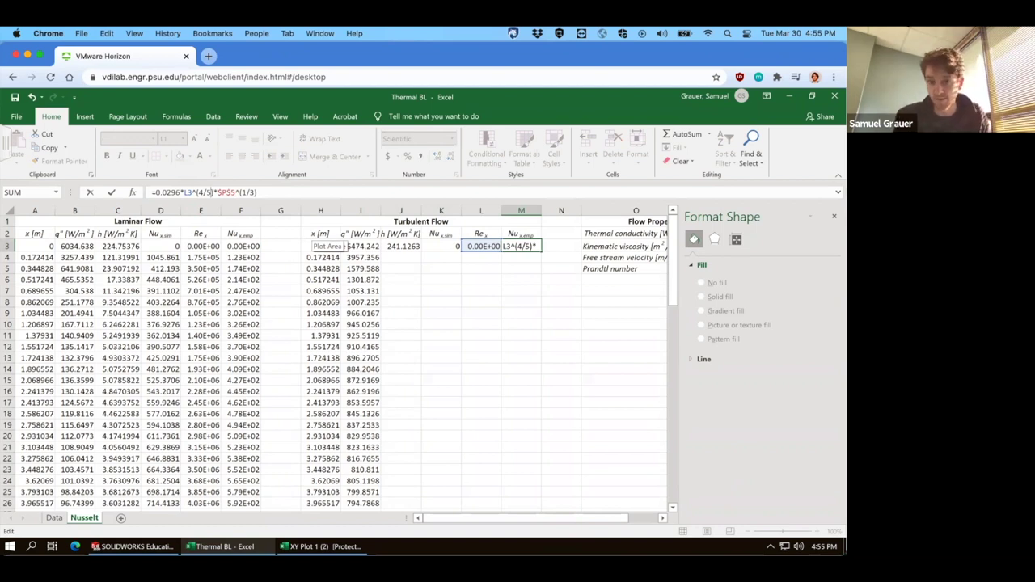
key(Return)
Step: Fill the turbulent formulas J3:M3 down to row 32
drag(408, 245, 521, 494)
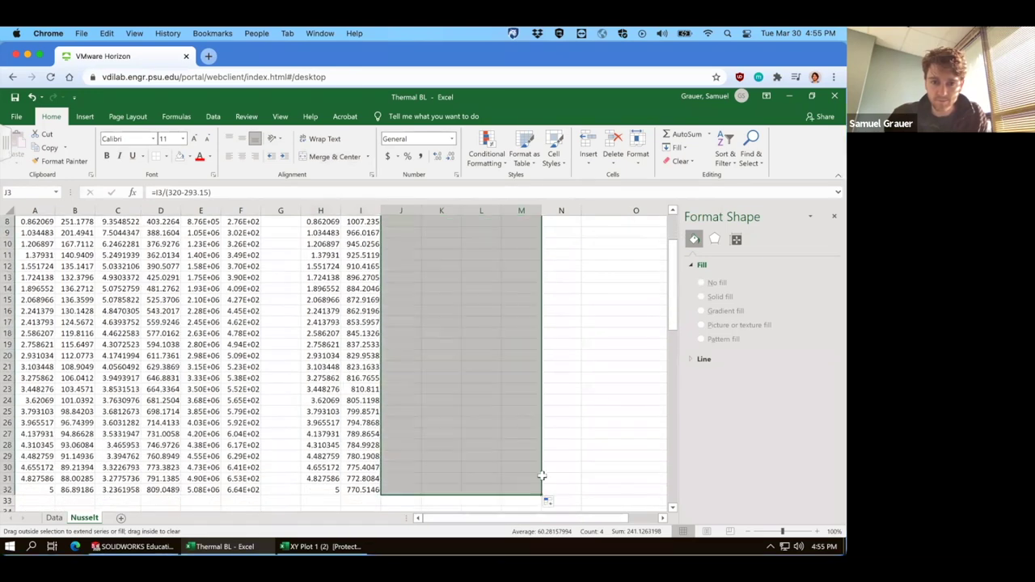
click(612, 401)
scroll(420, 402, up, 1)
scroll(420, 401, up, 2)
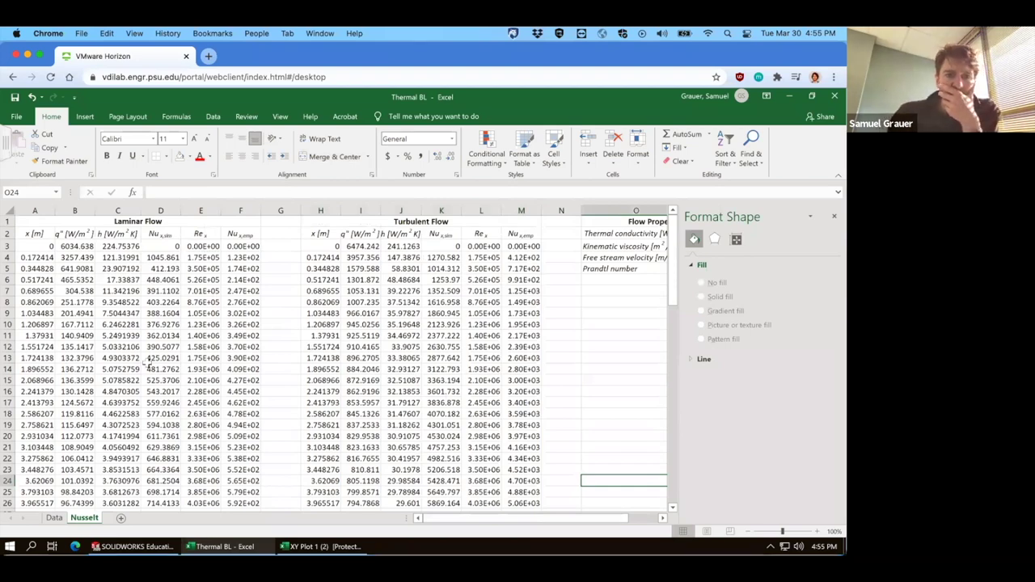
Step: Insert an empty scatter chart and place it over the turbulent table
click(216, 121)
click(85, 117)
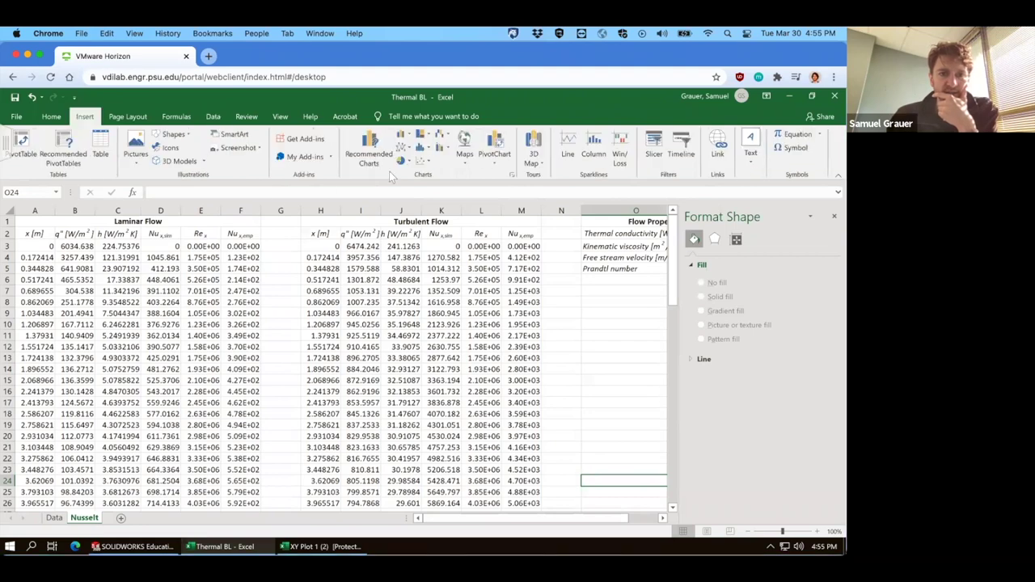
click(426, 164)
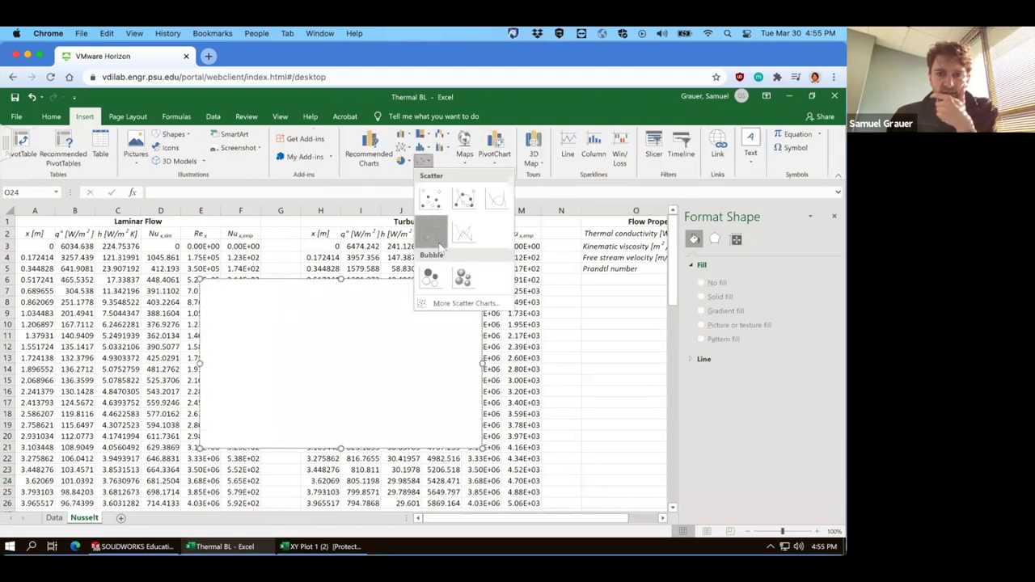
click(434, 275)
drag(300, 287, 469, 282)
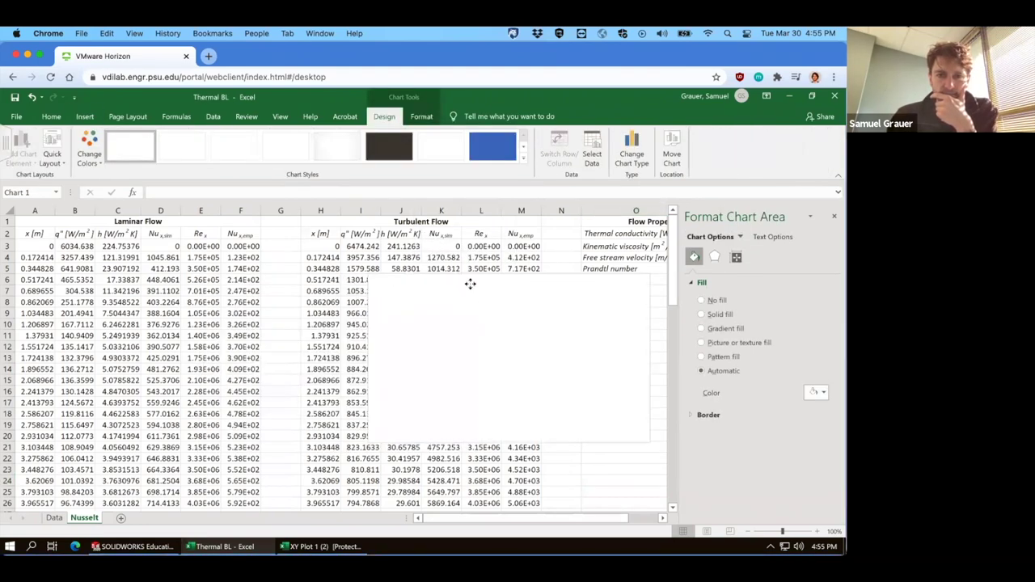
Step: Add the Lam. Nu (Sim.) series with X values A3:A32 and Y values D3:D32
right_click(433, 328)
click(467, 396)
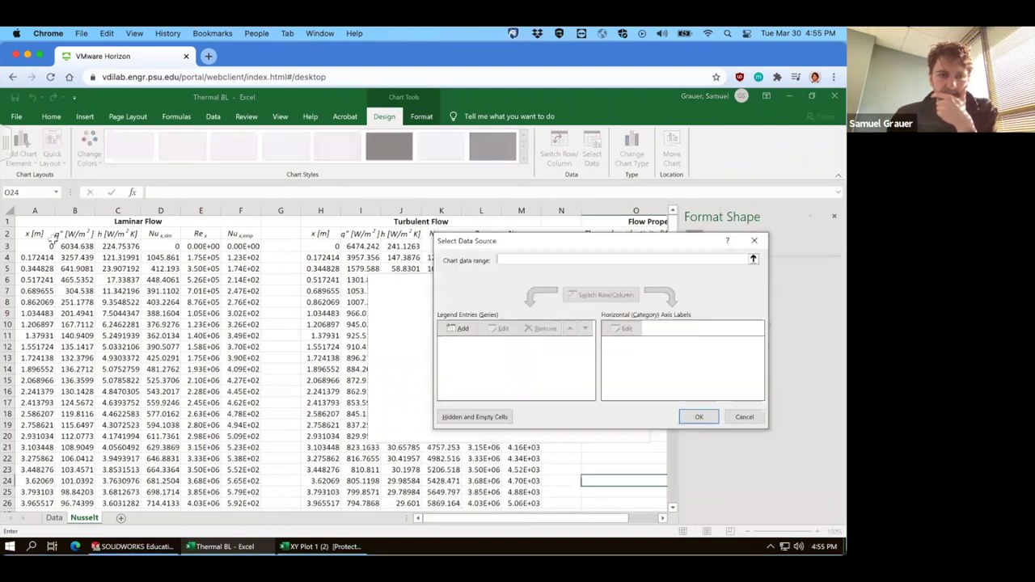
click(458, 329)
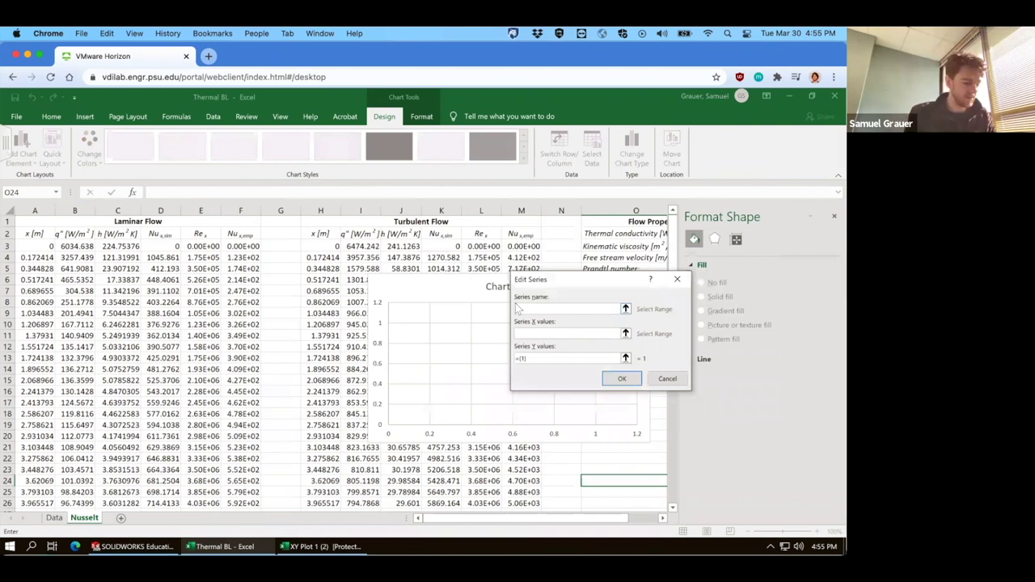
text(Lam. Nu (Sim.)
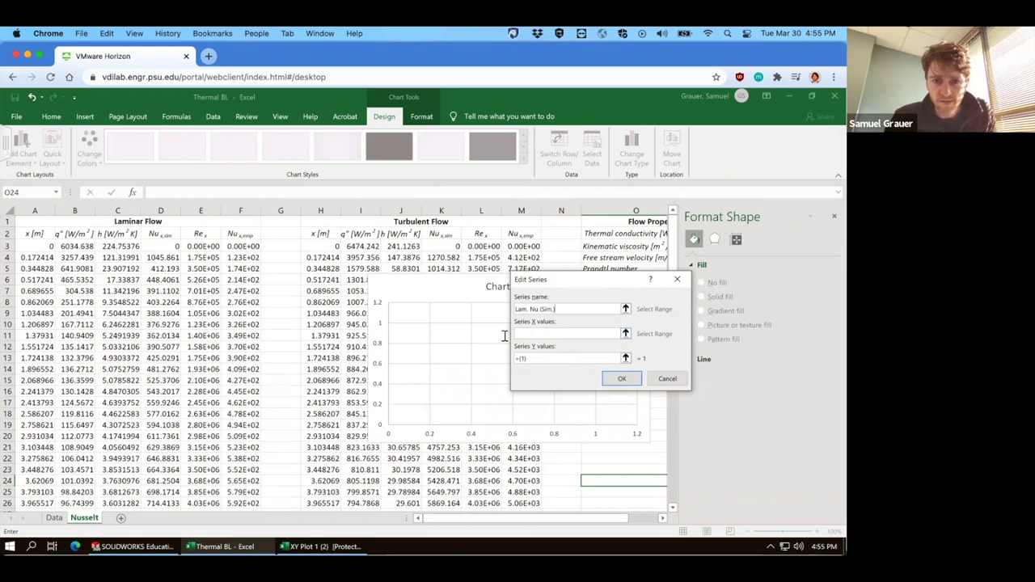
click(565, 333)
drag(41, 245, 51, 489)
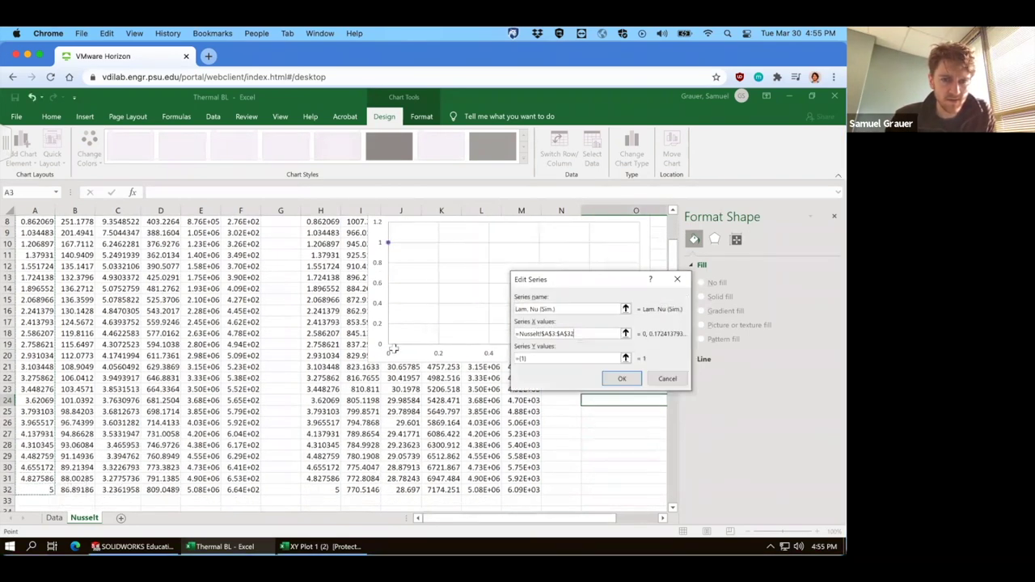
double_click(562, 358)
key(BackSpace)
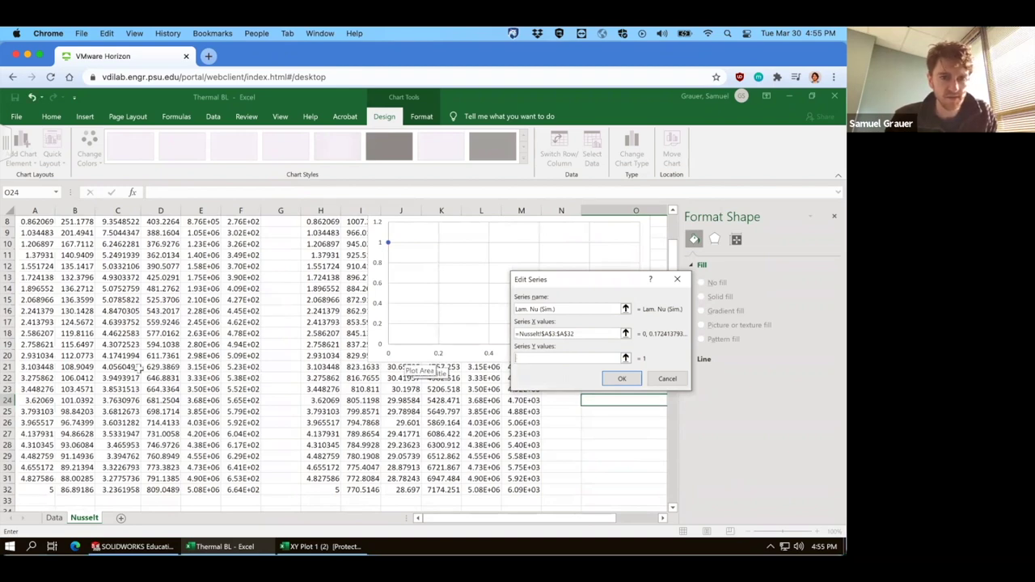
scroll(134, 307, up, 3)
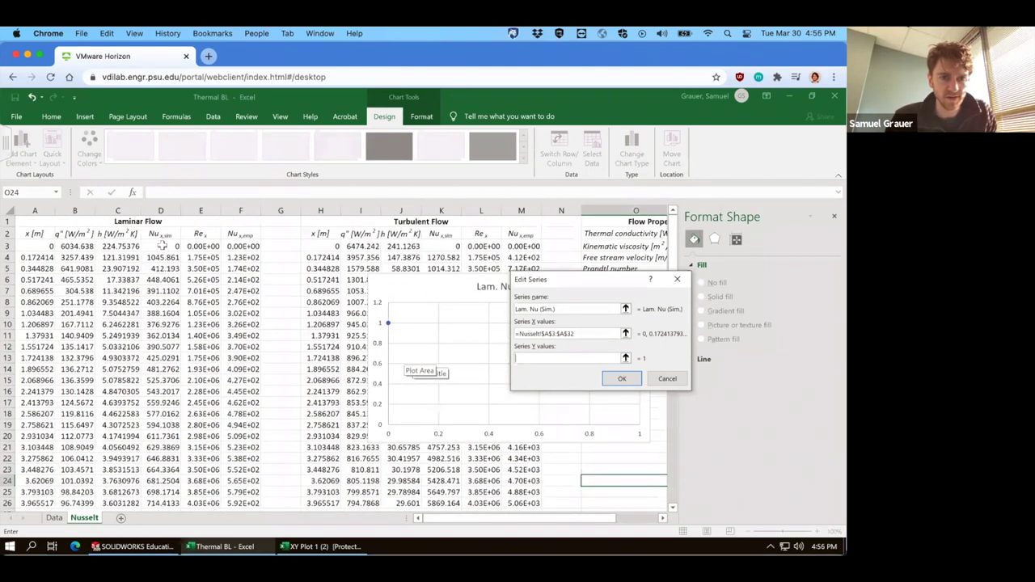
drag(162, 245, 160, 489)
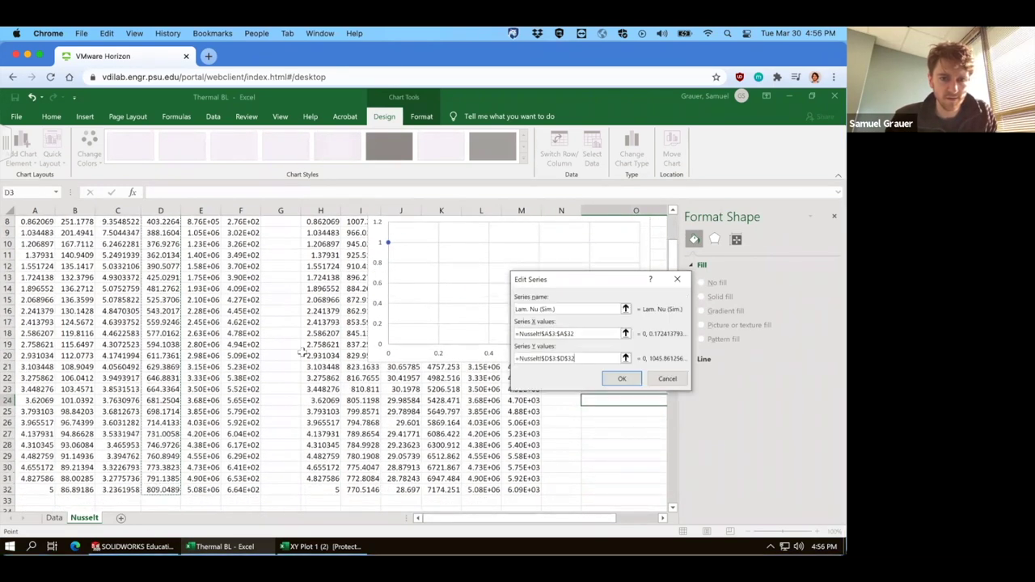
scroll(242, 332, up, 2)
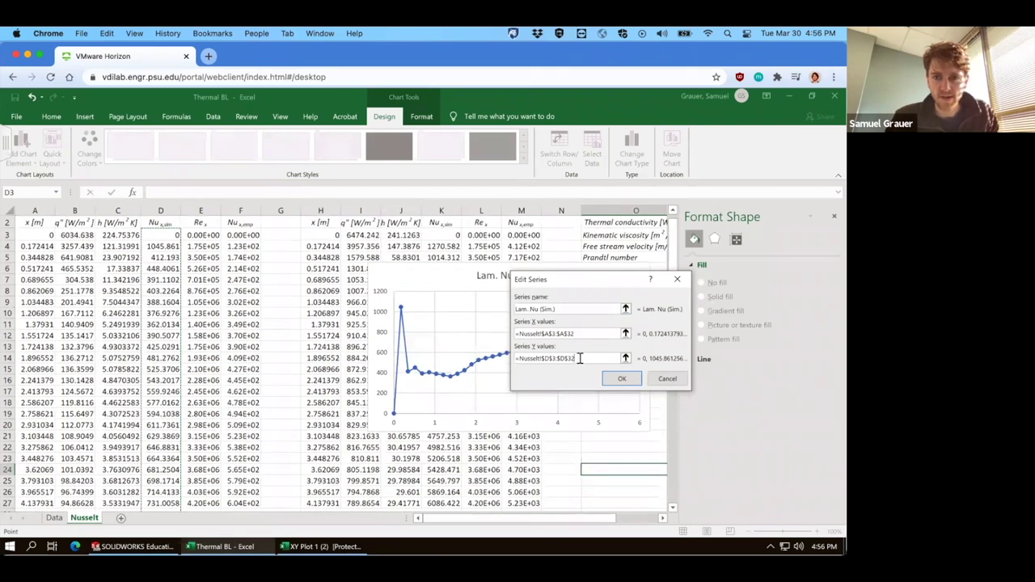
click(622, 379)
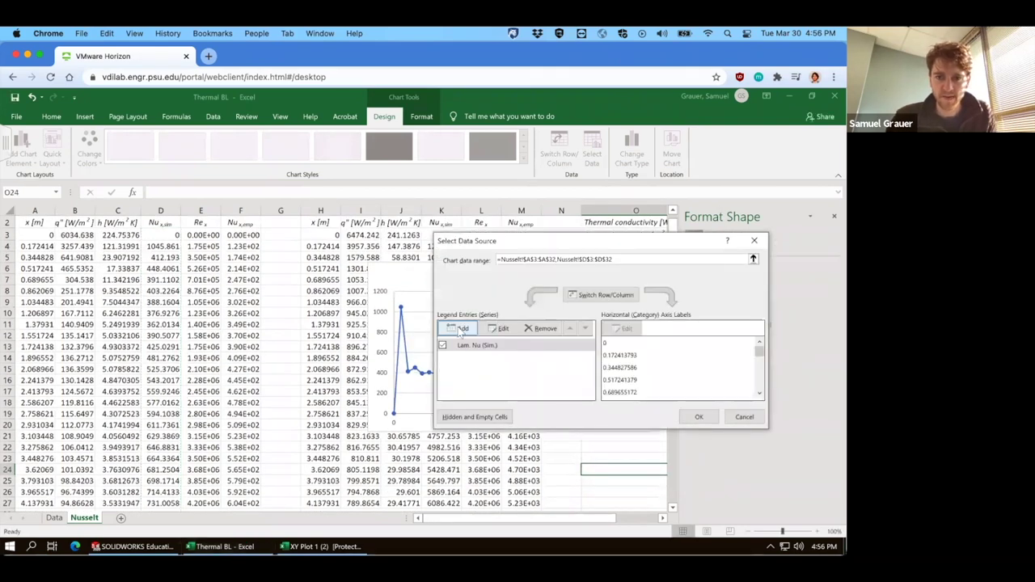
Step: Add the empirical laminar Nu series, plotting column F Nu against x values A3:A32
click(461, 329)
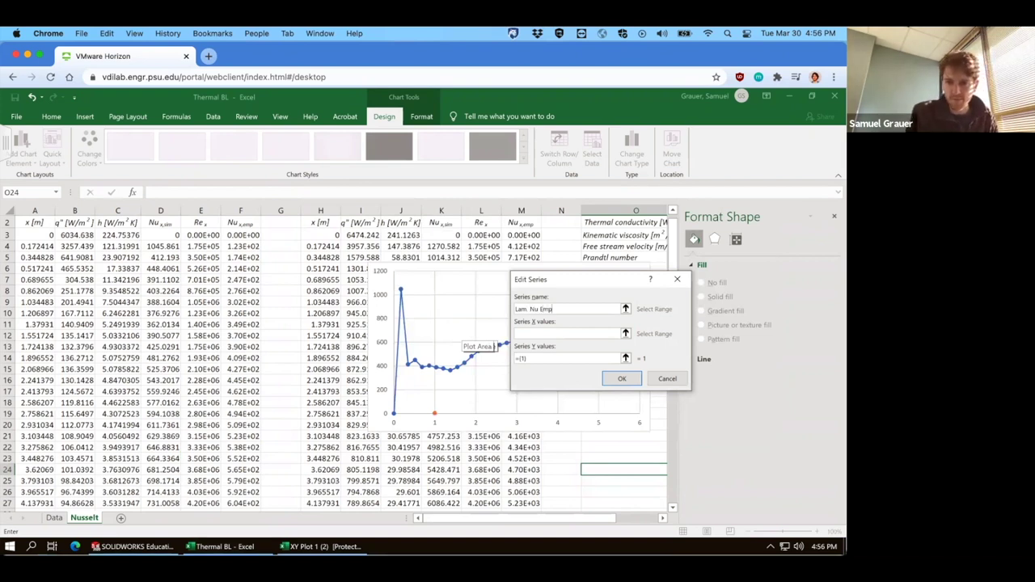
click(531, 336)
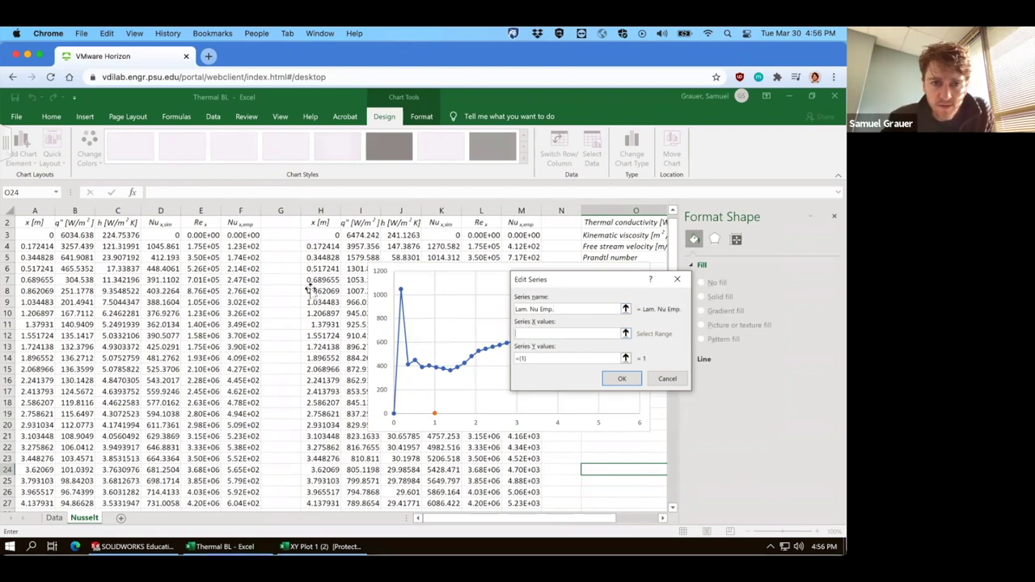
drag(35, 234, 69, 479)
drag(541, 358, 515, 357)
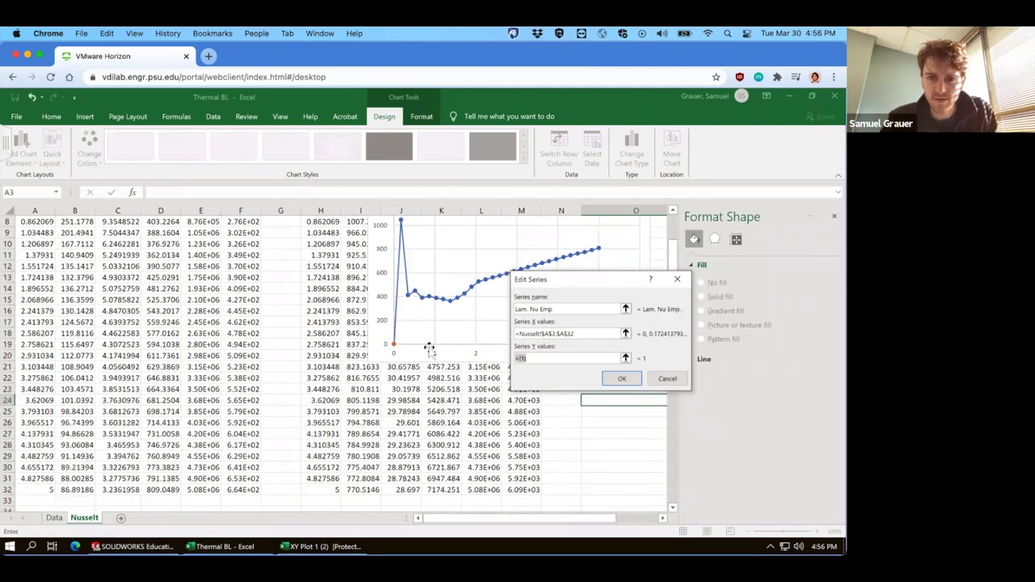
key(BackSpace)
scroll(243, 299, up, 3)
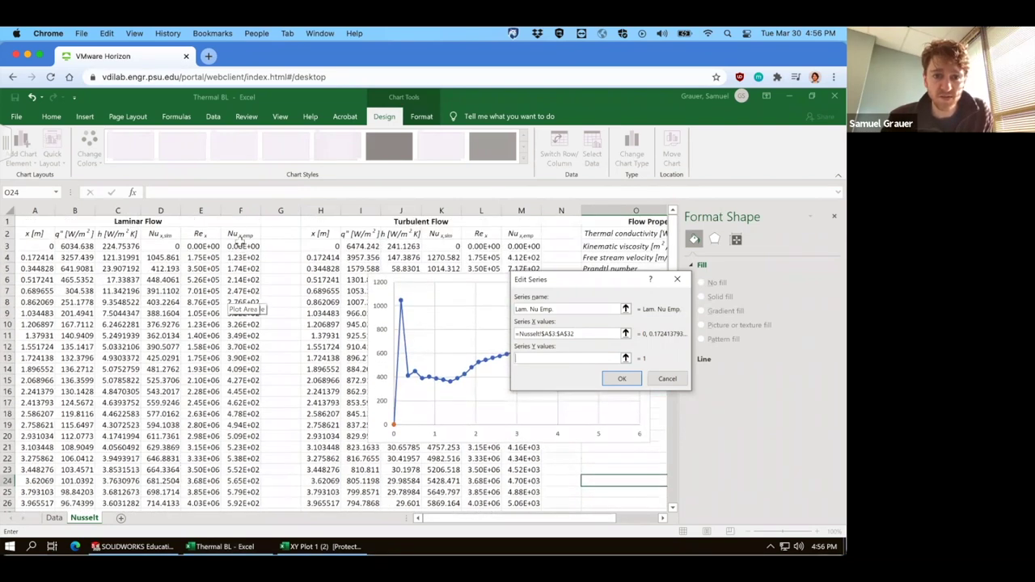
drag(240, 245, 234, 266)
drag(243, 236, 243, 233)
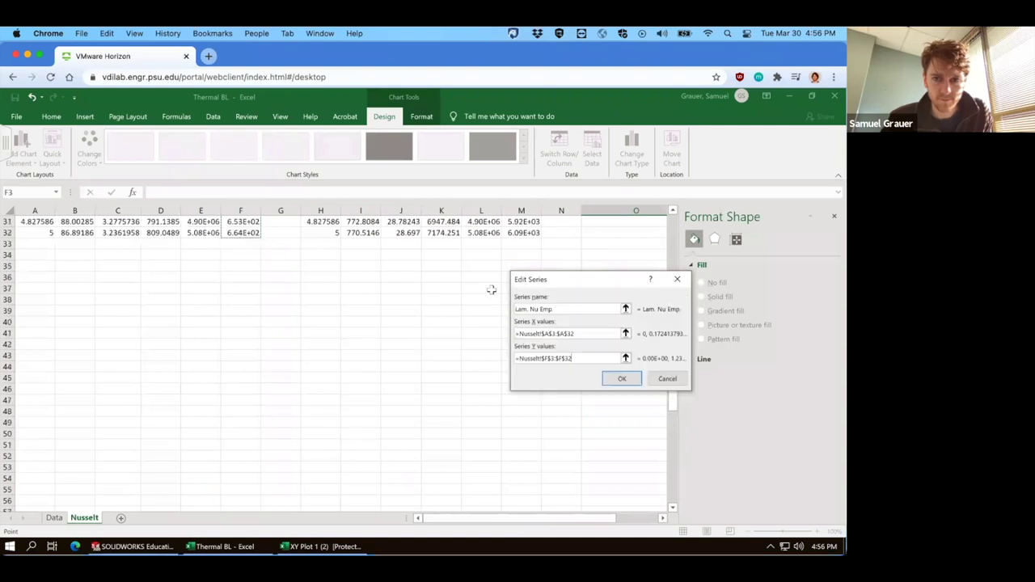
click(617, 378)
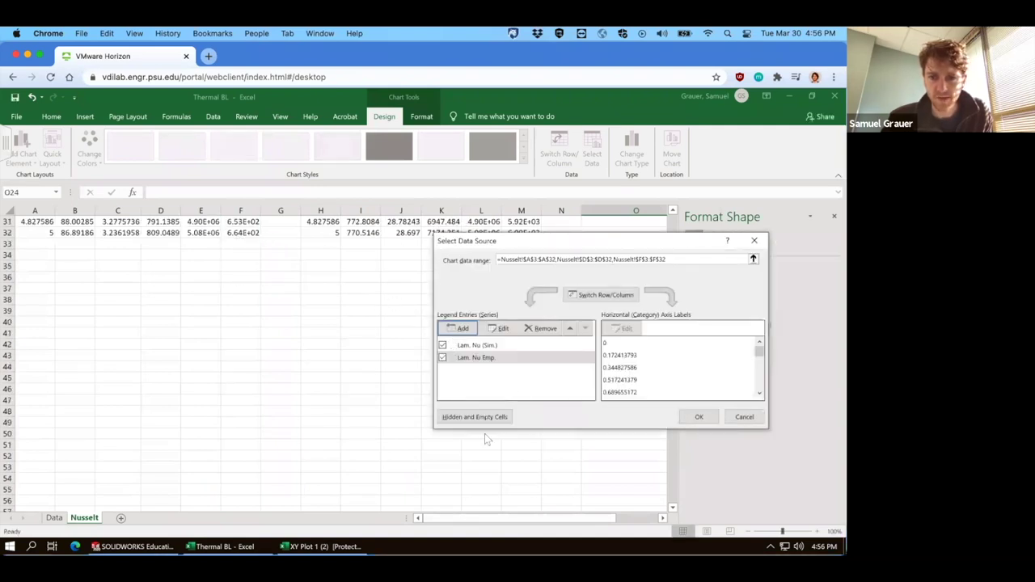
click(474, 417)
click(656, 374)
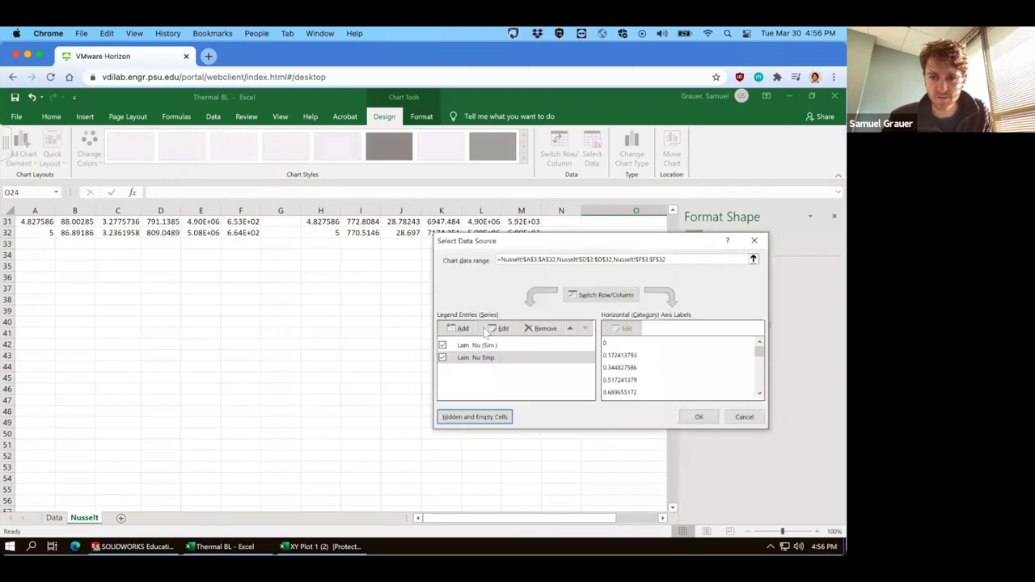
Step: Add the 'Turb. Nu Sim.' series, plotting column K Nu against column H x values
click(462, 330)
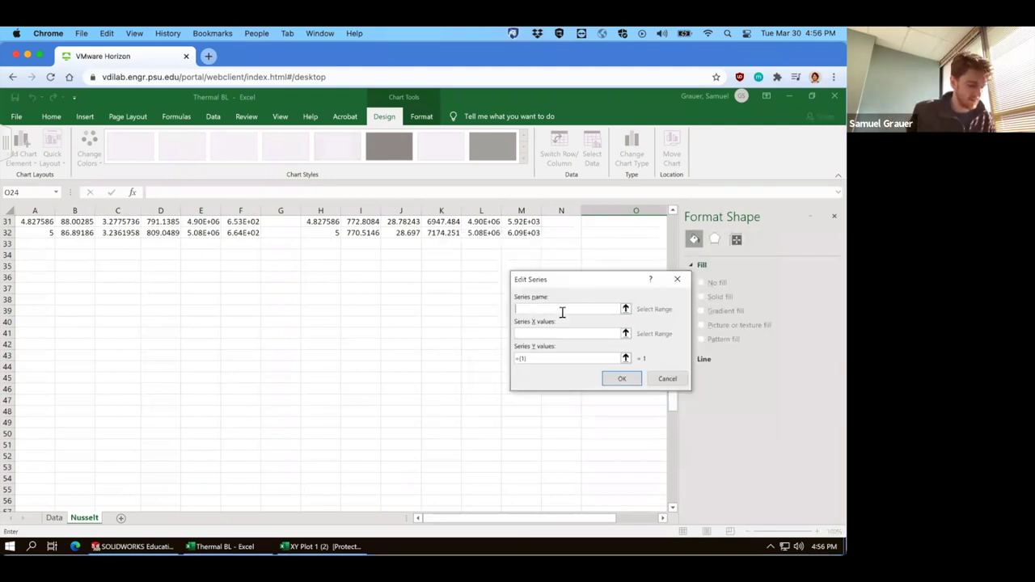
text(Turb. Nu Sim)
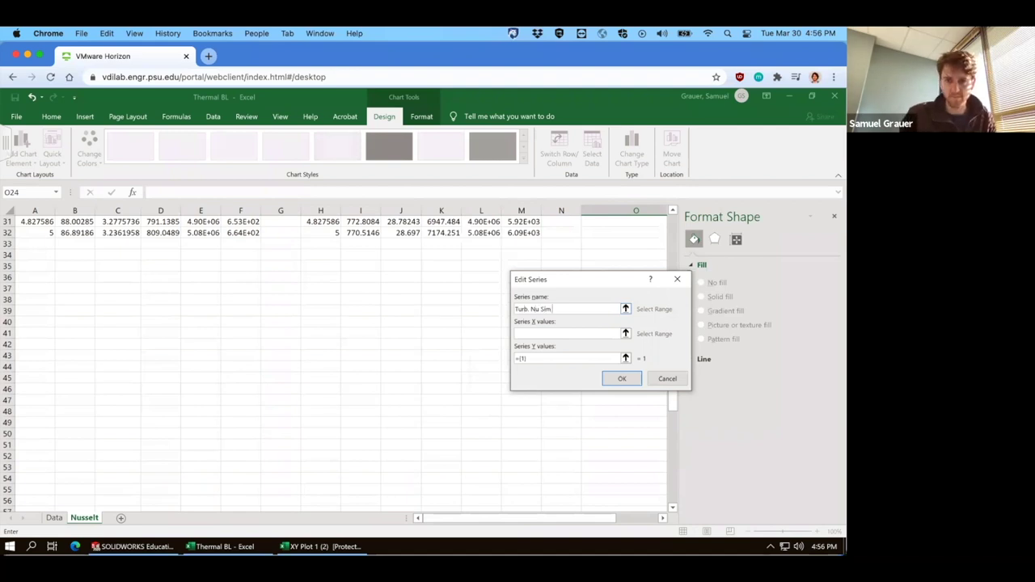
text(.)
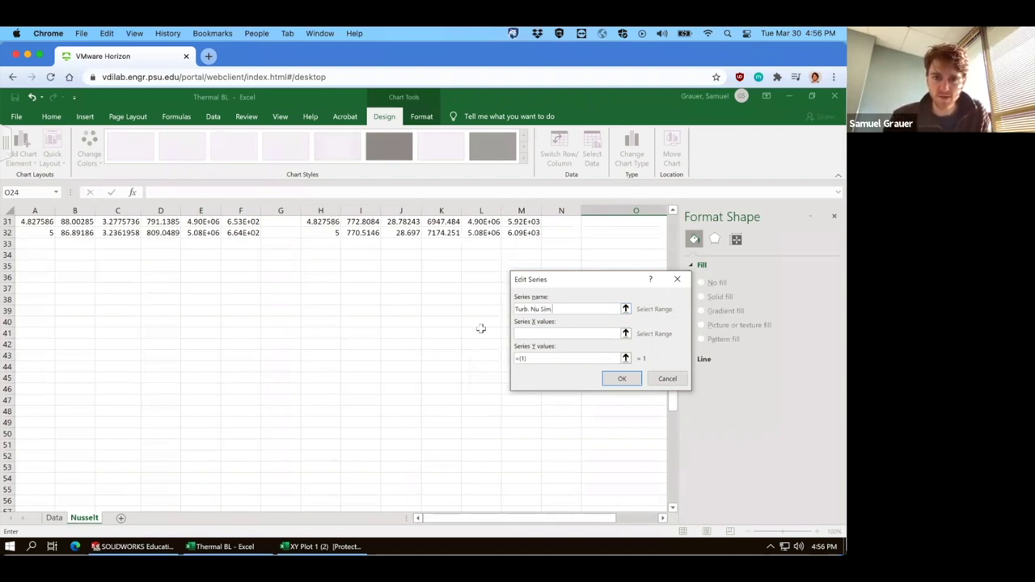
click(543, 334)
mouse_move(326, 237)
mouse_down()
mouse_move(542, 202)
mouse_move(292, 188)
mouse_move(320, 245)
mouse_up()
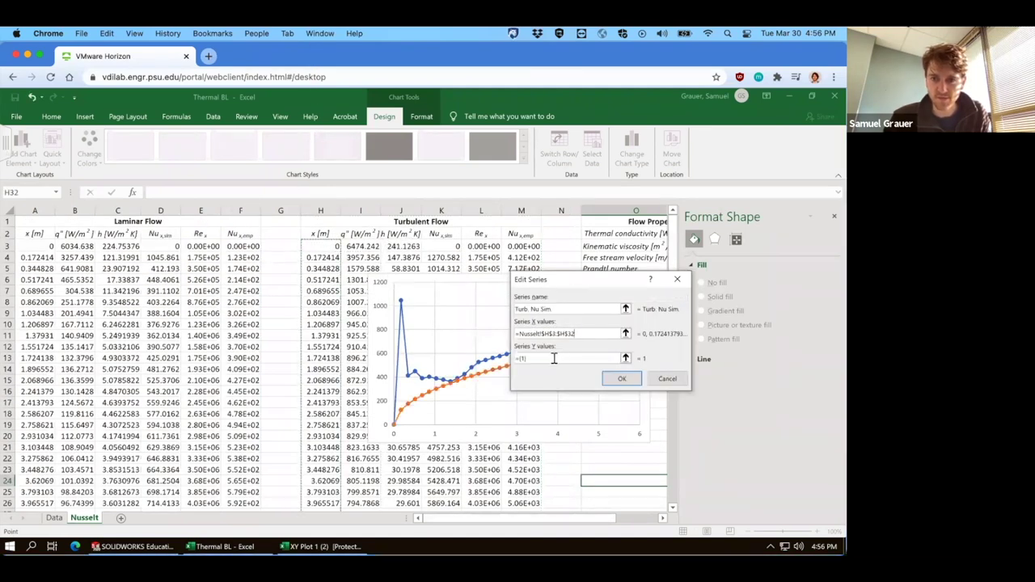
click(553, 358)
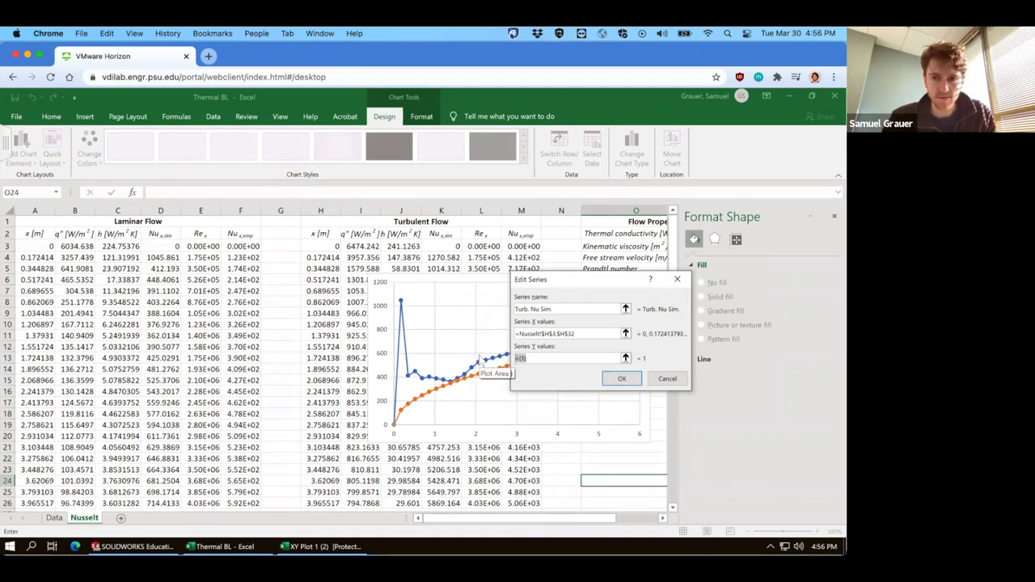
key(BackSpace)
drag(443, 245, 437, 485)
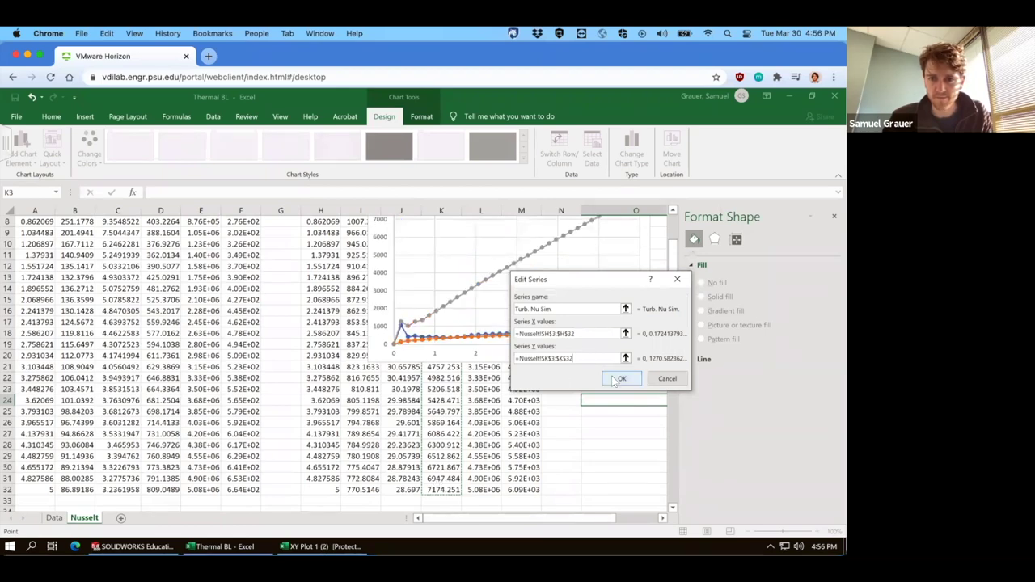
click(616, 379)
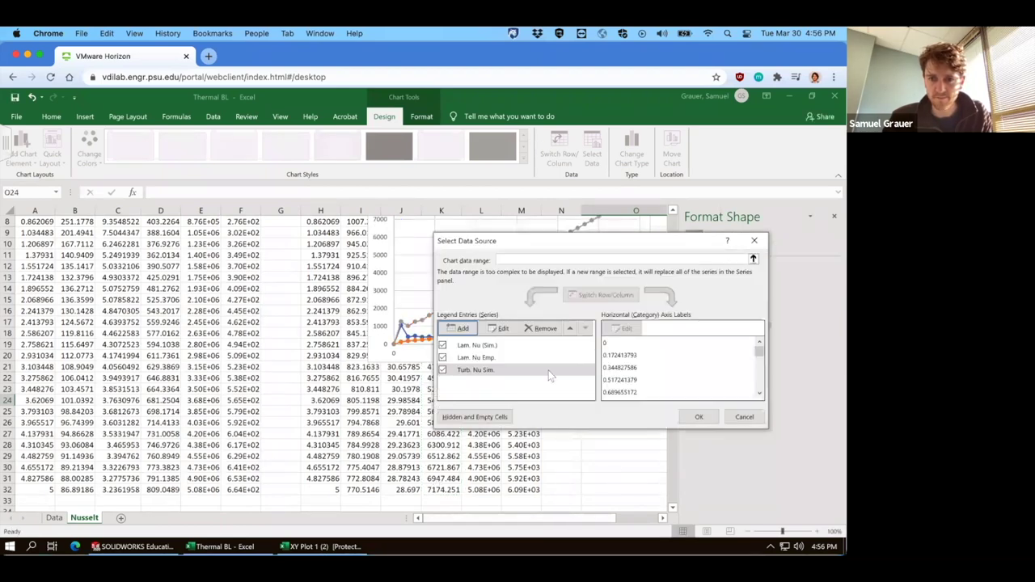
Step: Add the 'Turb. Nu Emp.' series, plotting M3:M32 against H3:H32
click(463, 328)
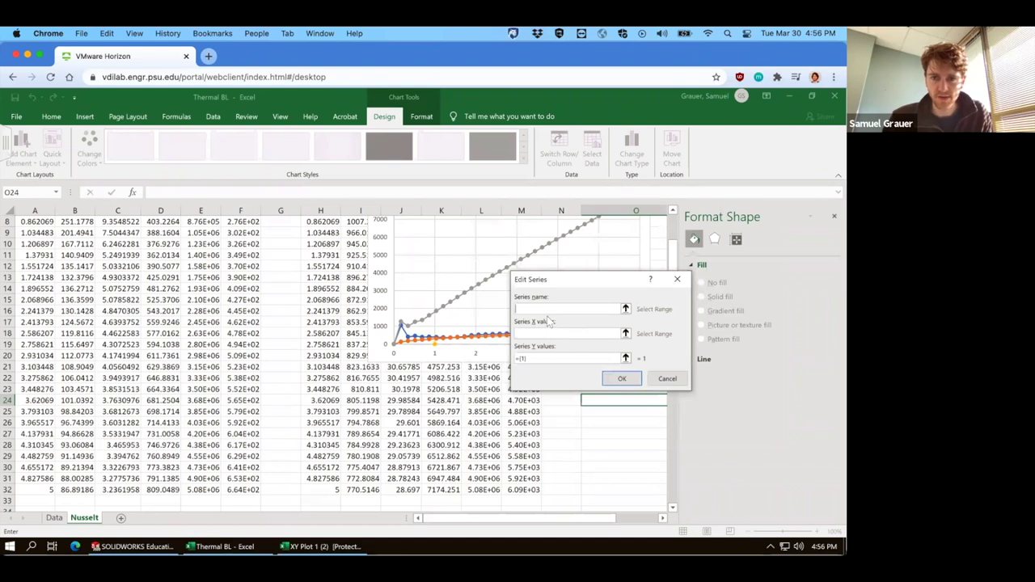
text(Tubr)
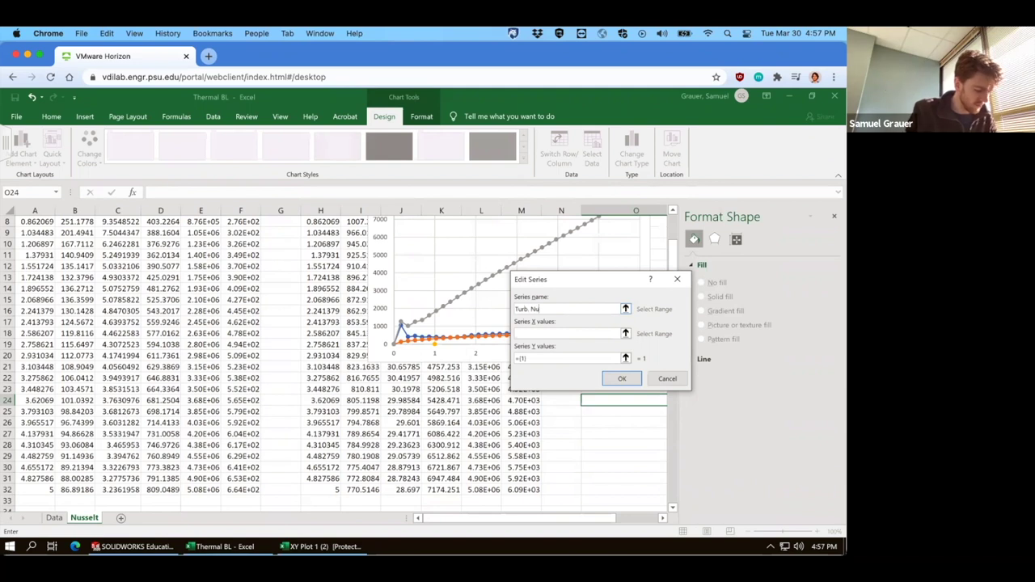
click(521, 333)
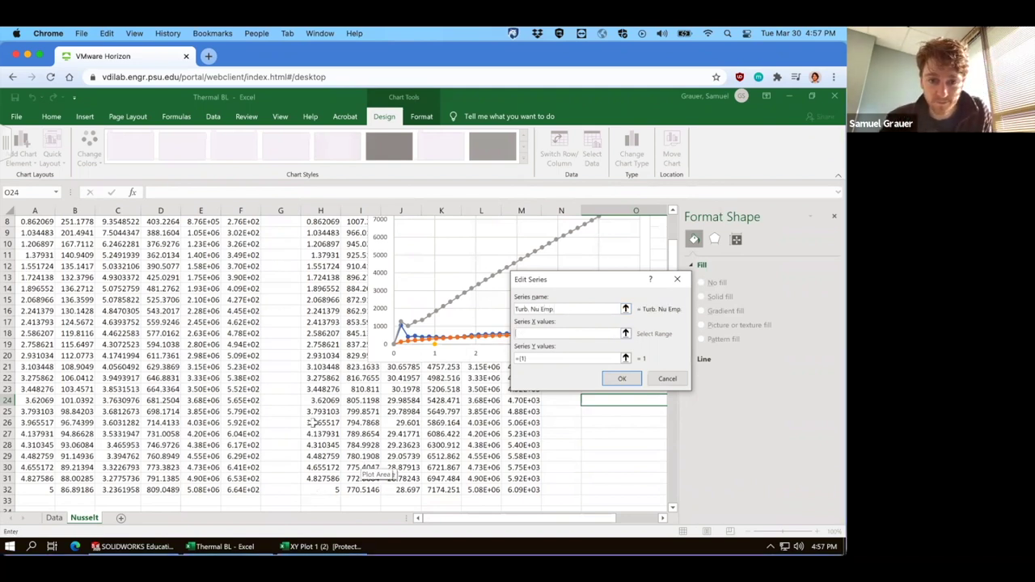
drag(317, 495, 320, 242)
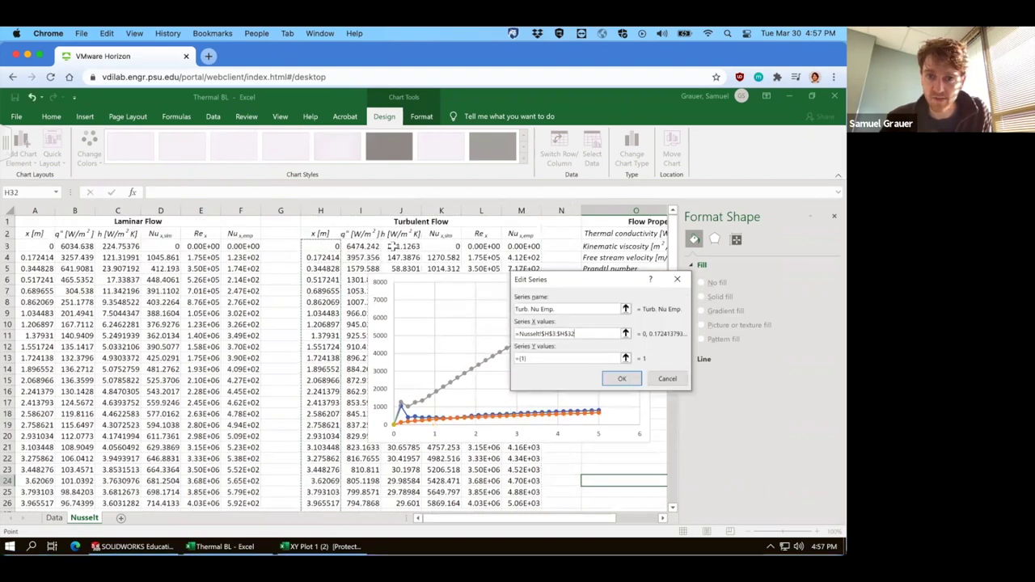
click(521, 357)
drag(521, 246, 521, 490)
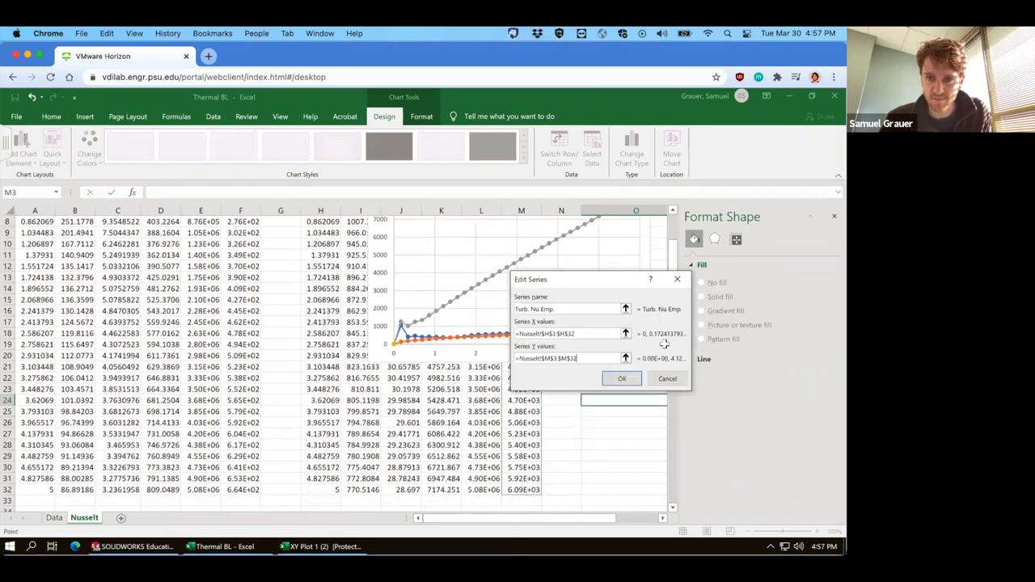
click(622, 378)
Step: Apply the four series to the chart and move it over columns N to R
click(700, 417)
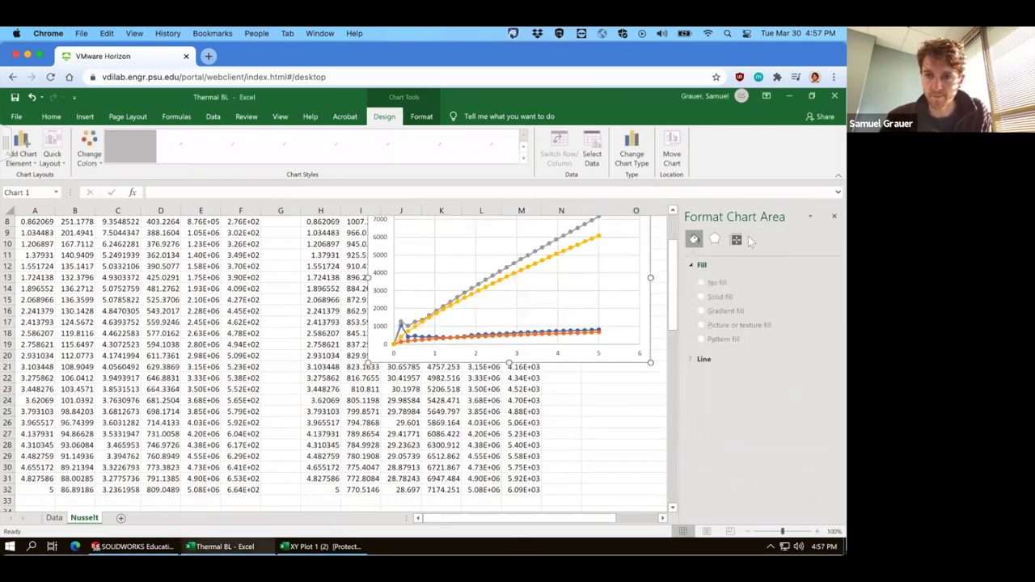
click(833, 216)
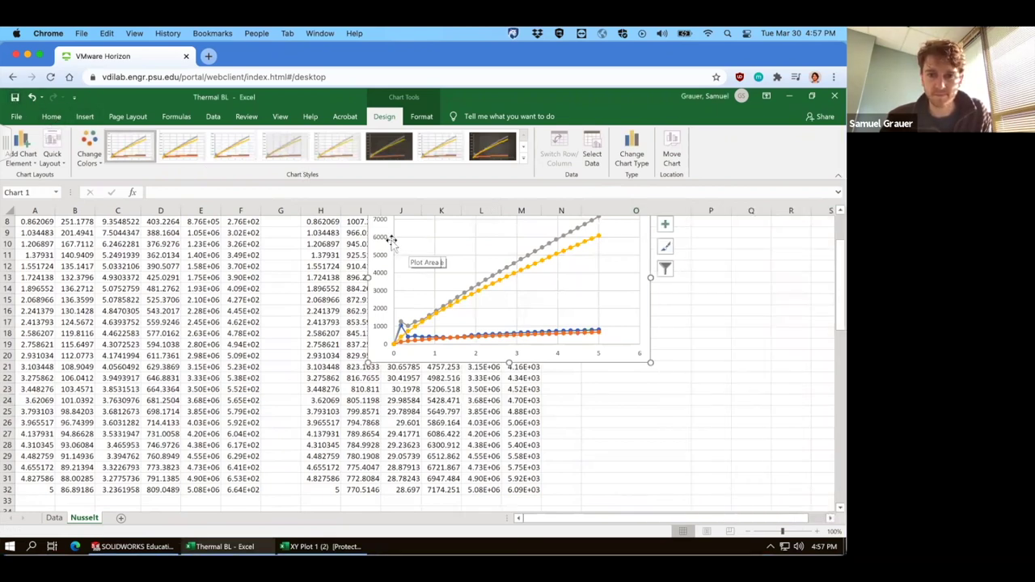
drag(397, 244, 574, 330)
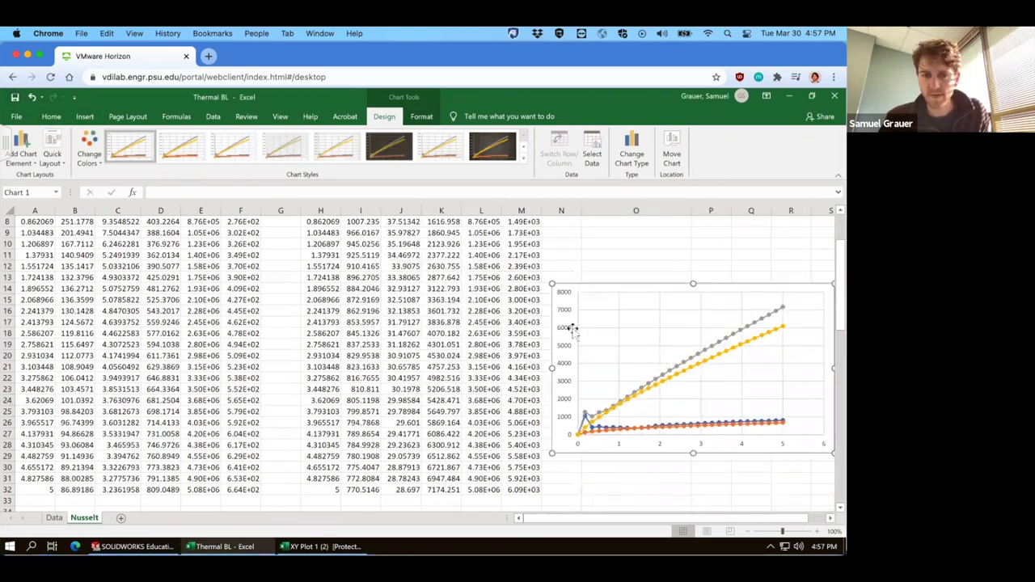
Step: Add horizontal and vertical axis titles and a chart title above the chart
click(24, 150)
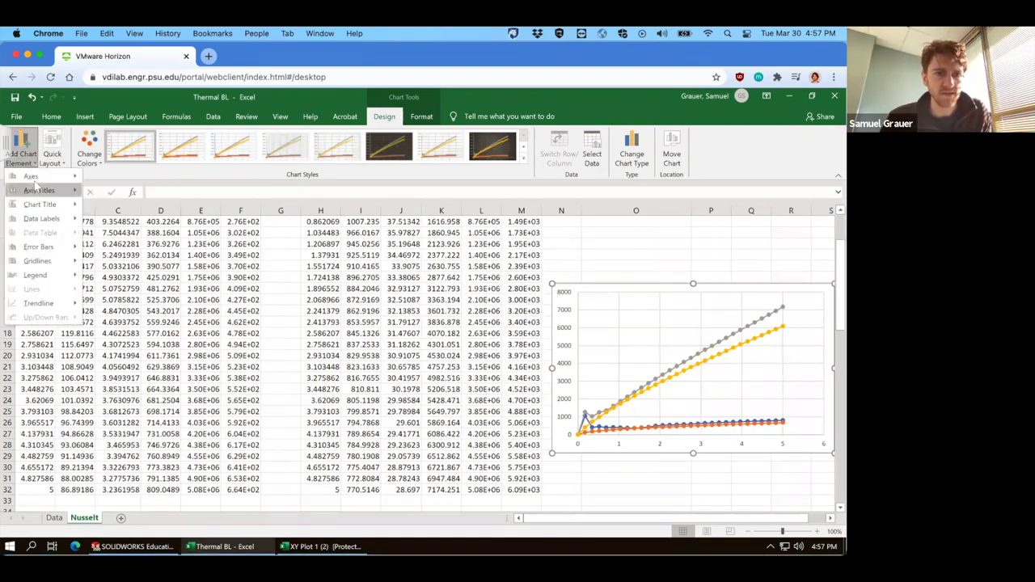
mouse_move(38, 190)
click(127, 206)
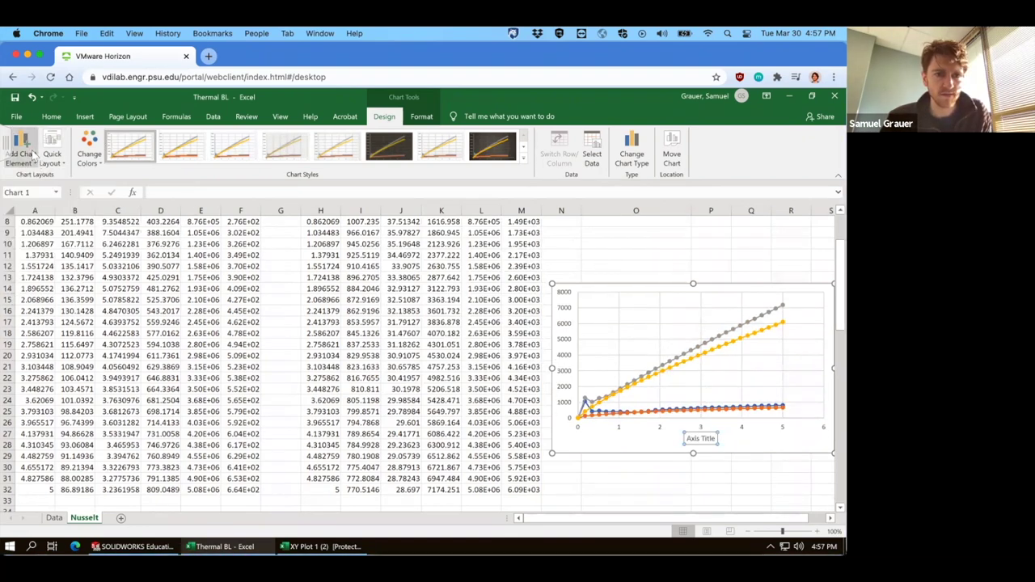
click(25, 150)
mouse_move(39, 190)
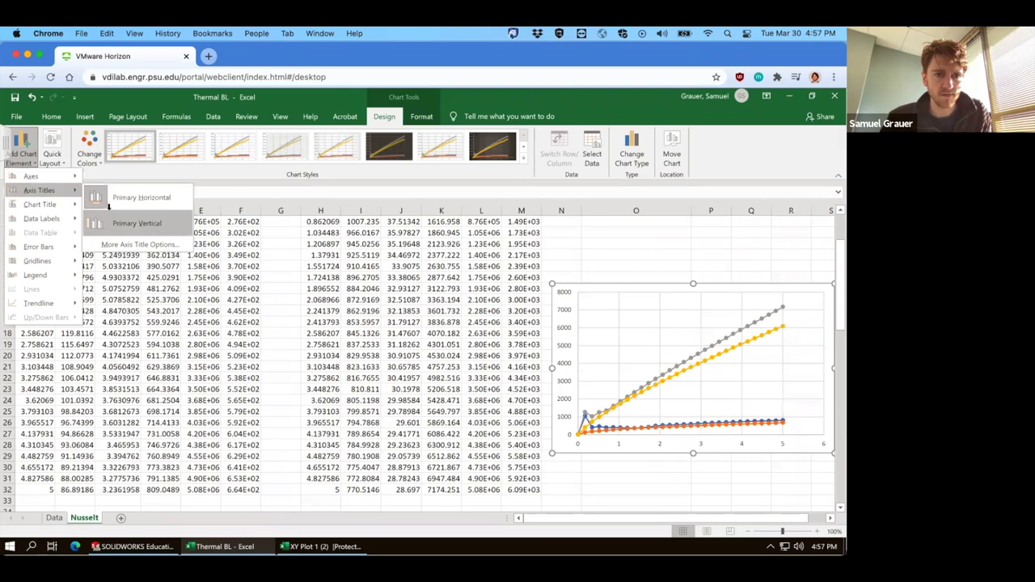
click(139, 223)
click(24, 149)
mouse_move(44, 218)
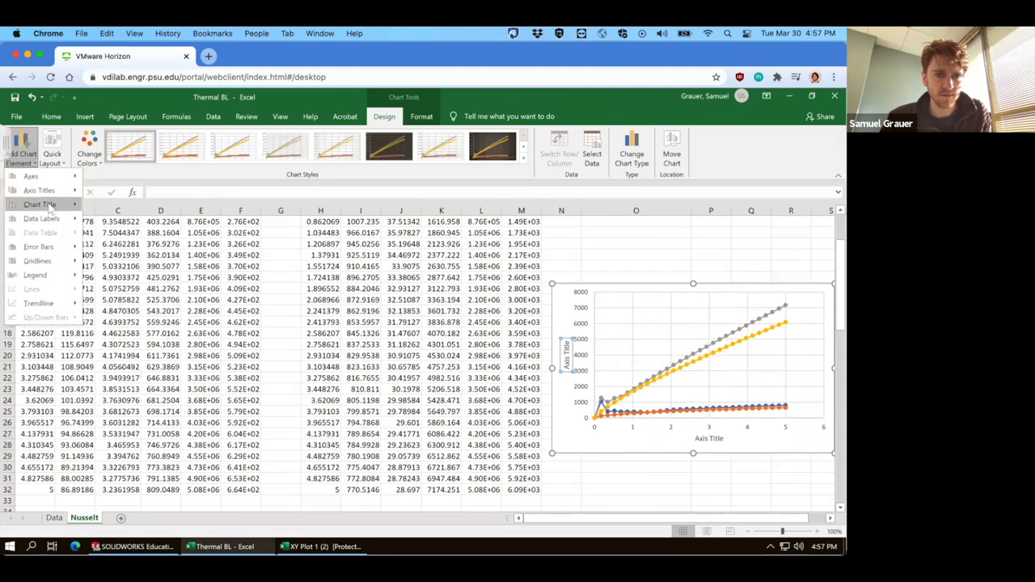
click(125, 239)
Step: Place the legend on the chart's right and reposition the chart
click(30, 160)
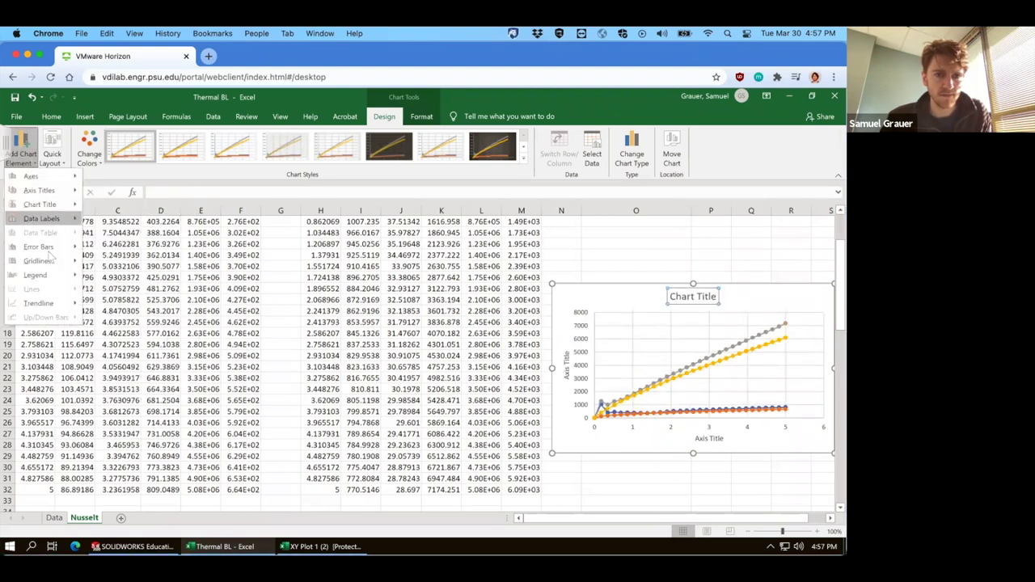
mouse_move(41, 275)
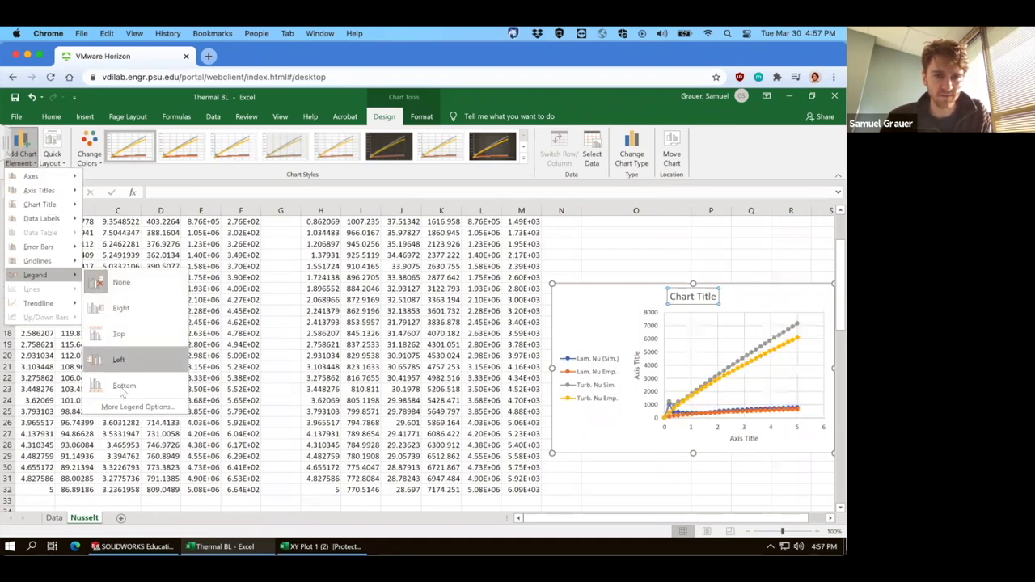
click(130, 315)
drag(603, 305, 554, 298)
scroll(654, 307, up, 2)
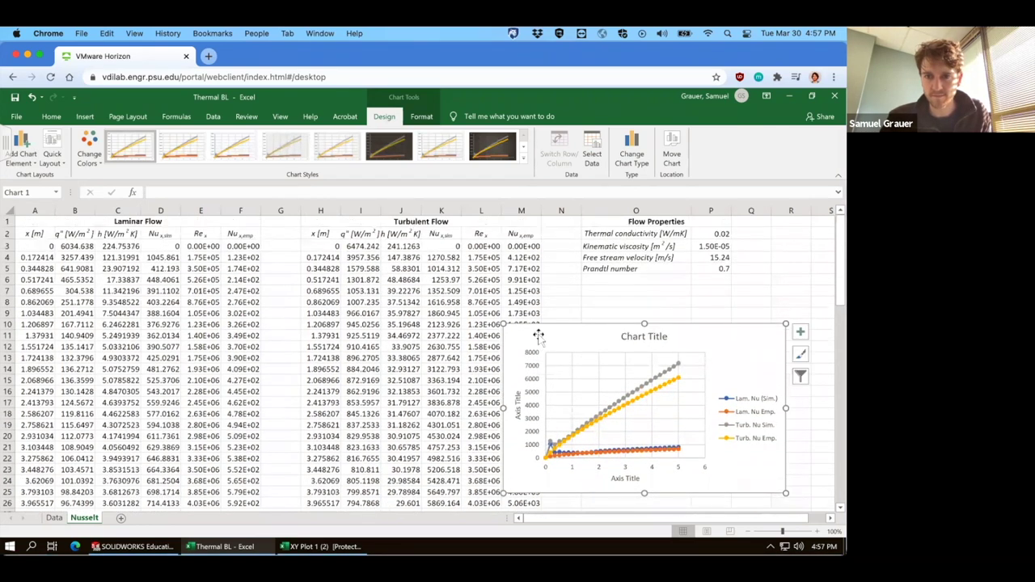
drag(530, 331, 591, 302)
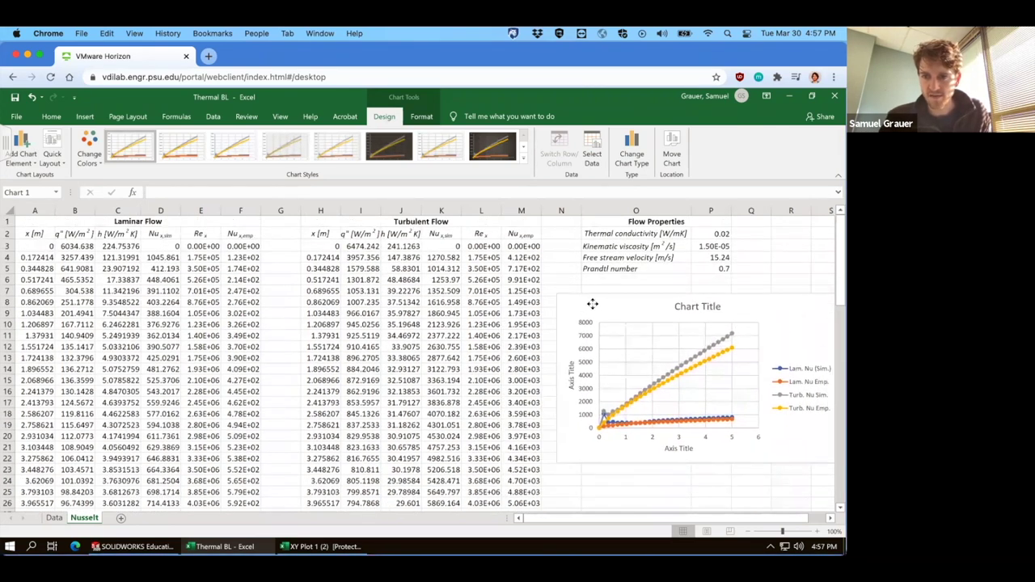
Step: Retitle the chart 'Nusselt Number Comparisons'
click(679, 307)
triple_click(680, 307)
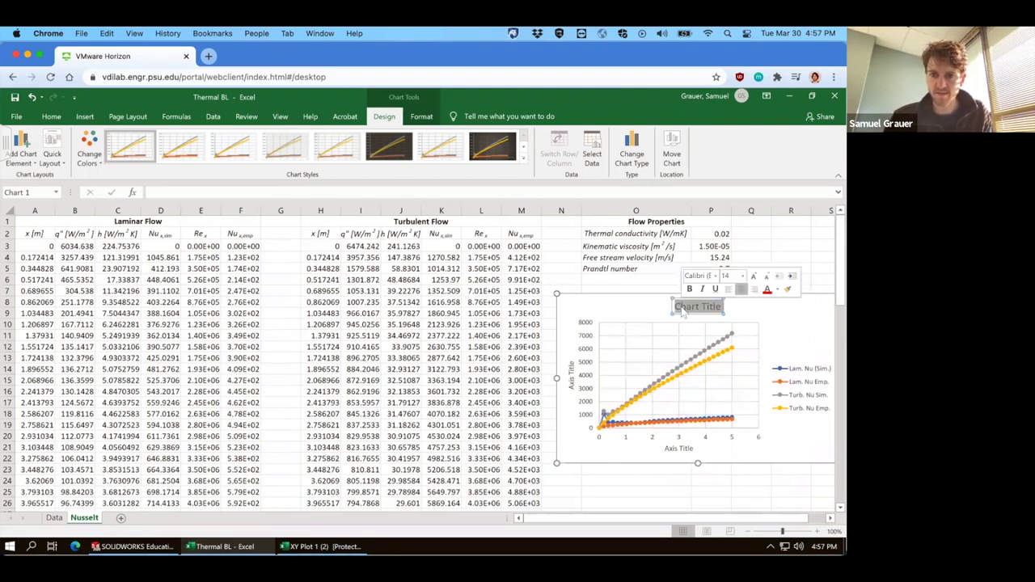
text(Nus)
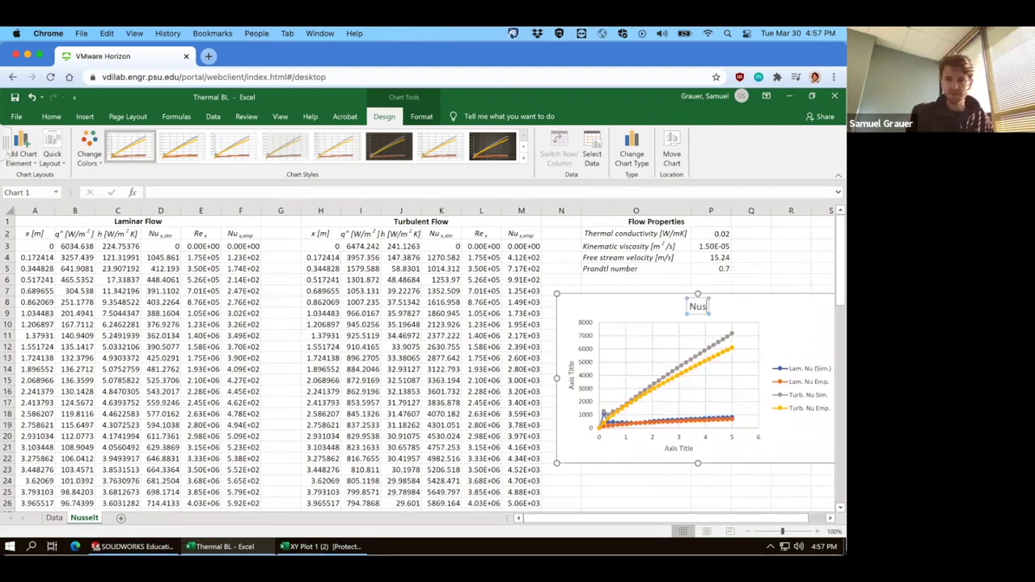
text(selt Co)
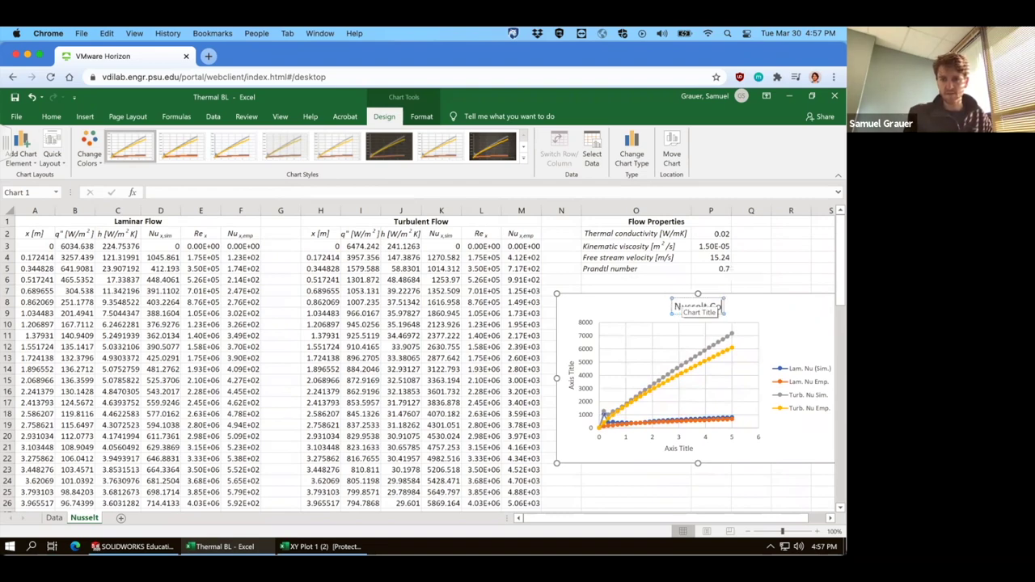
text(rrelation Compa)
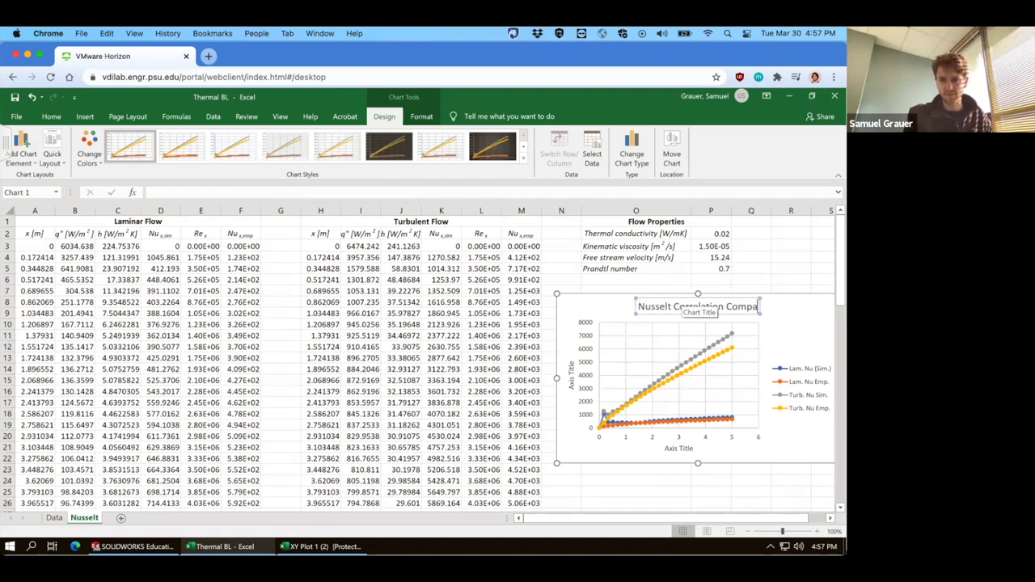
key(BackSpace)
key(BackSpace)
key(BackSpace)
key(BackSpace)
key(BackSpace)
key(BackSpace)
key(BackSpace)
key(BackSpace)
key(BackSpace)
key(BackSpace)
key(BackSpace)
key(BackSpace)
key(BackSpace)
key(BackSpace)
key(BackSpace)
key(BackSpace)
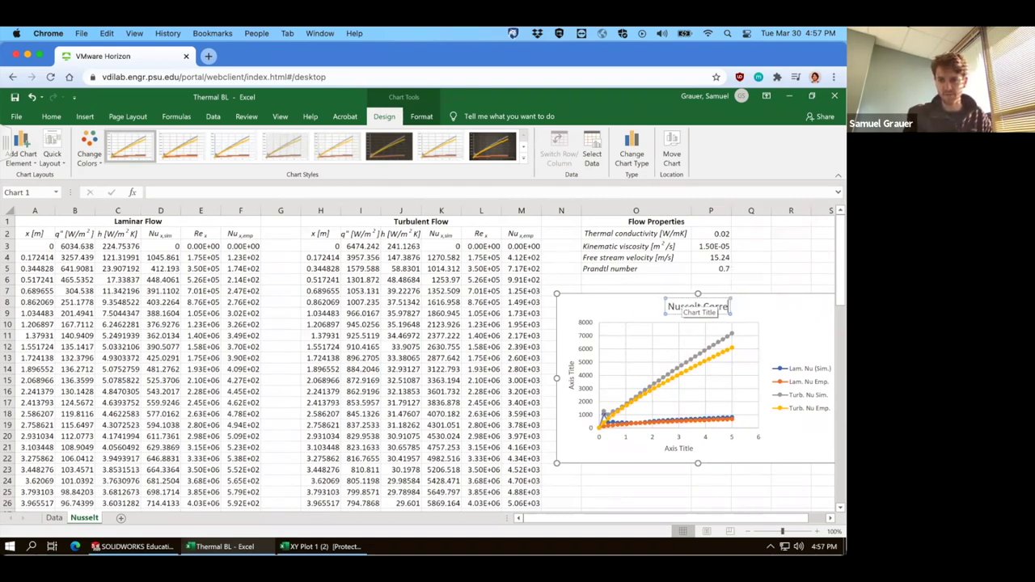
key(BackSpace)
text(Numb)
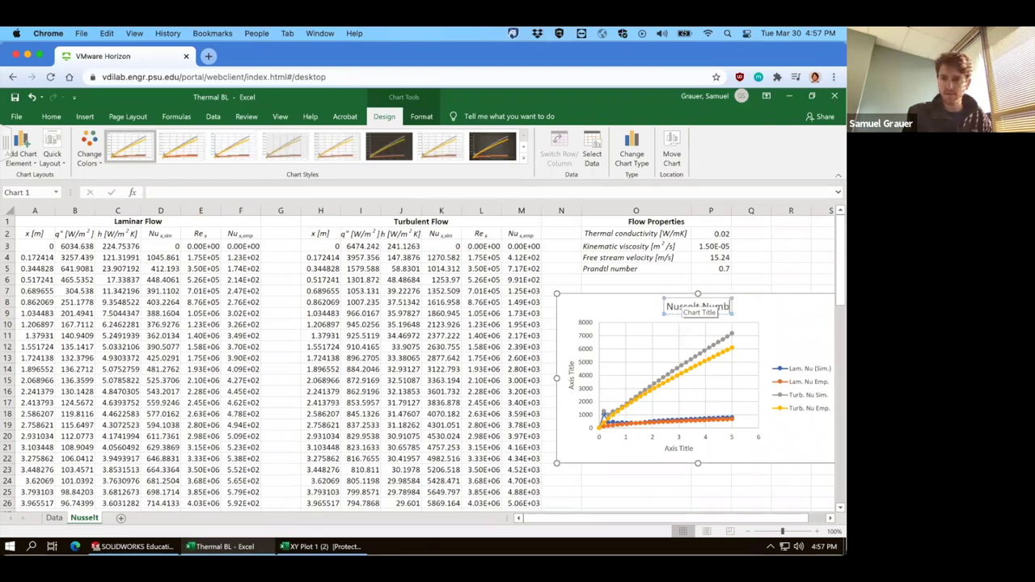
text(er Comparisons)
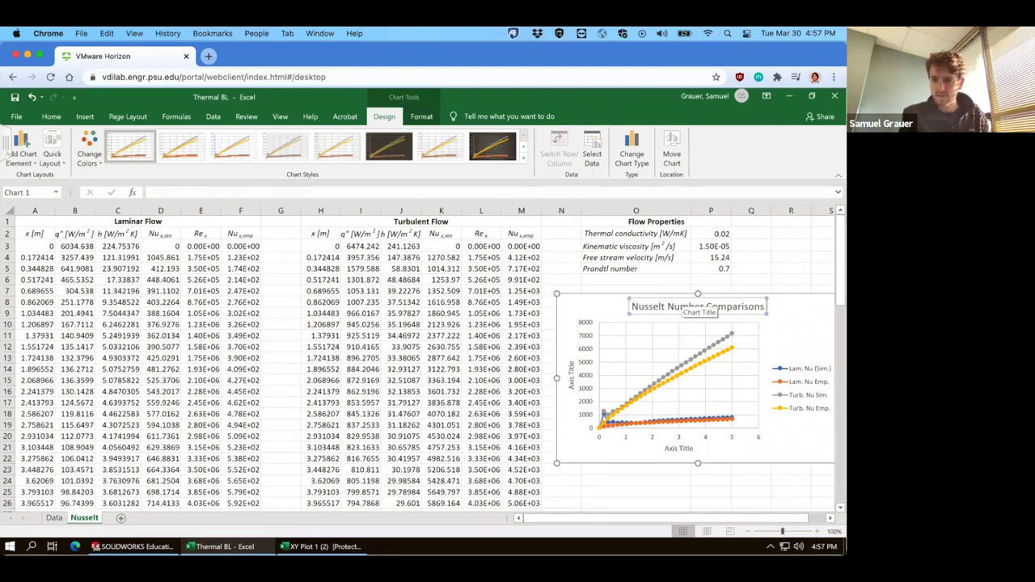
Step: Label the vertical axis 'Nu' with subscript formatting
click(570, 373)
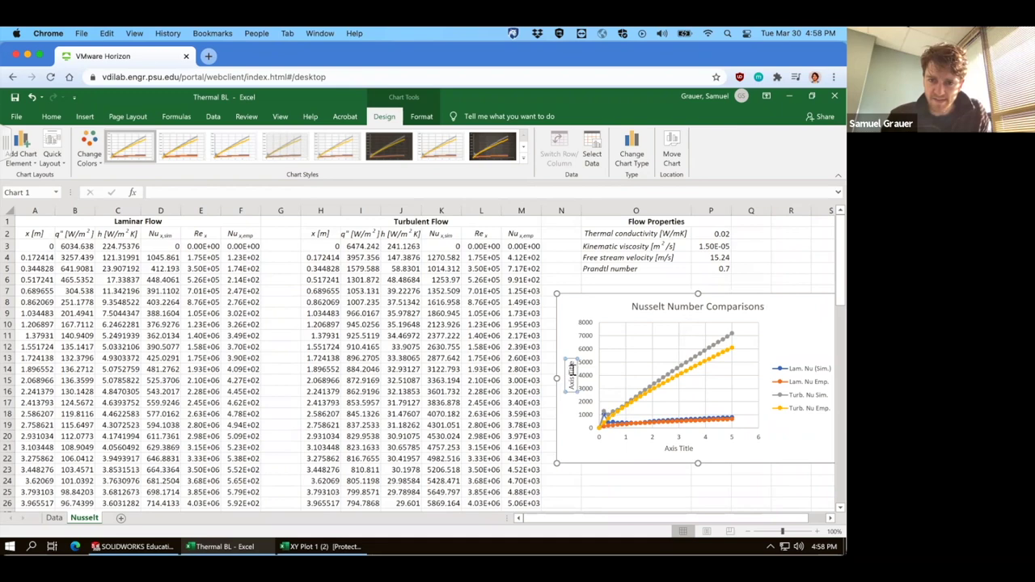
key(ctrl+a)
text(Nu)
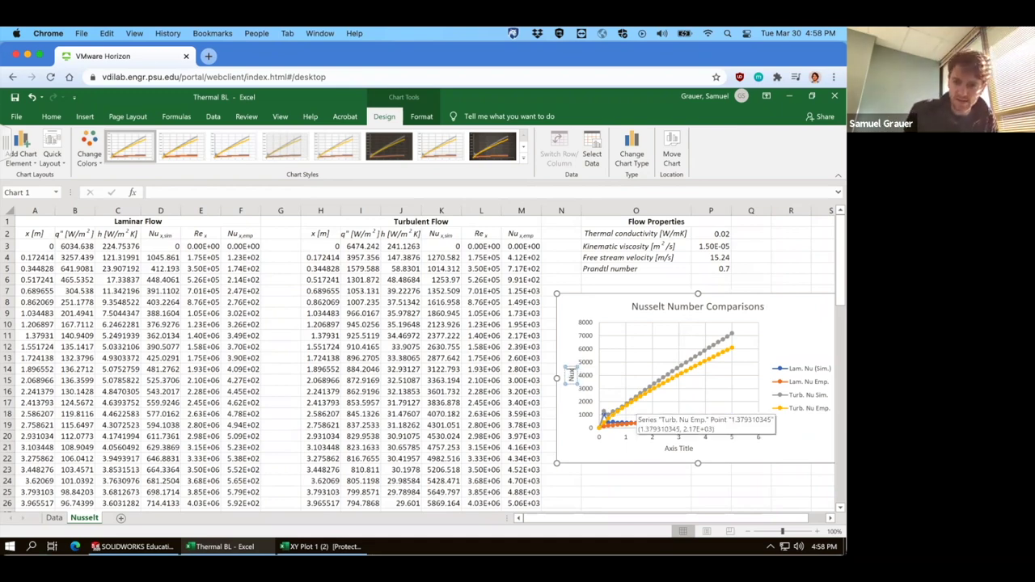
key(ctrl+shift+f)
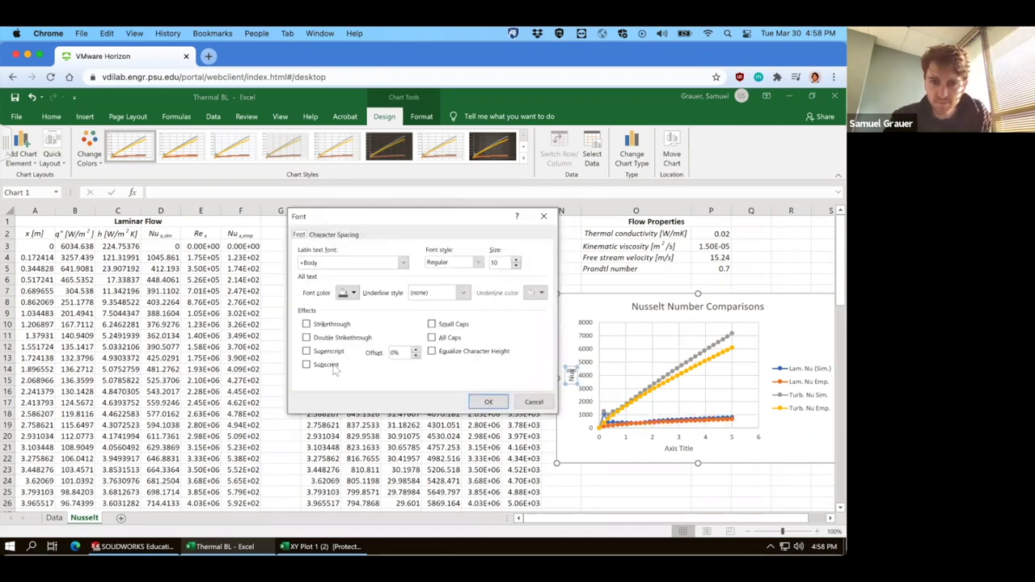
click(308, 365)
click(488, 402)
Step: Label the horizontal axis 'x [m]'
click(678, 448)
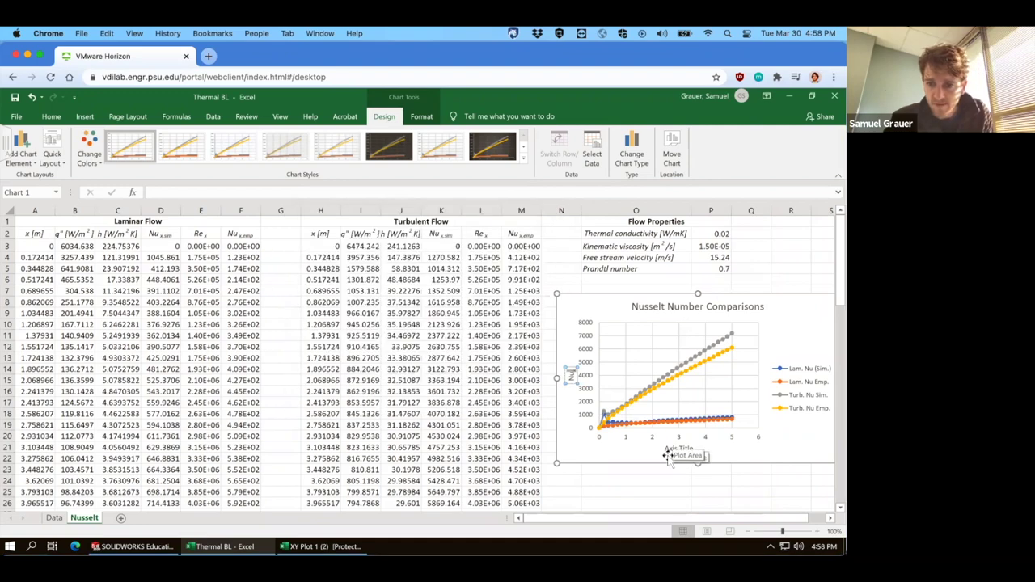
triple_click(676, 447)
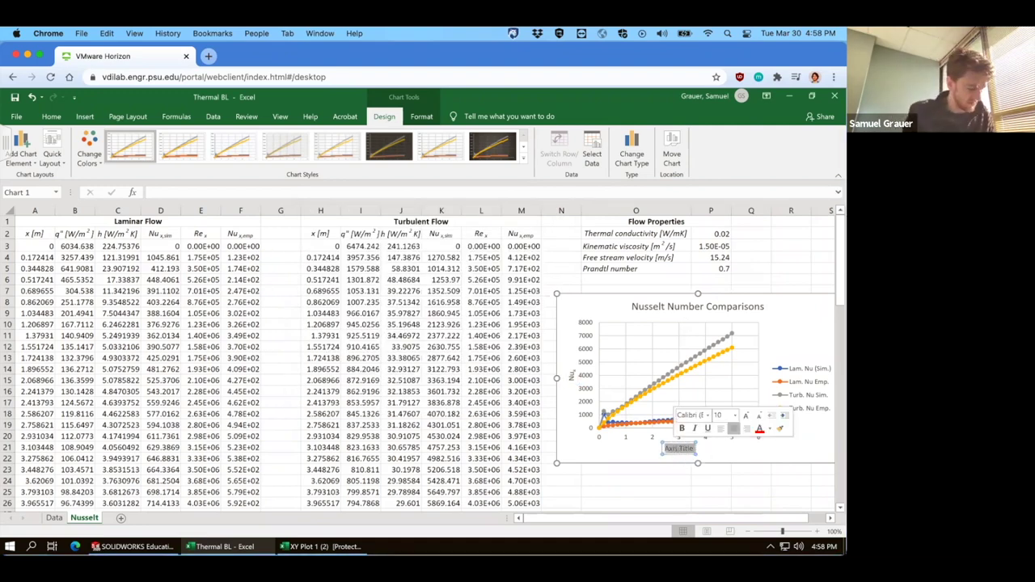
text(x [m])
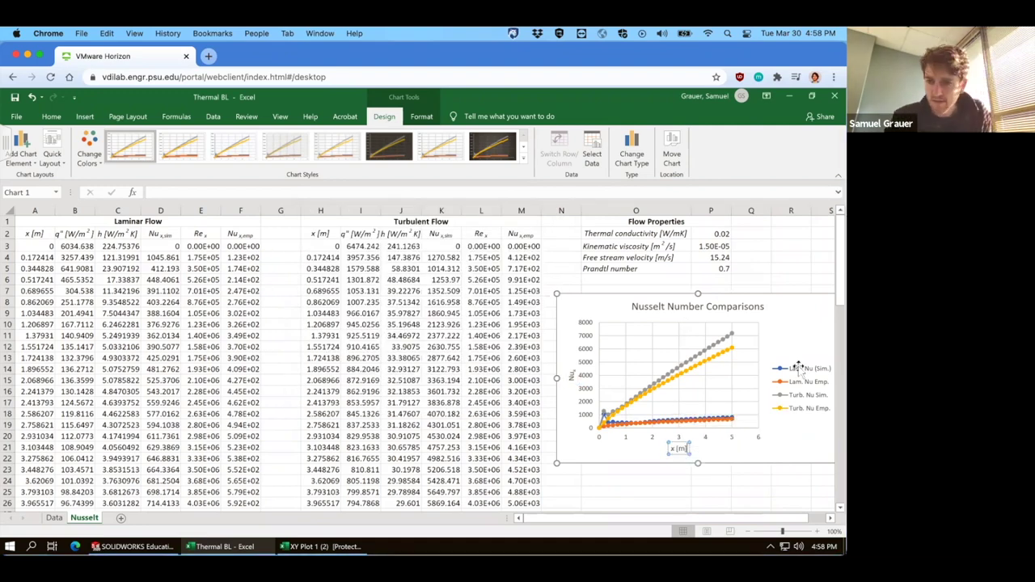
click(790, 367)
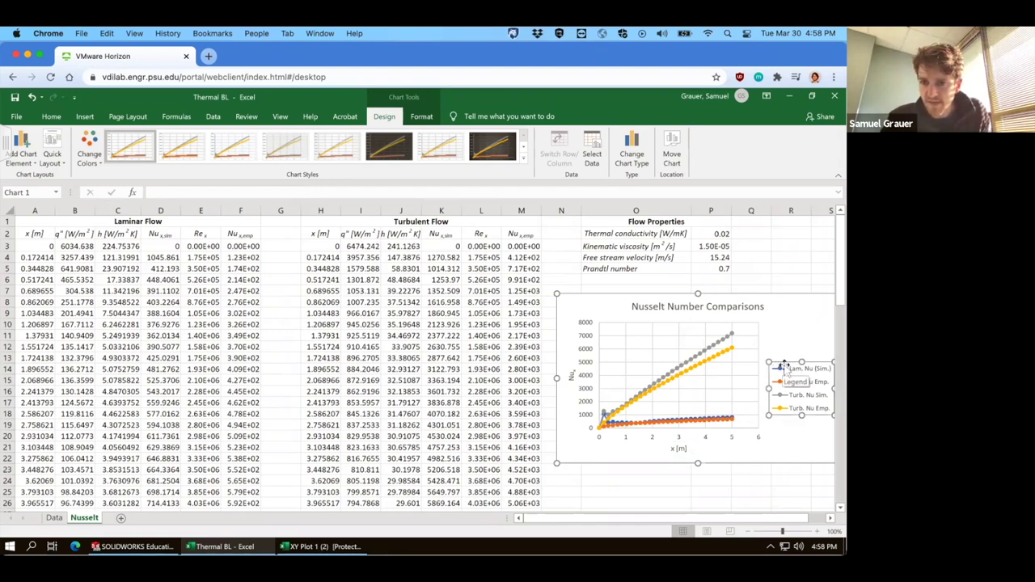
Step: Let the legend overlap the plot, give it a solid fill, and drag it to the upper left
right_click(782, 365)
key(Escape)
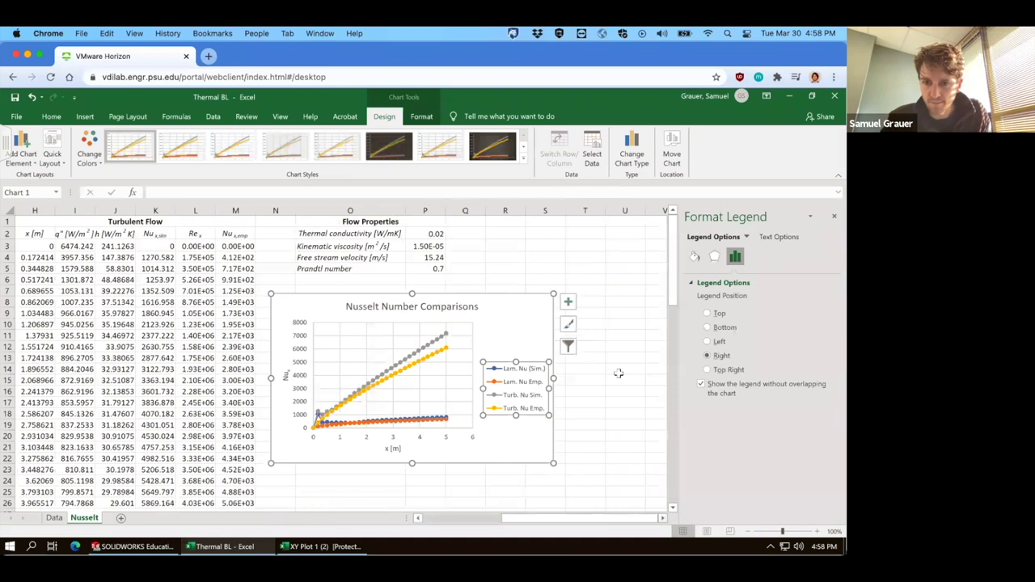
click(701, 384)
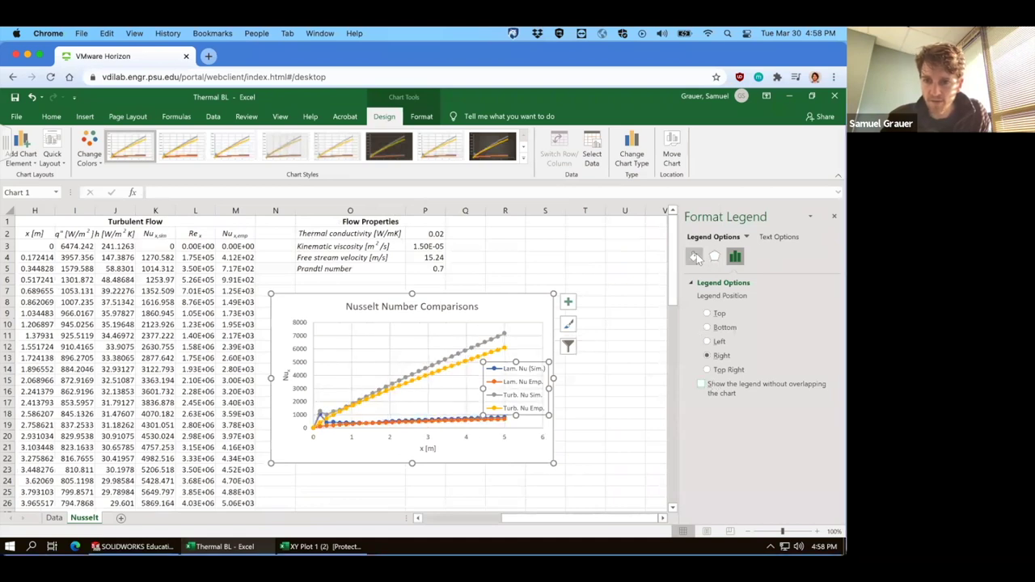
click(693, 256)
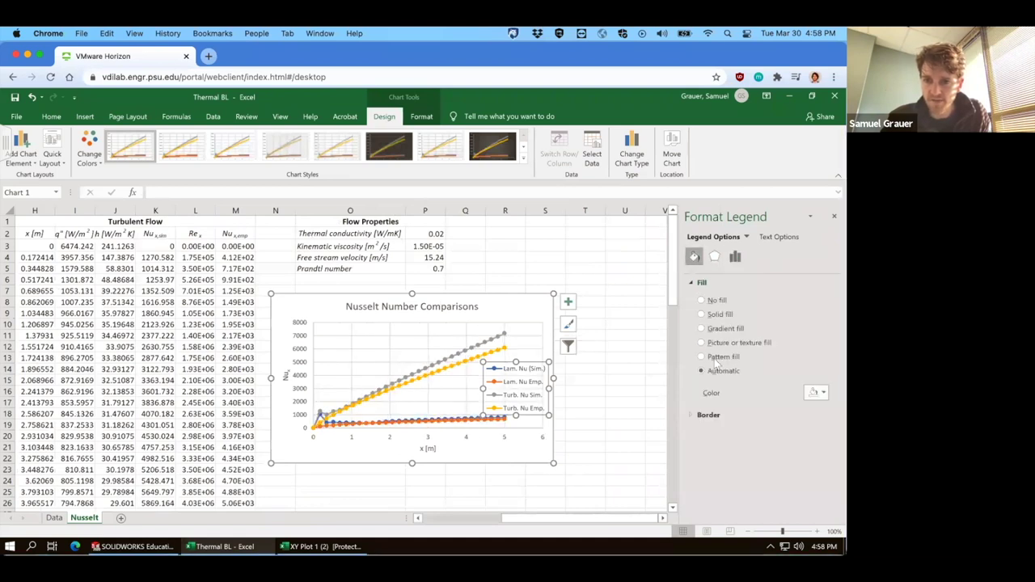
click(701, 315)
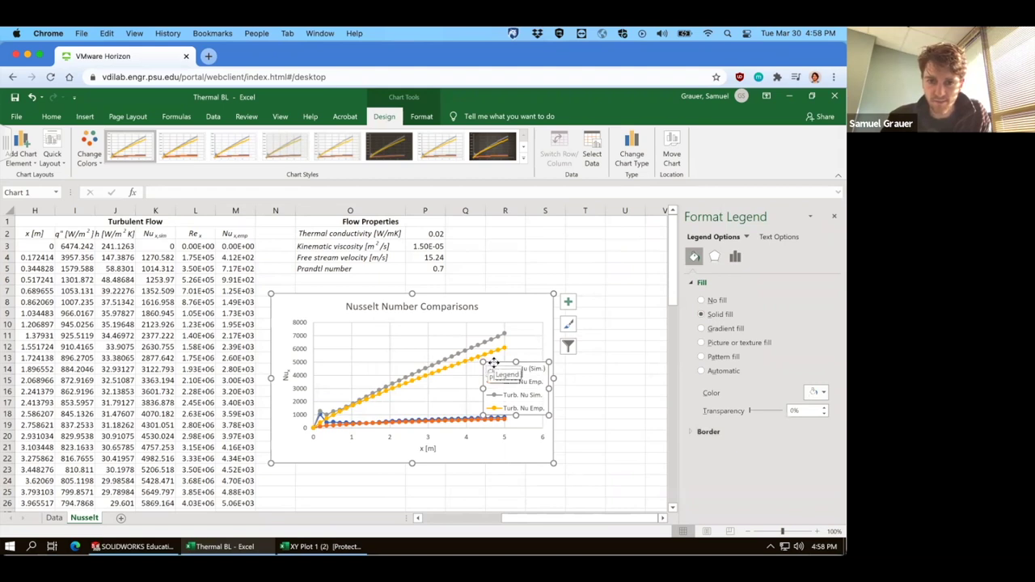
drag(493, 362, 327, 329)
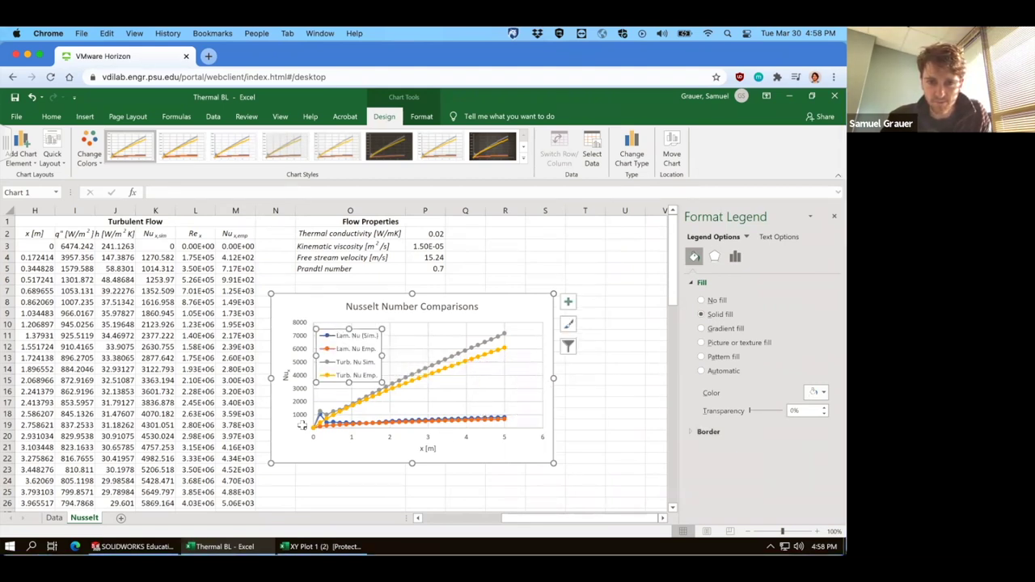
click(641, 401)
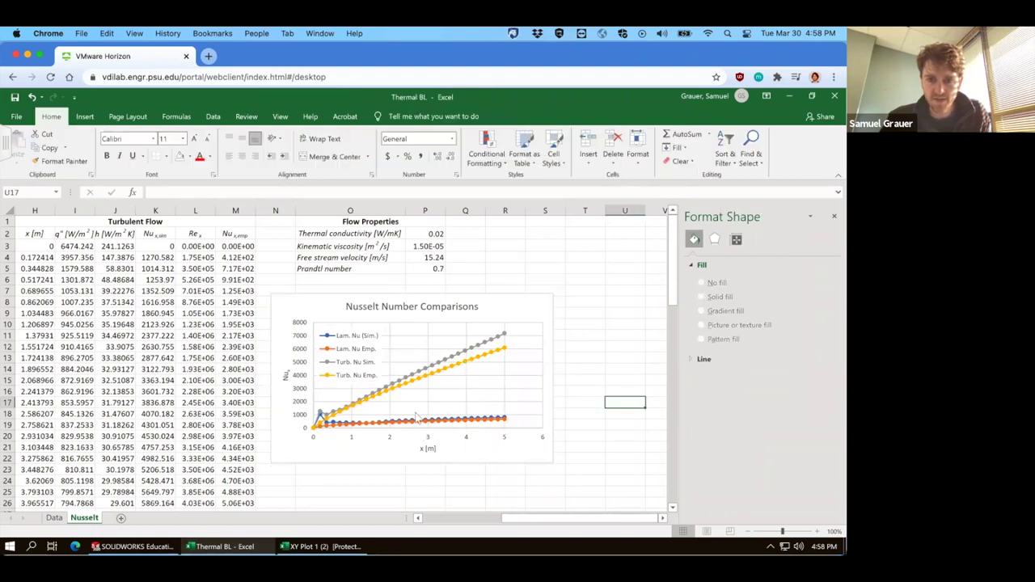